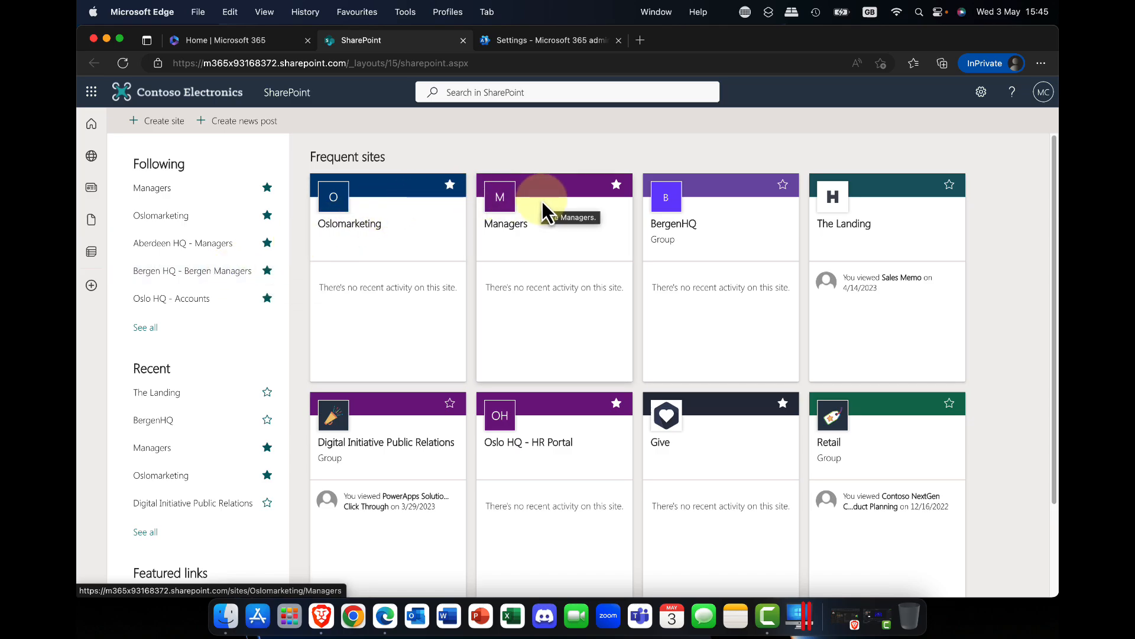
- Open The Landing from the recent sites on the SharePoint start page and look through its home page
scroll(722, 222, "down", 1)
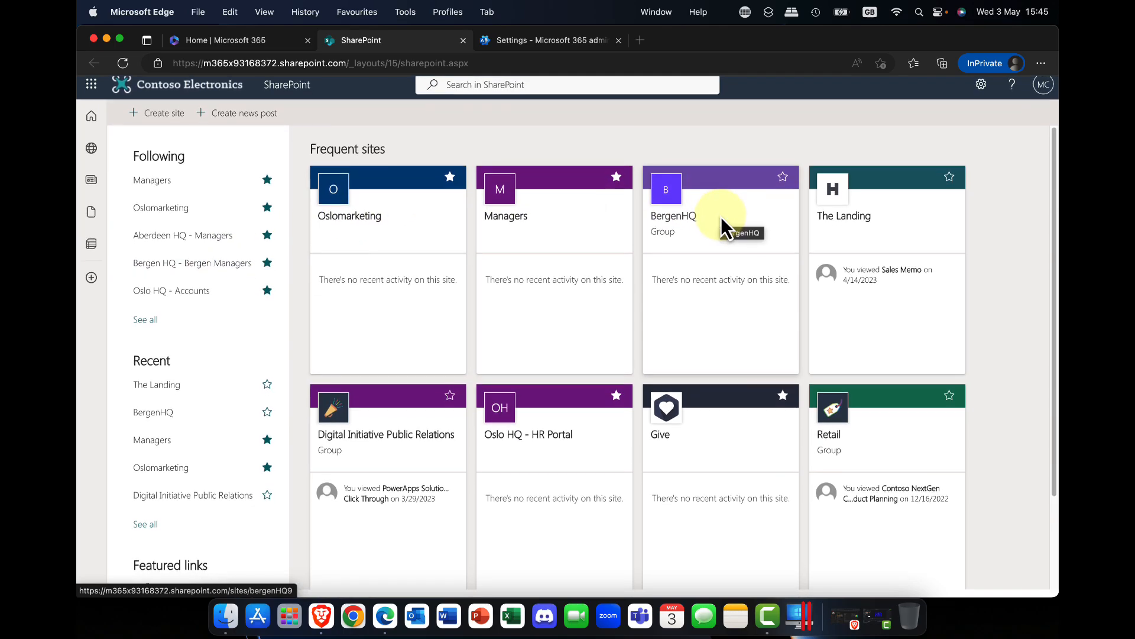
scroll(722, 218, "up", 1)
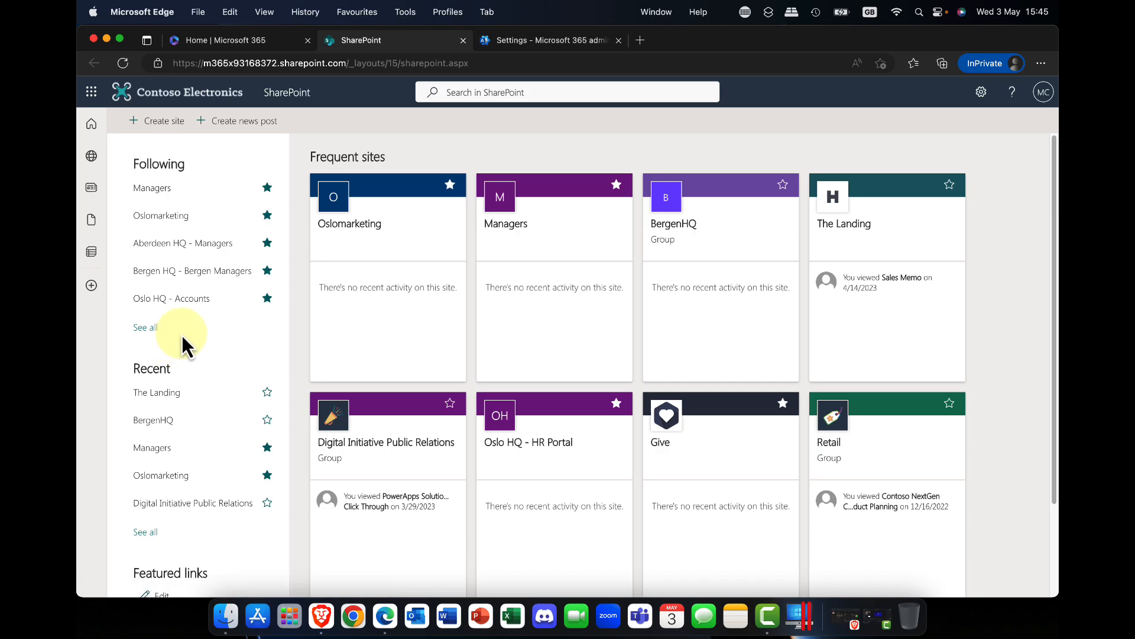
left_click(166, 394)
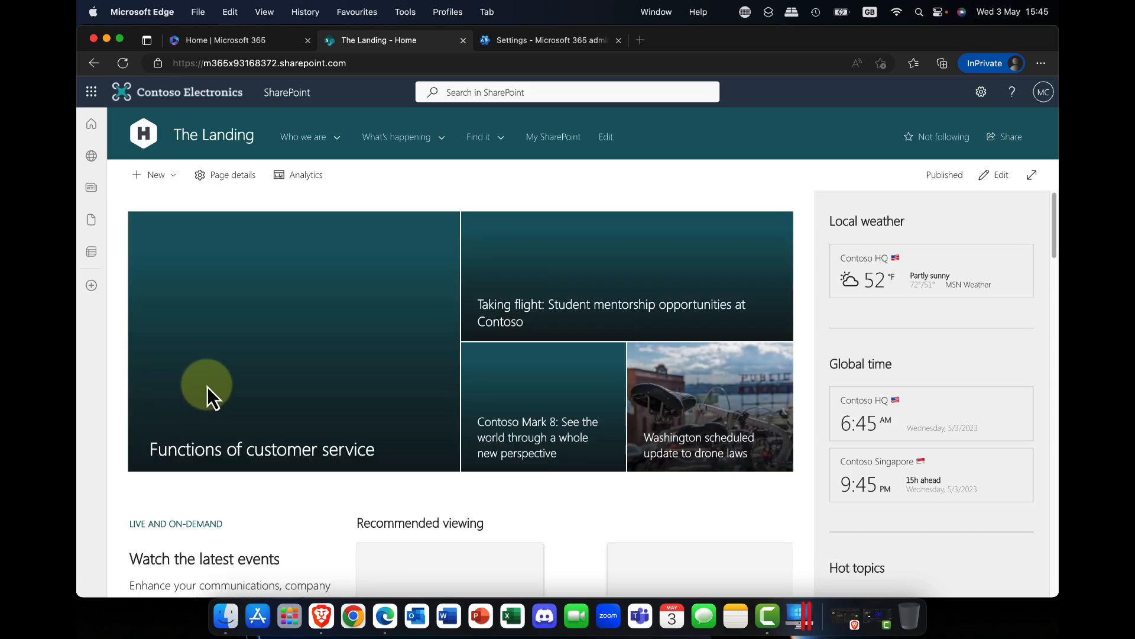
scroll(211, 364, "down", 3)
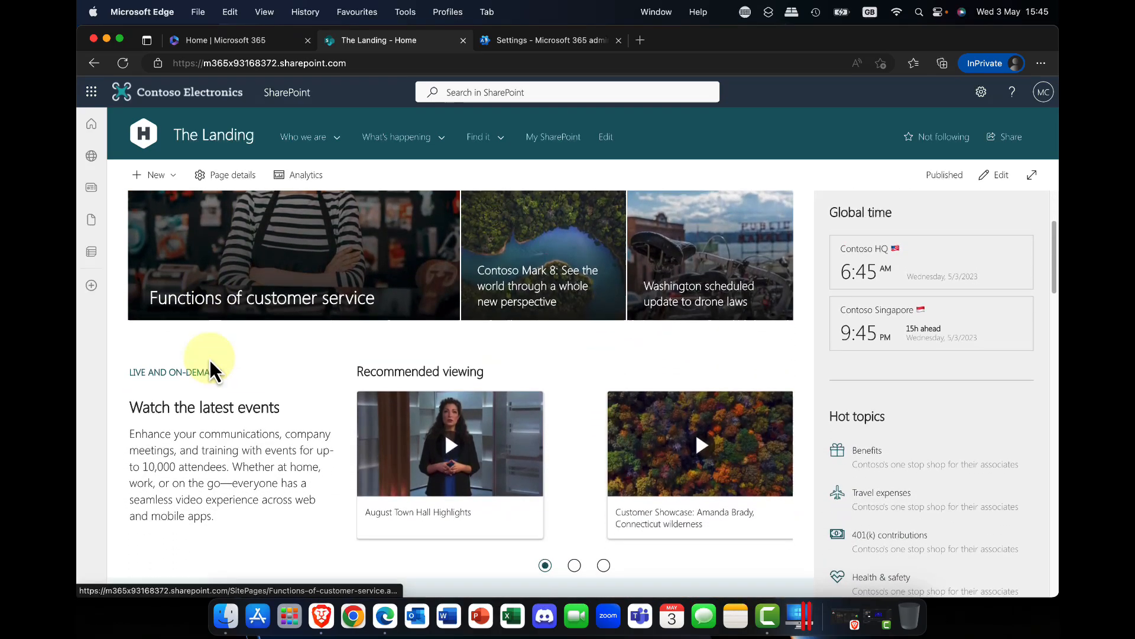
scroll(210, 358, "down", 3)
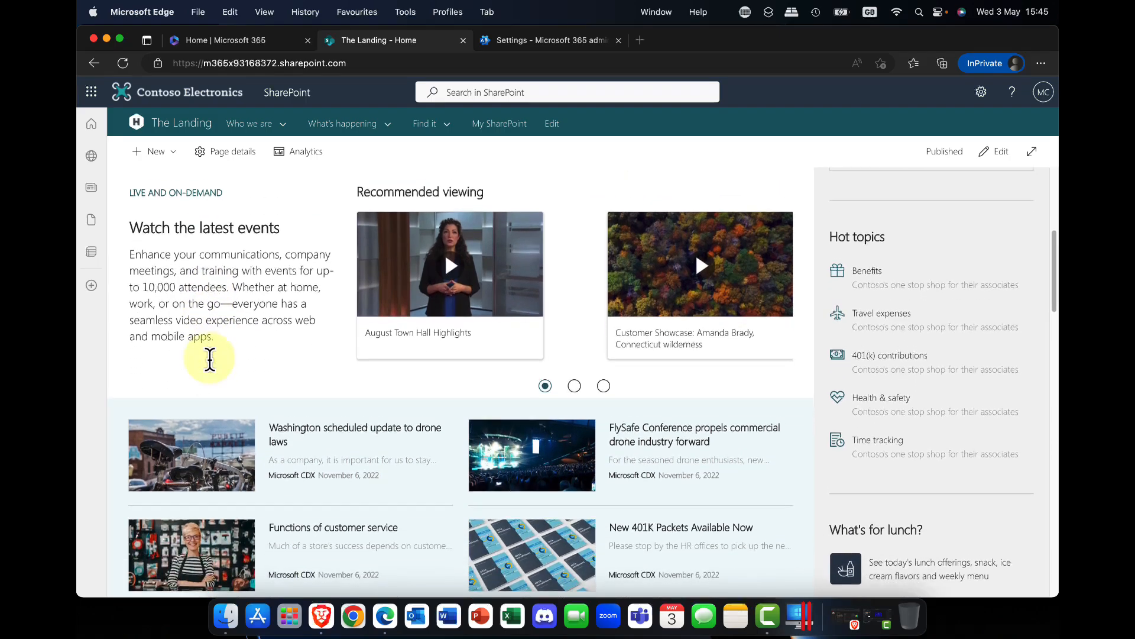
scroll(210, 358, "down", 2)
scroll(213, 366, "up", 7)
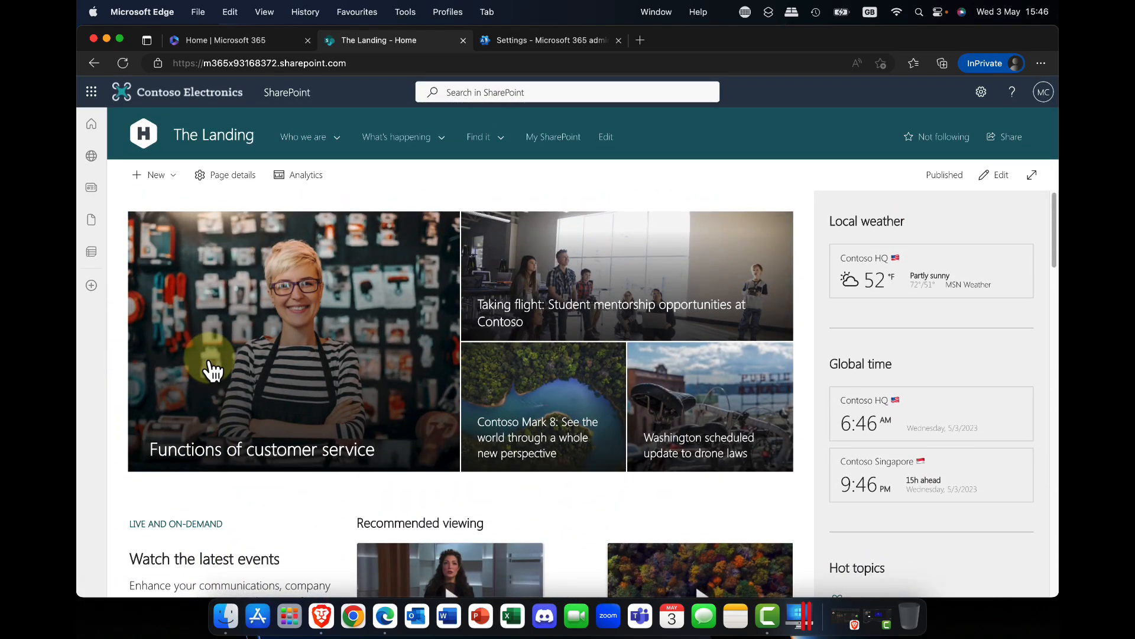
- View The Landing's Who we are navigation links and the site's settings options
left_click(322, 140)
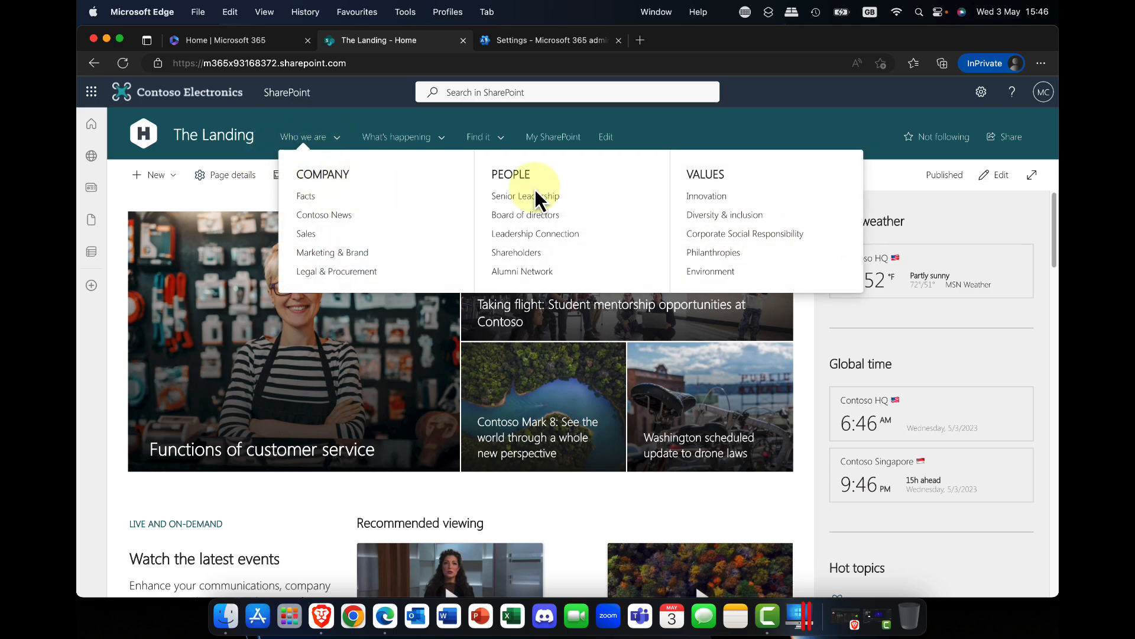
left_click(981, 91)
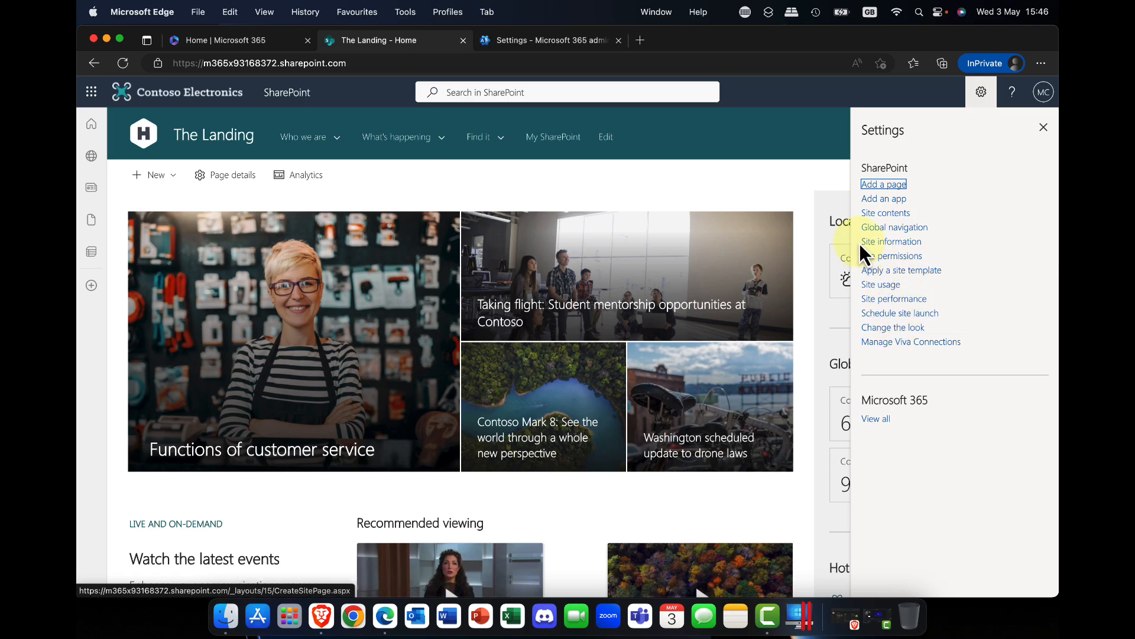
left_click(982, 93)
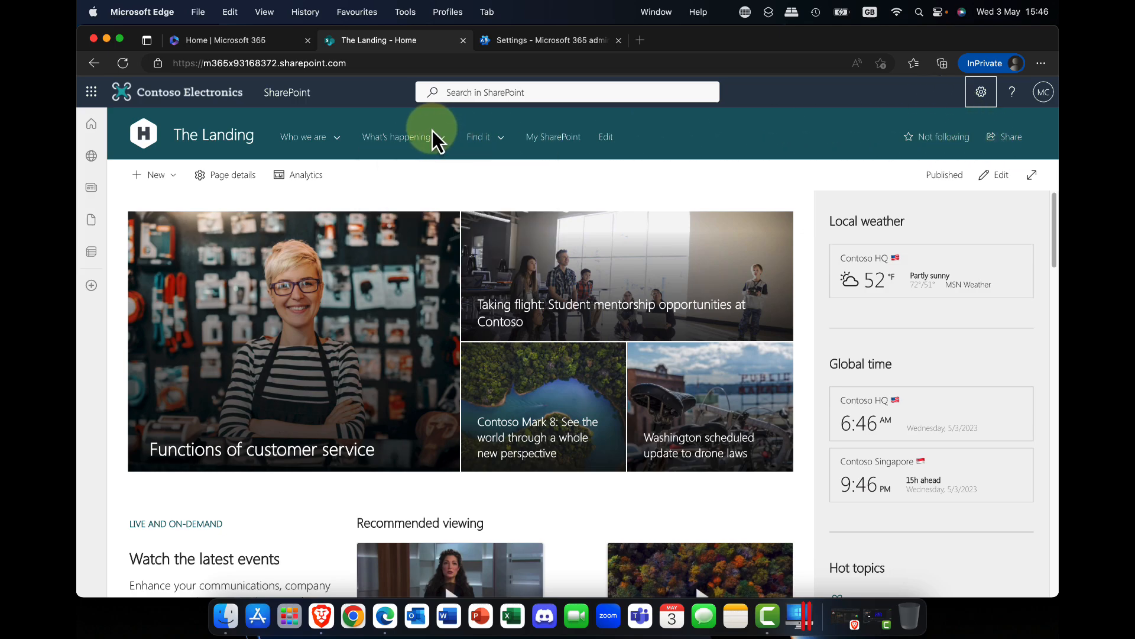
- Look through The Landing's news sections, return to the SharePoint start page and review the frequent sites
scroll(447, 212, "down", 5)
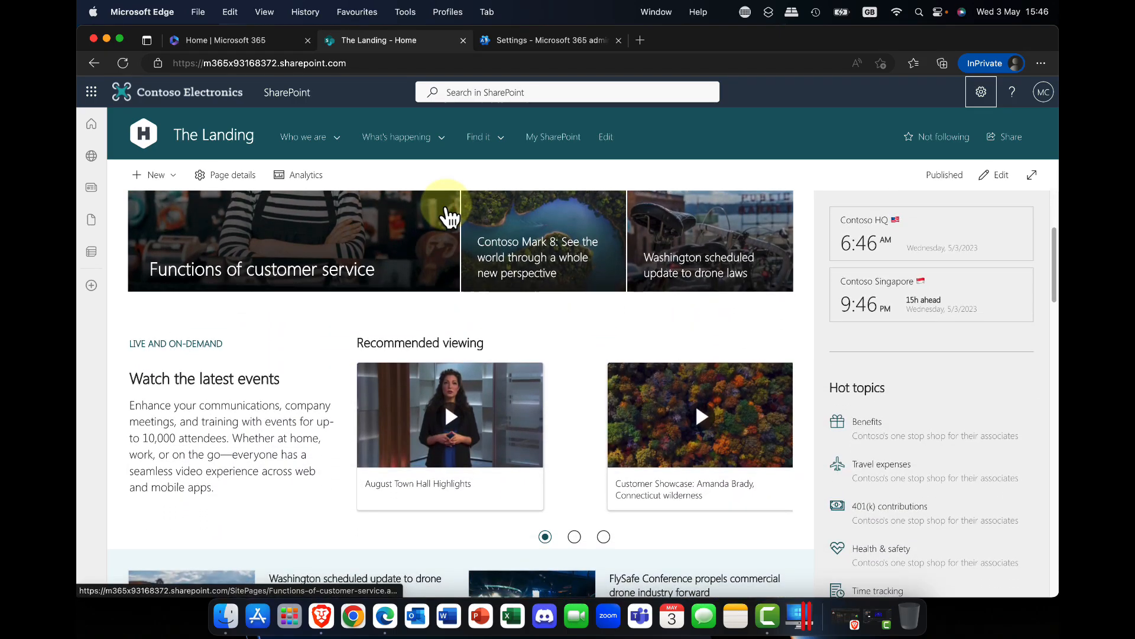
scroll(446, 212, "down", 10)
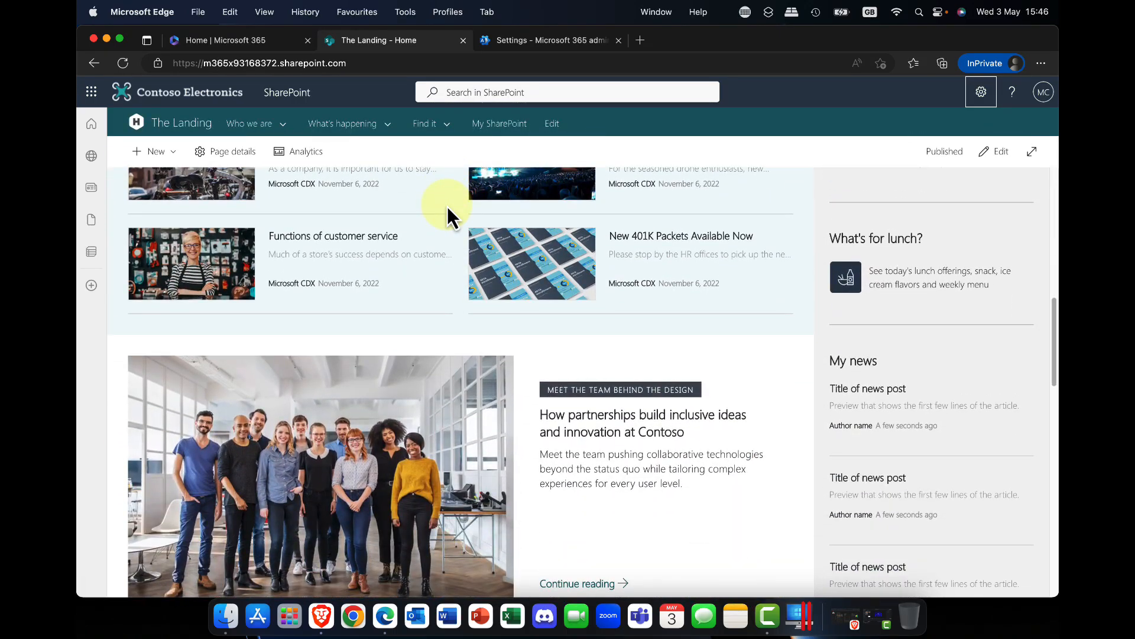
scroll(447, 207, "up", 15)
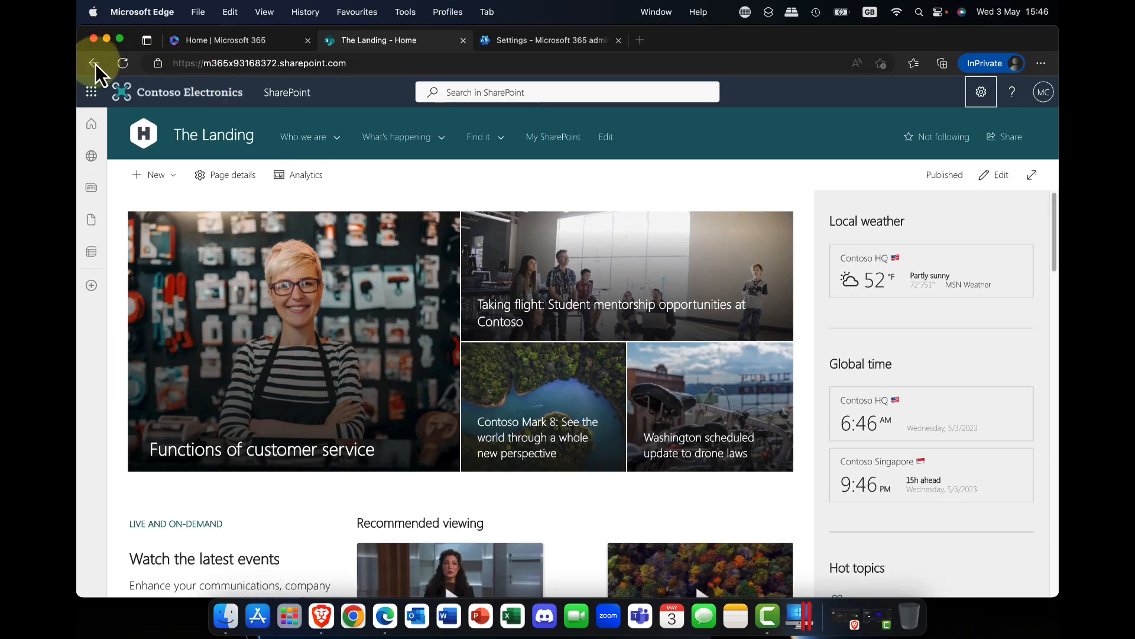
left_click(93, 63)
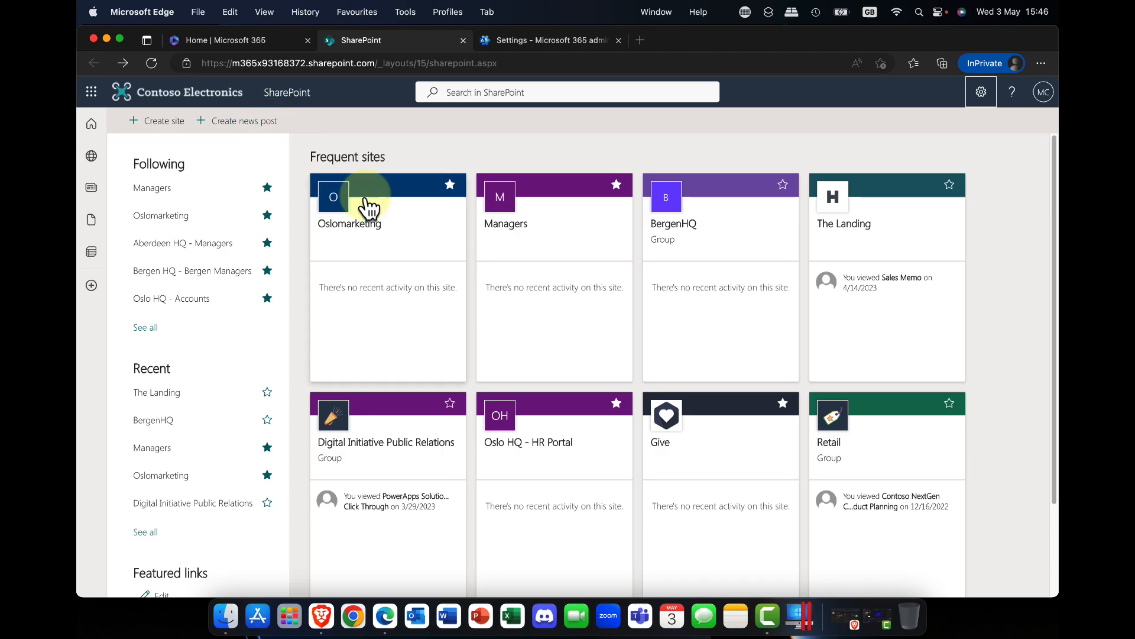
scroll(408, 225, "down", 3)
scroll(426, 233, "up", 3)
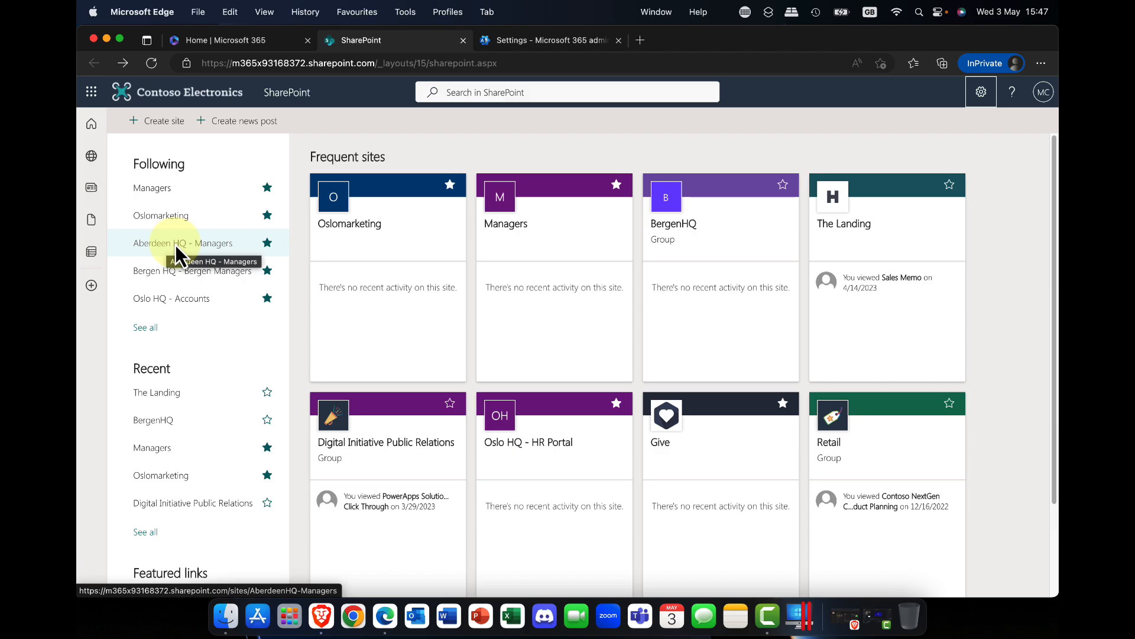
- Open the followed Oslo HQ - Accounts site and view its Documents library
left_click(186, 300)
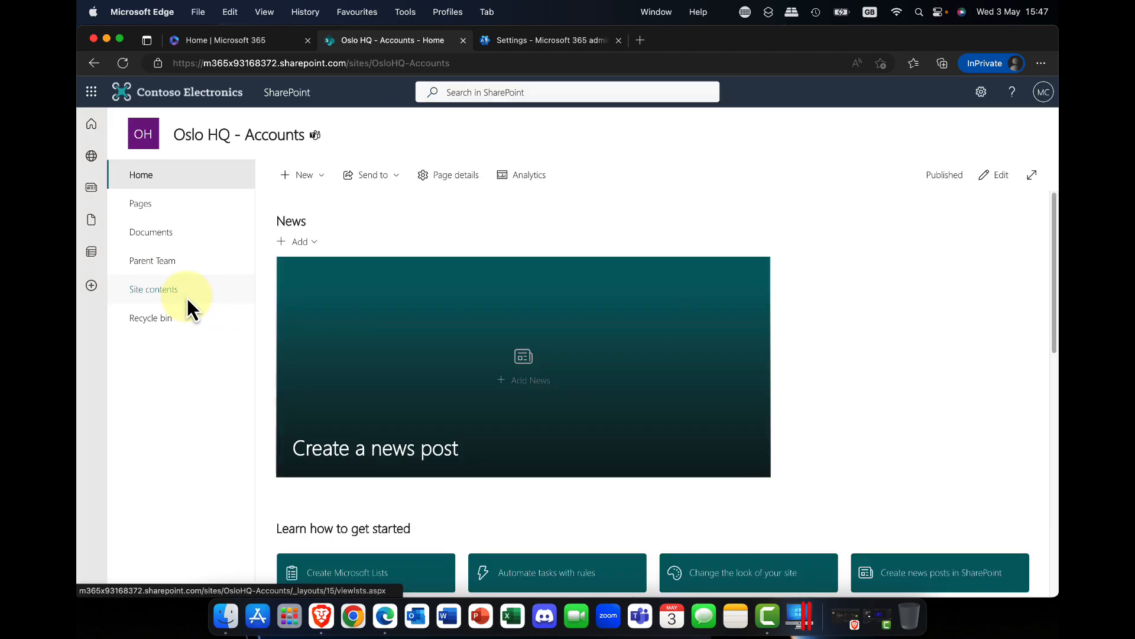
scroll(291, 287, "down", 3)
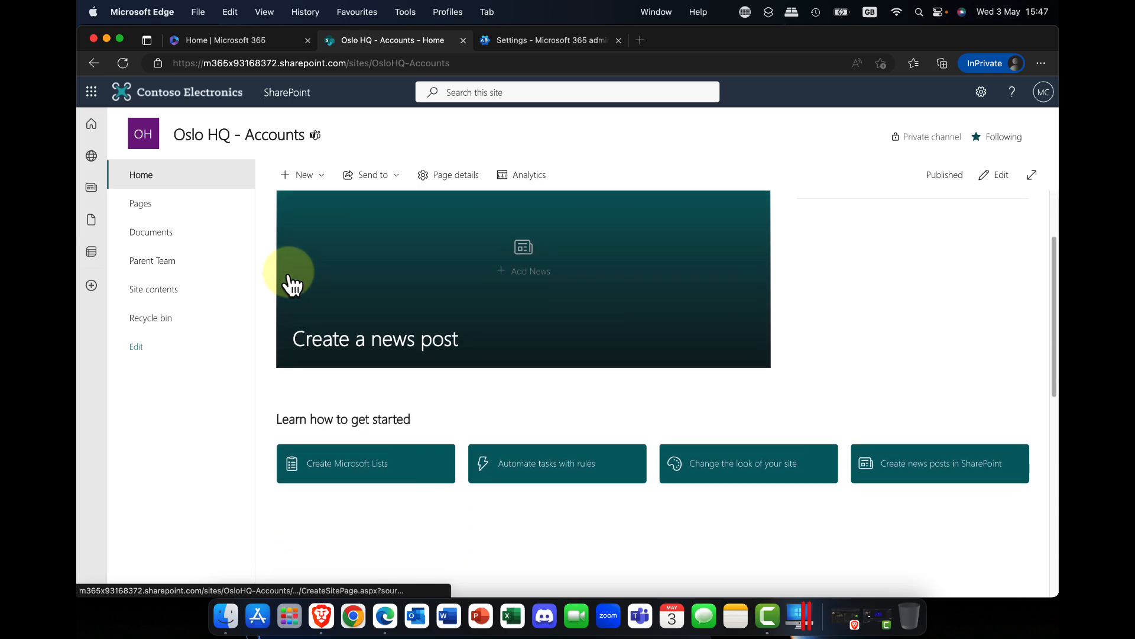
scroll(291, 287, "up", 3)
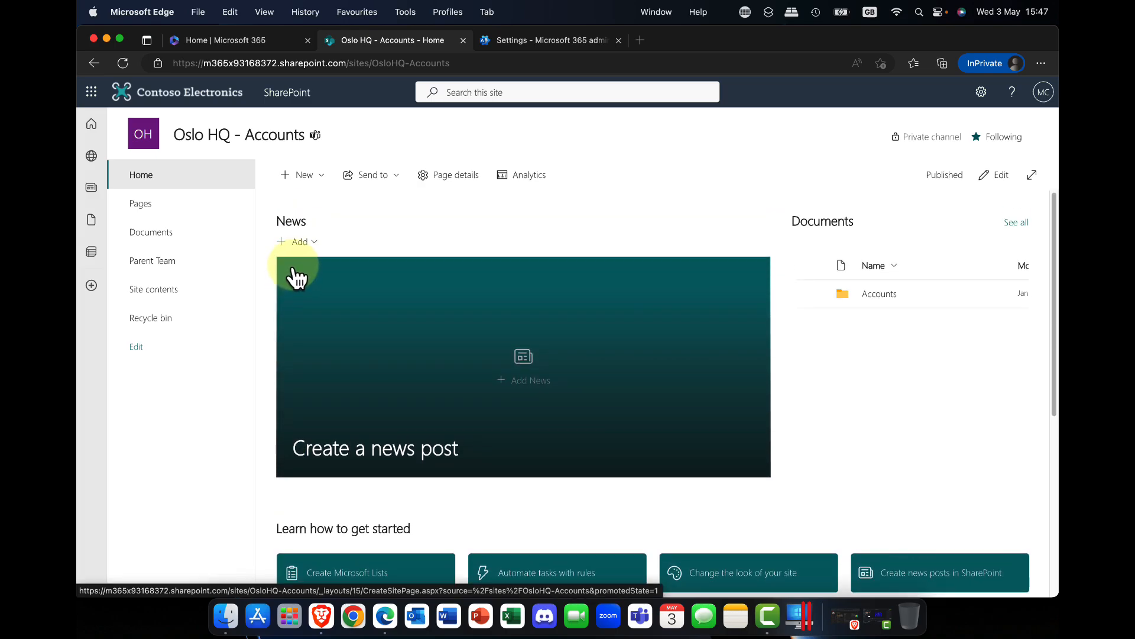
left_click(158, 240)
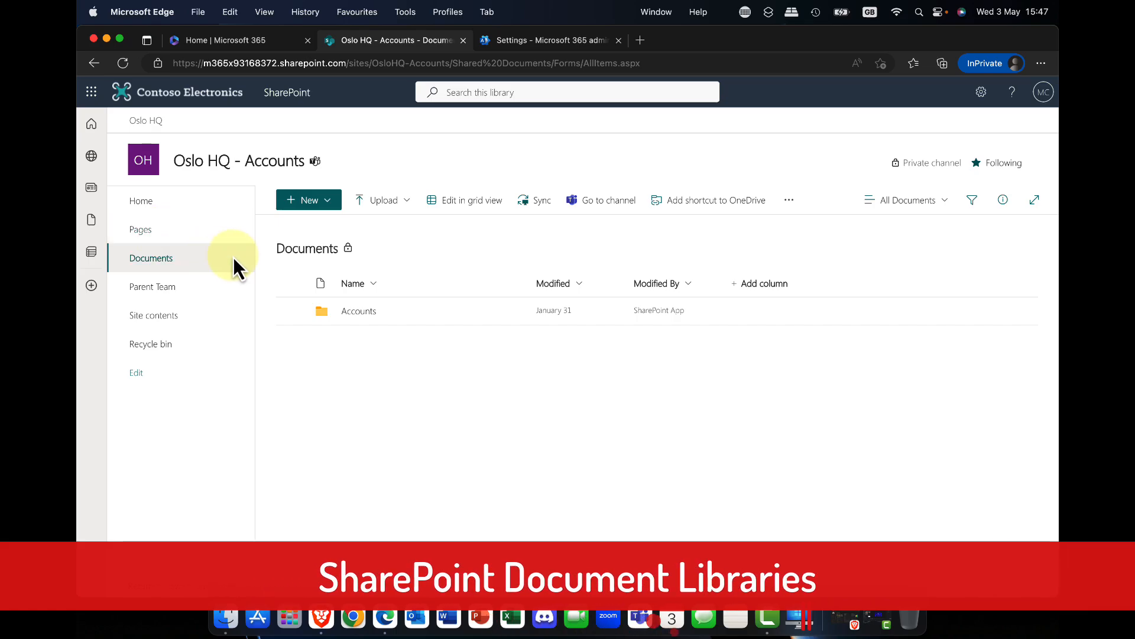
left_click(356, 309)
- Open OneDrive from the Microsoft 365 home page and look through the recent files
left_click(194, 44)
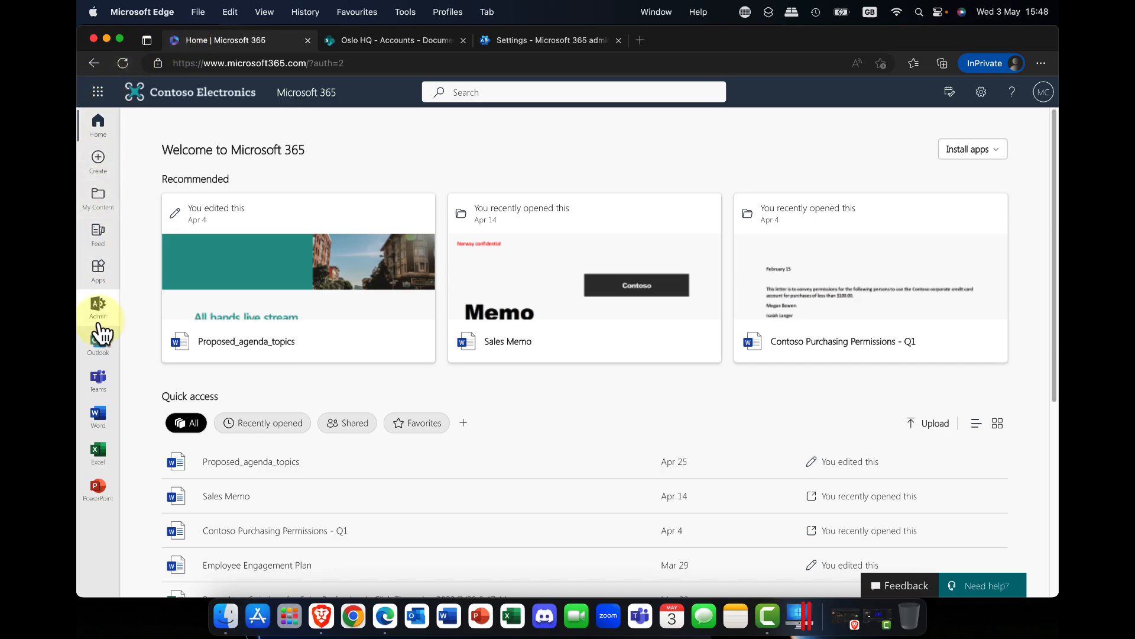
left_click(97, 94)
left_click(219, 169)
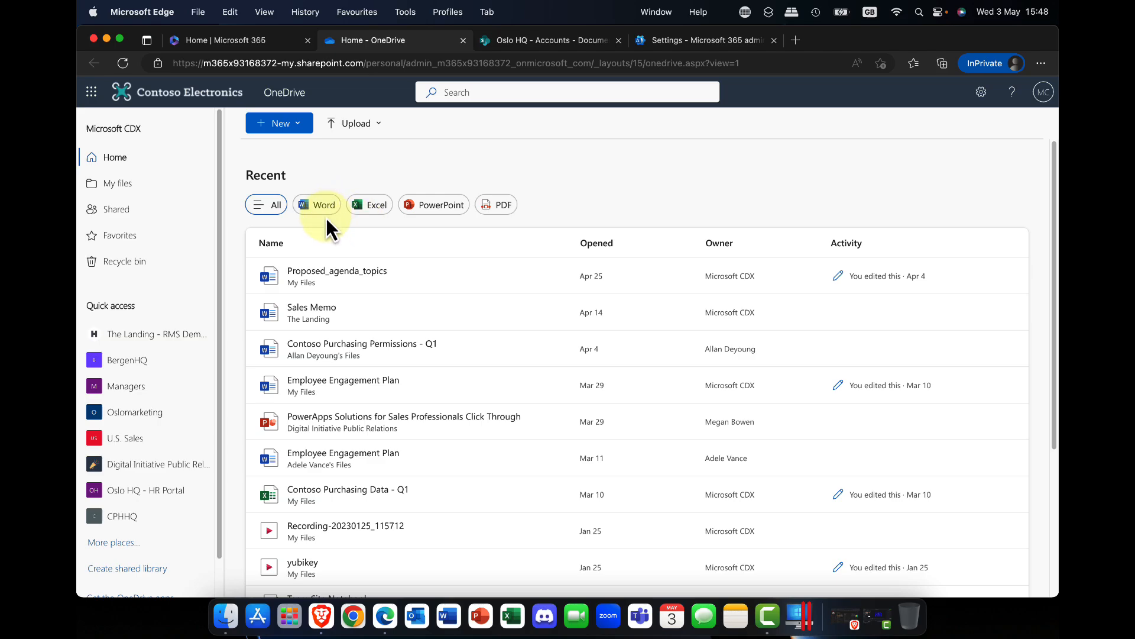
scroll(326, 217, "down", 3)
scroll(325, 215, "up", 3)
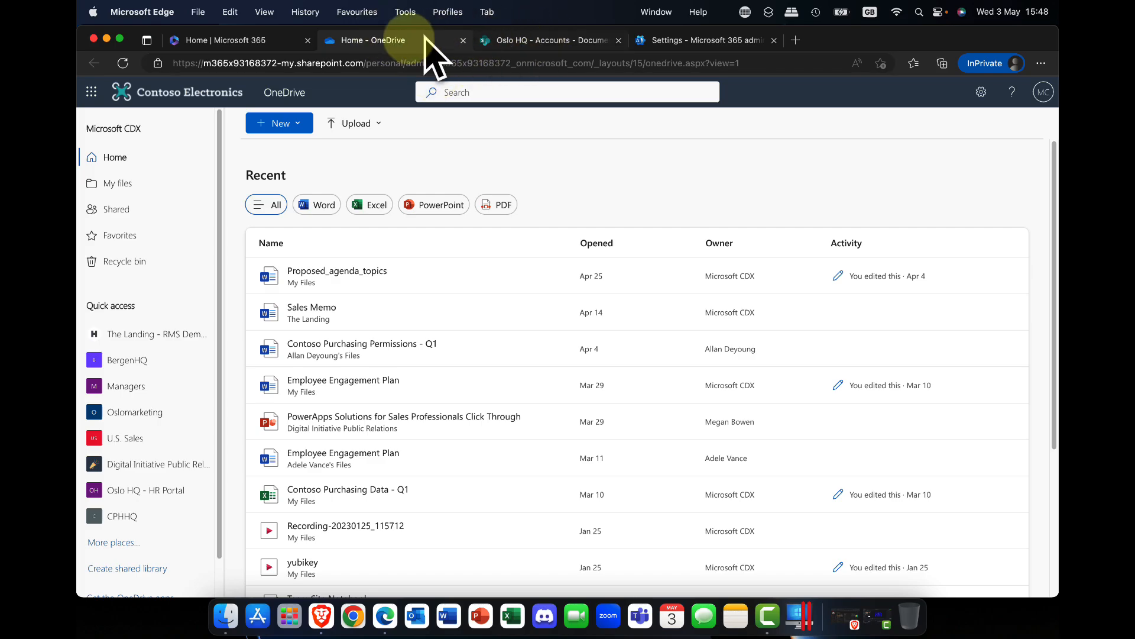
- Compare the Oslo HQ - Accounts document library with the OneDrive home page, and close both pages
left_click(548, 40)
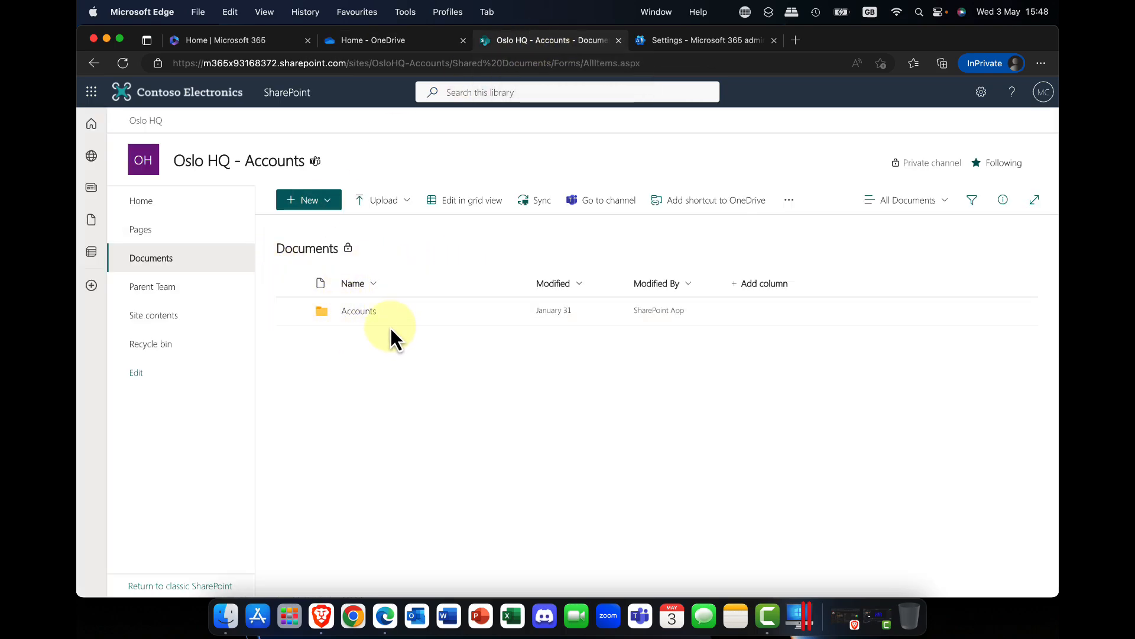
left_click(395, 44)
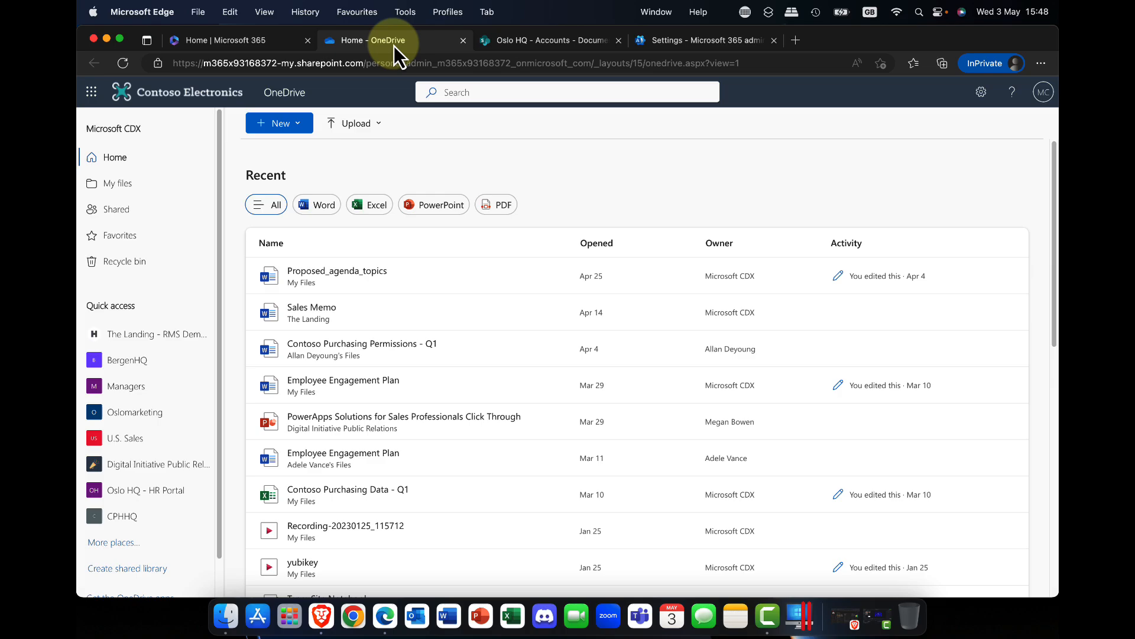
left_click(463, 41)
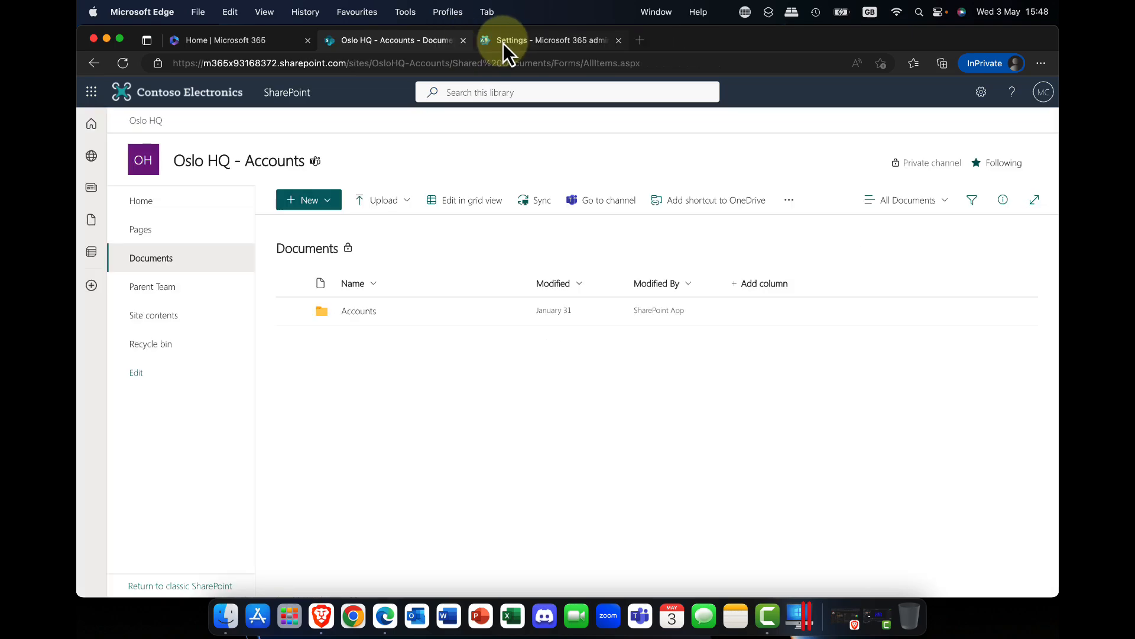
left_click(465, 41)
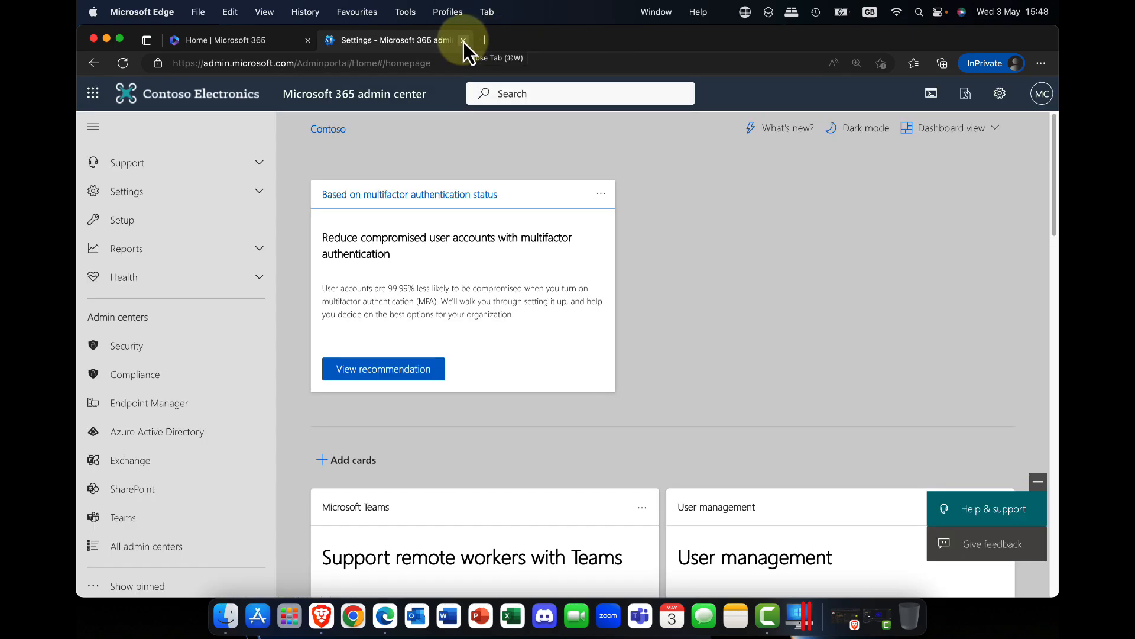
- Open SharePoint again from the Microsoft 365 home page
left_click(225, 40)
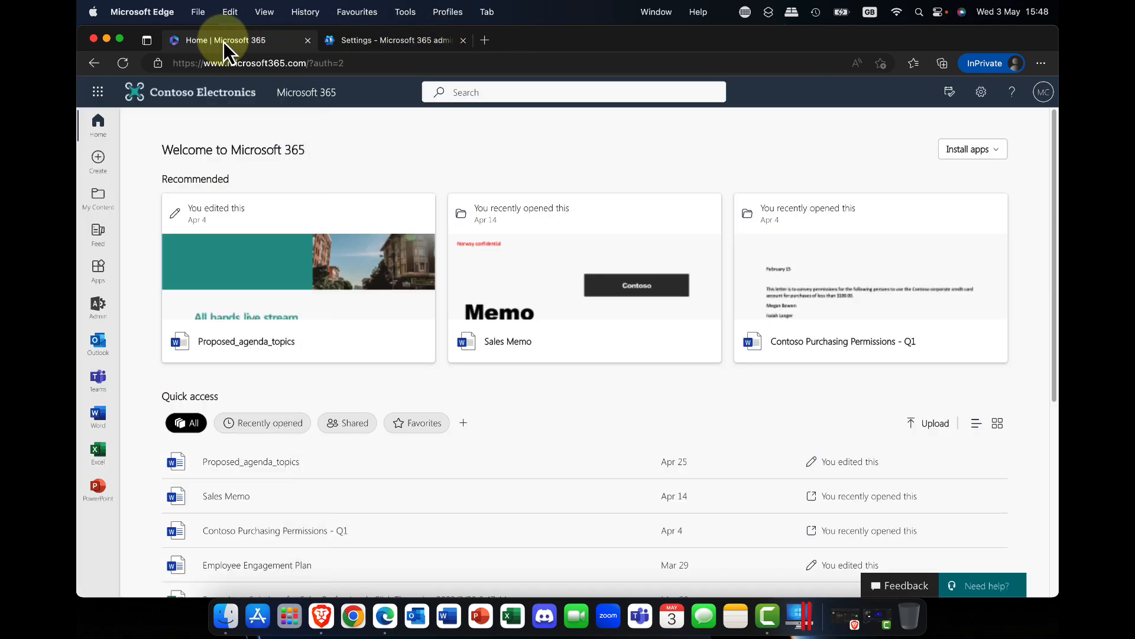
left_click(97, 93)
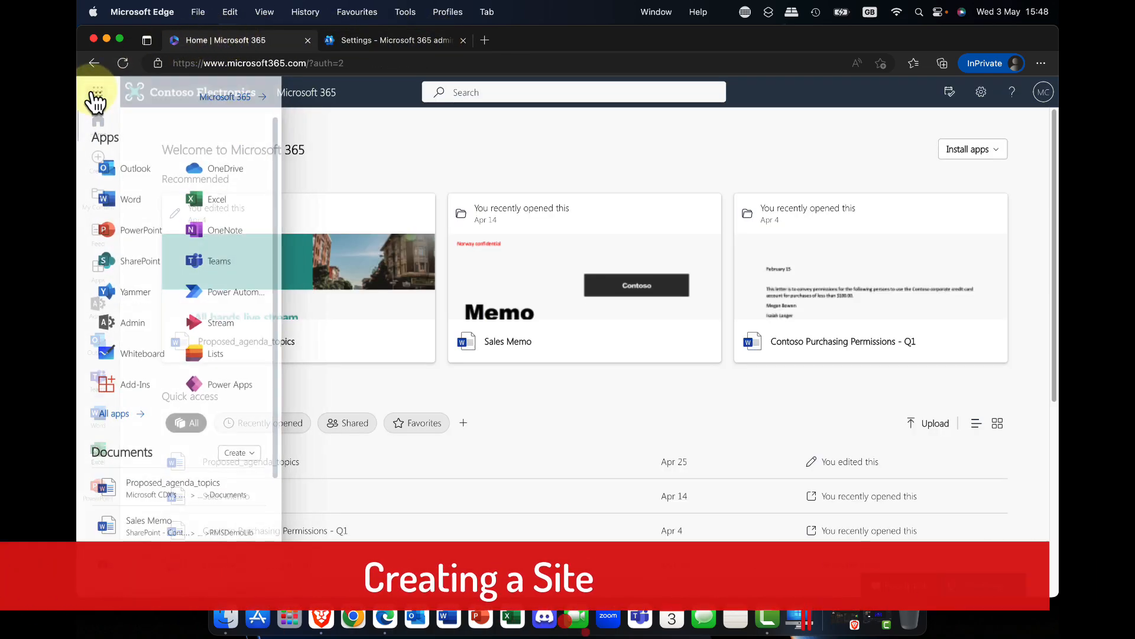
left_click(123, 266)
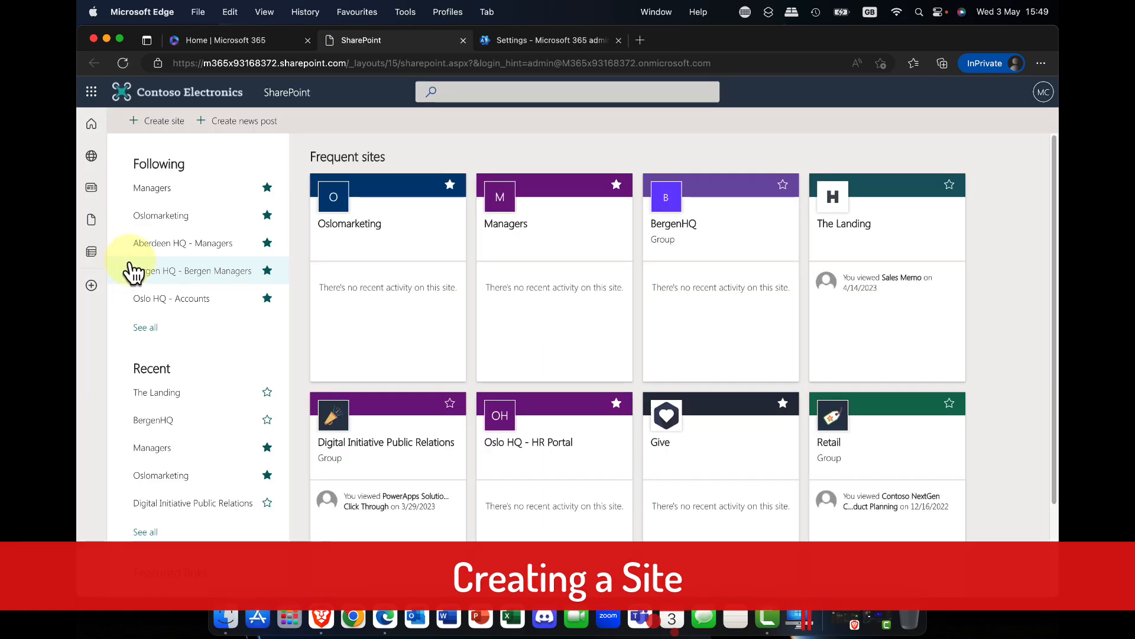
- Start creating a team site and name it StirlingHQSite
left_click(156, 122)
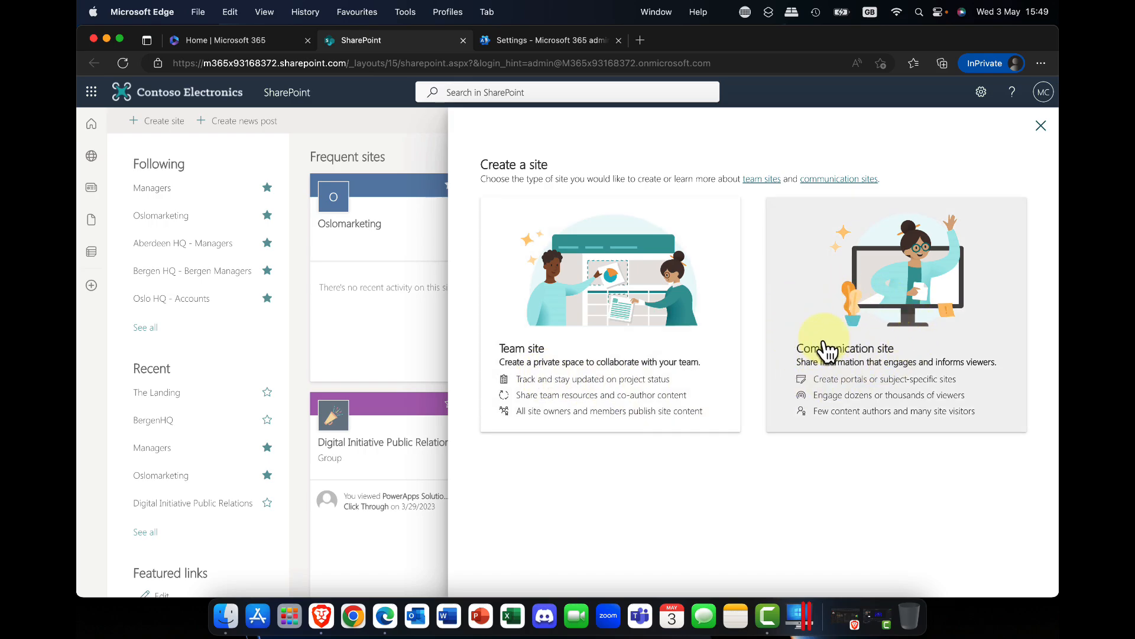
left_click(637, 343)
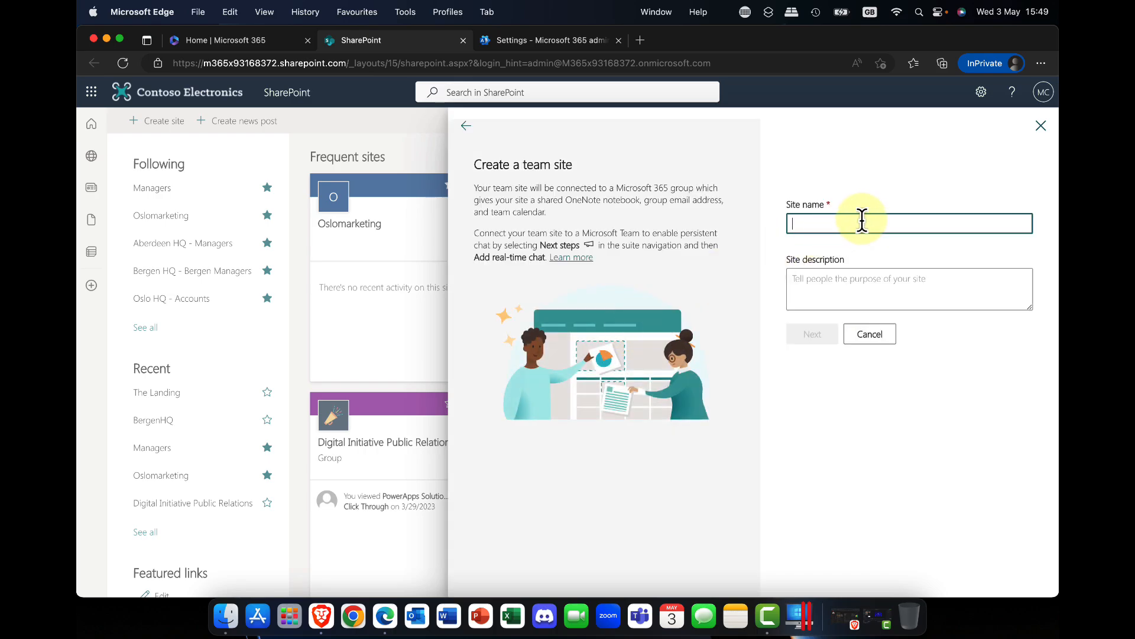
type("St")
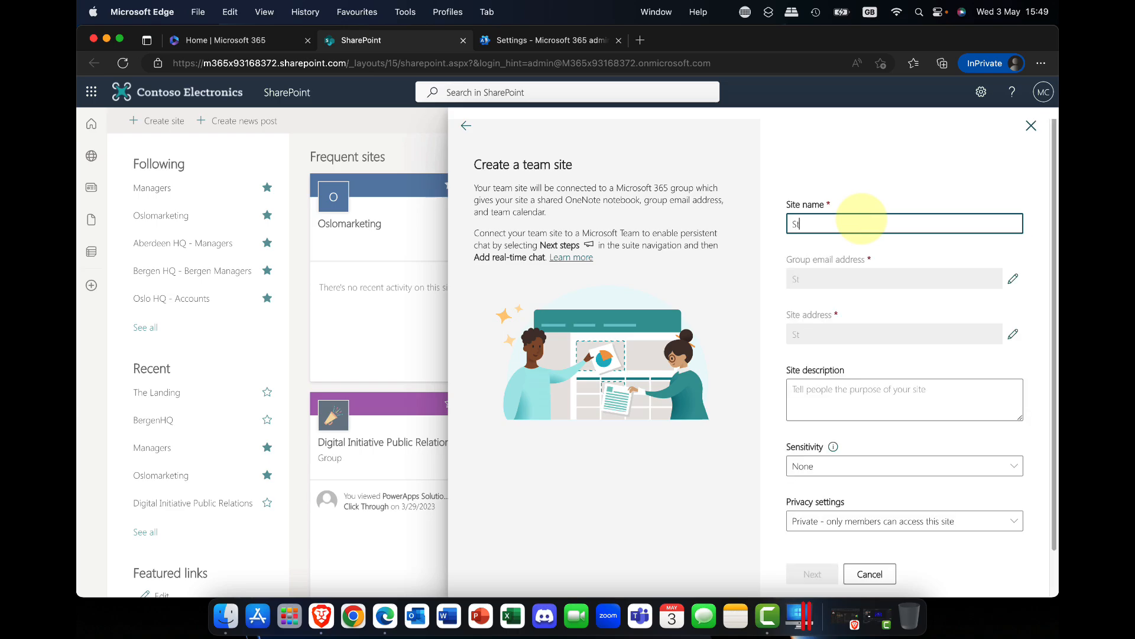
type("irlingHQSite")
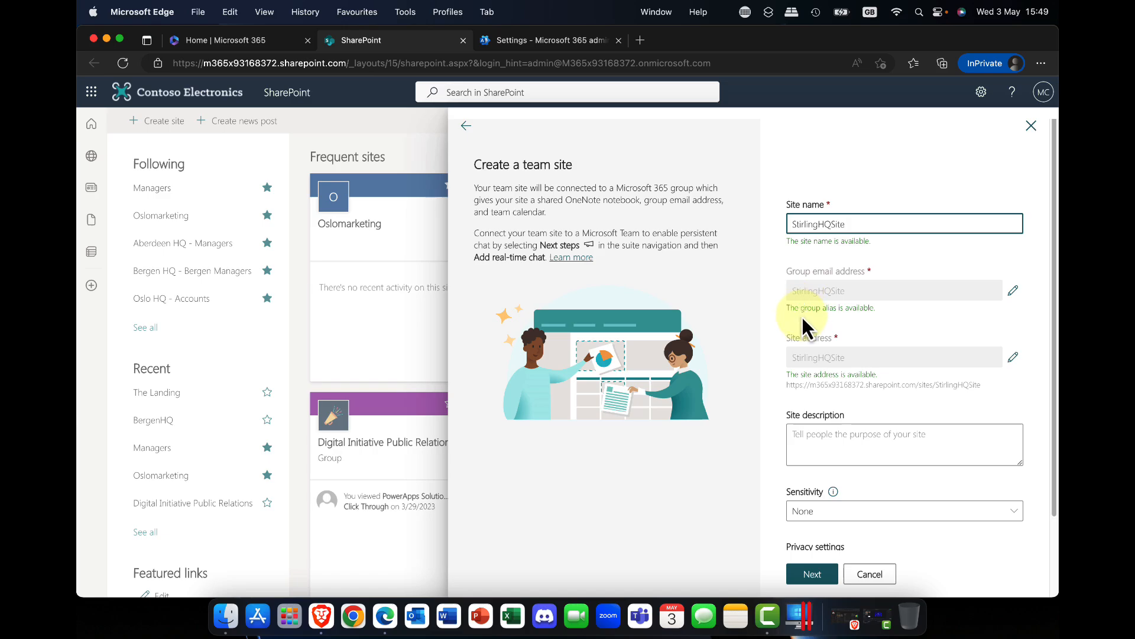
- Review the available sensitivity labels for the new team site and leave the sensitivity at None
scroll(844, 437, "down", 3)
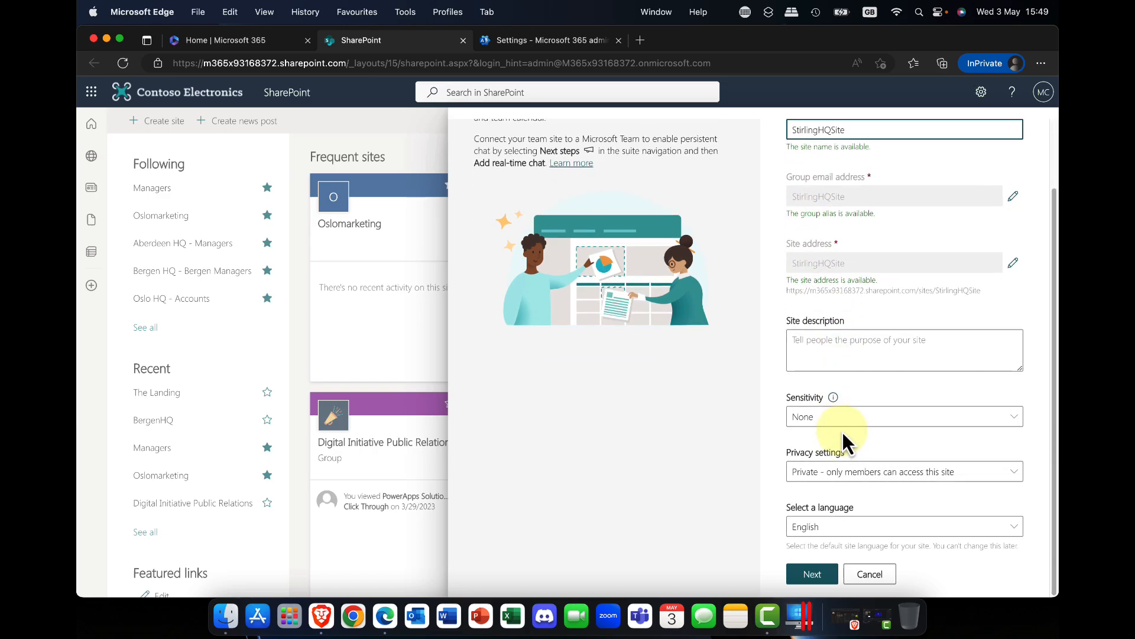
left_click(1010, 421)
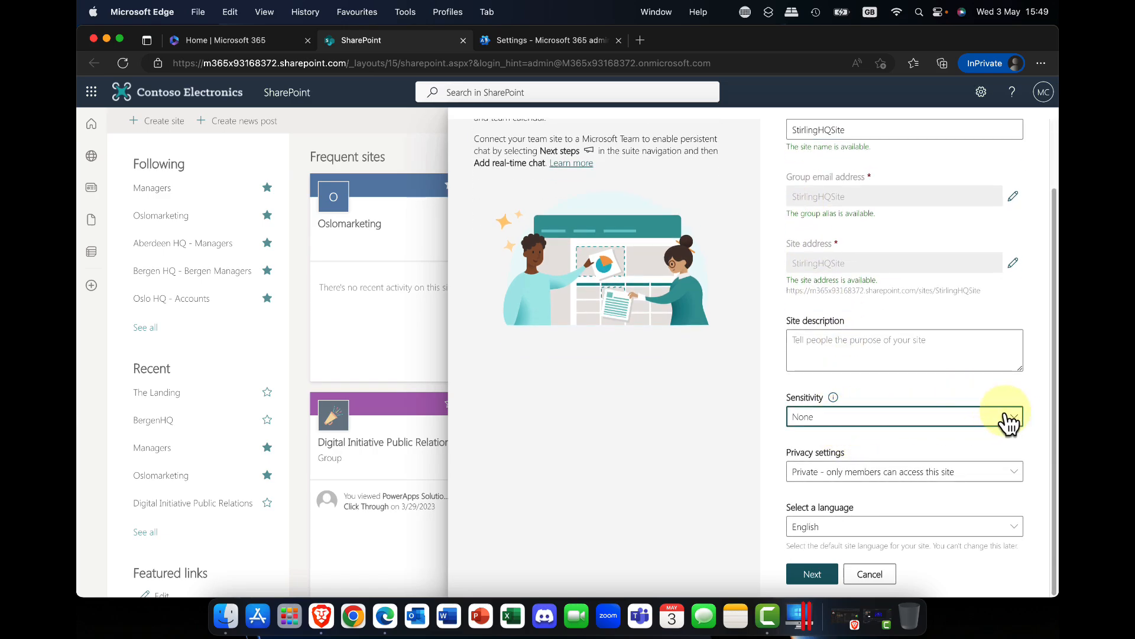
left_click(1014, 425)
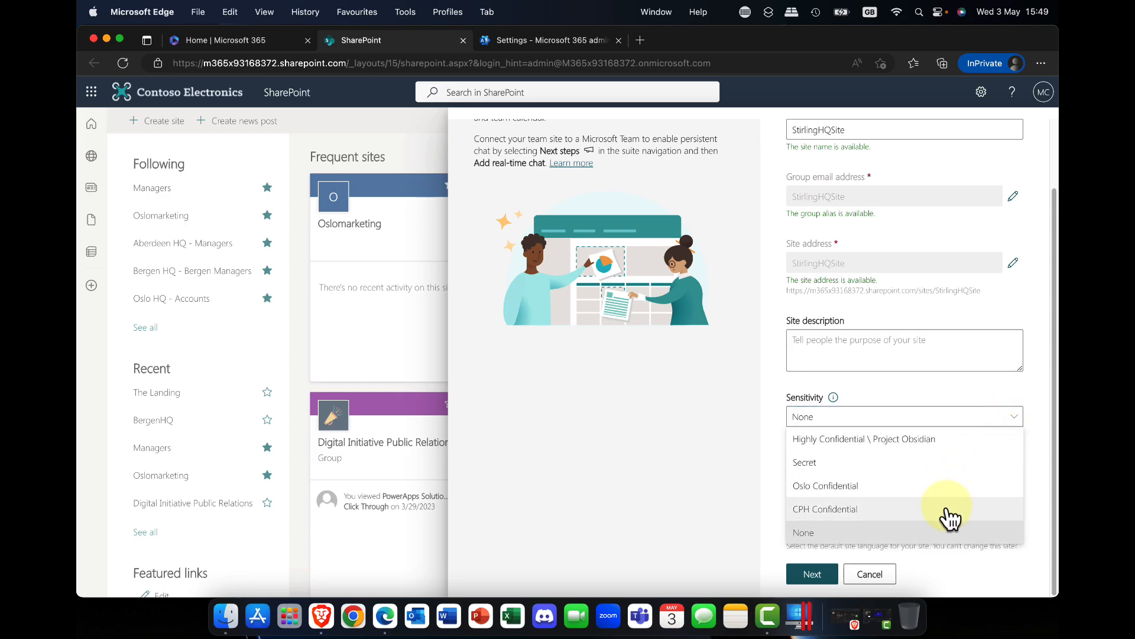
left_click(941, 390)
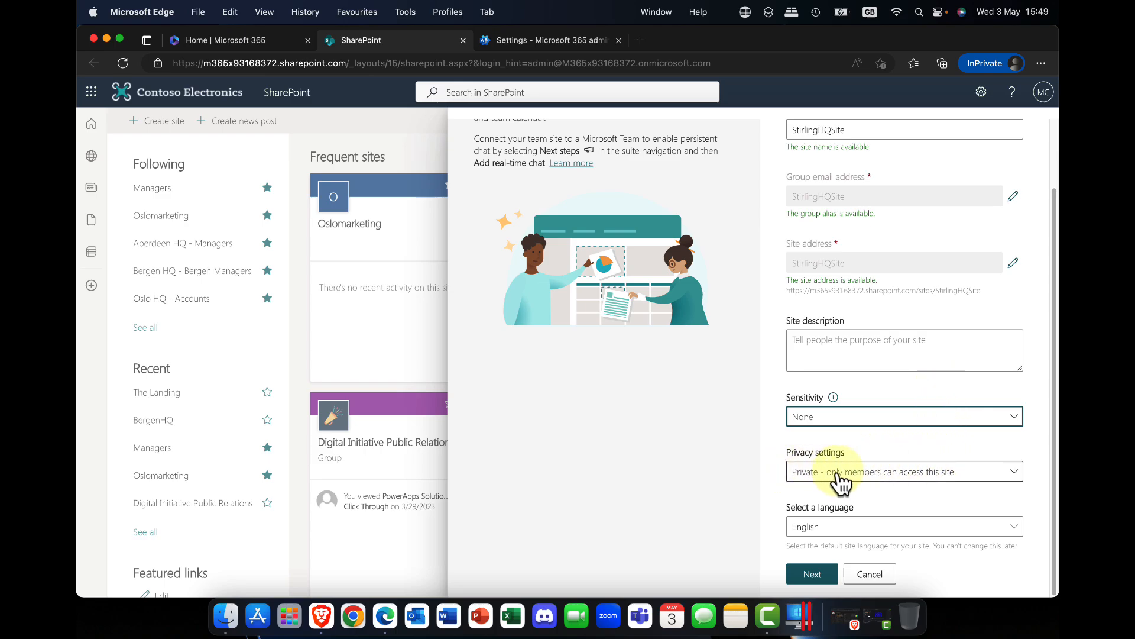
- Set the site's privacy to Public - anyone in the organization can access this site, keep English as the language, and continue to adding members
left_click(1012, 479)
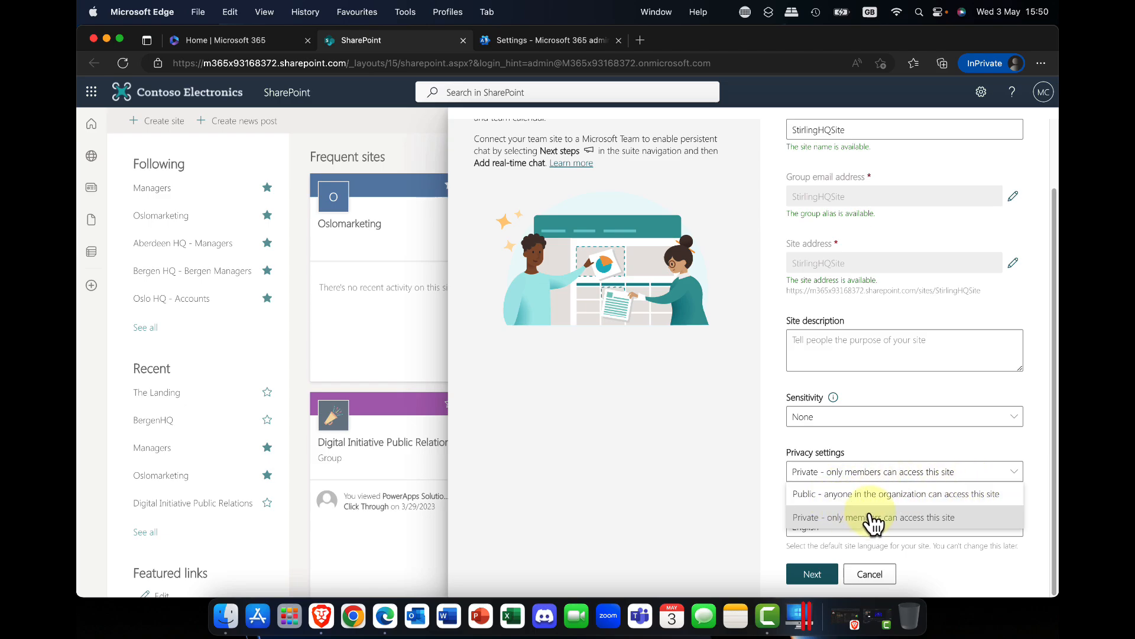
left_click(894, 448)
left_click(867, 473)
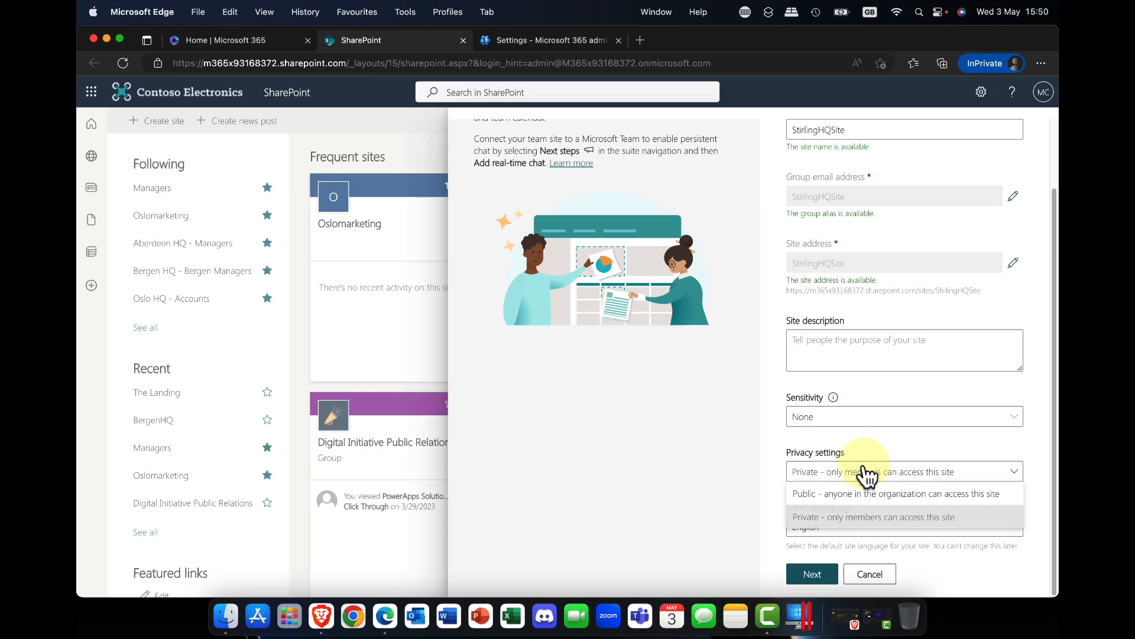
left_click(846, 493)
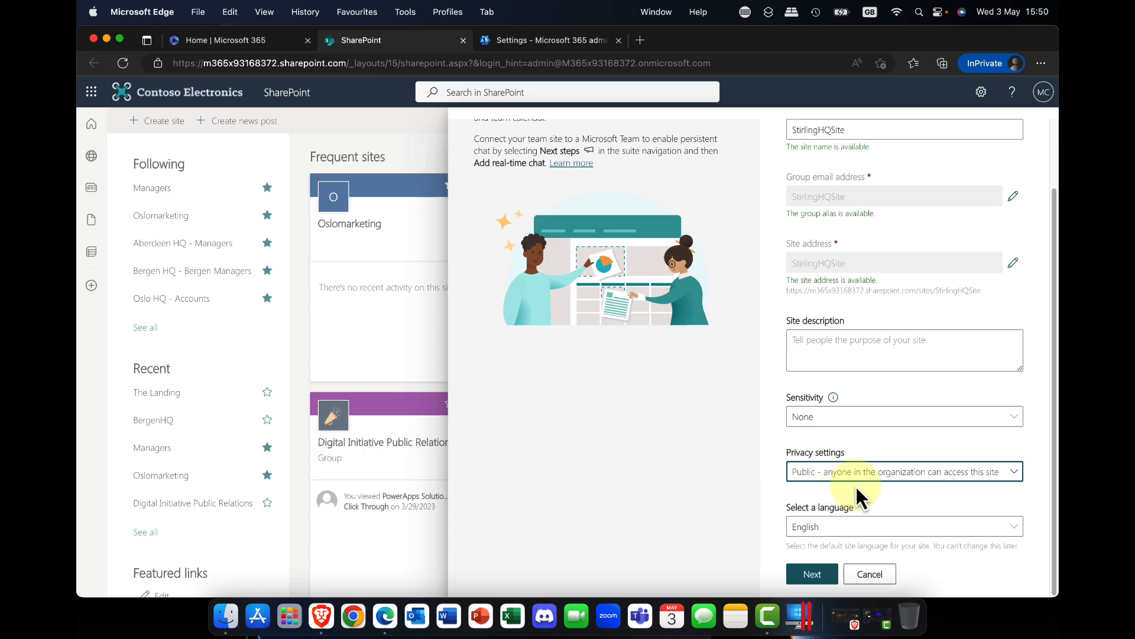
left_click(1015, 526)
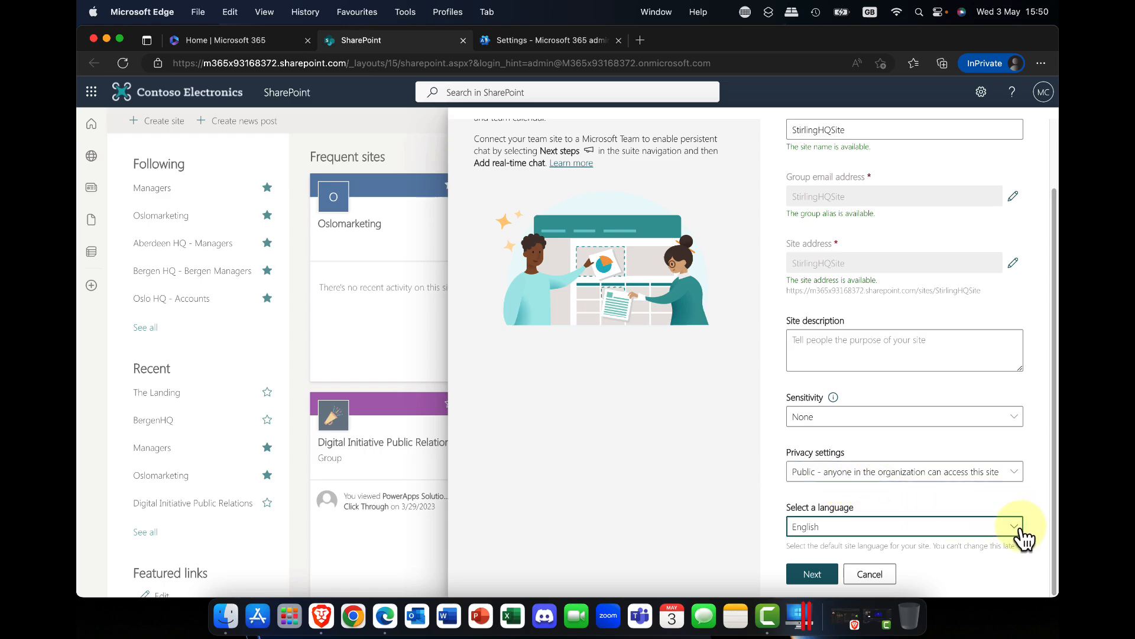
left_click(1000, 495)
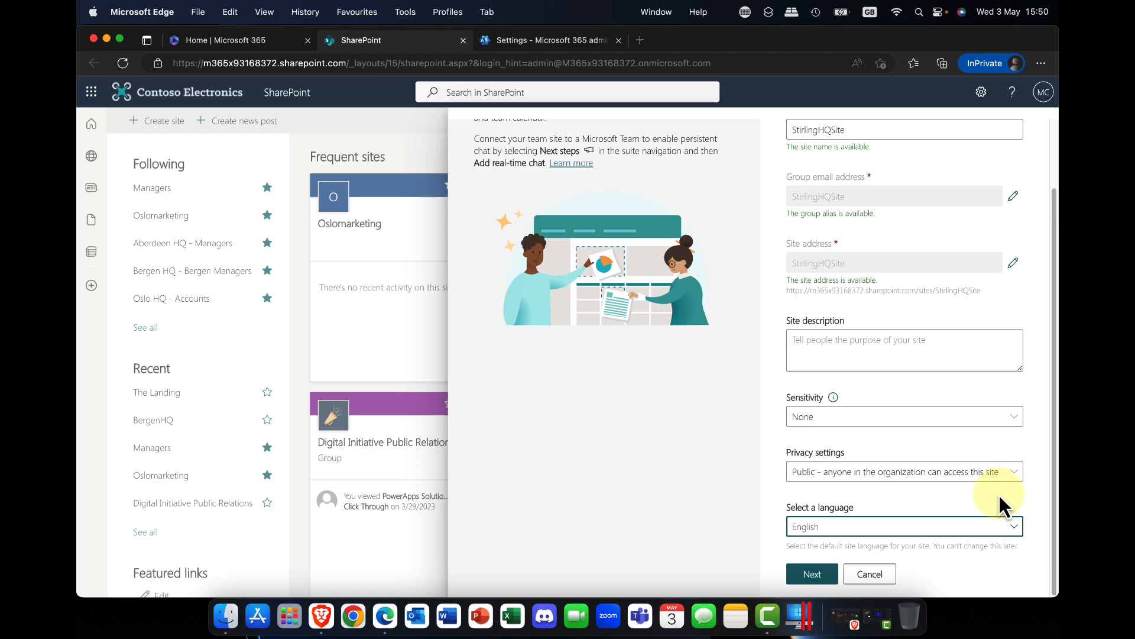
left_click(820, 574)
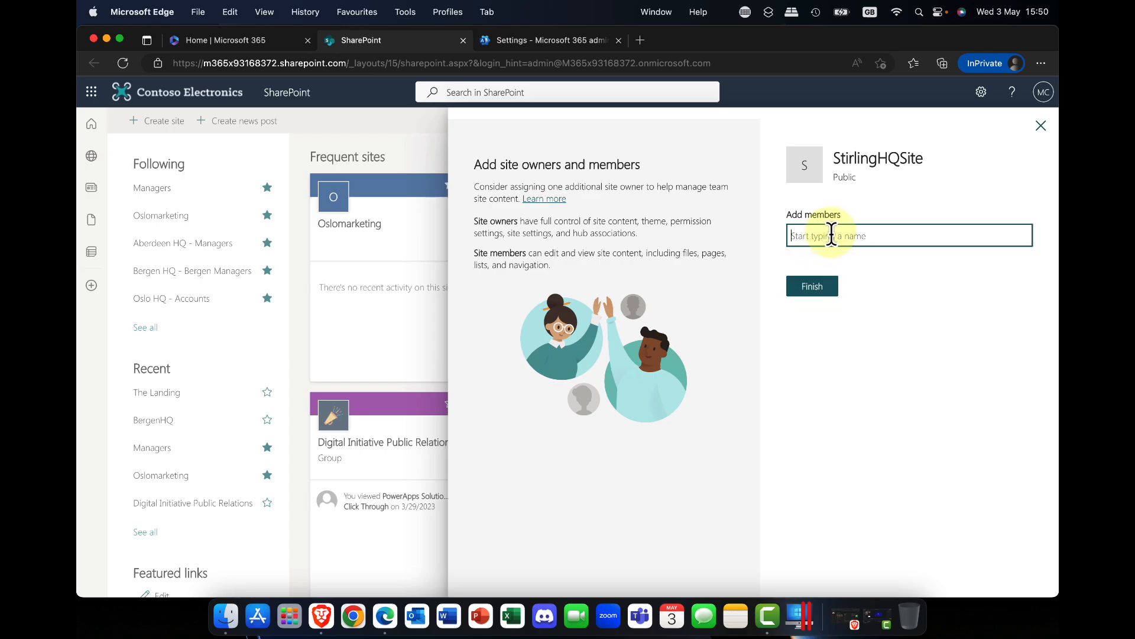
- Find four colleagues by name in the directory and add them as members of StirlingHQSite
type("a")
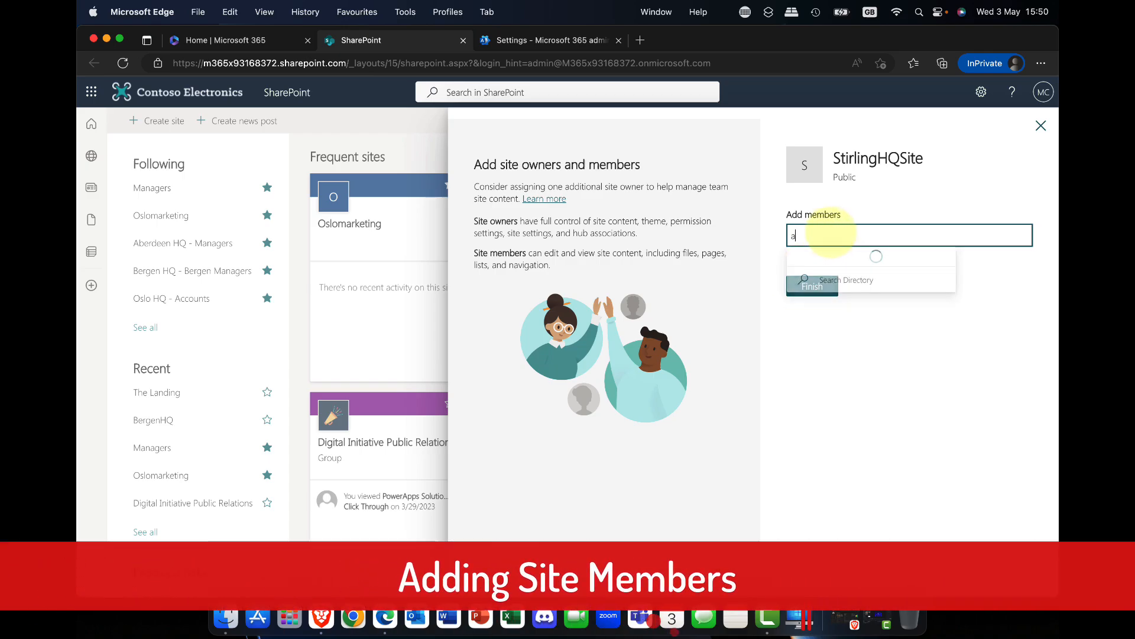
type("llan")
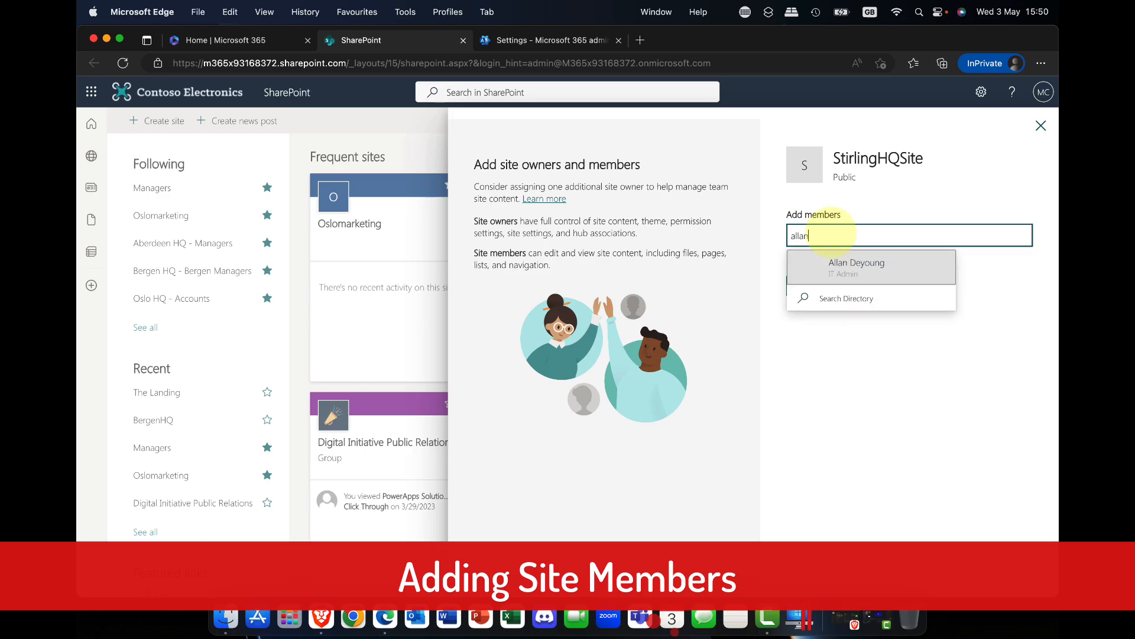
left_click(834, 260)
type("adel")
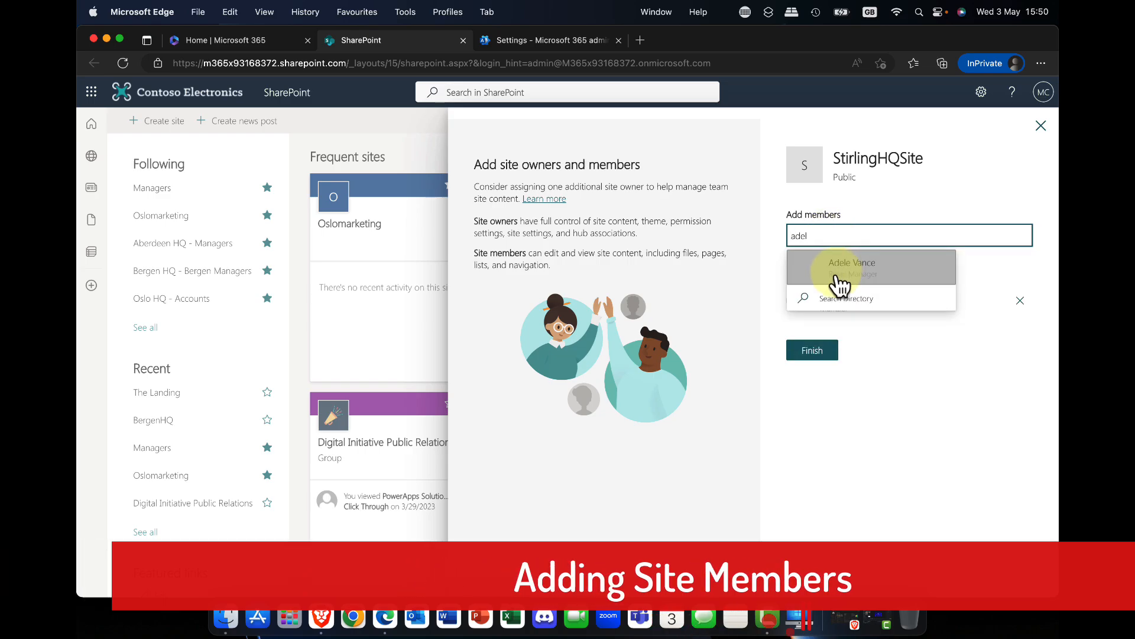
left_click(838, 276)
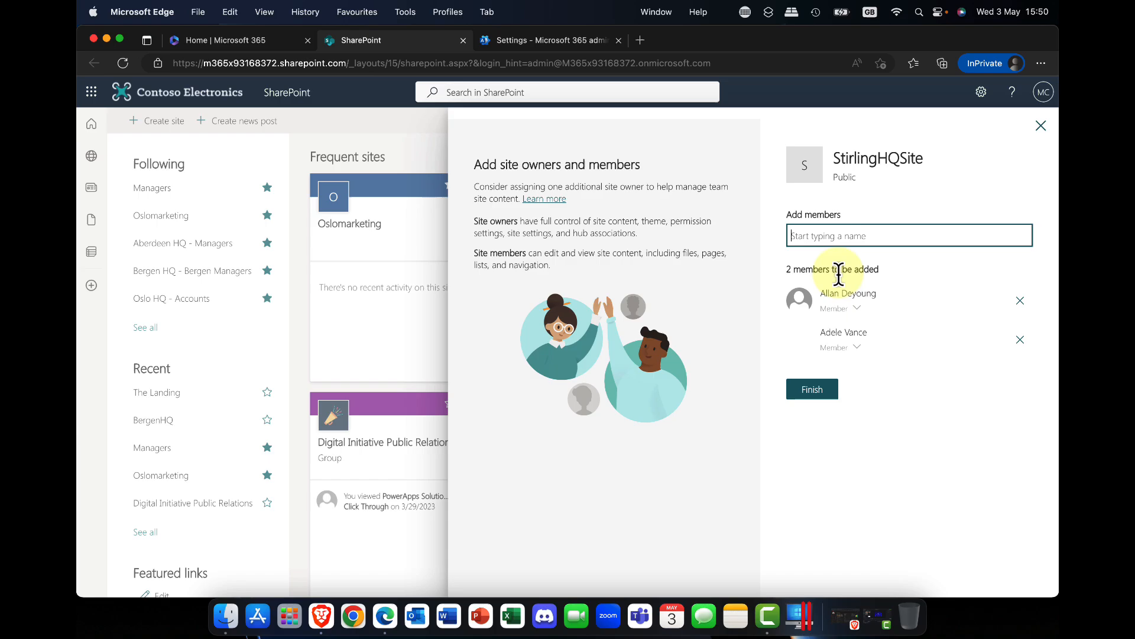
left_click(878, 238)
type("cam")
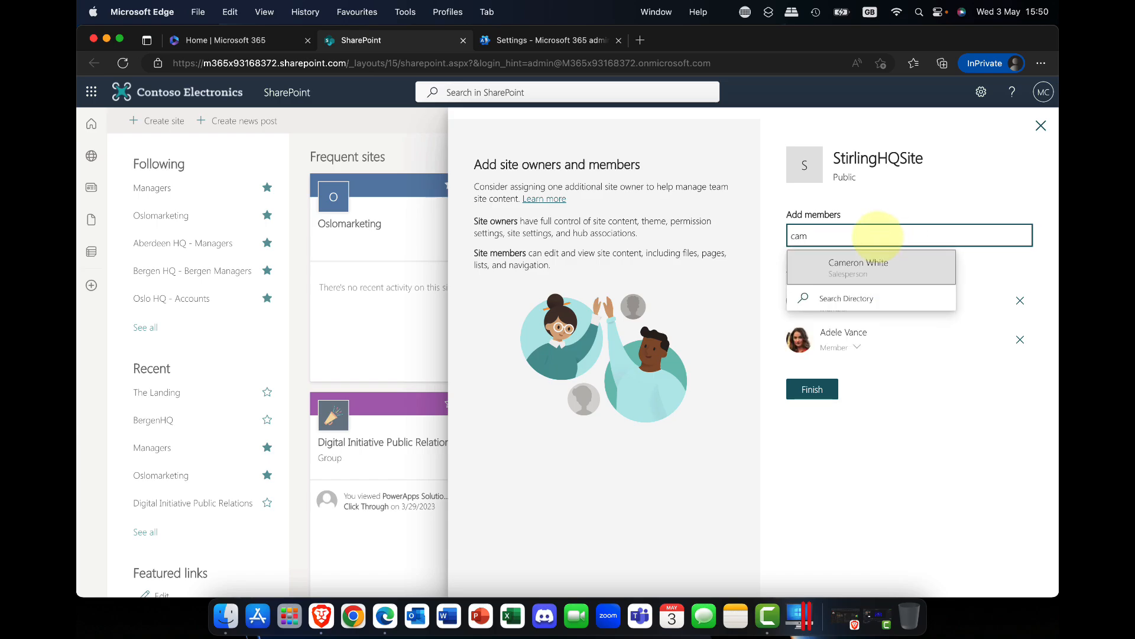
left_click(891, 266)
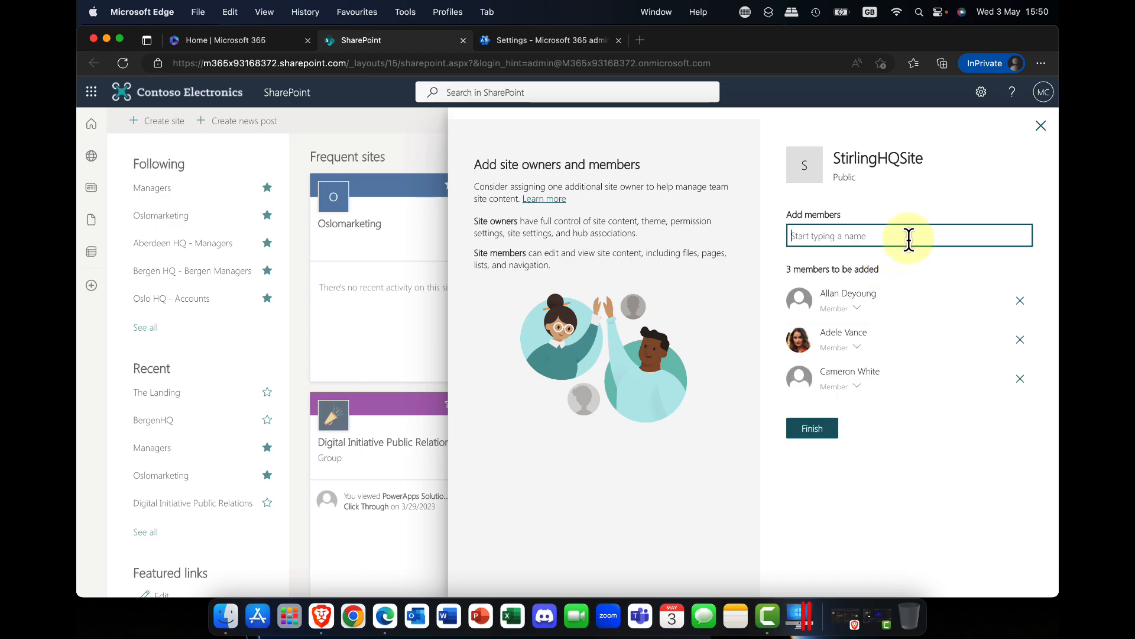
type("picard")
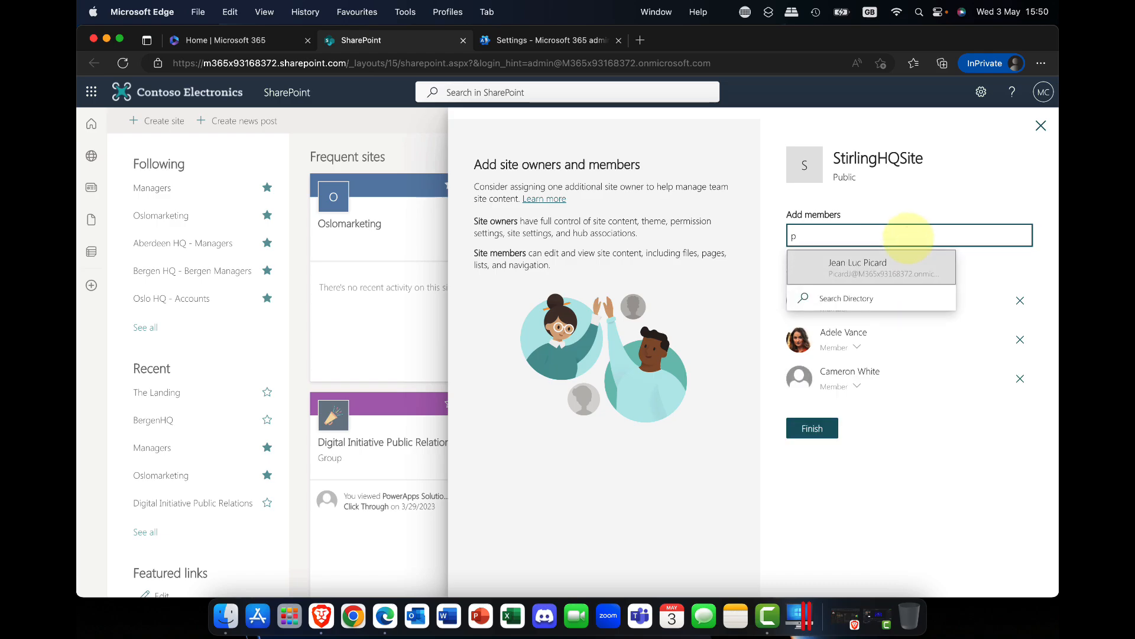
left_click(903, 266)
- View the second listed member's profile, contact card and organization chart, and close them
left_click(844, 328)
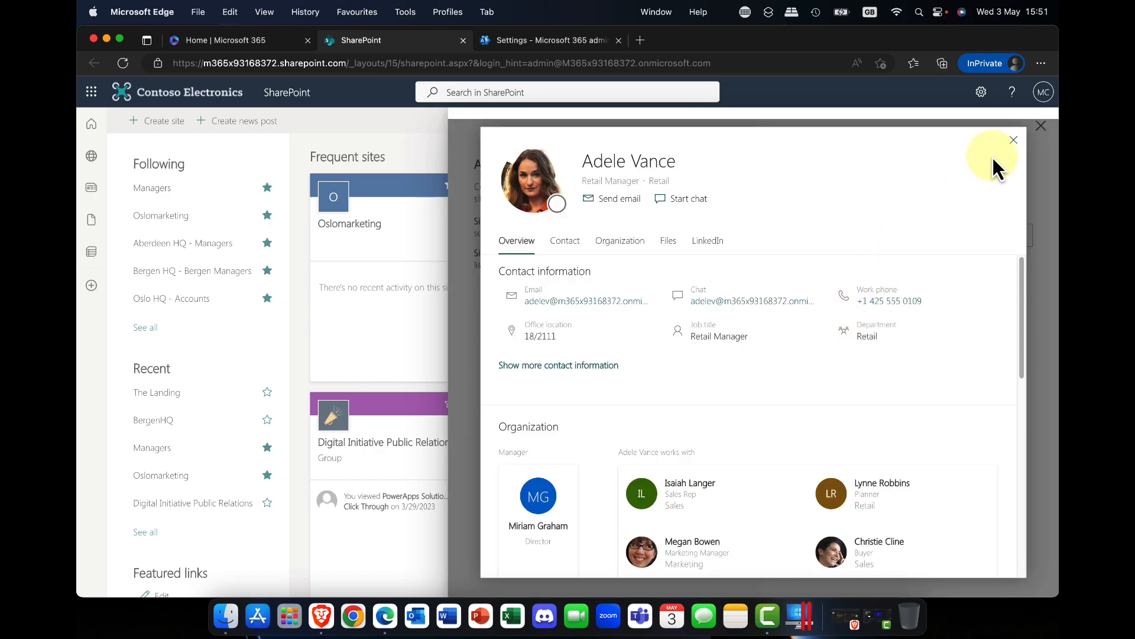
left_click(1014, 140)
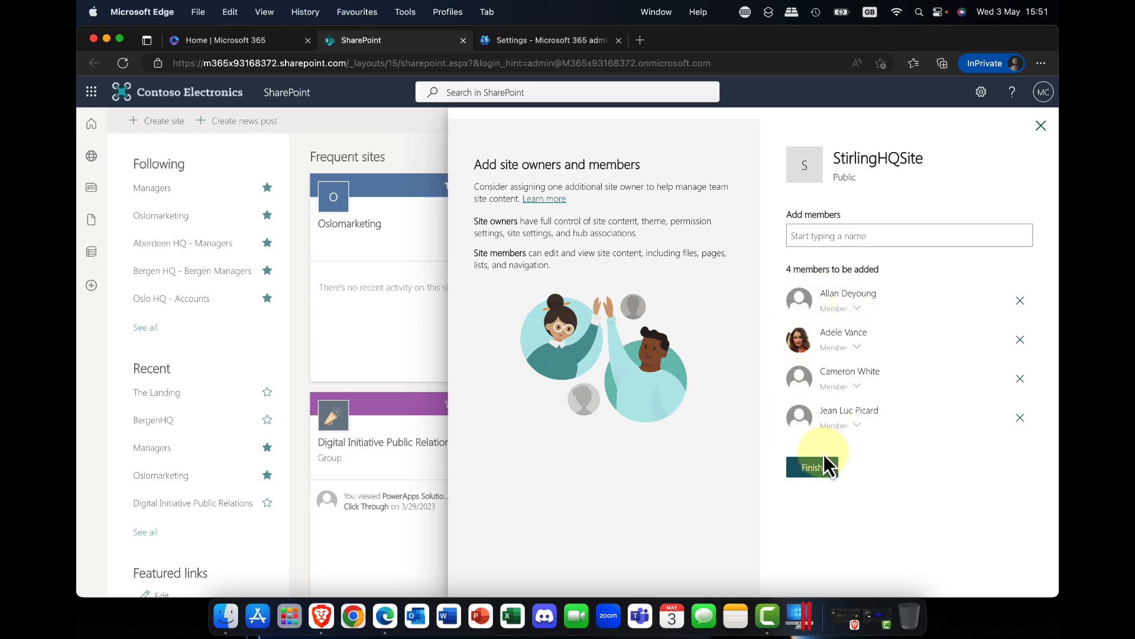
mouse_move(840, 334)
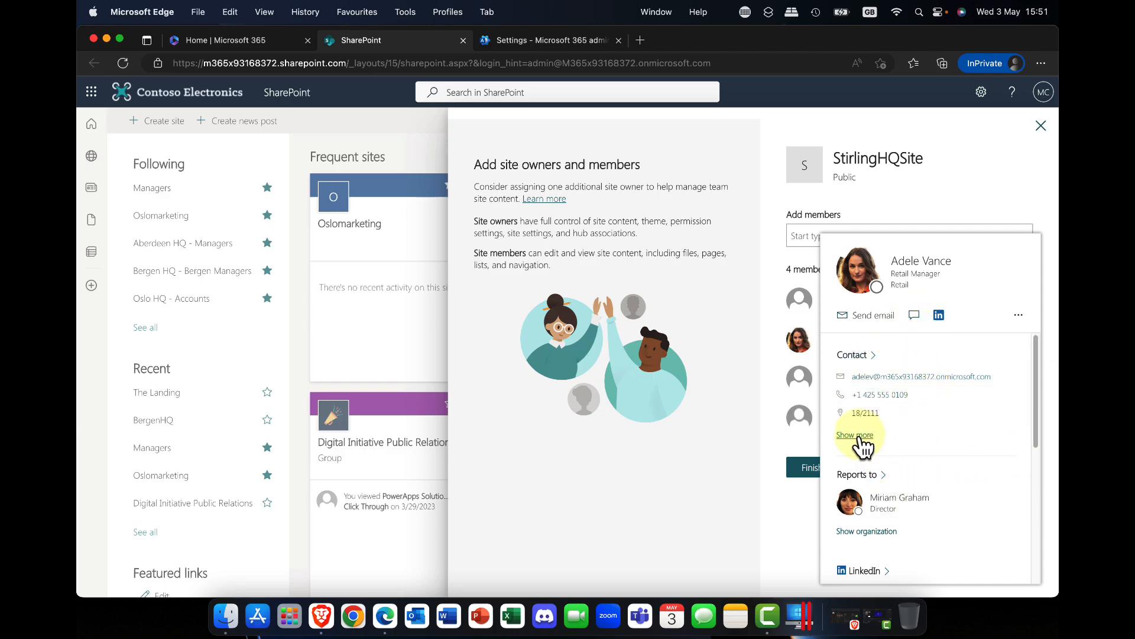
scroll(863, 449, "down", 3)
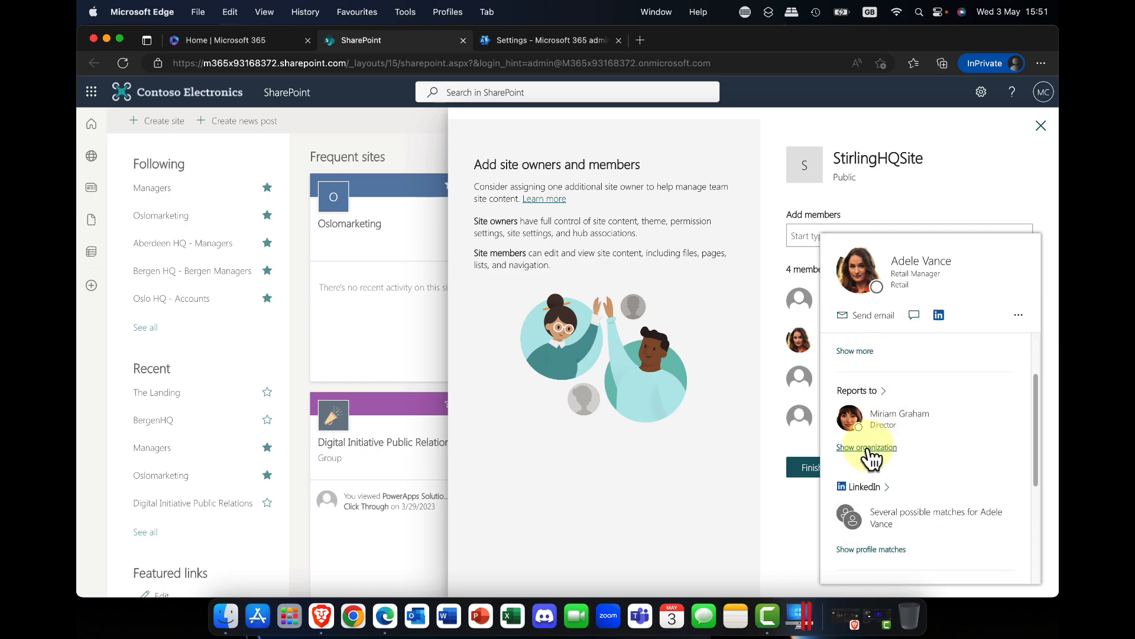
left_click(867, 448)
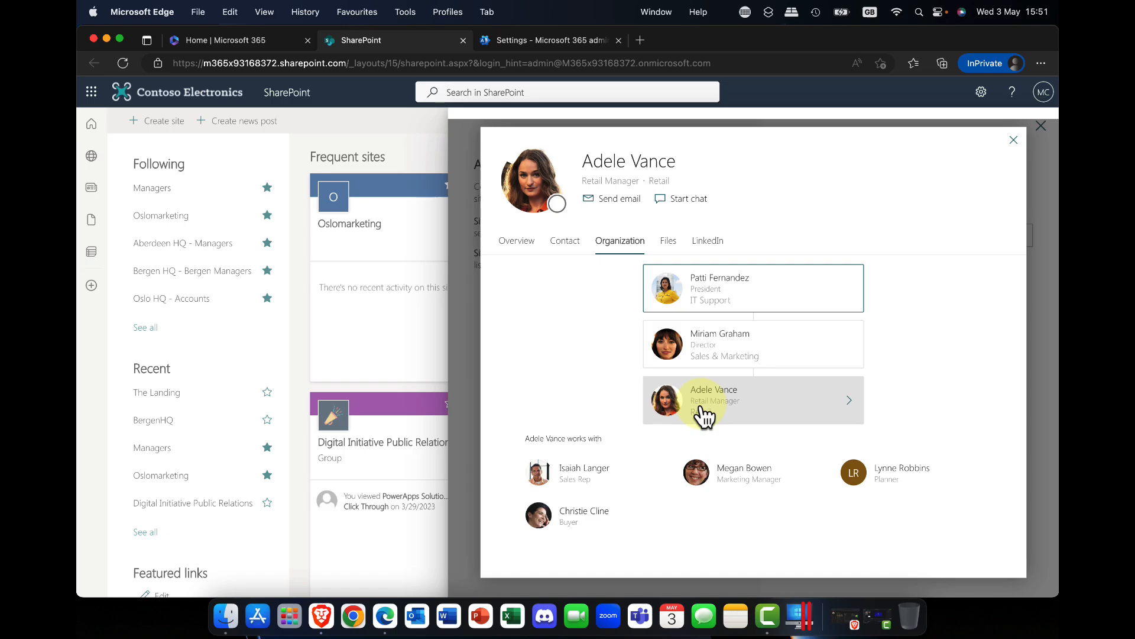
left_click(1014, 140)
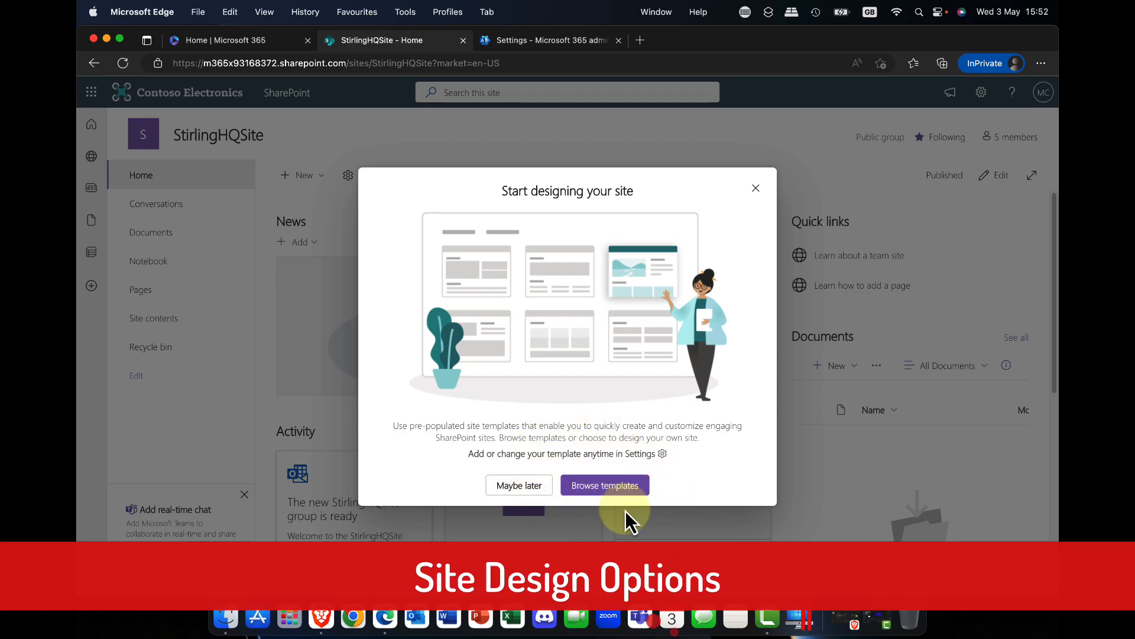
- Apply the Microsoft Training course template to StirlingHQSite and dismiss the suggested next steps
left_click(605, 489)
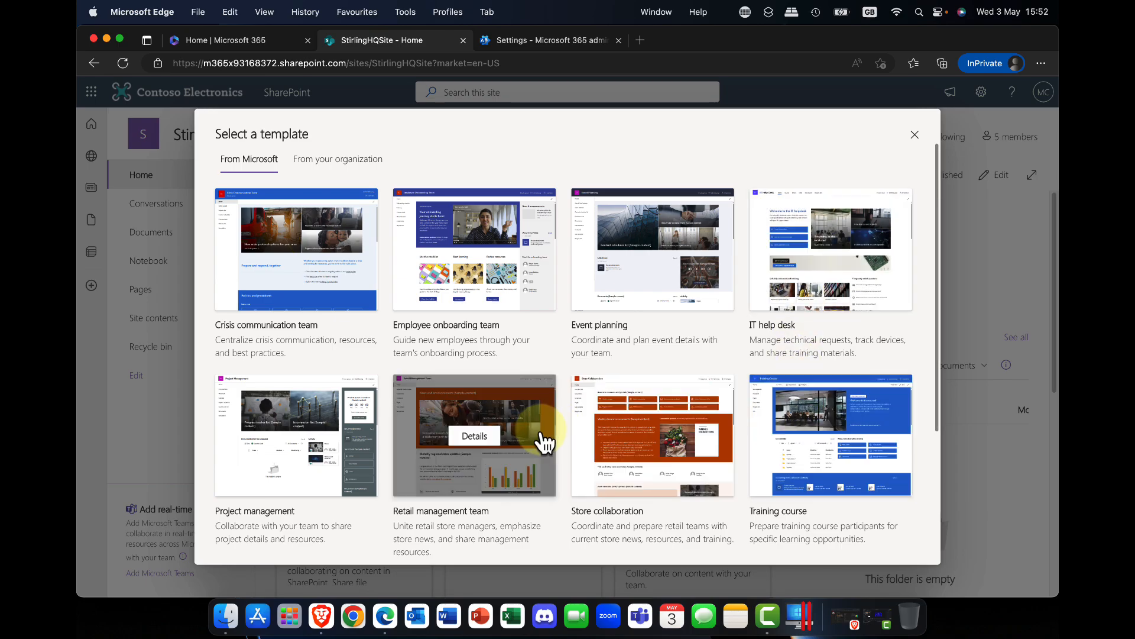
left_click(806, 412)
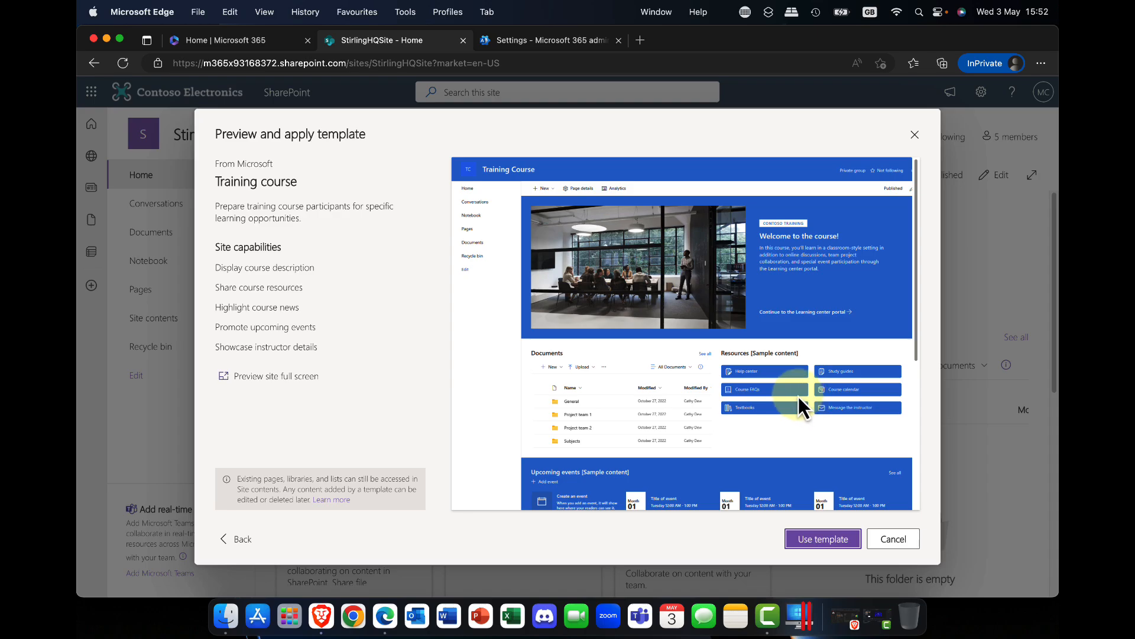
left_click(823, 541)
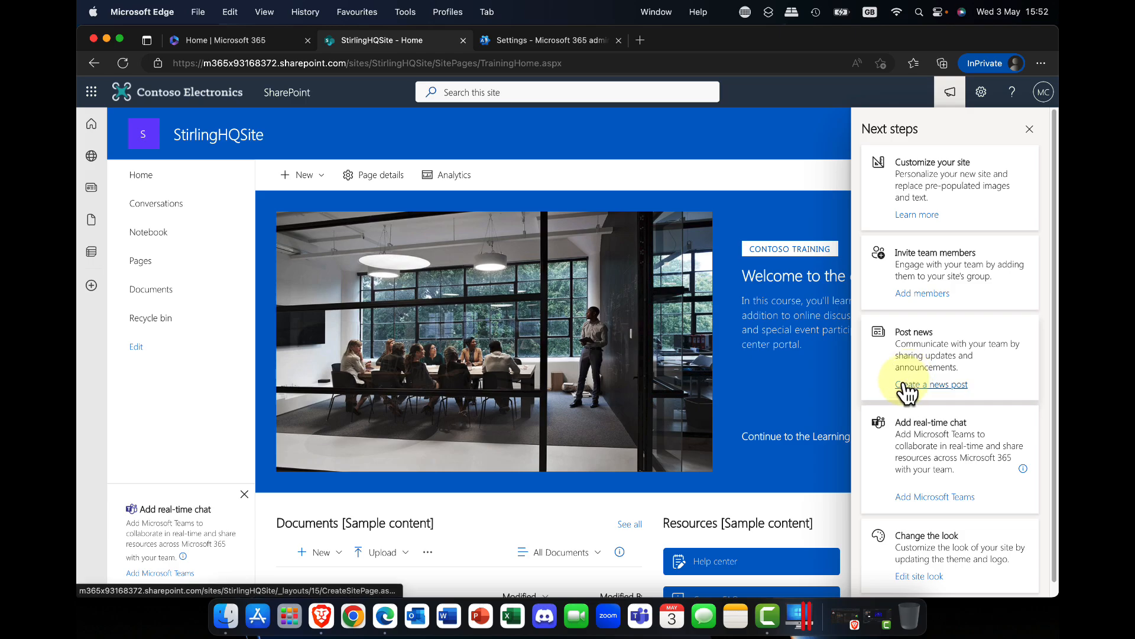
left_click(1029, 130)
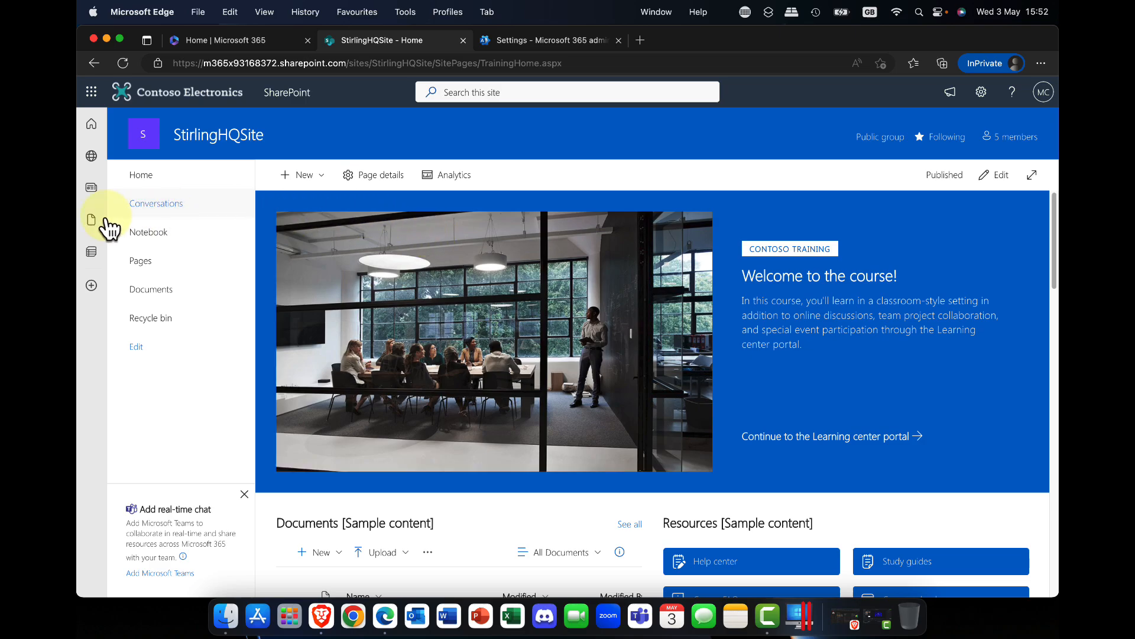
- Look through the StirlingHQSite home page and the types of new content that can be added to the site
scroll(642, 382, "down", 5)
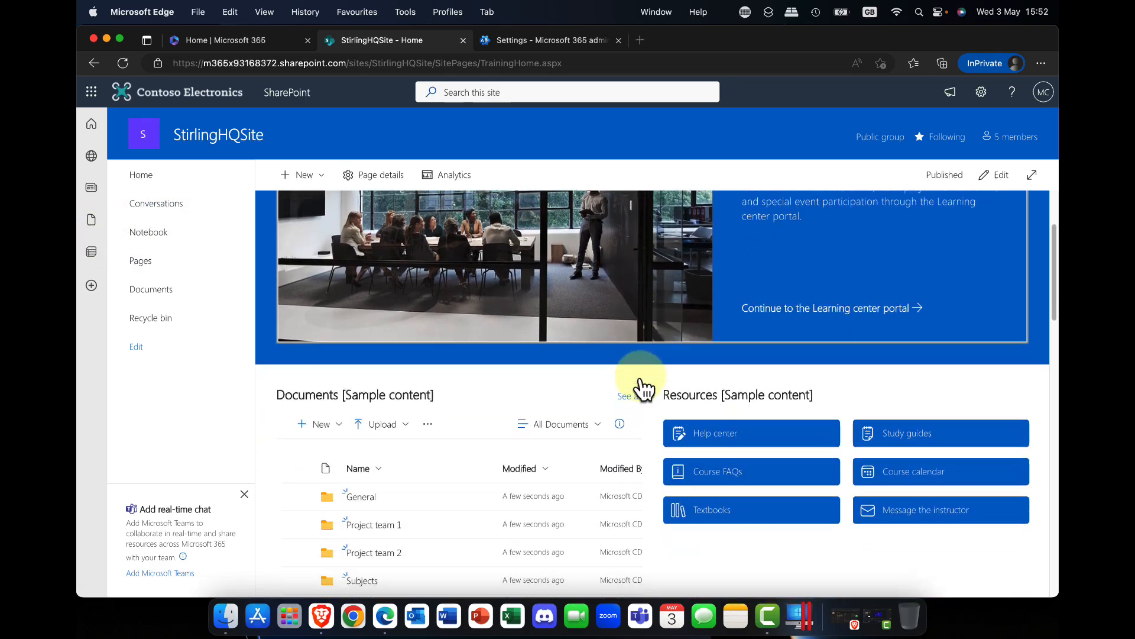
scroll(640, 379, "up", 5)
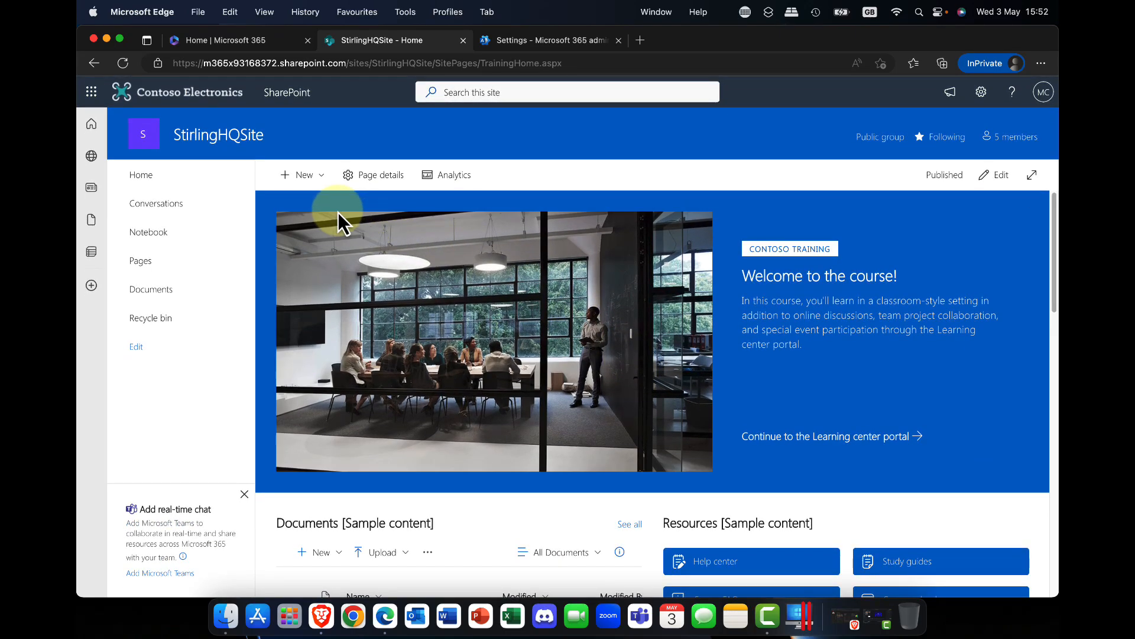
left_click(304, 175)
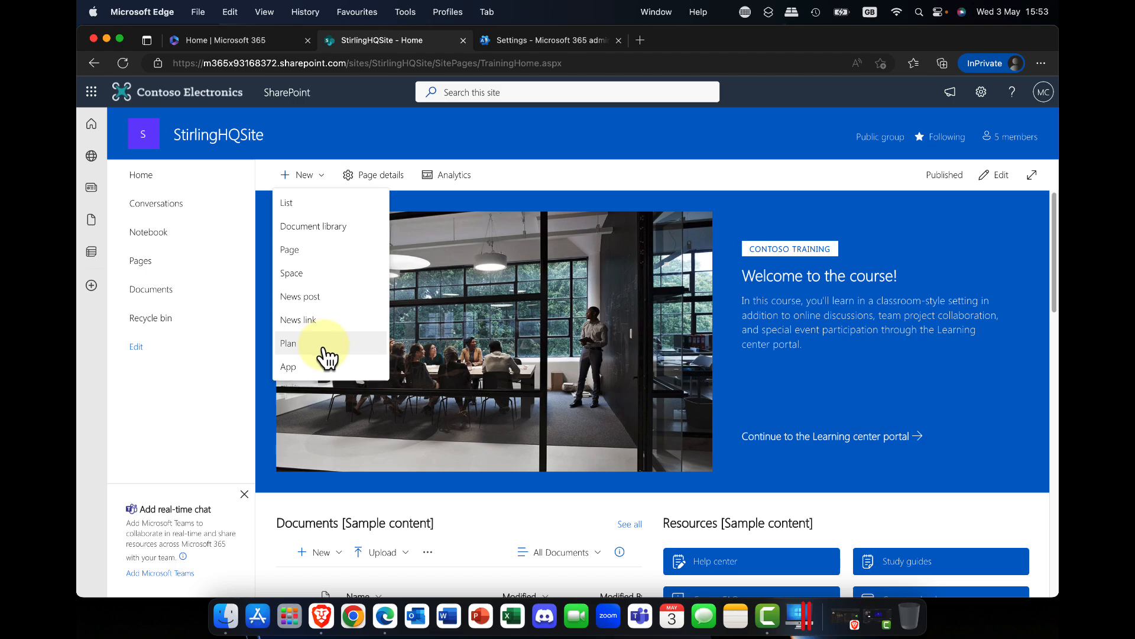
left_click(225, 375)
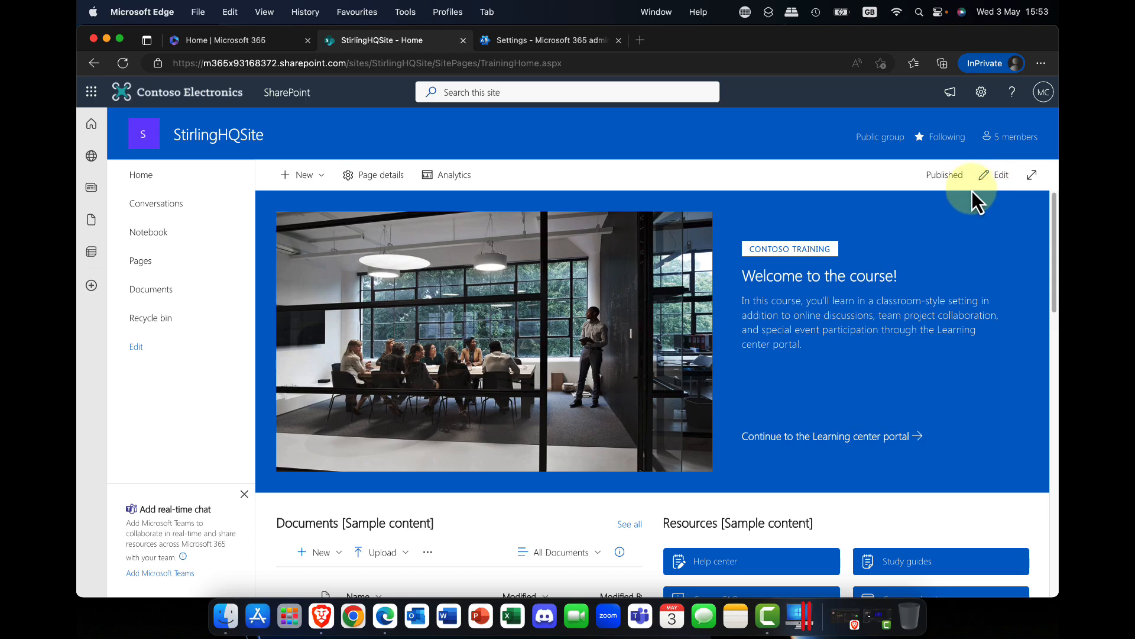
- Look over the home page's sample content sections and open the page for editing
scroll(837, 317, "down", 3)
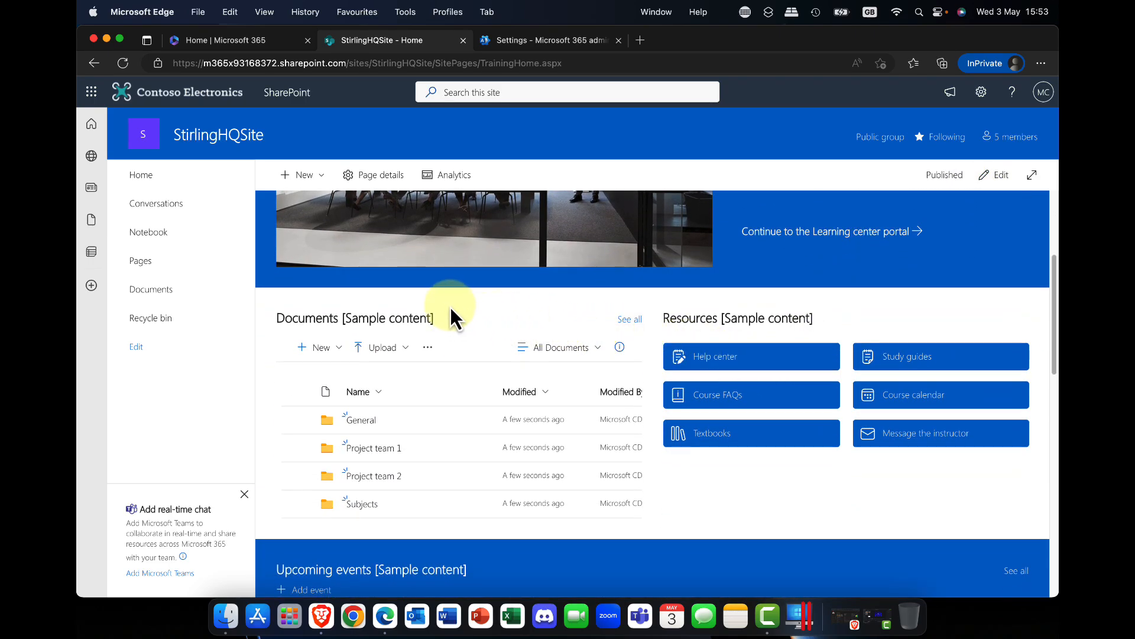
scroll(452, 311, "up", 2)
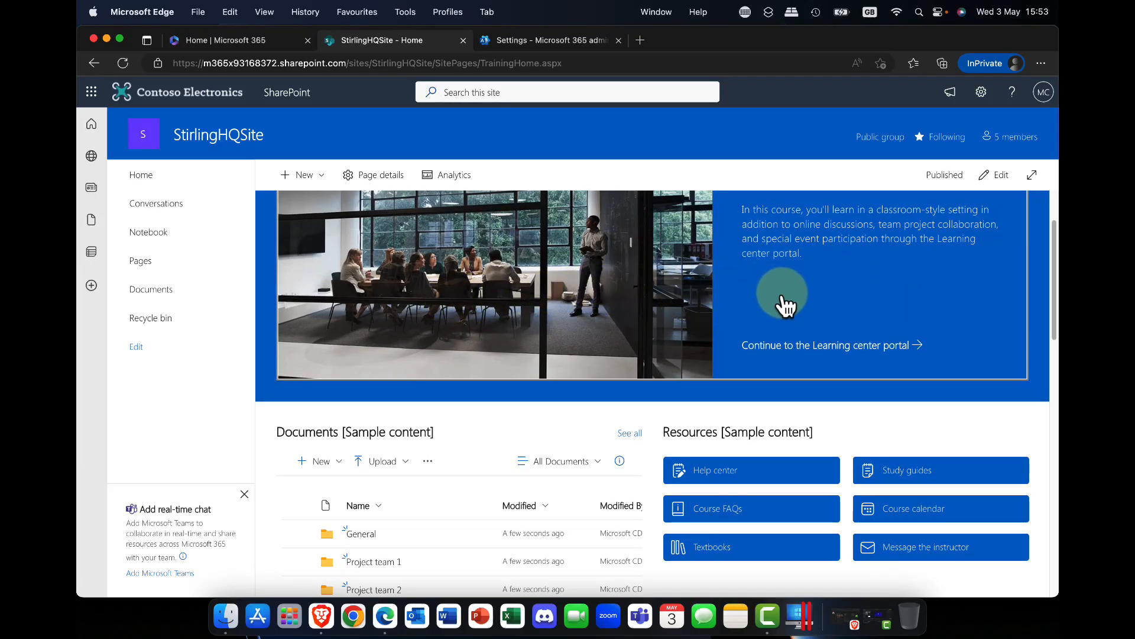
scroll(786, 304, "up", 2)
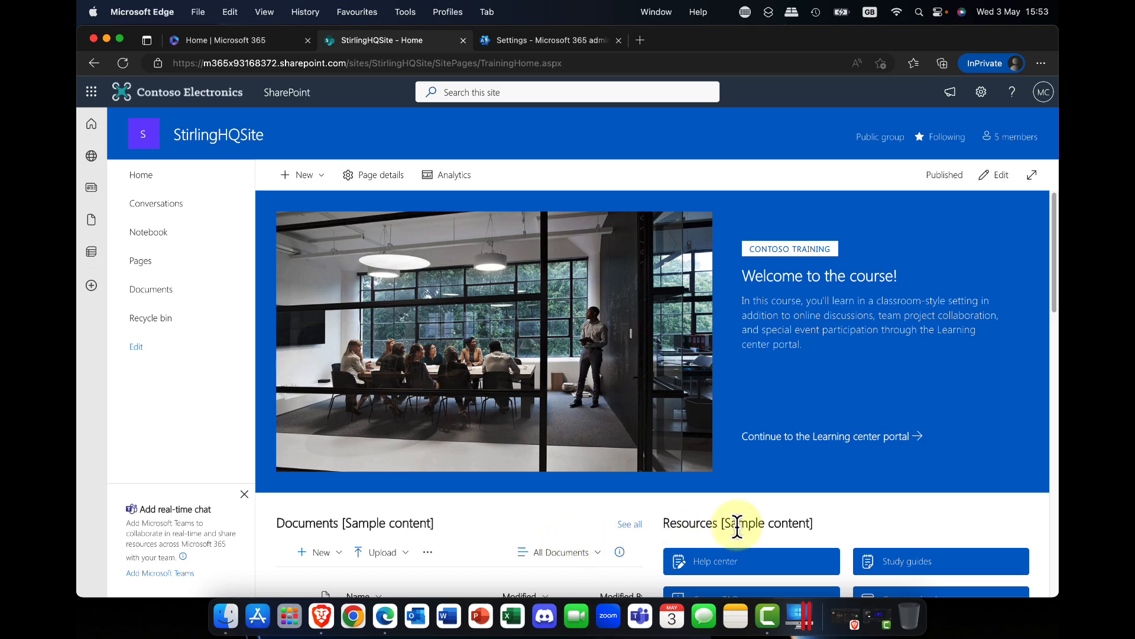
left_click(999, 174)
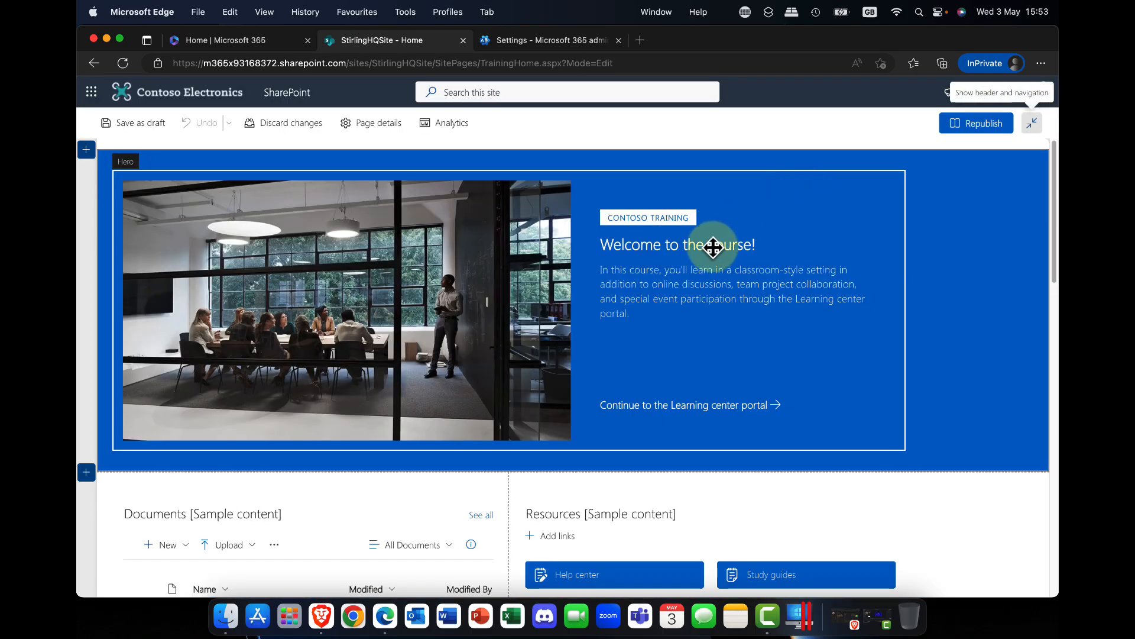
- Examine the Hero, Document library and Quick links web parts on the home page and their editing controls
scroll(707, 245, "down", 1)
scroll(689, 245, "up", 1)
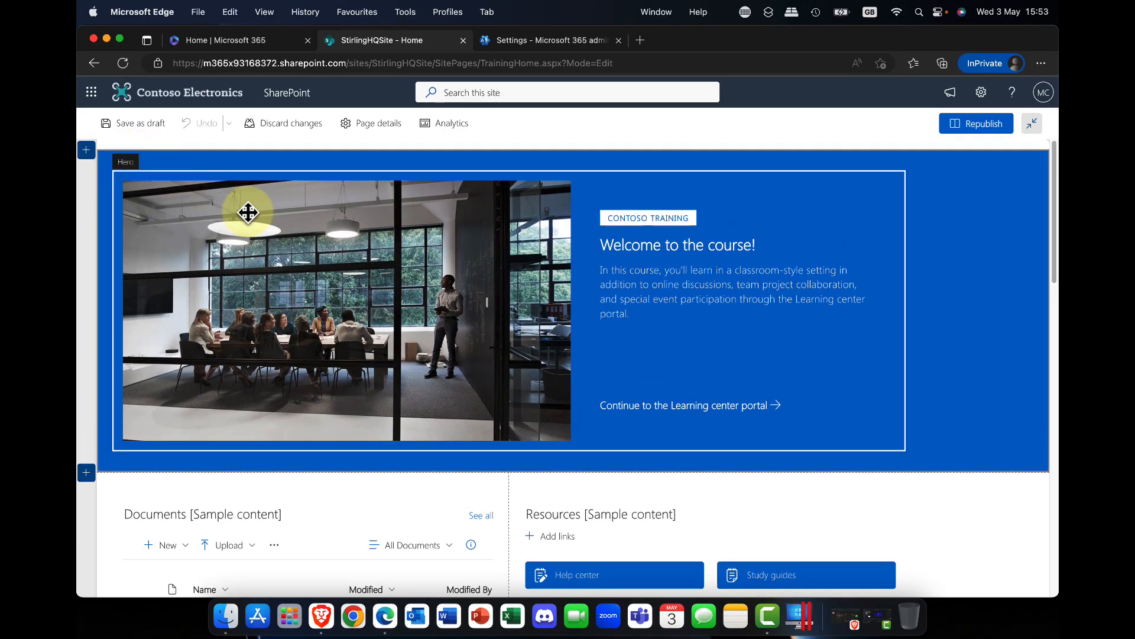
mouse_move(248, 212)
left_mouse_down()
mouse_move(340, 231)
mouse_move(233, 230)
mouse_move(246, 239)
mouse_move(238, 229)
left_mouse_up()
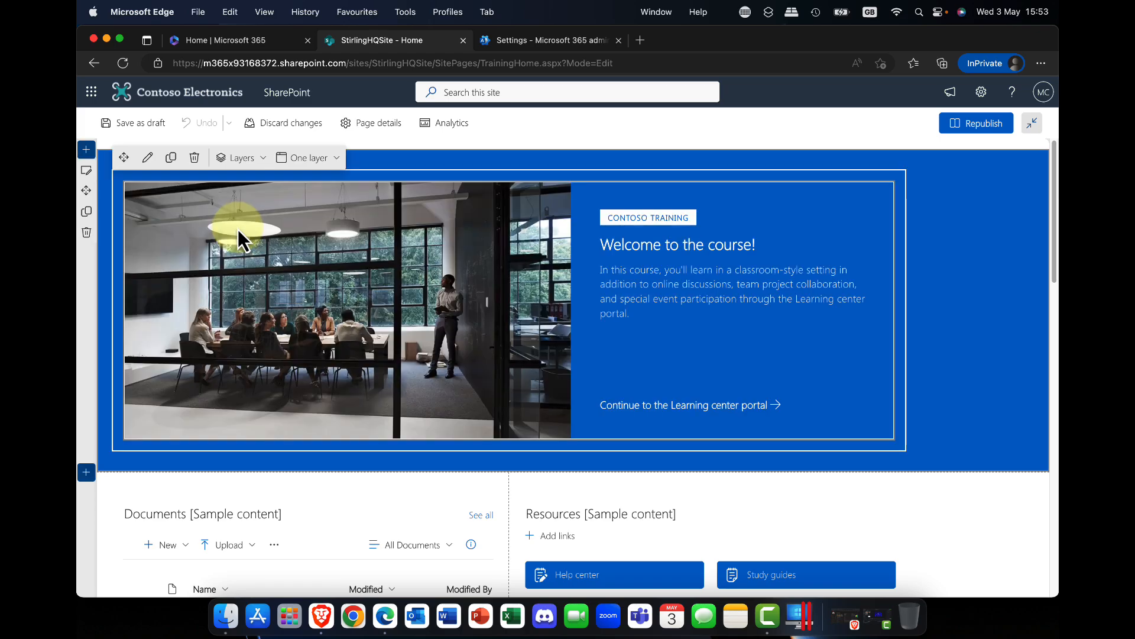
scroll(269, 290, "down", 3)
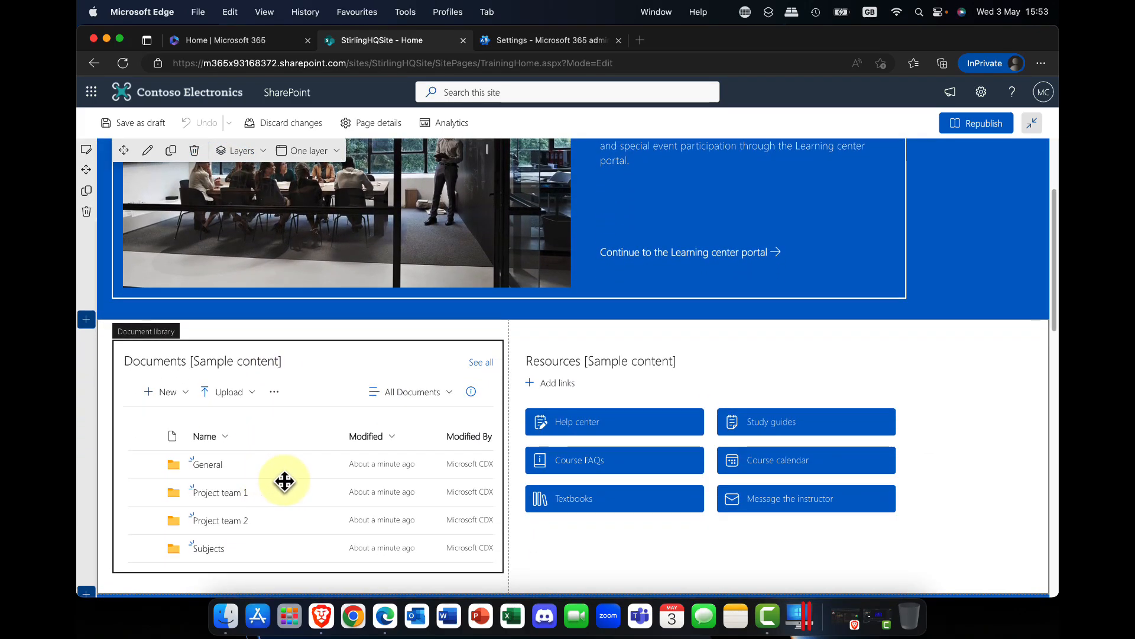
scroll(602, 470, "down", 1)
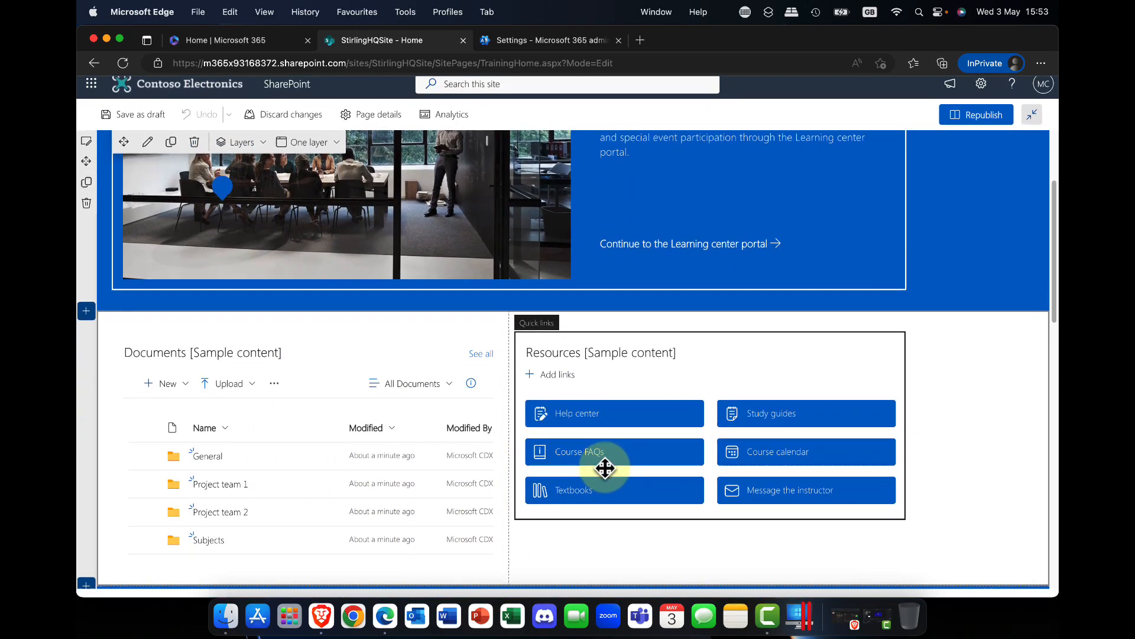
scroll(417, 497, "up", 3)
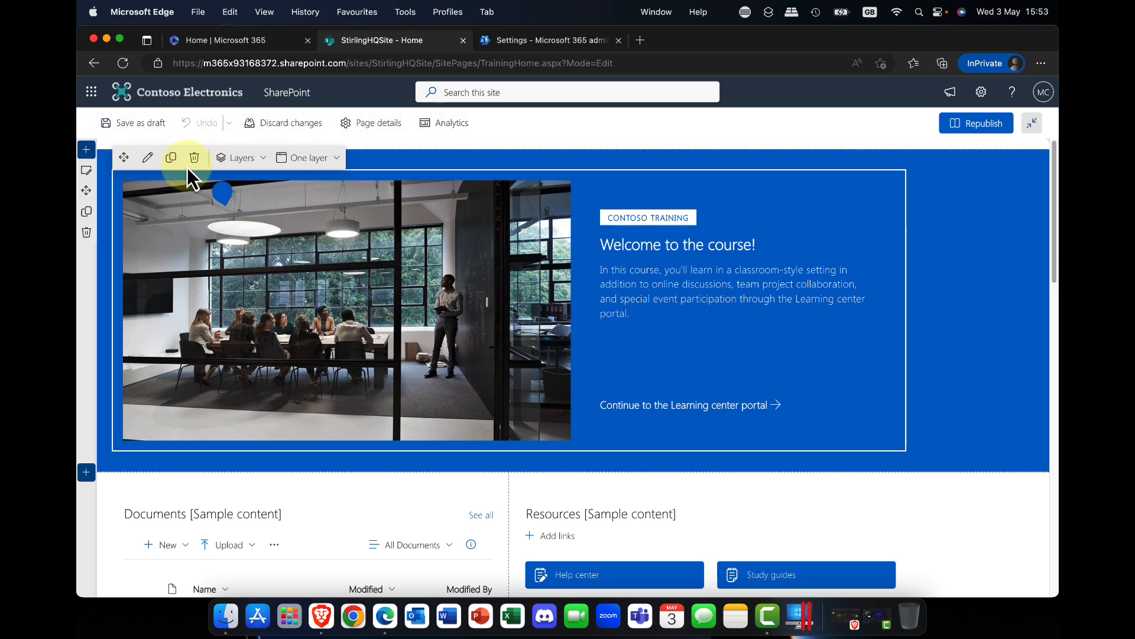
left_click(972, 301)
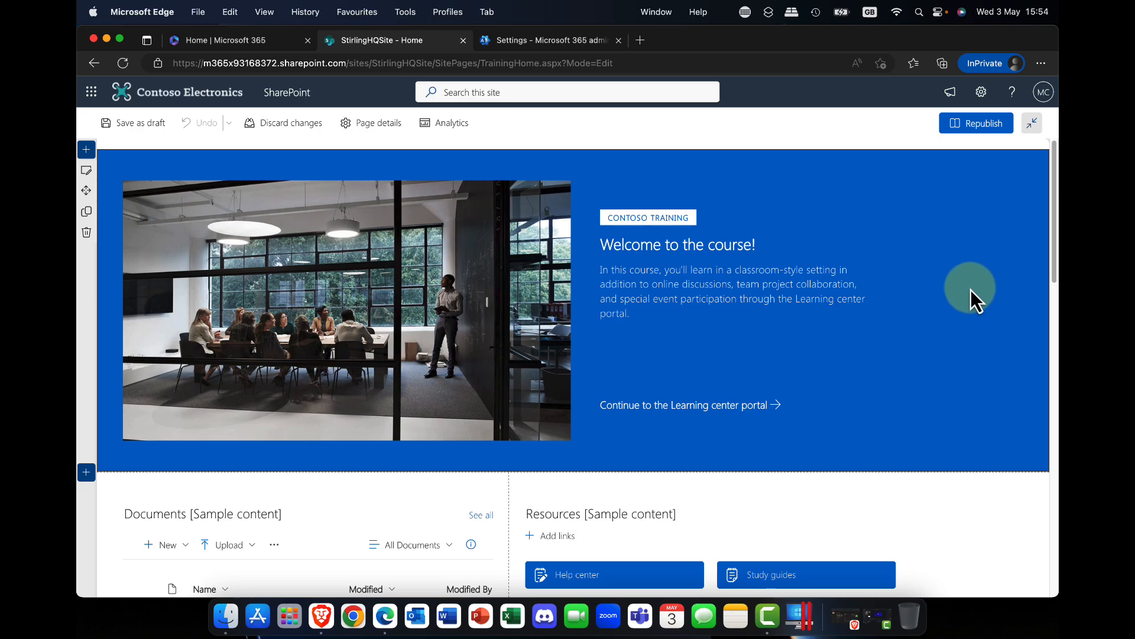
left_click(647, 283)
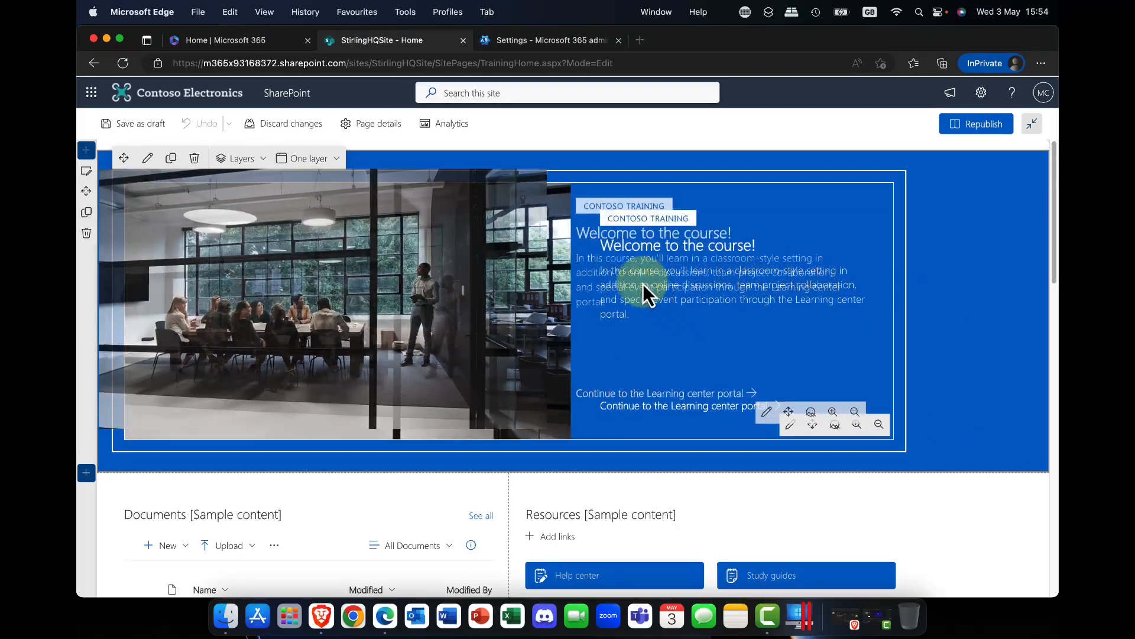
scroll(532, 485, "down", 5)
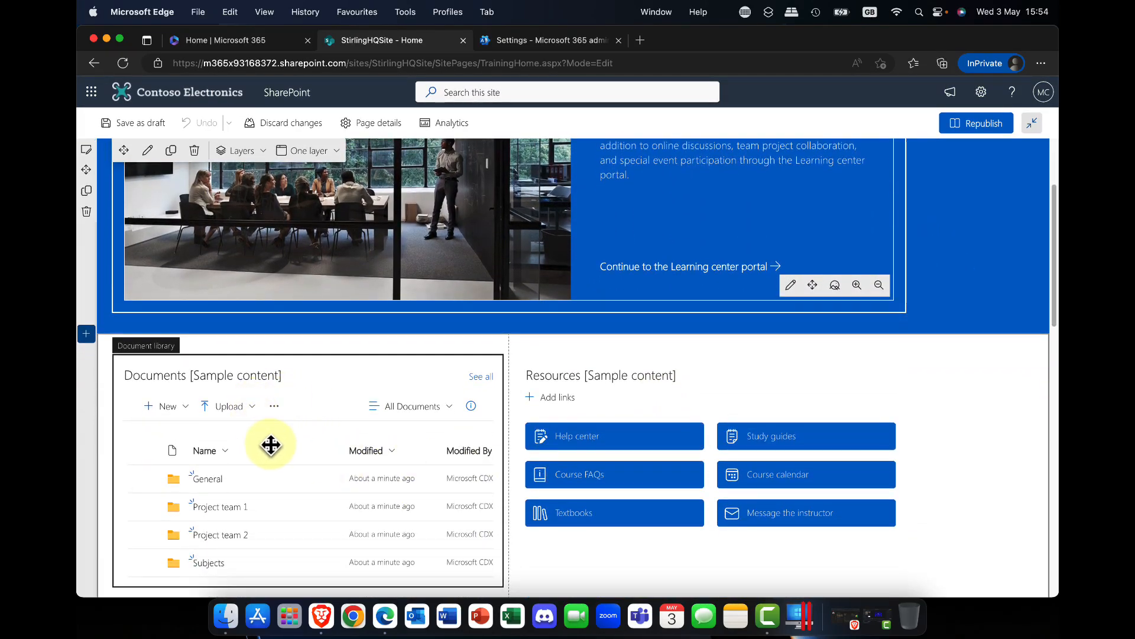
left_click_drag(286, 464, 287, 400)
scroll(749, 370, "up", 5)
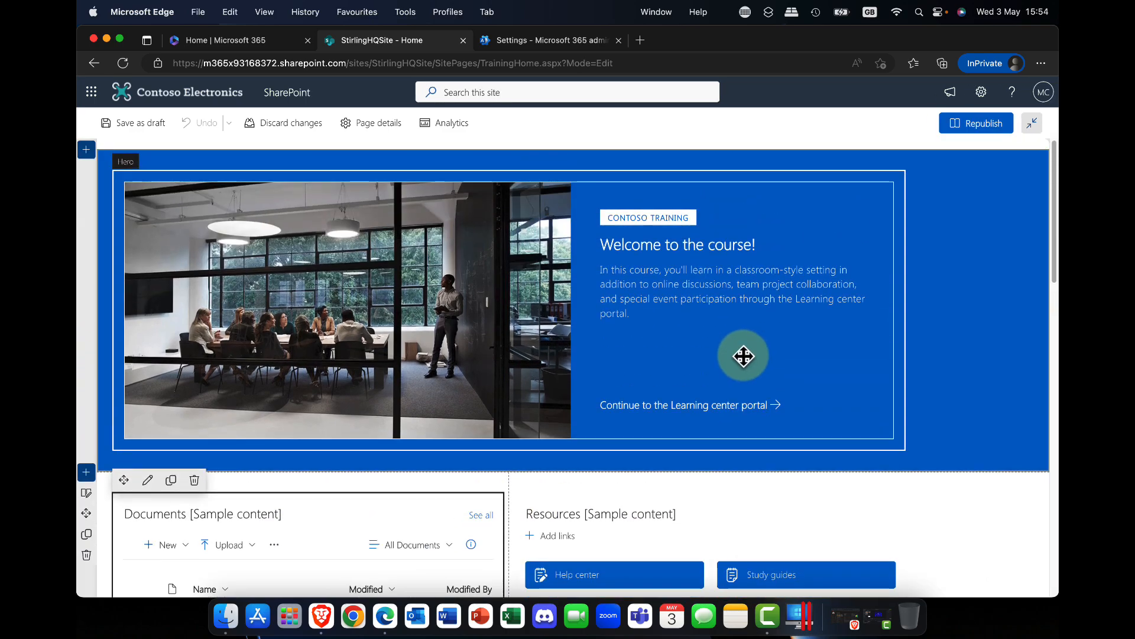
- Republish the StirlingHQSite home page and confirm the republishing
left_click(974, 123)
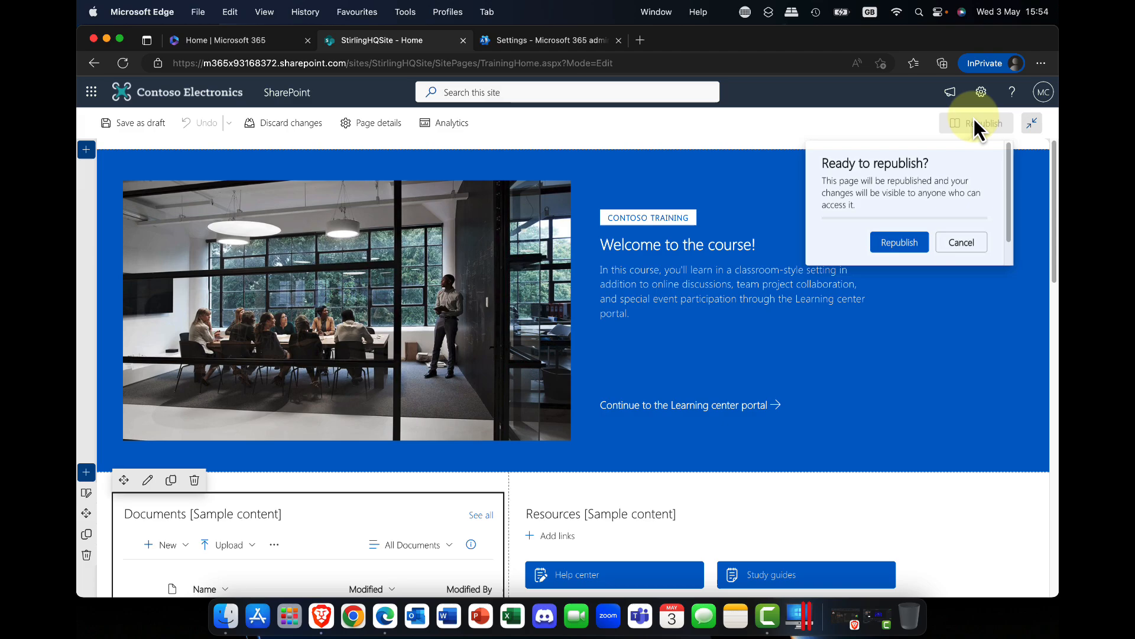
left_click(884, 244)
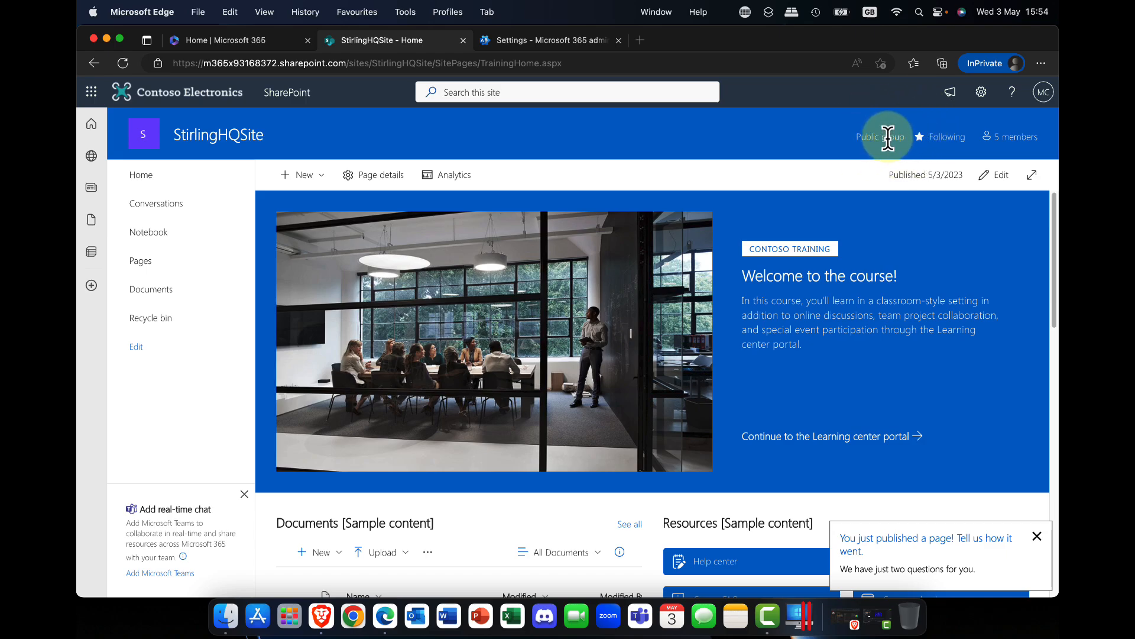
- Open the site permissions of StirlingHQSite and review the site owners group with full control
left_click(979, 95)
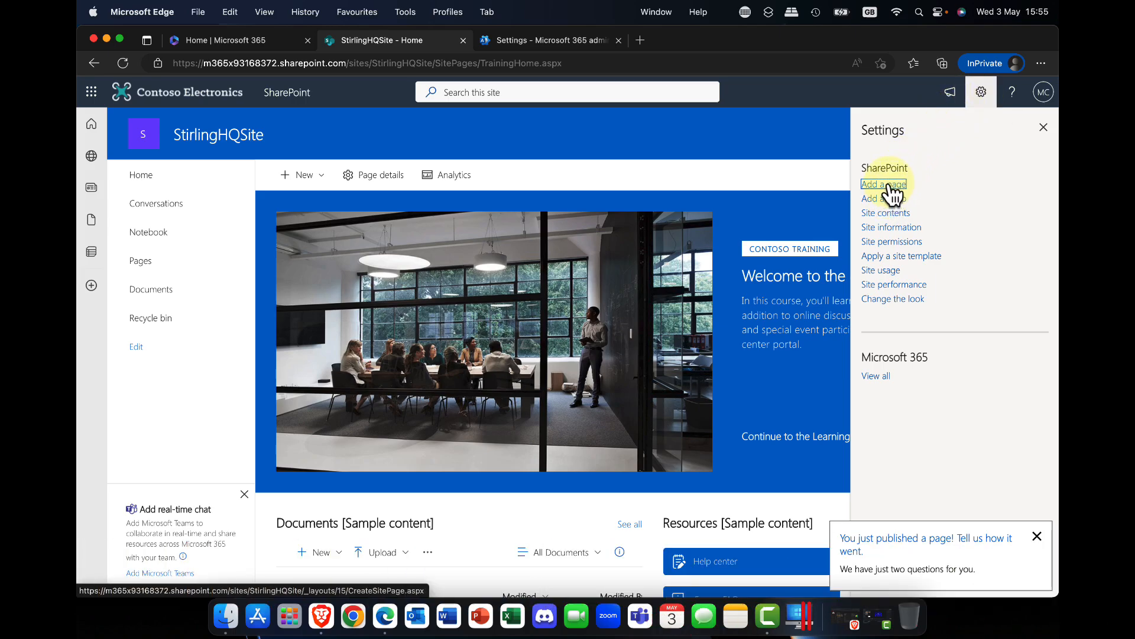
left_click(890, 243)
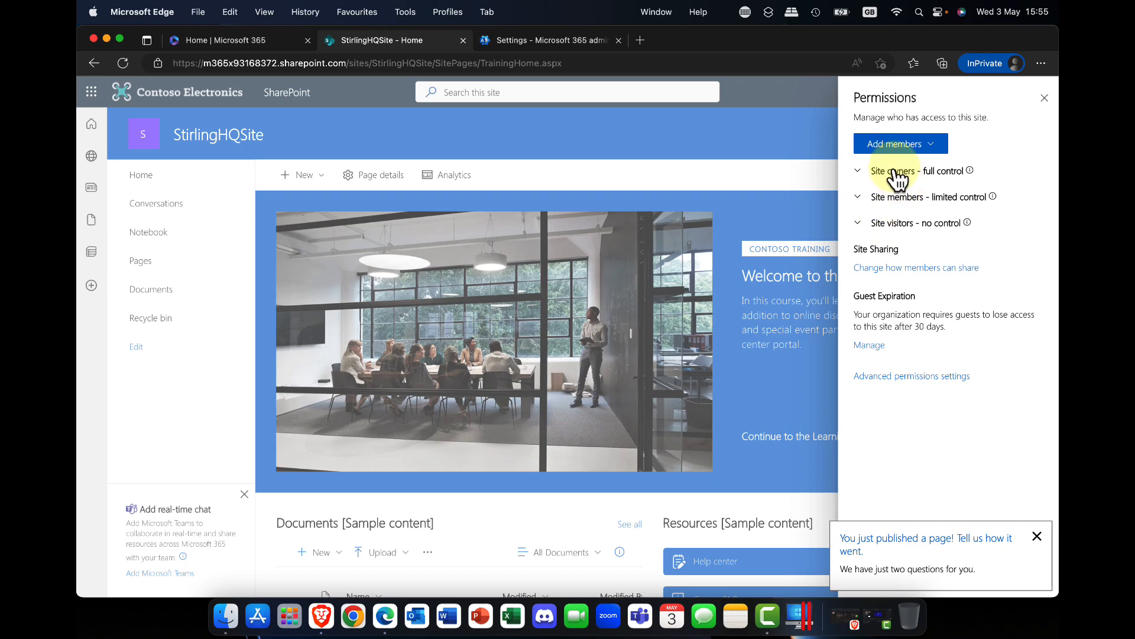
left_click(858, 171)
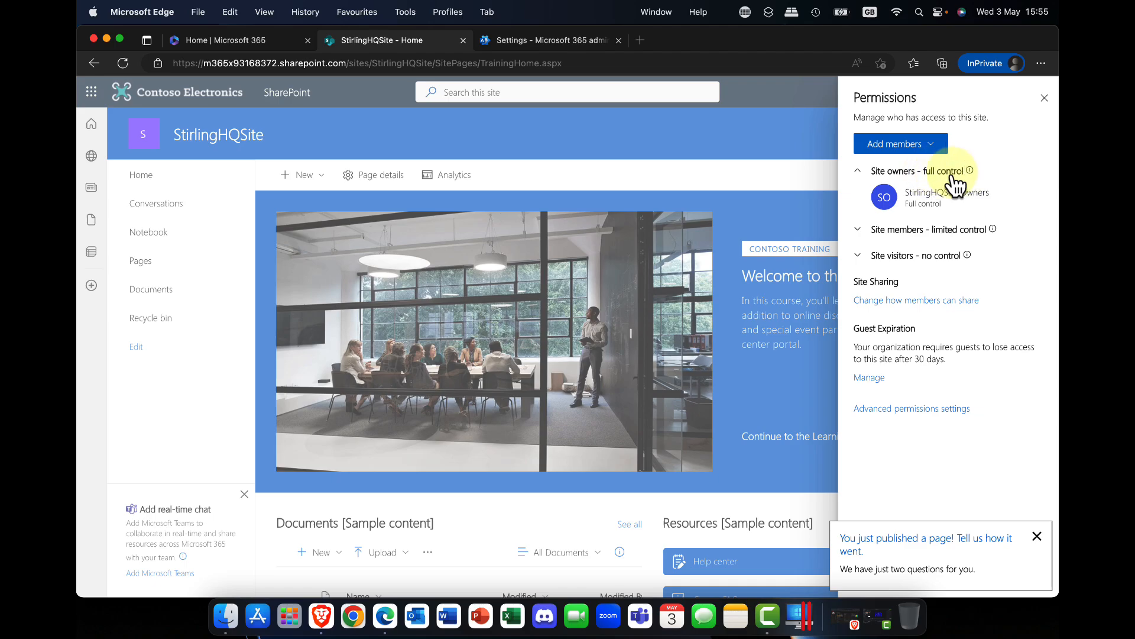
left_click(859, 172)
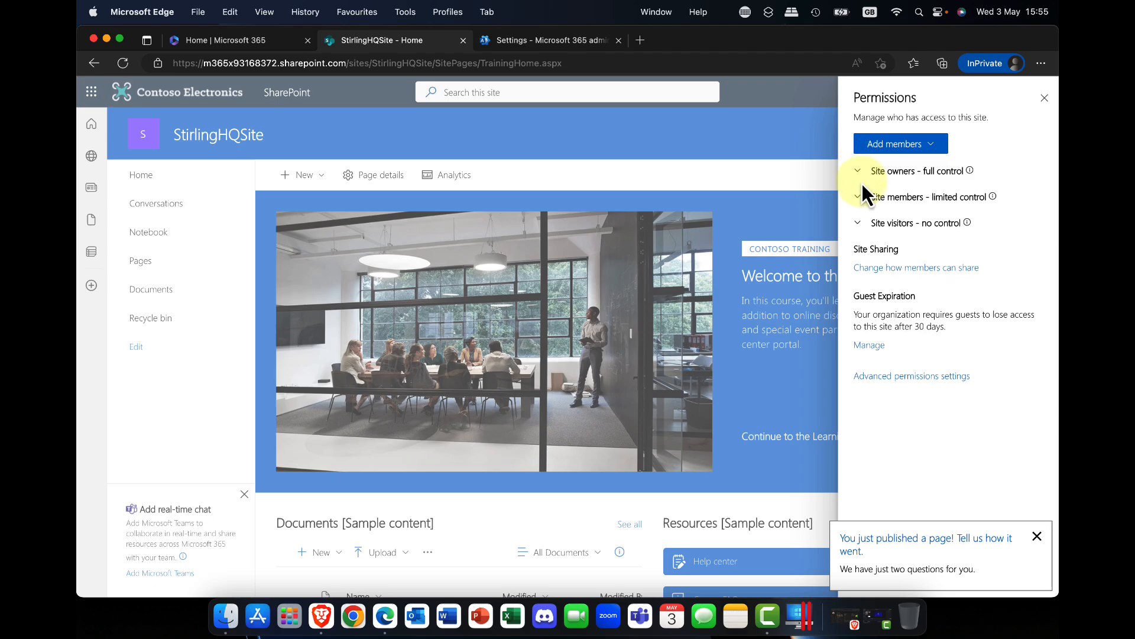
- Review the site members group and the permission levels available for Everyone except external users
left_click(859, 198)
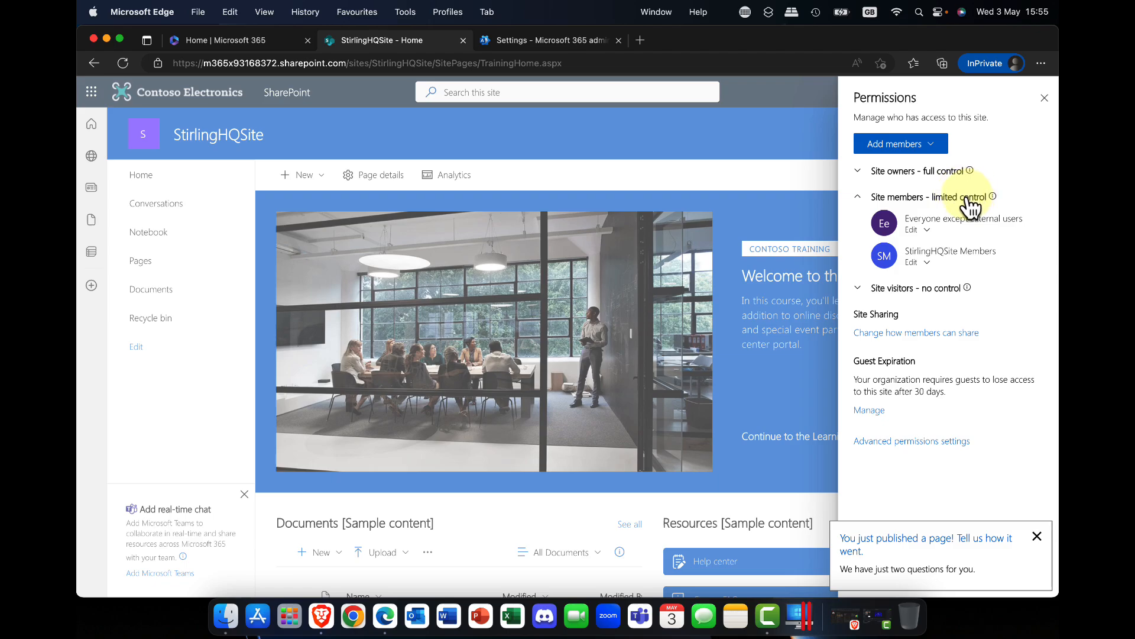
left_click(927, 231)
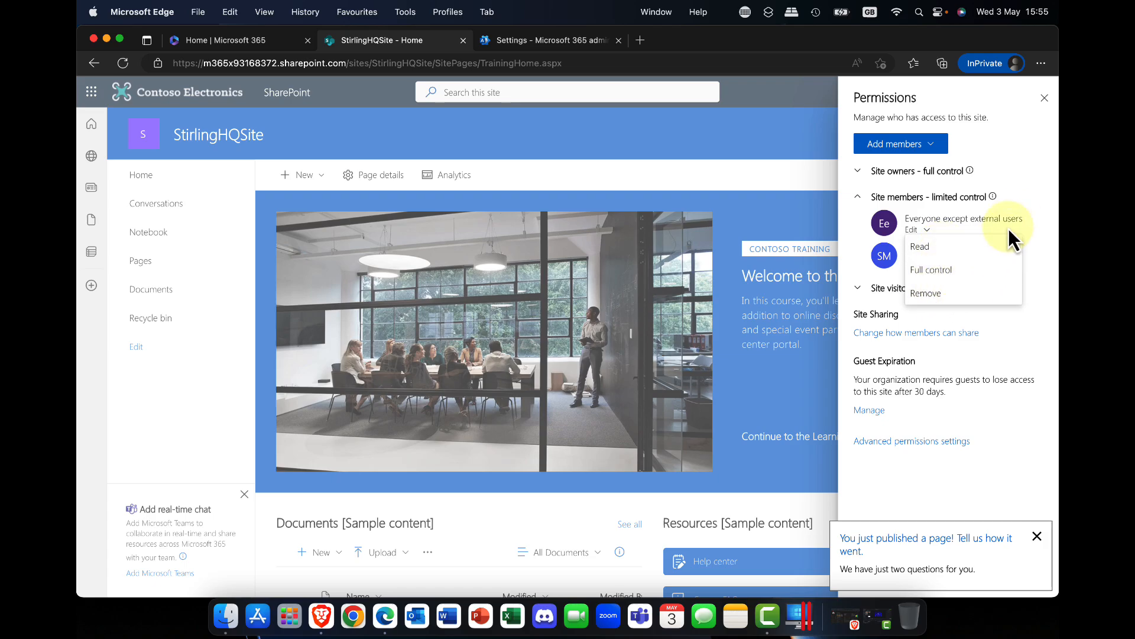
left_click(1028, 192)
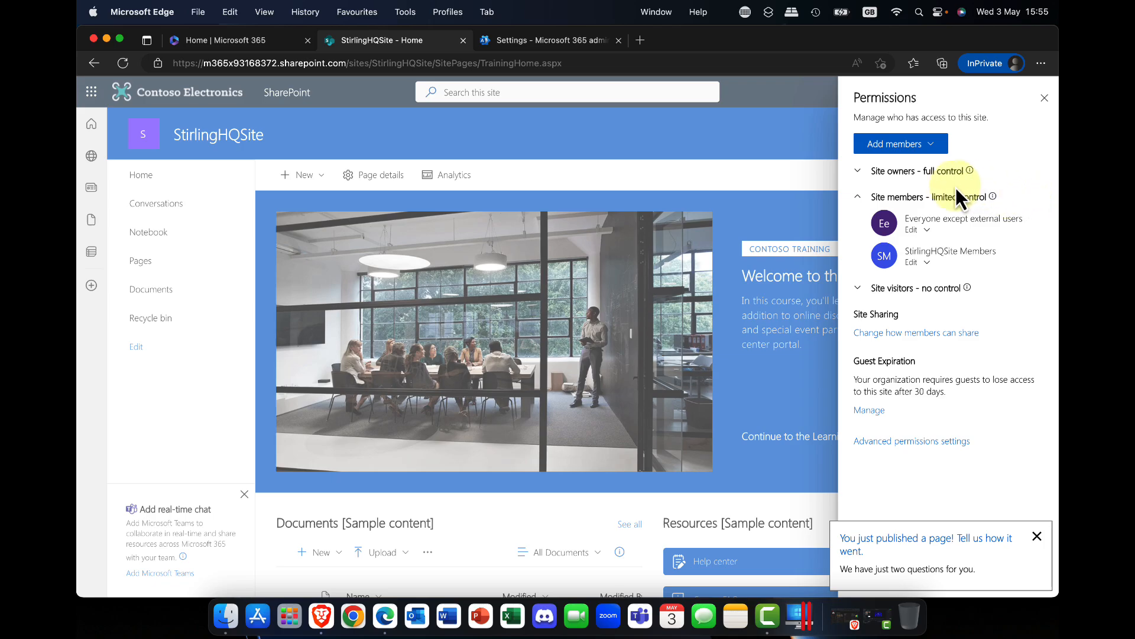
left_click(858, 198)
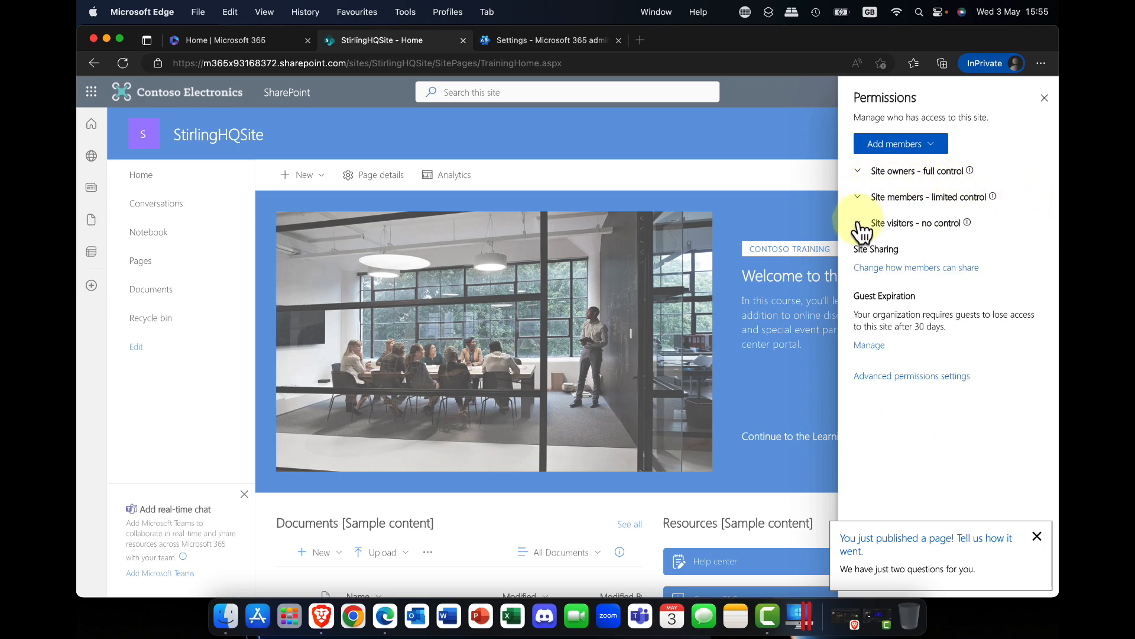
- Check the site visitors group and close the site permissions
left_click(861, 225)
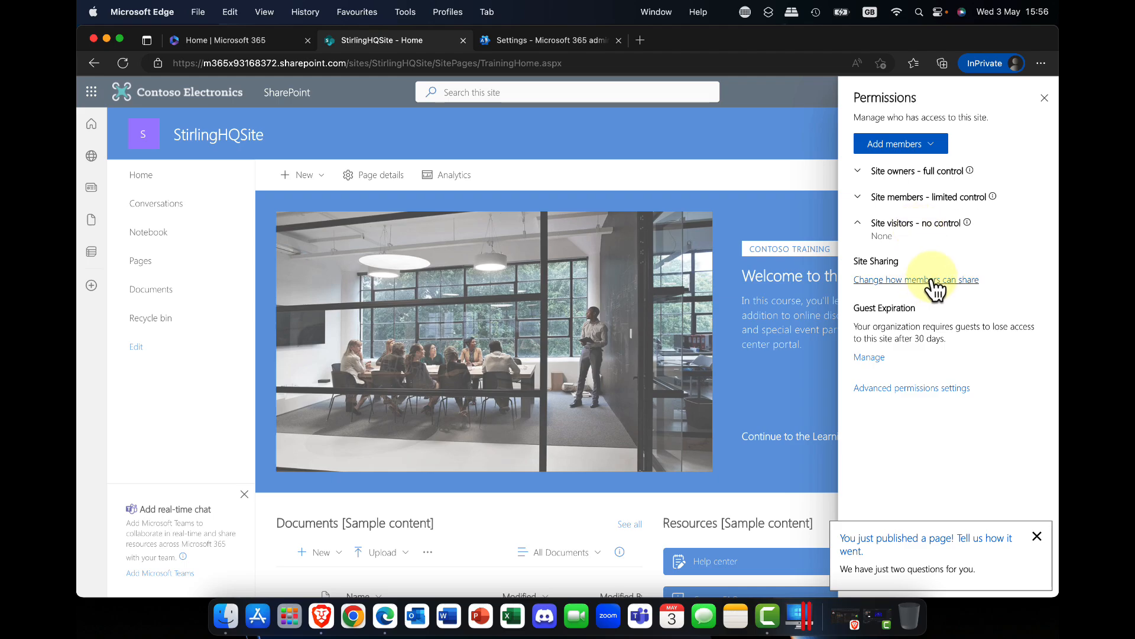
left_click(857, 223)
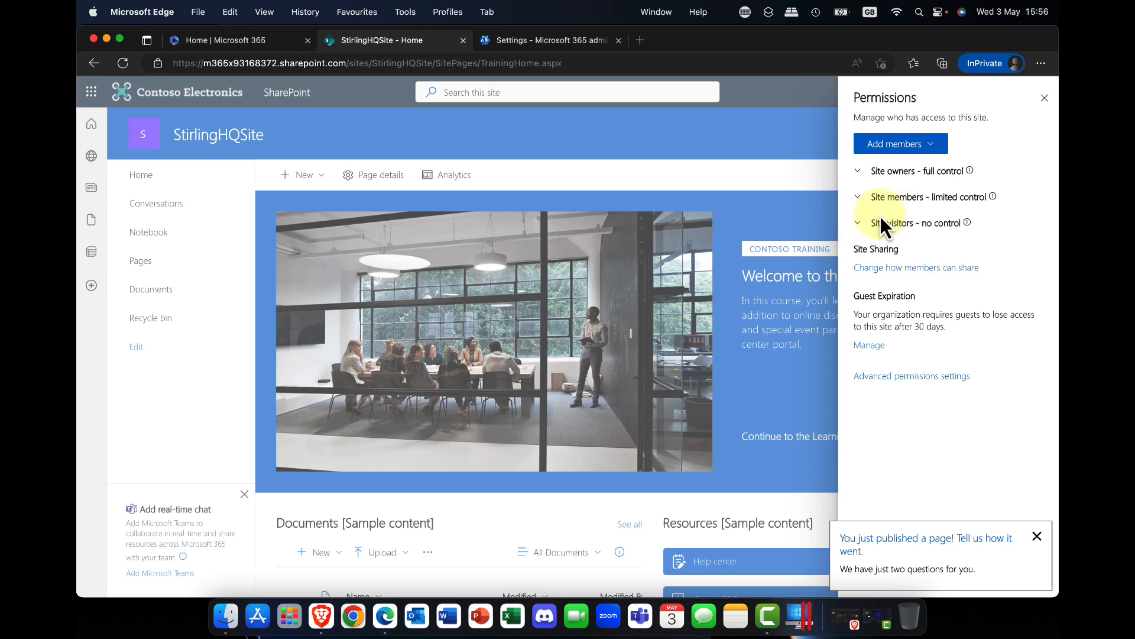
left_click(1045, 99)
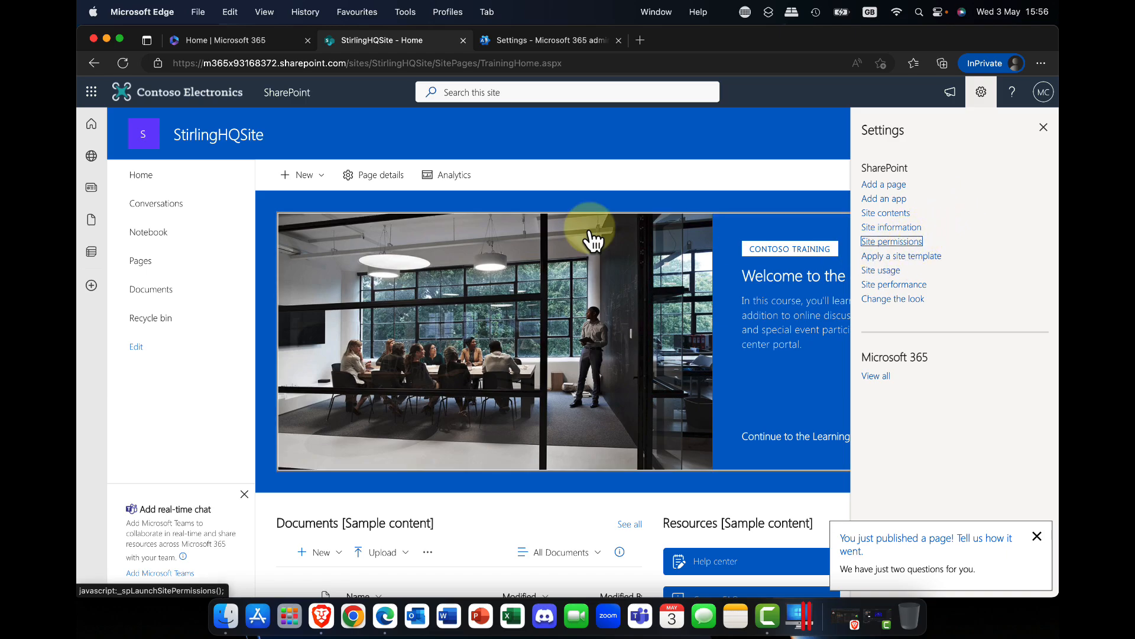
- Preview the Teal, Blue, Orange, Red and Purple site themes, and close the look settings without saving
left_click(890, 300)
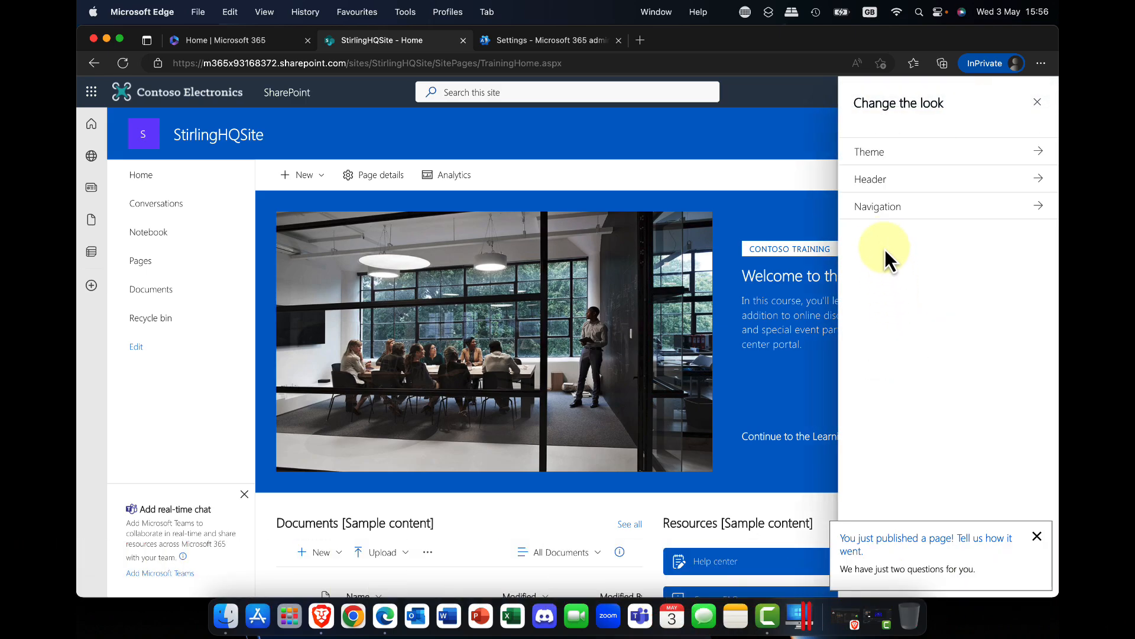
left_click(887, 158)
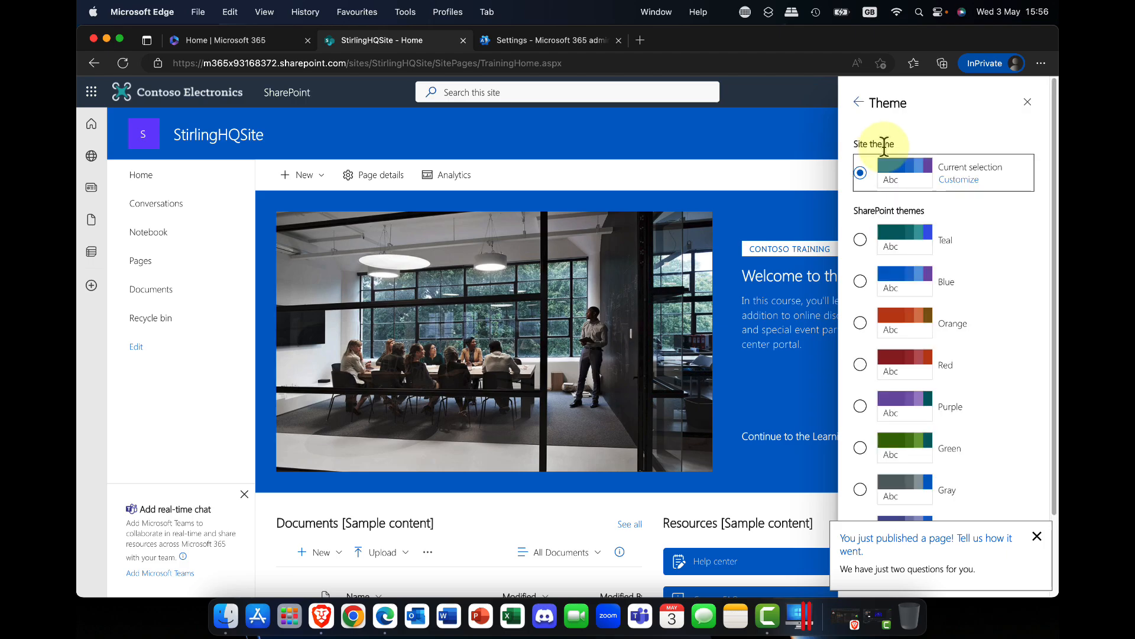
left_click(860, 239)
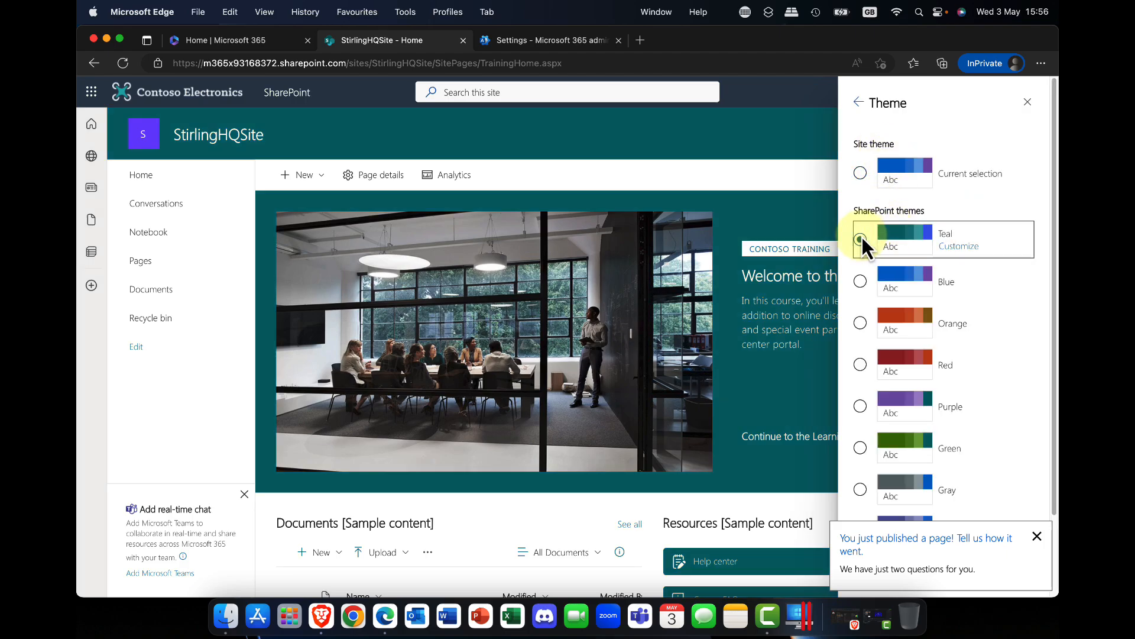
left_click(861, 281)
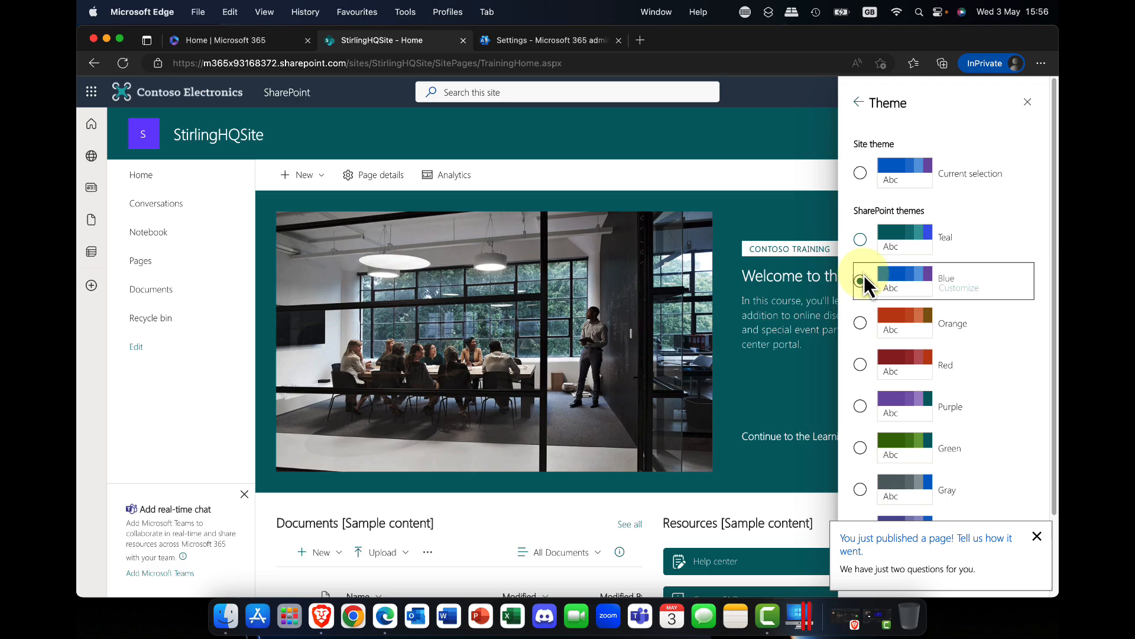
left_click(860, 323)
left_click(861, 364)
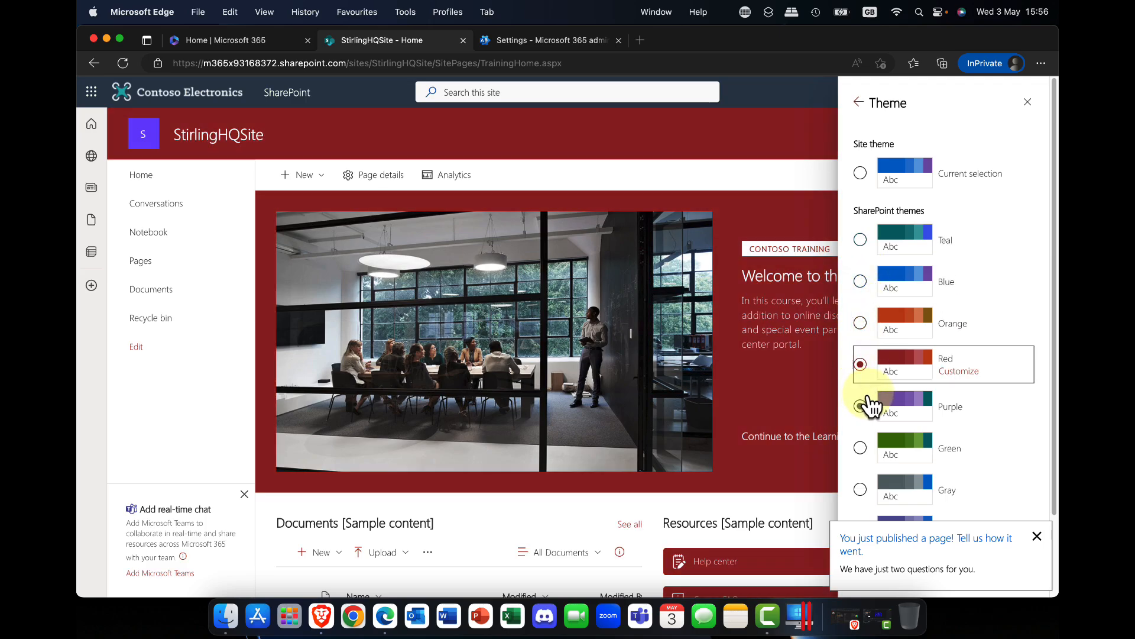
left_click(863, 405)
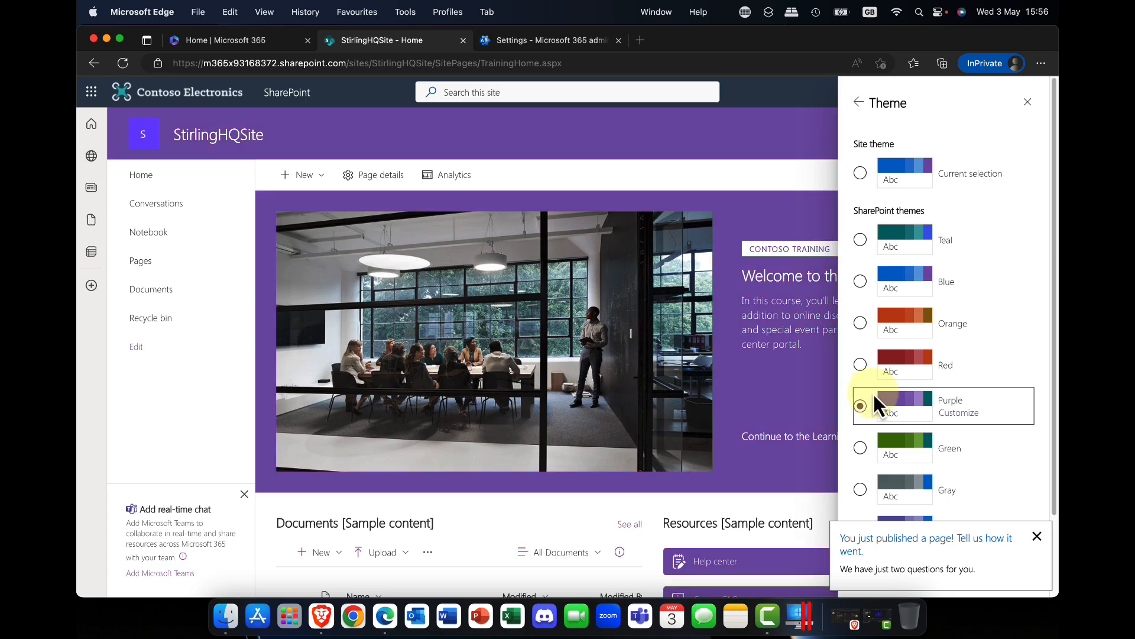
left_click(1029, 103)
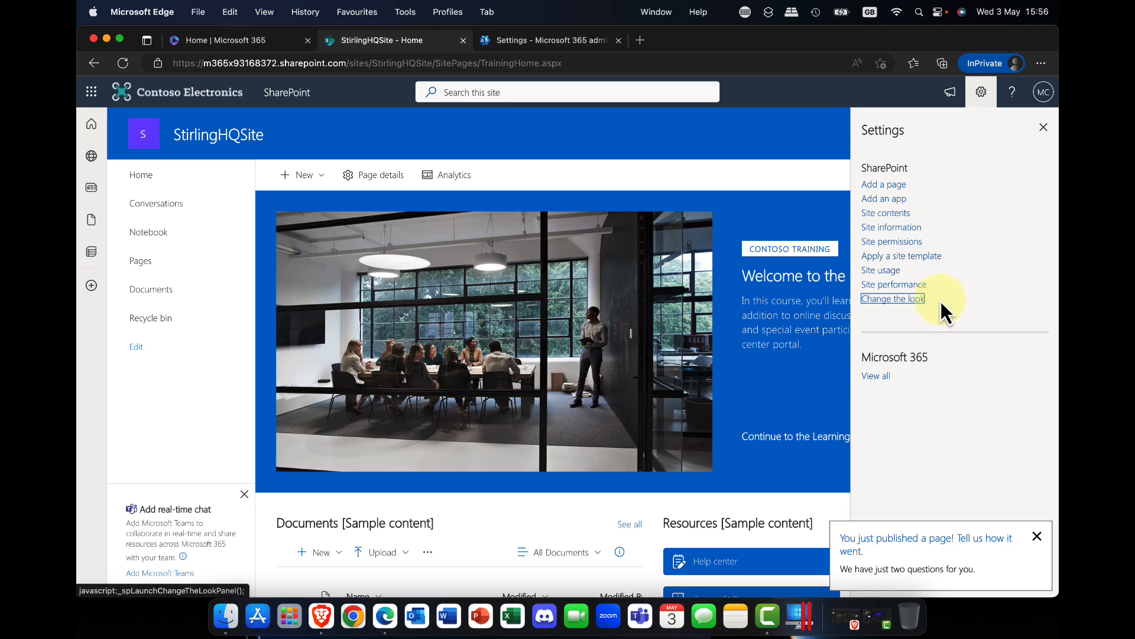
left_click(1042, 127)
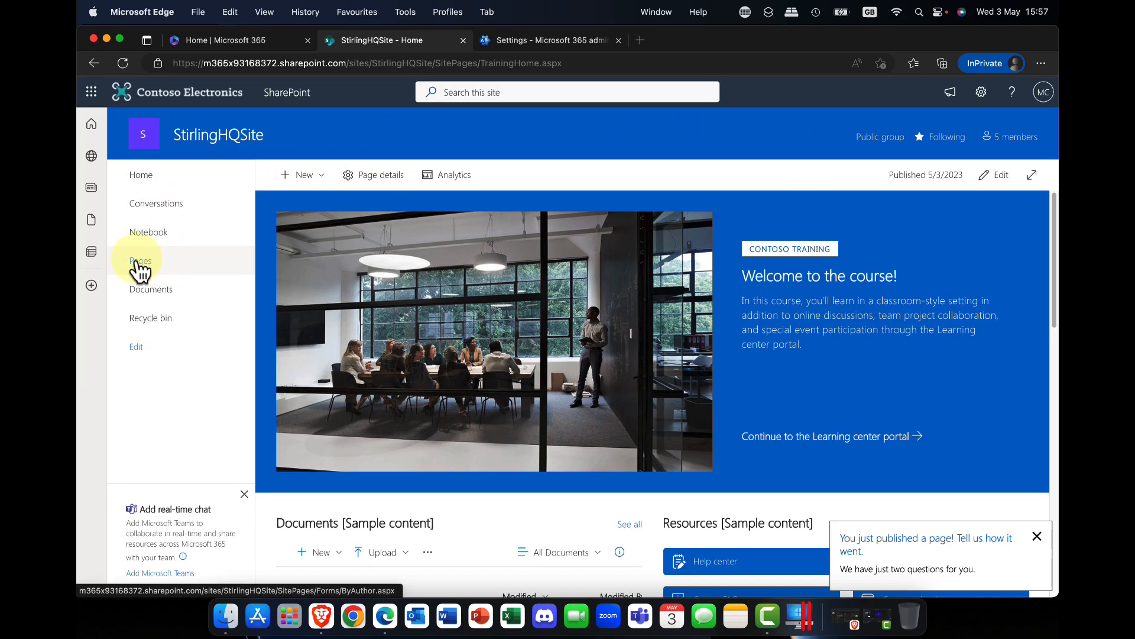
- View the site's Documents library, dismiss the publishing feedback prompt and return to the site's home page
left_click(148, 293)
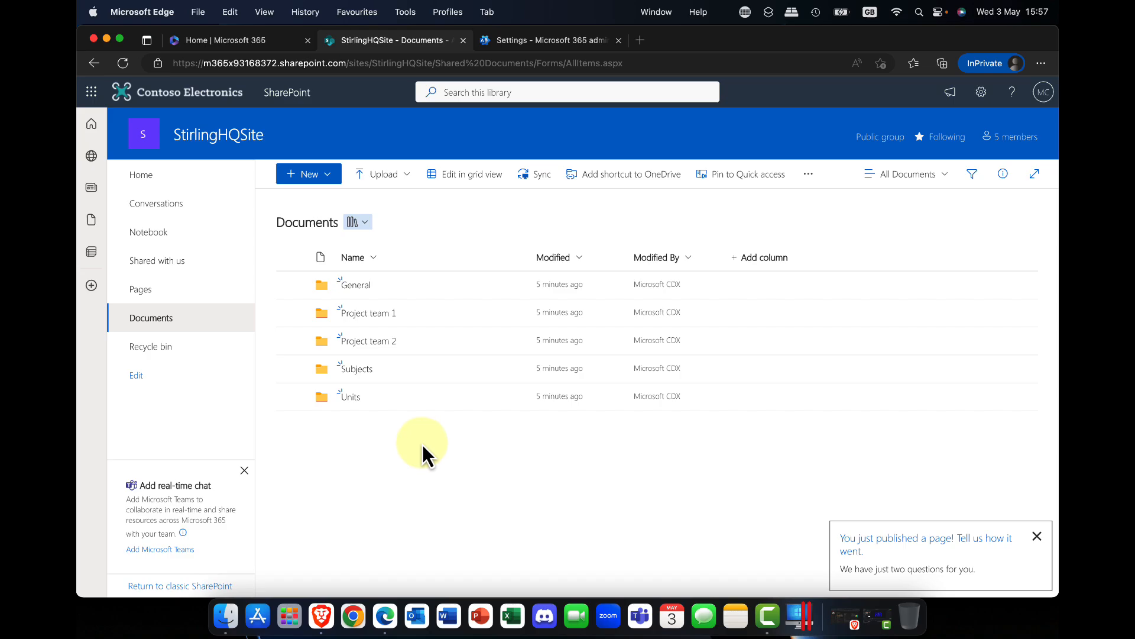
left_click(1036, 536)
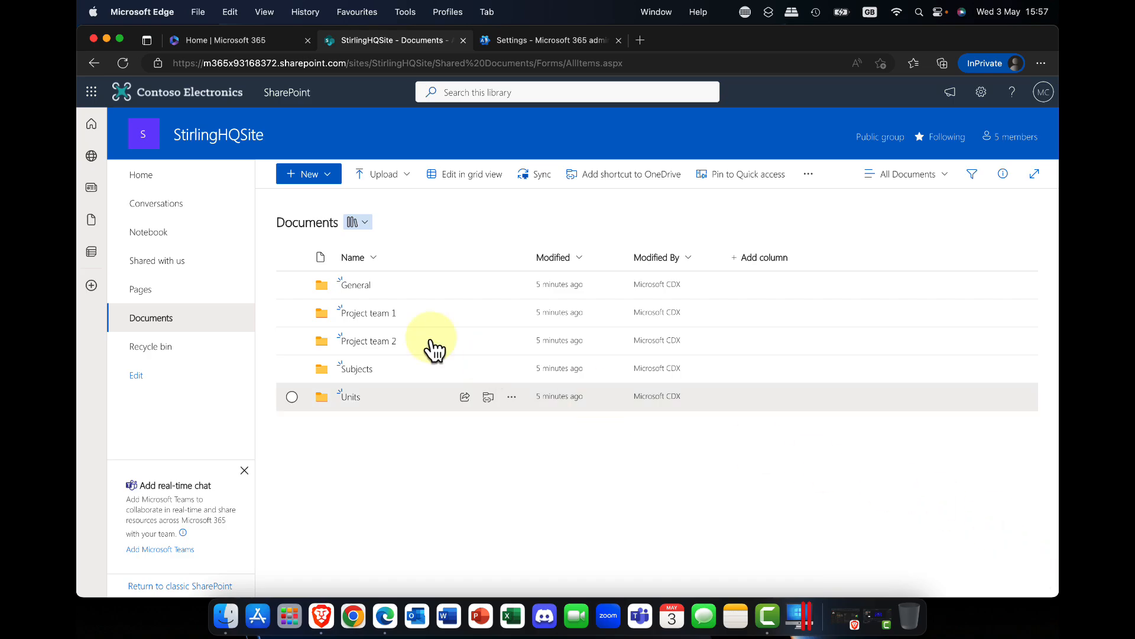
left_click(141, 175)
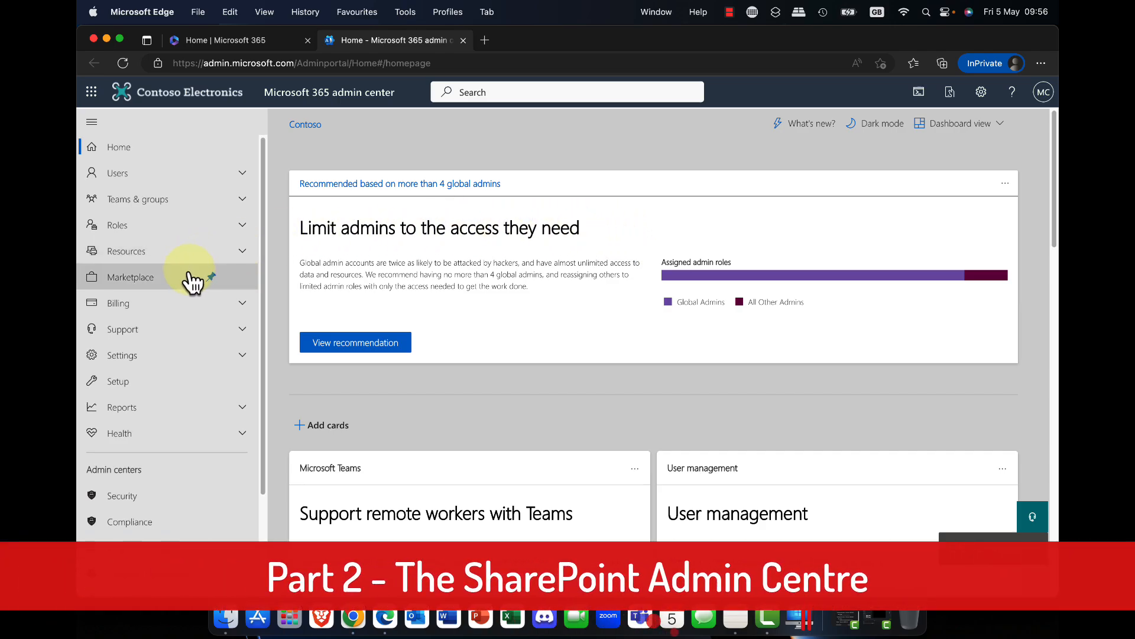
- Open the SharePoint admin center from the Microsoft 365 admin center
scroll(183, 296, "down", 5)
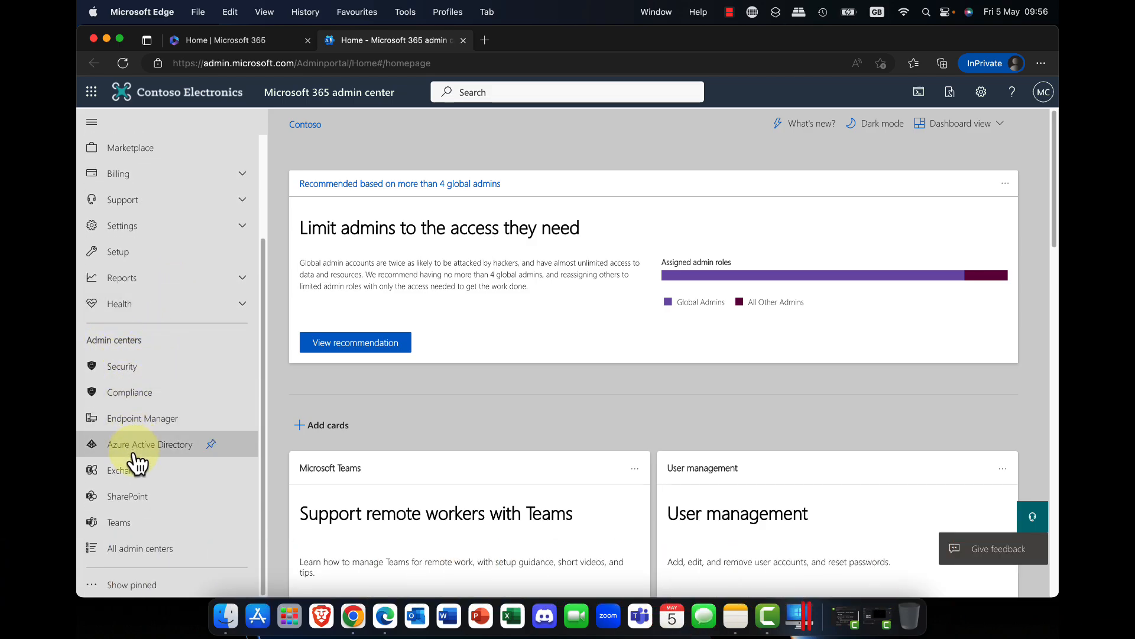
left_click(135, 504)
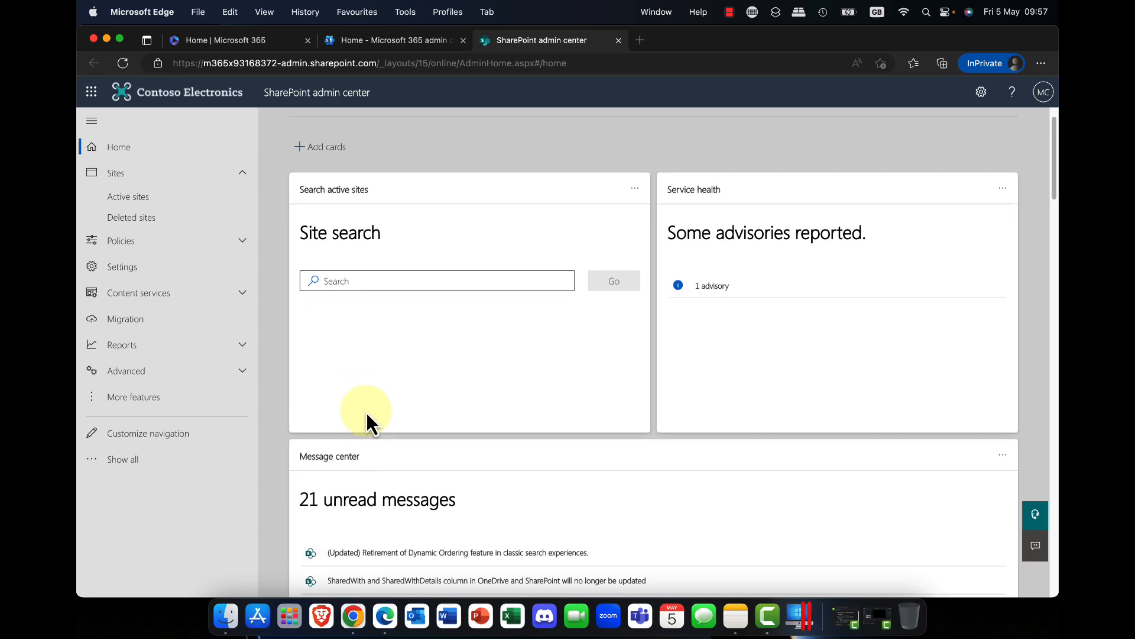
- Look over the home dashboard's site search, service health, message center, site usage, file activity and storage usage cards
scroll(366, 424, "down", 2)
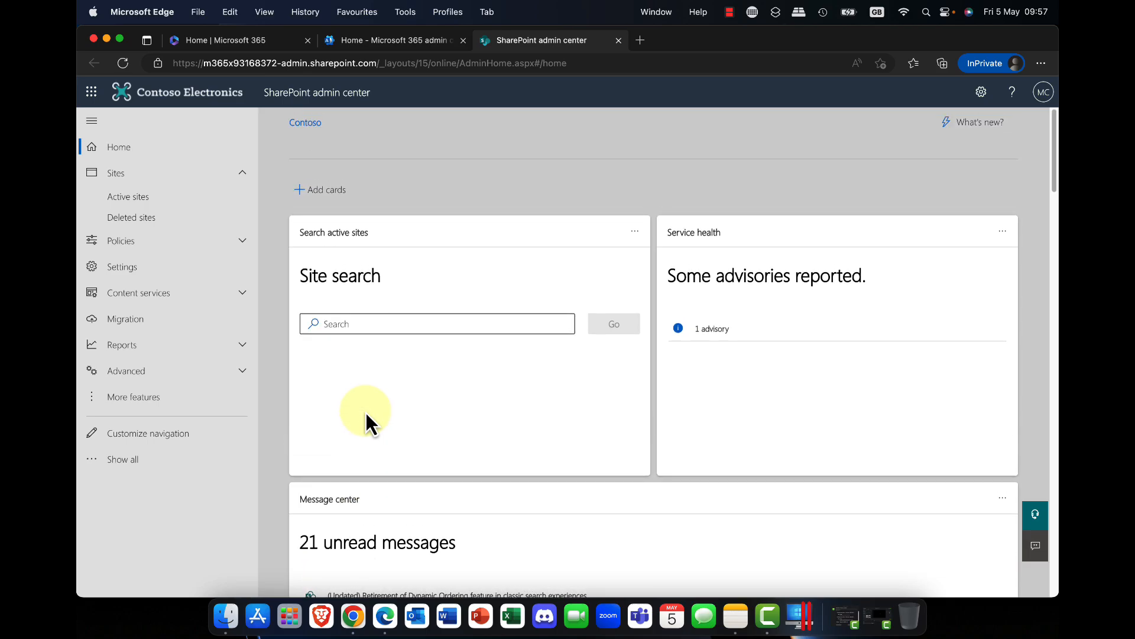
scroll(367, 409, "down", 10)
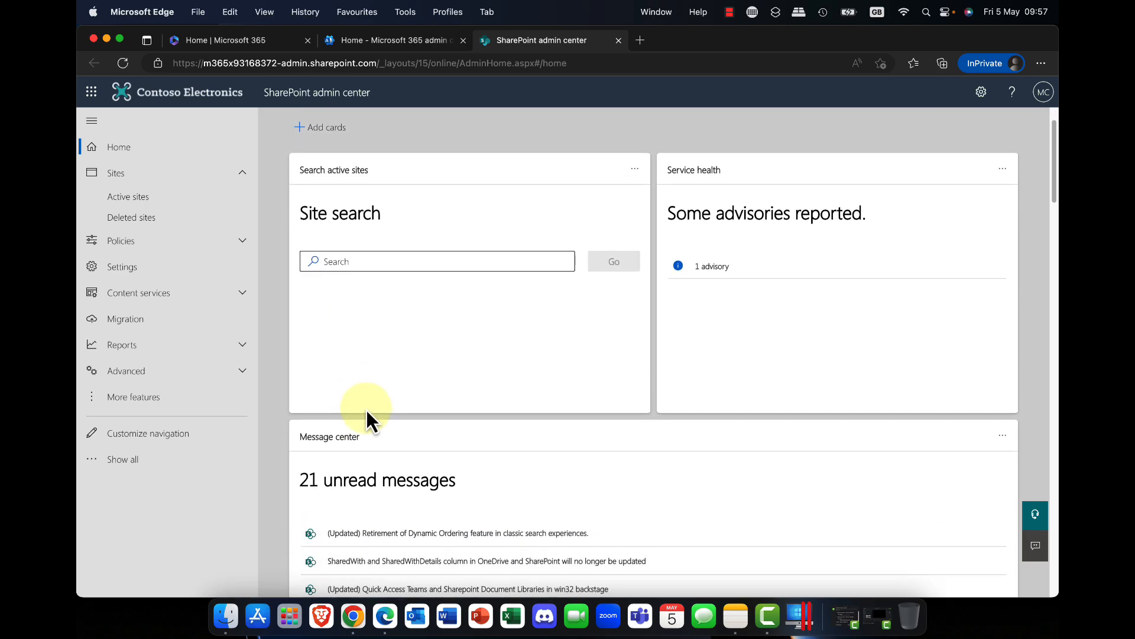
scroll(367, 409, "down", 8)
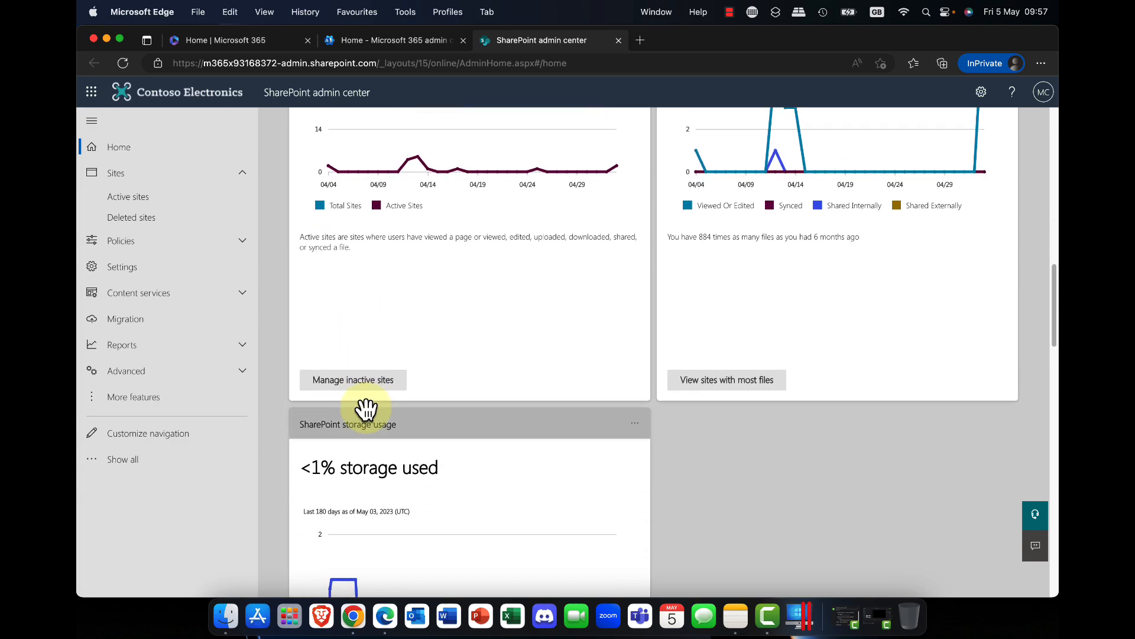
scroll(366, 410, "up", 7)
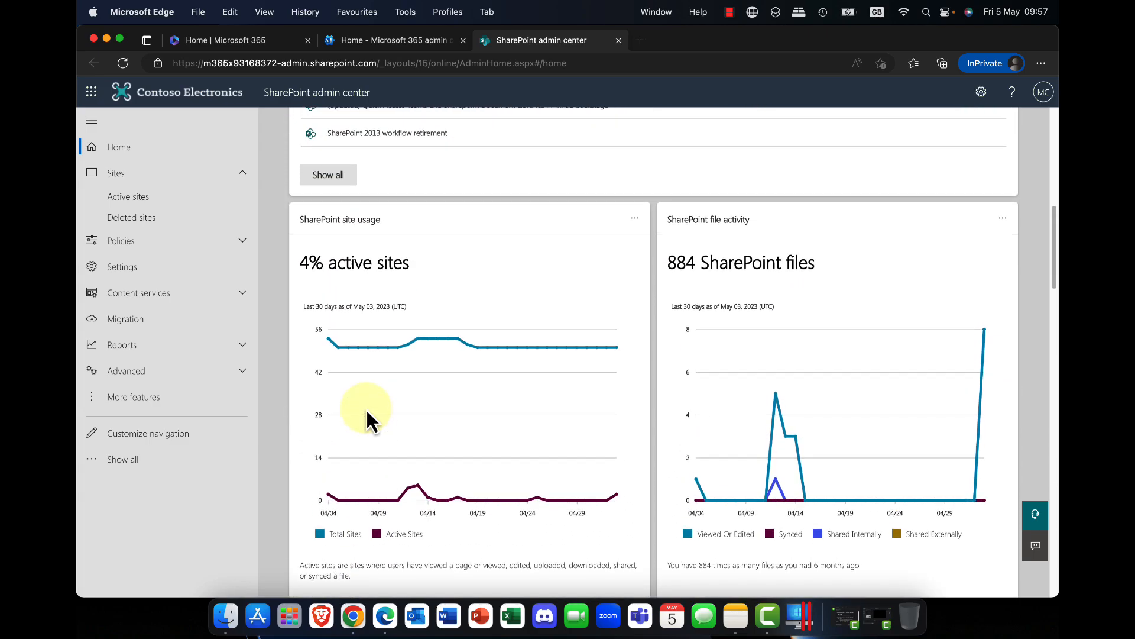
scroll(367, 409, "up", 4)
scroll(367, 409, "up", 7)
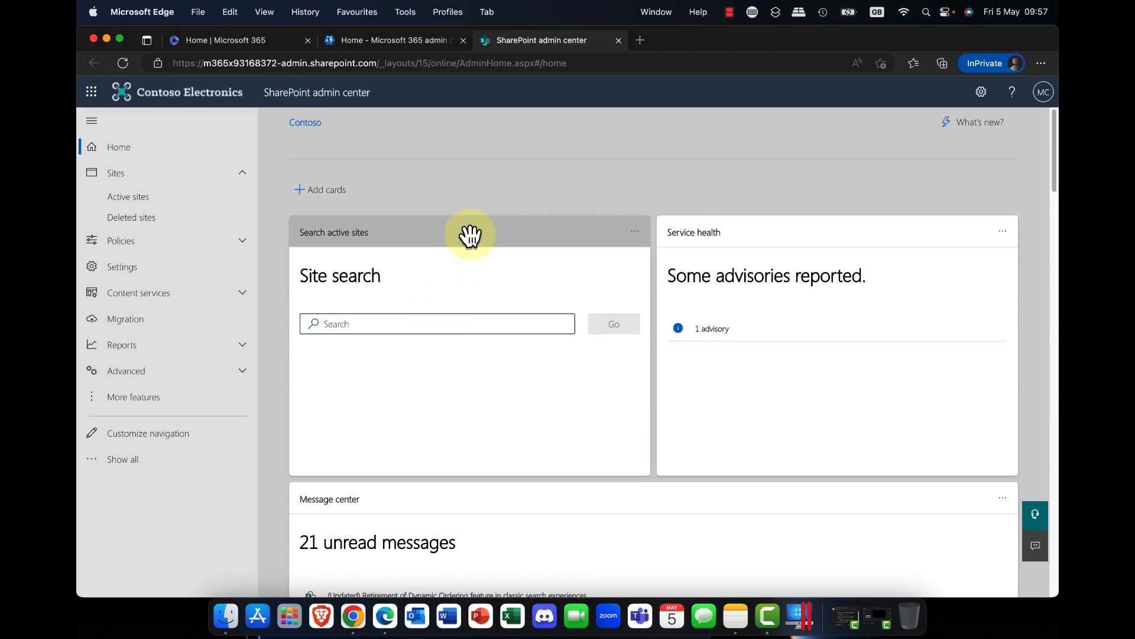
- View the cards available for the home page and close the selection without adding any
mouse_move(471, 235)
left_mouse_down()
mouse_move(700, 236)
mouse_move(444, 231)
mouse_move(441, 267)
mouse_move(456, 218)
mouse_move(467, 231)
left_mouse_up()
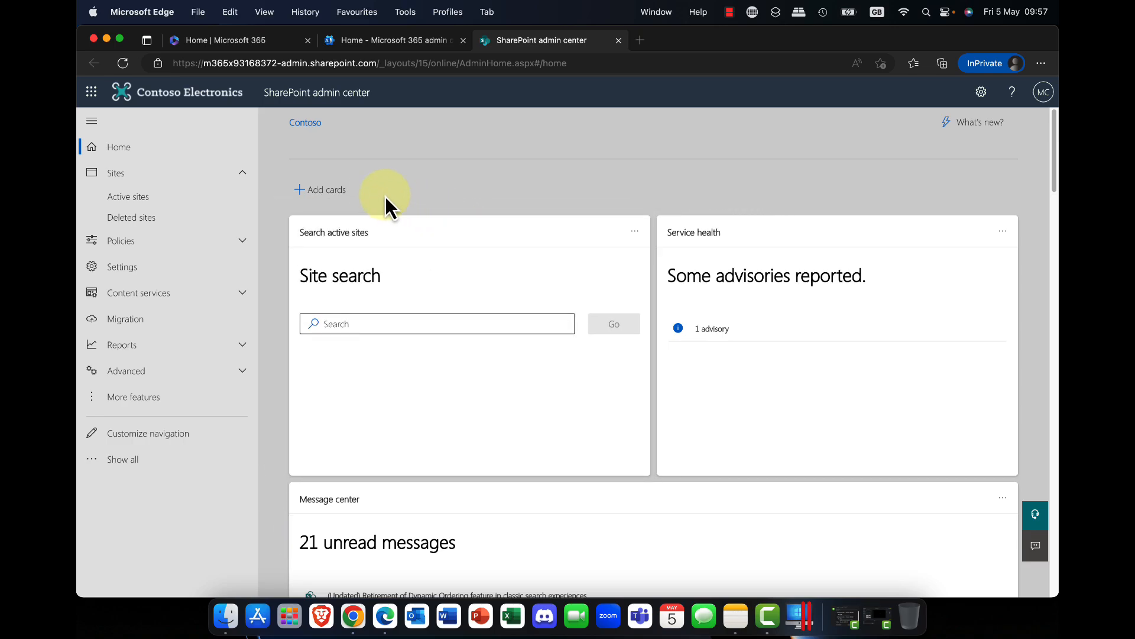
left_click(327, 196)
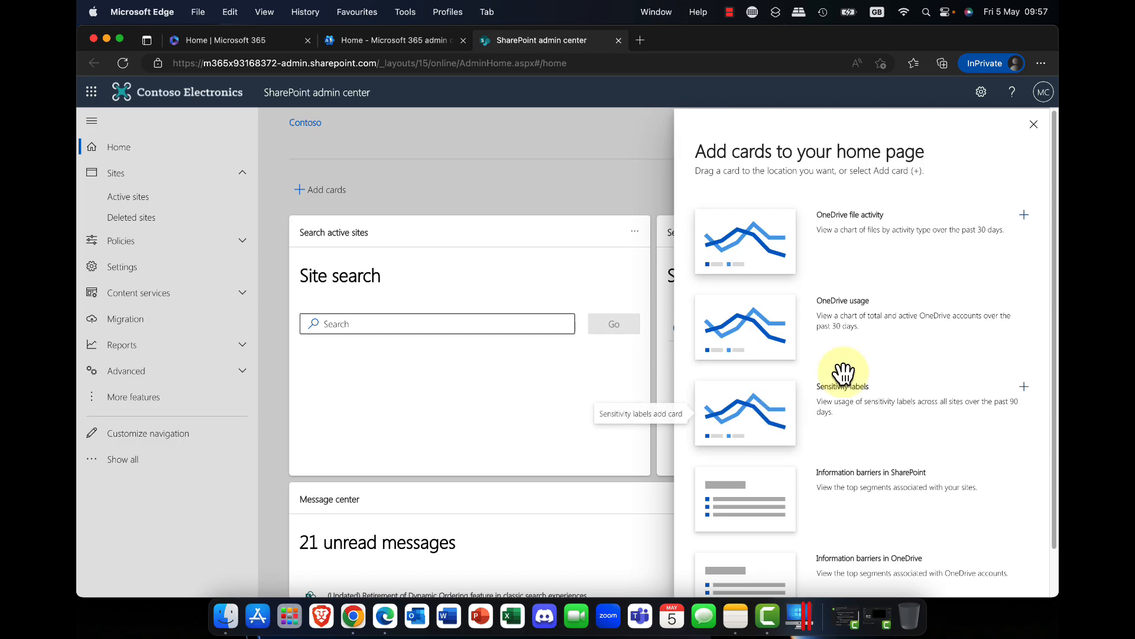
left_click(1034, 125)
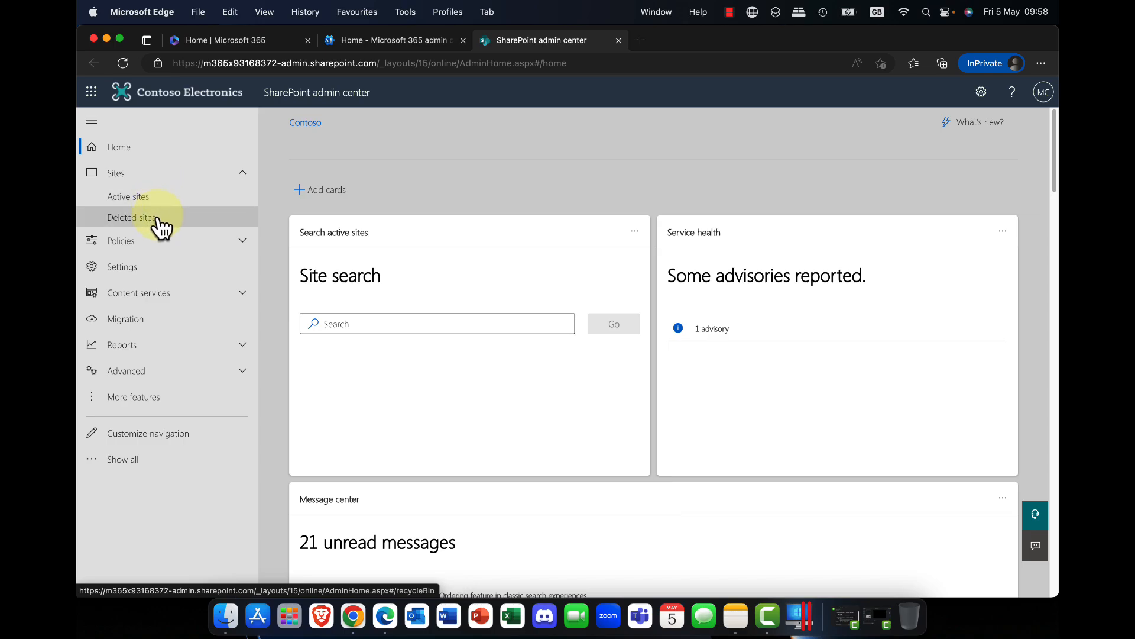
- Open the list of active sites, enlarge the page to 110%, and check the site names, URLs and Teams connections
left_click(148, 197)
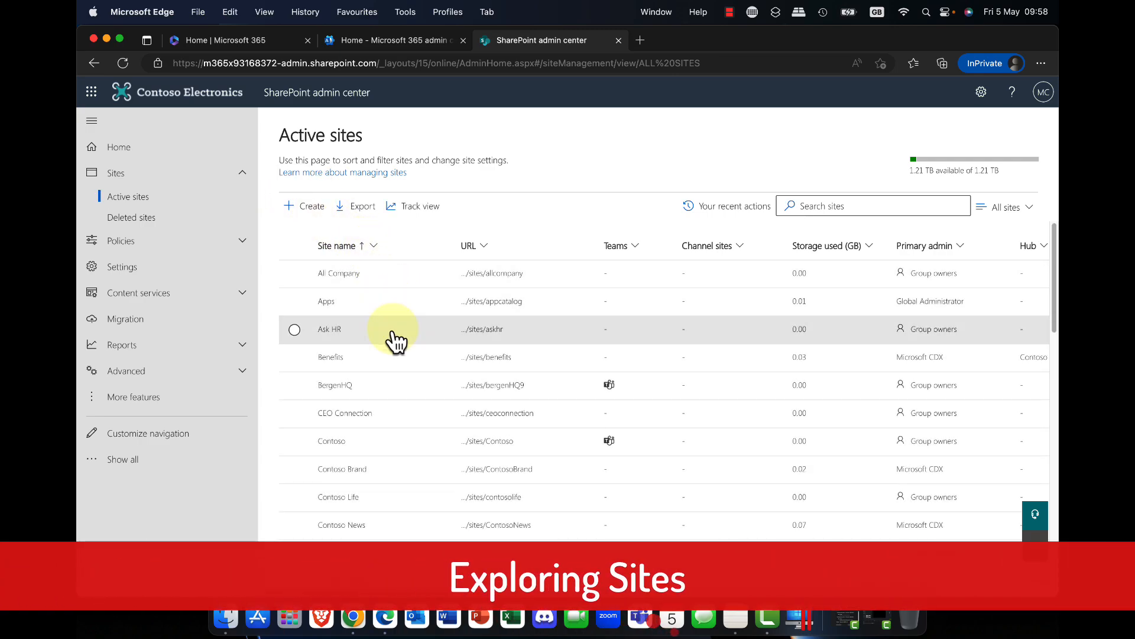
scroll(392, 394, "down", 1)
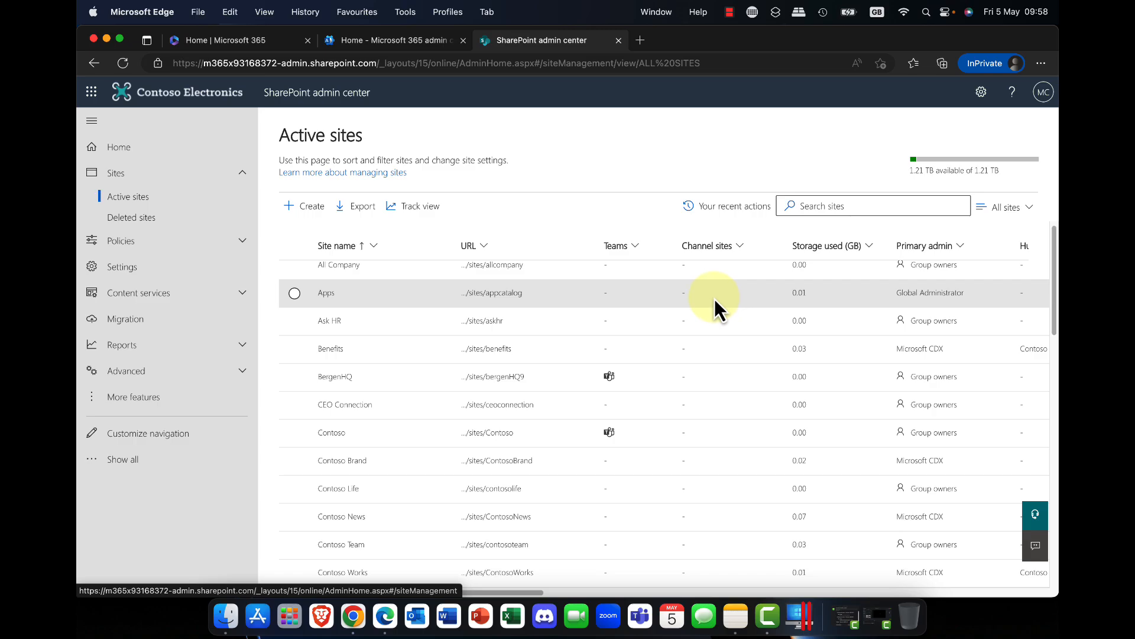
scroll(667, 343, "down", 2)
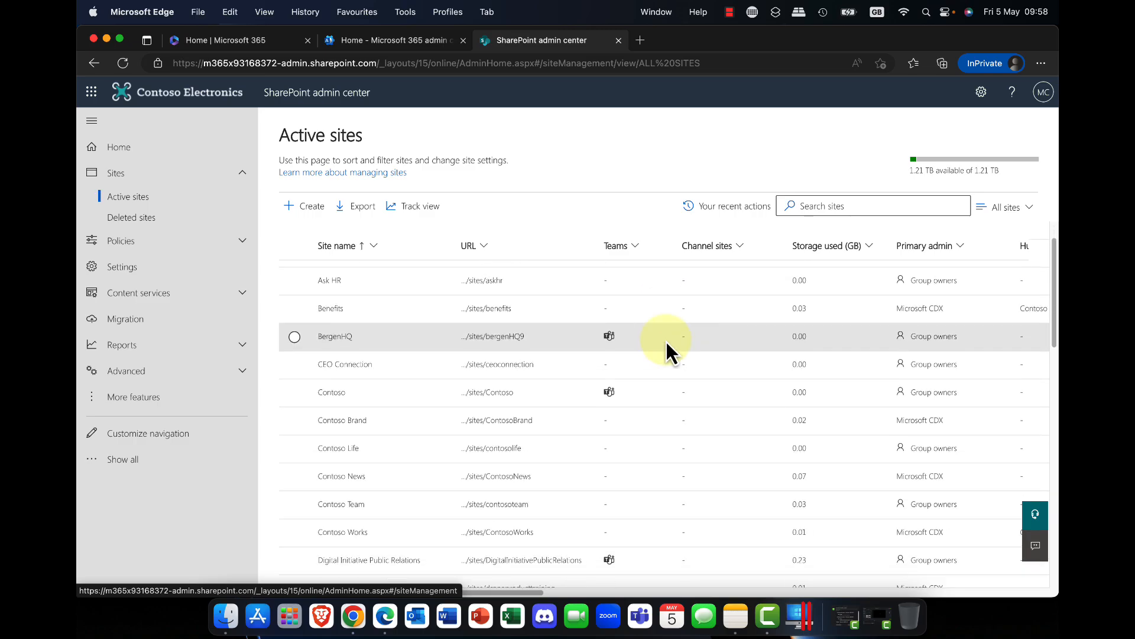
scroll(665, 340, "up", 1)
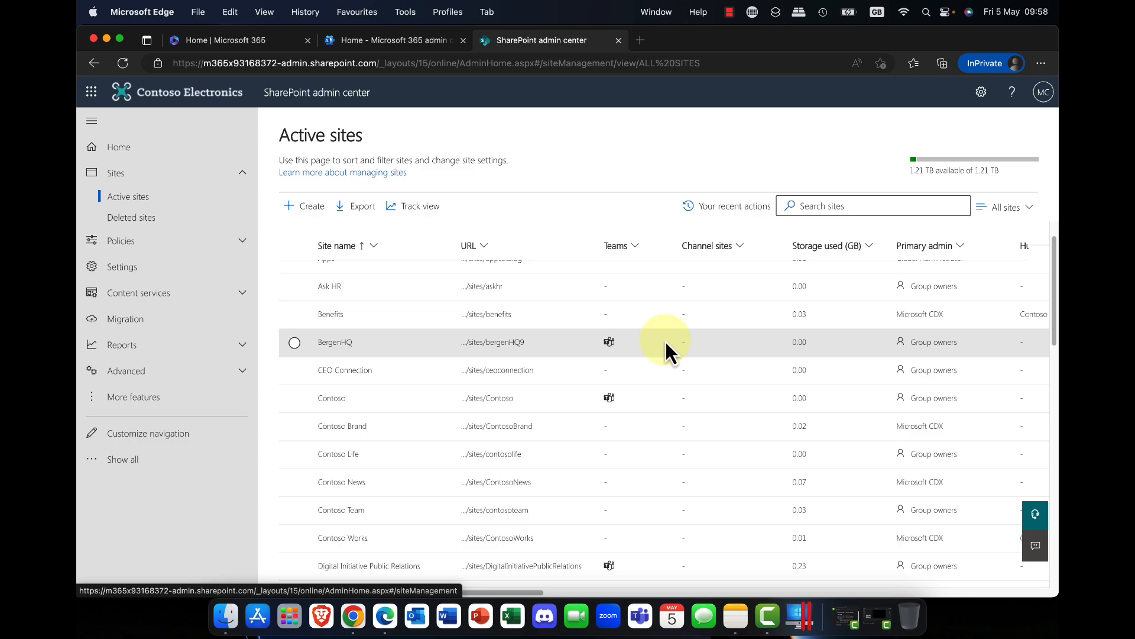
key("super+equal")
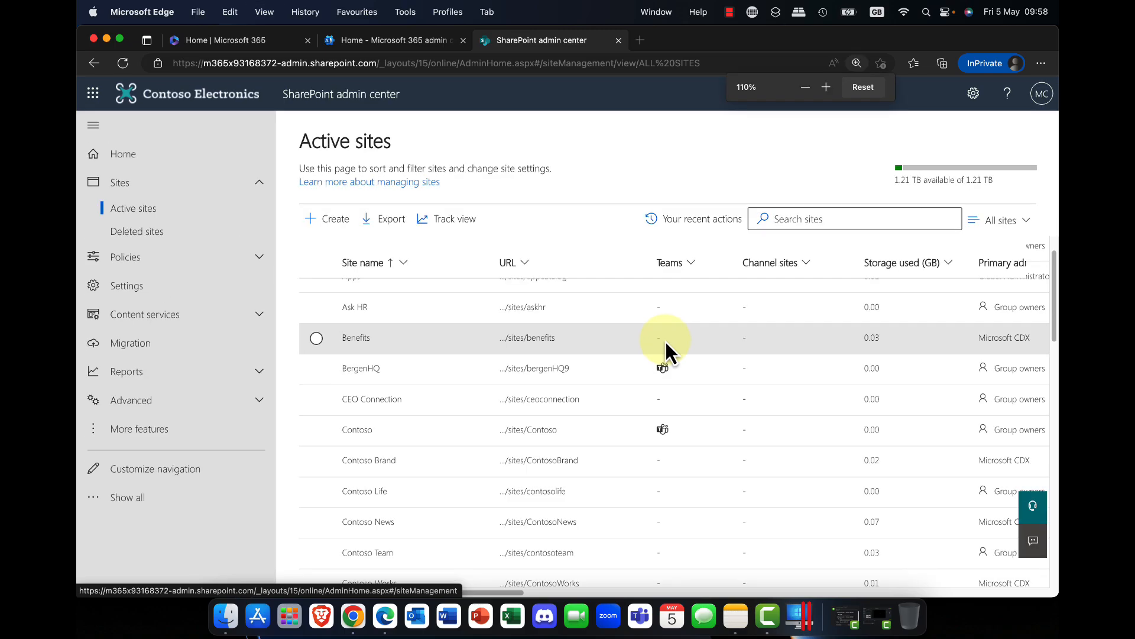
- Examine the storage used, primary admin, hub, template, last activity and creation date of the active sites
scroll(665, 340, "right", 2)
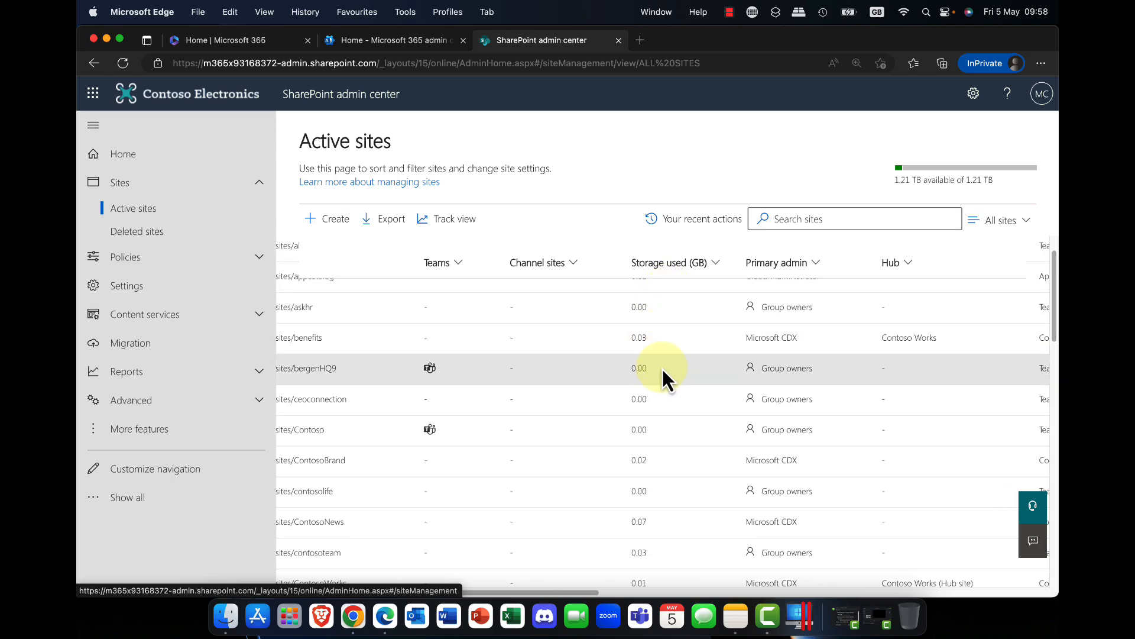
scroll(682, 361, "right", 5)
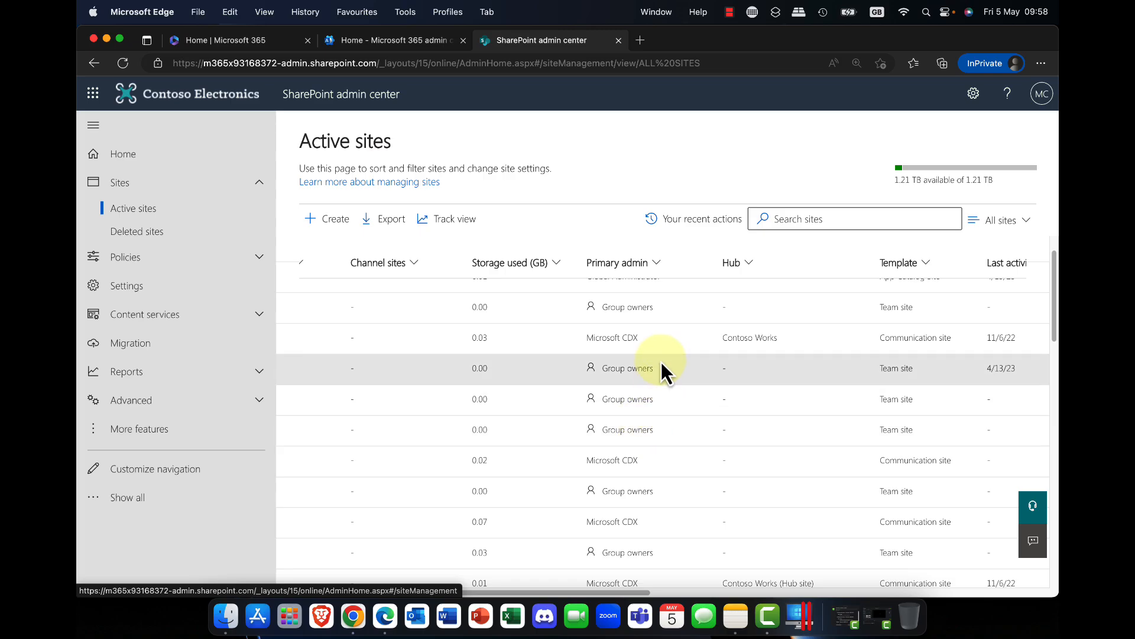
scroll(663, 364, "right", 4)
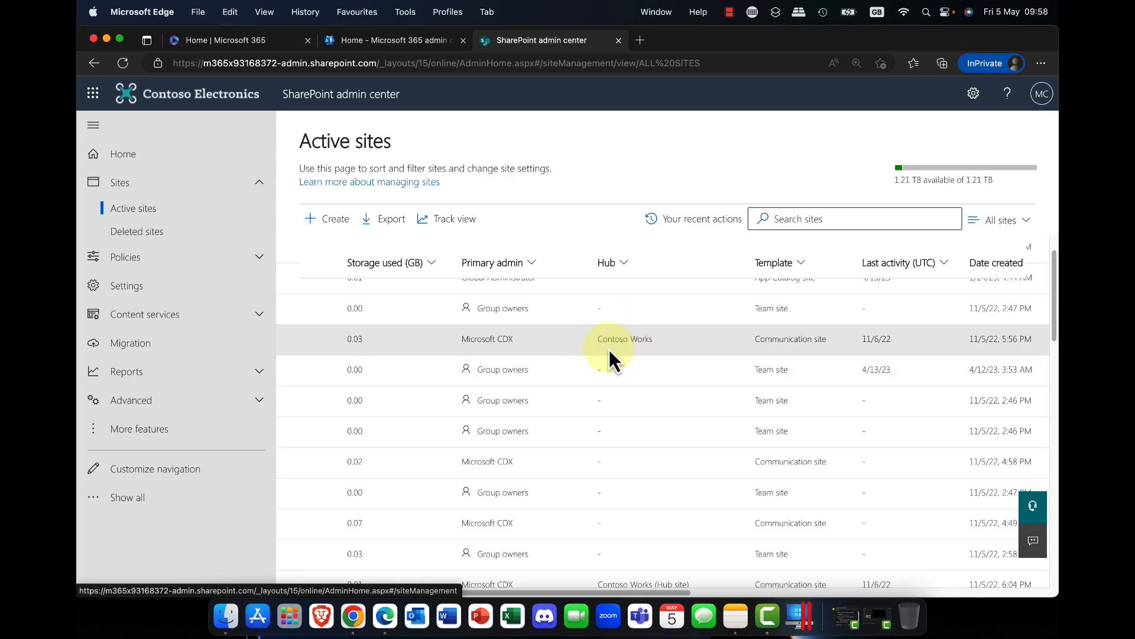
scroll(645, 348, "right", 5)
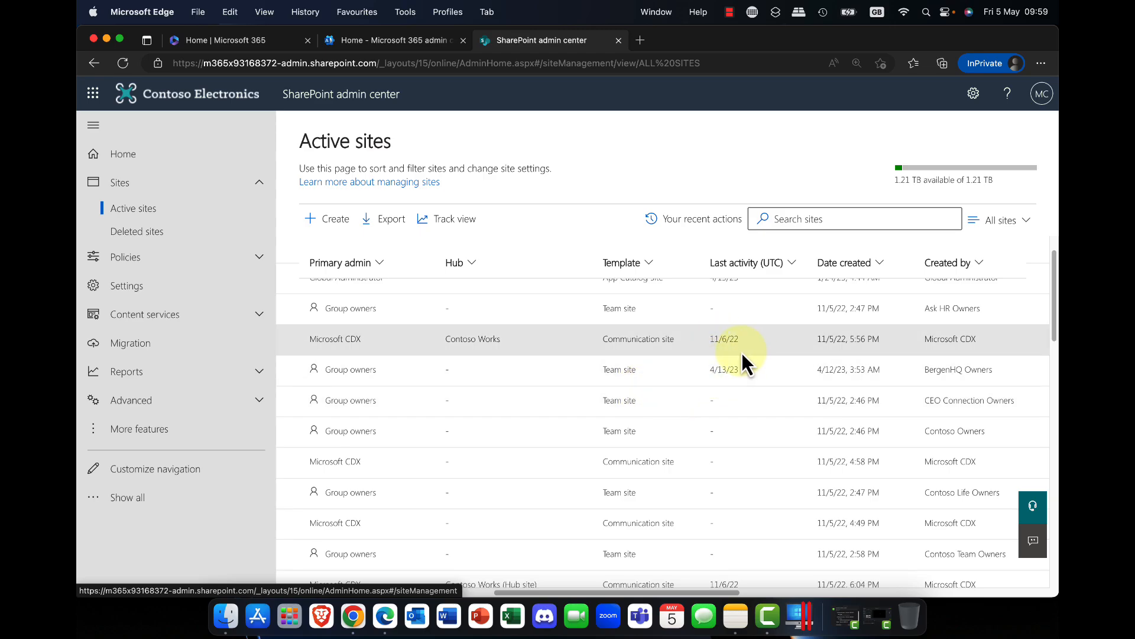
scroll(740, 357, "right", 2)
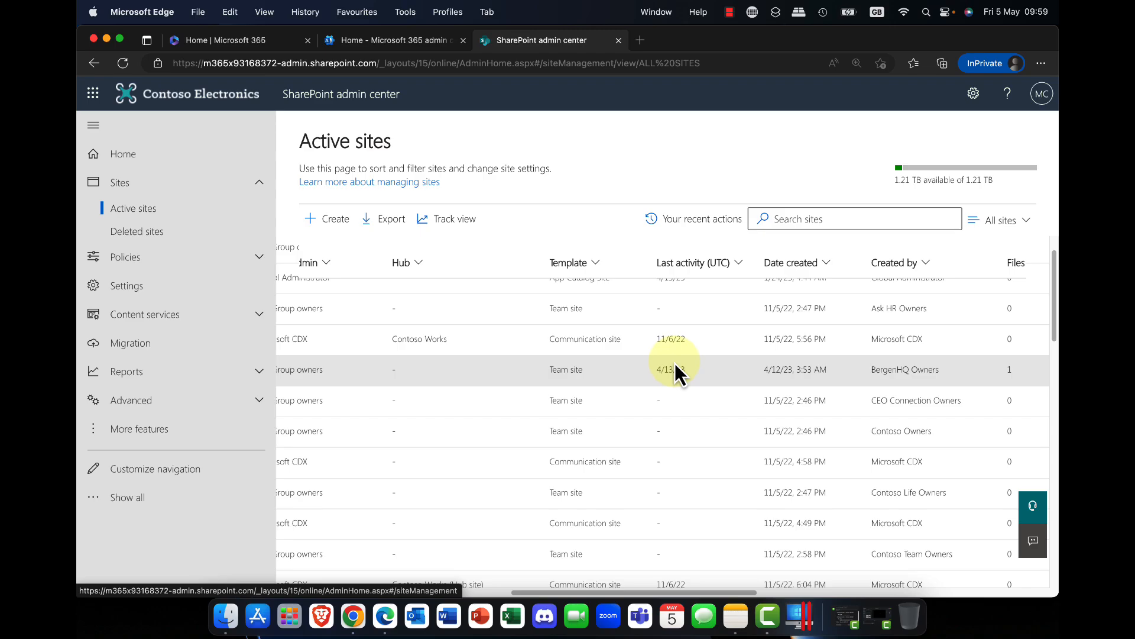
scroll(676, 363, "right", 5)
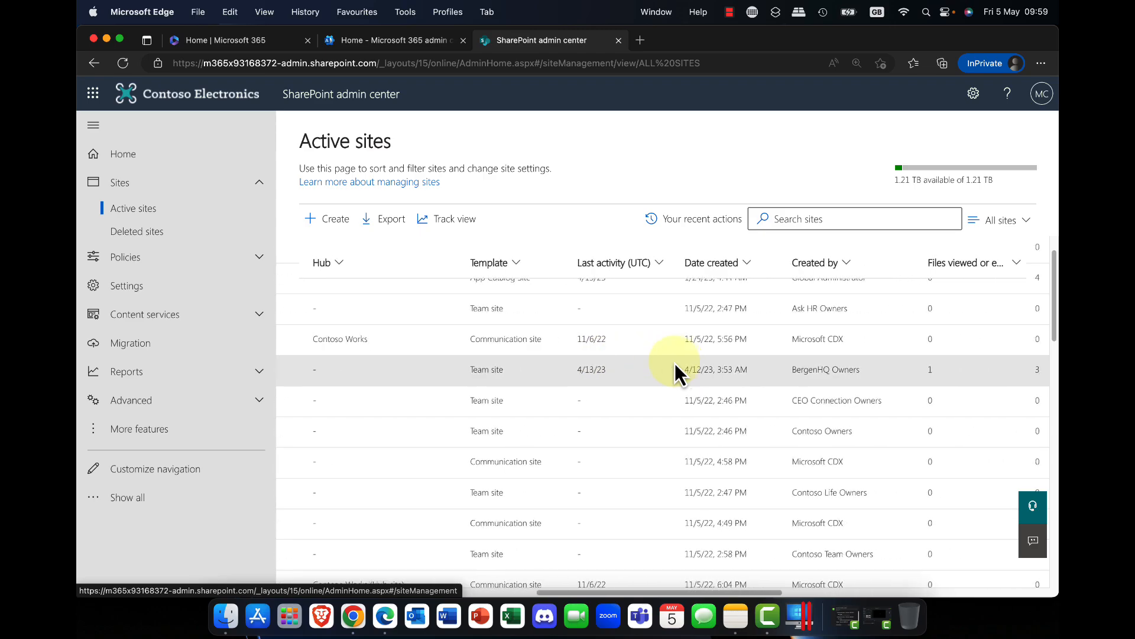
scroll(675, 363, "right", 7)
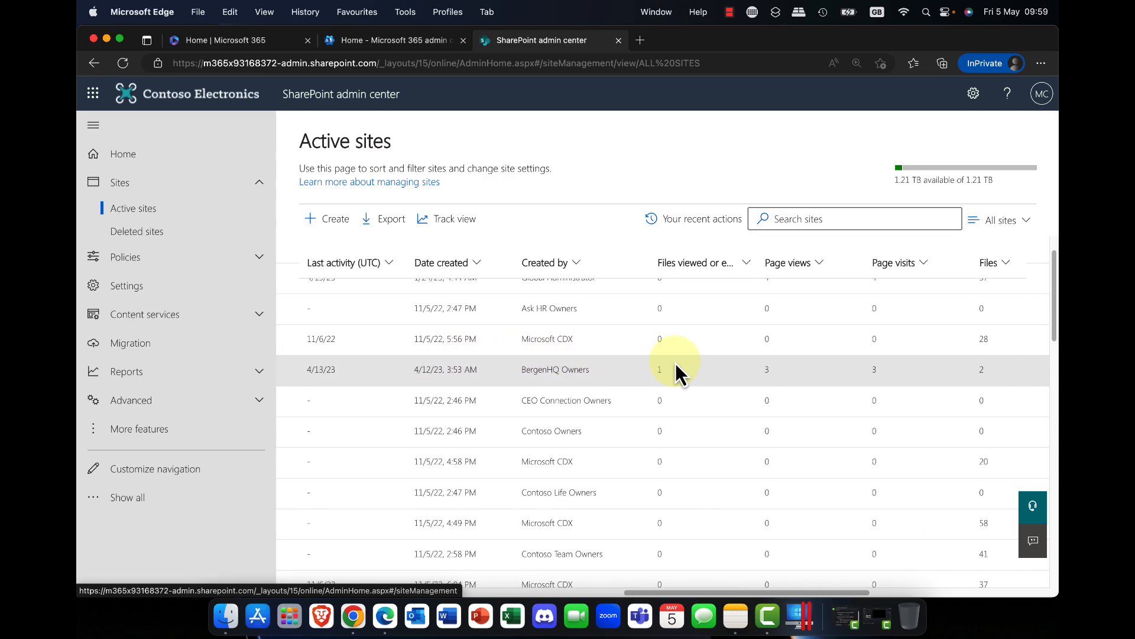
- Examine the active sites' page views, visits, files, sensitivity, external sharing and Microsoft 365 group columns, and return to the site names
scroll(676, 363, "right", 5)
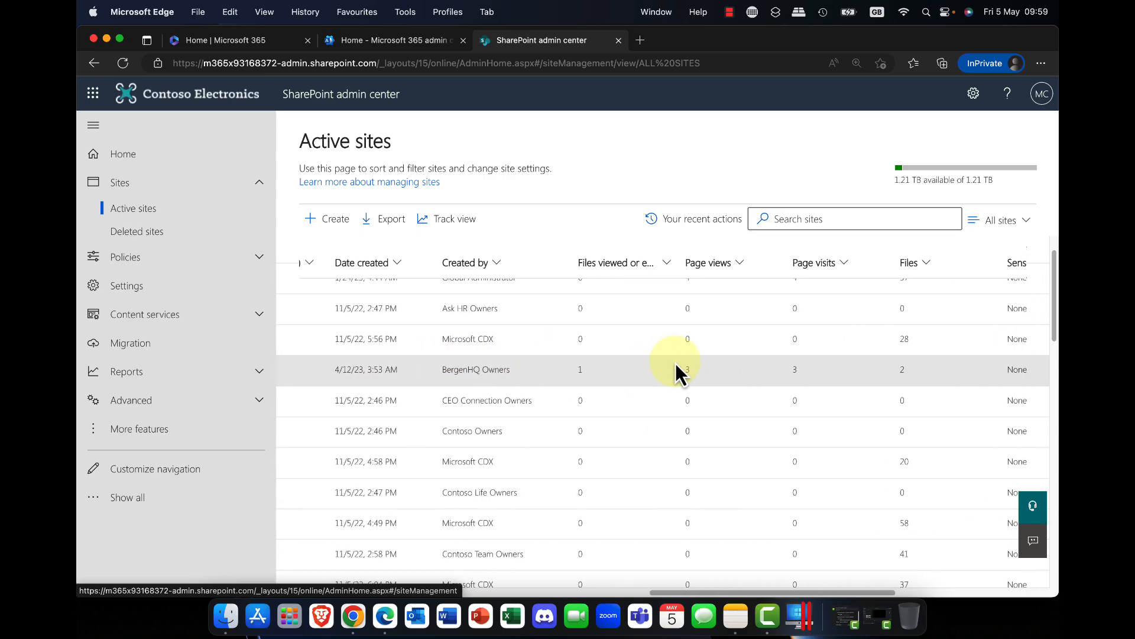
scroll(675, 363, "right", 6)
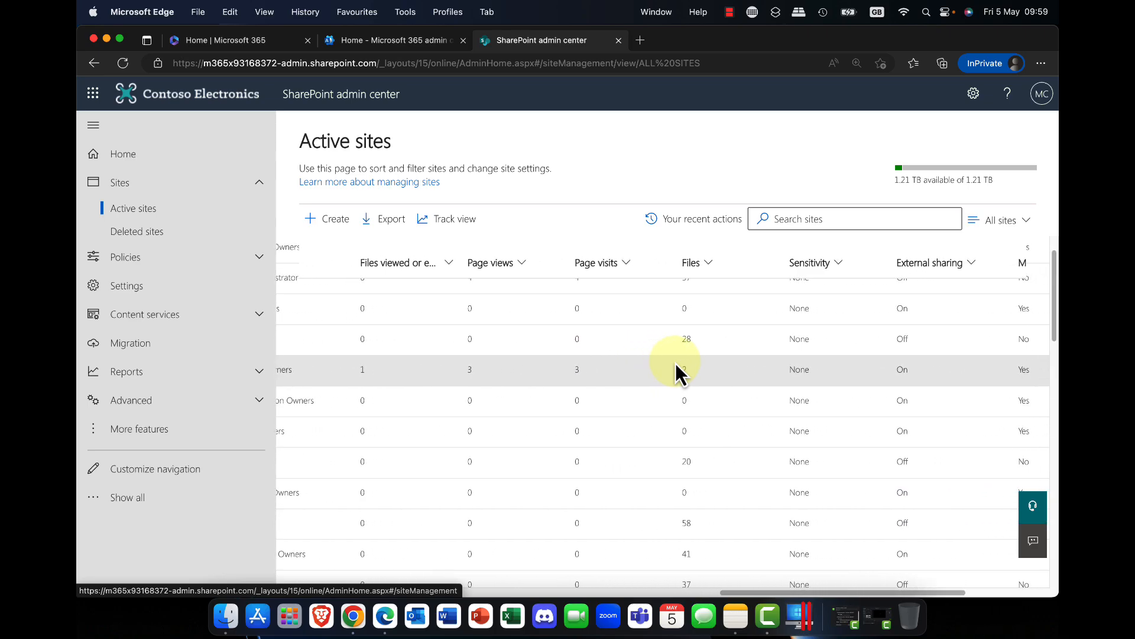
scroll(675, 363, "right", 3)
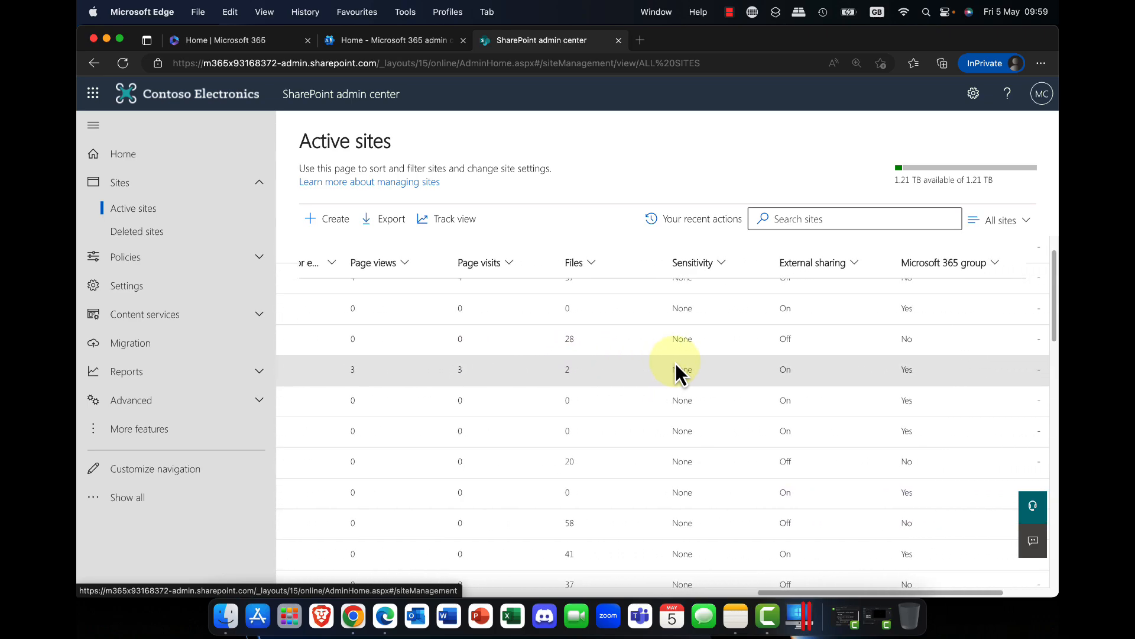
scroll(686, 343, "down", 1)
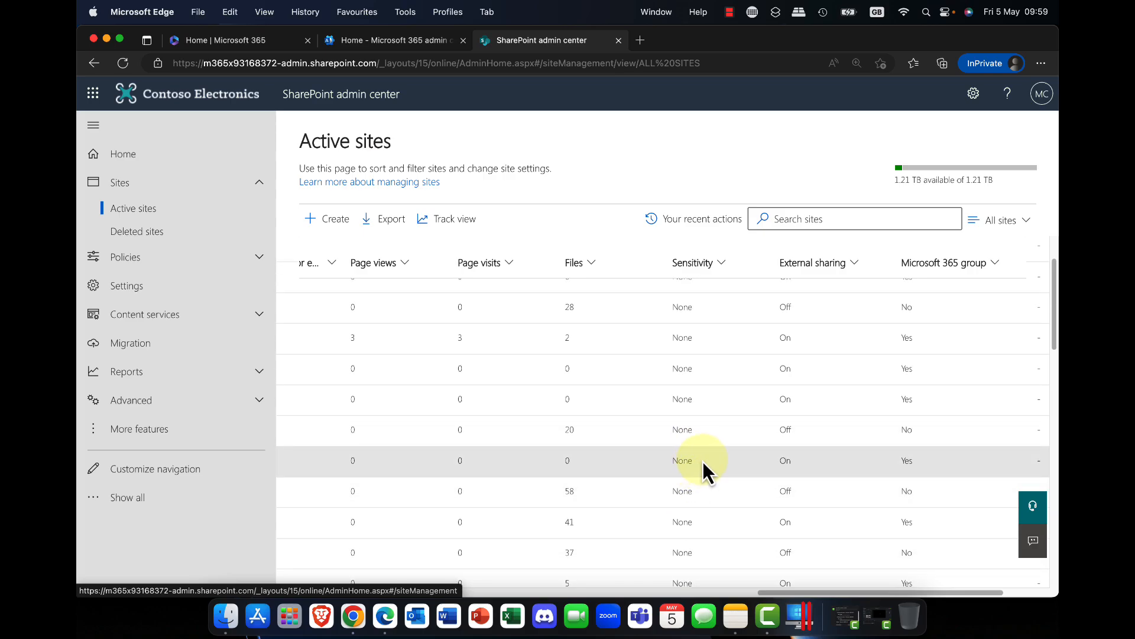
scroll(800, 425, "right", 1)
scroll(800, 425, "down", 1)
scroll(793, 406, "right", 1)
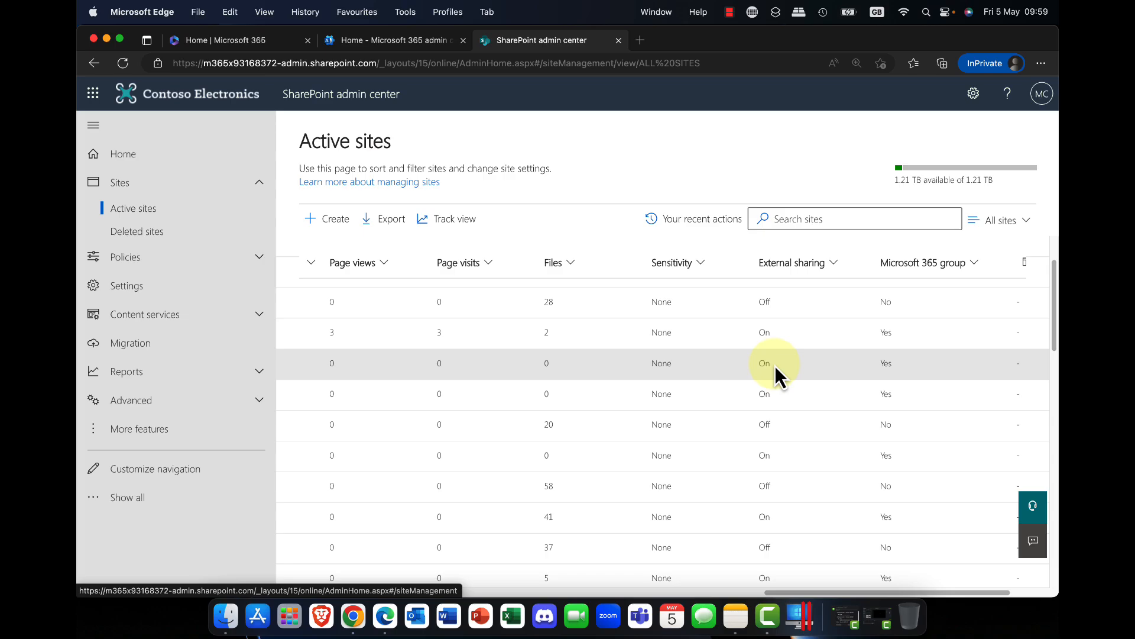
scroll(774, 366, "right", 4)
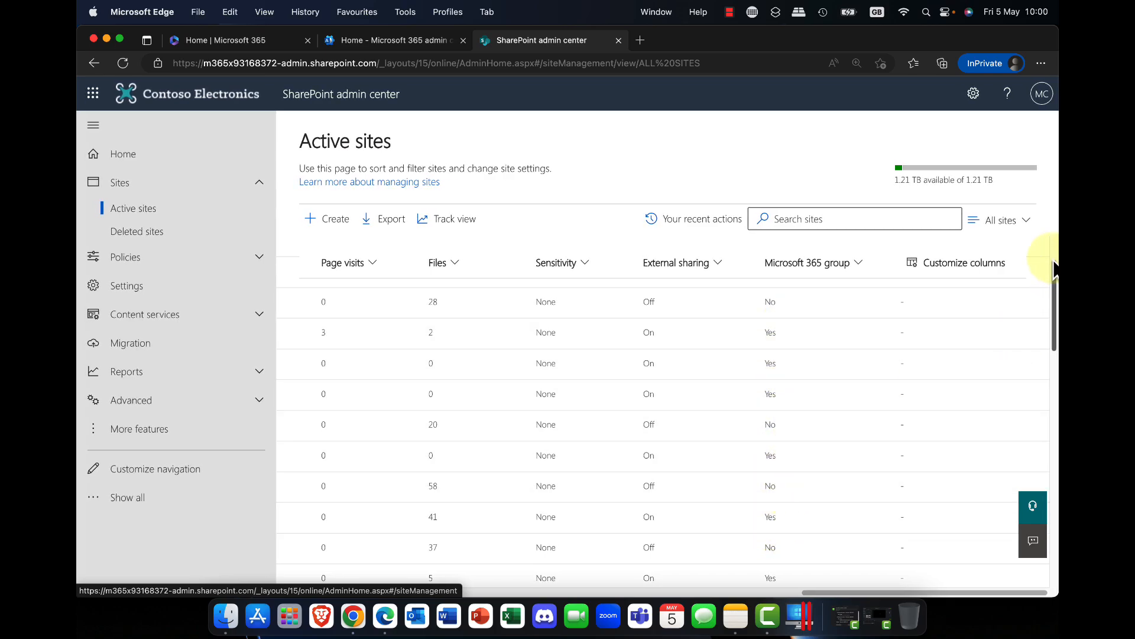
scroll(841, 364, "left", 10)
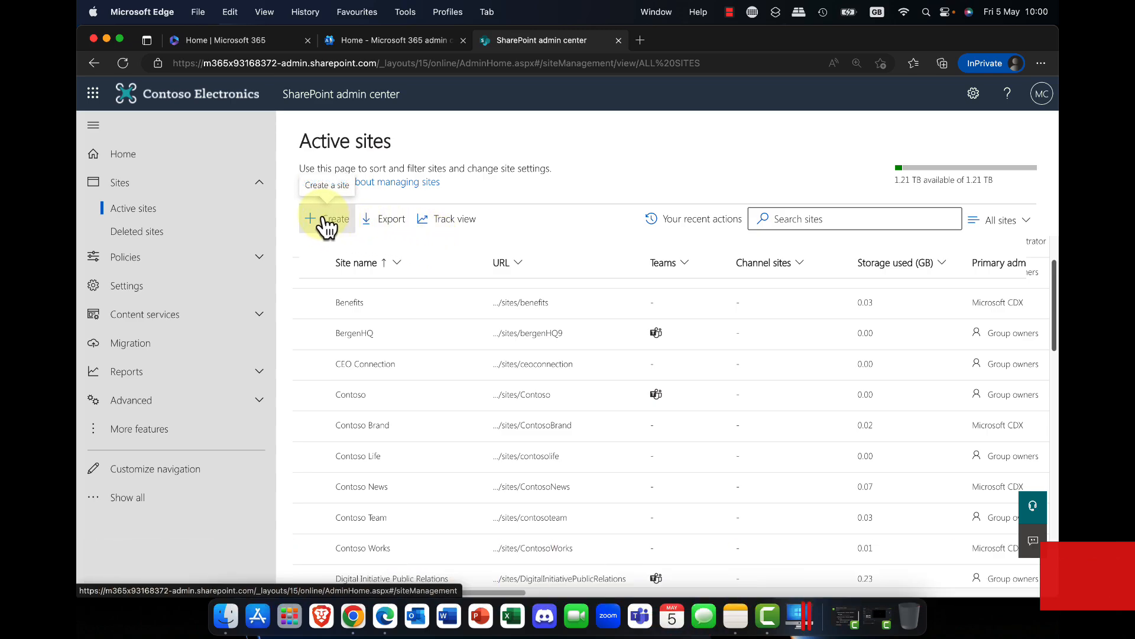
- Open the deleted sites list and select the BergenHQ site to view its restore and permanent delete options
left_click(142, 231)
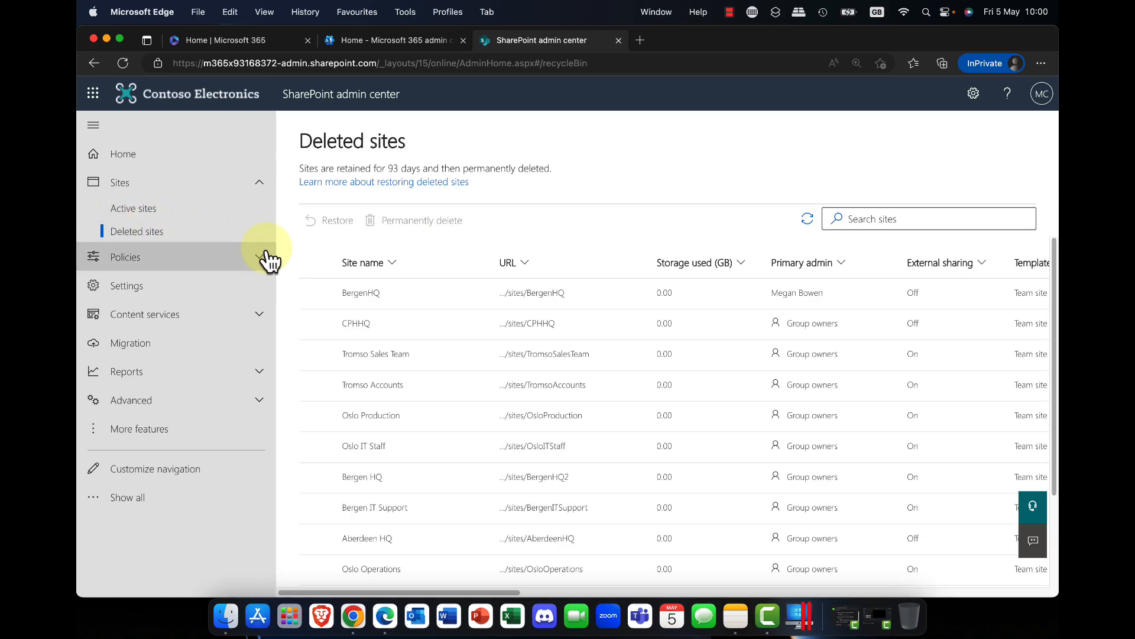
left_click(316, 293)
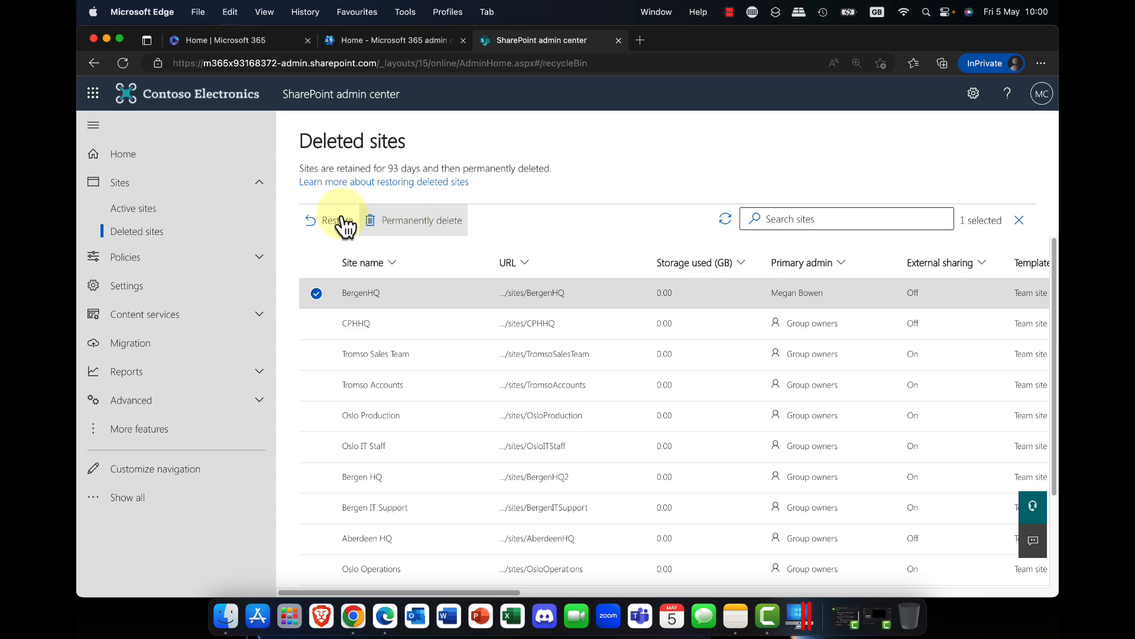
left_click(260, 183)
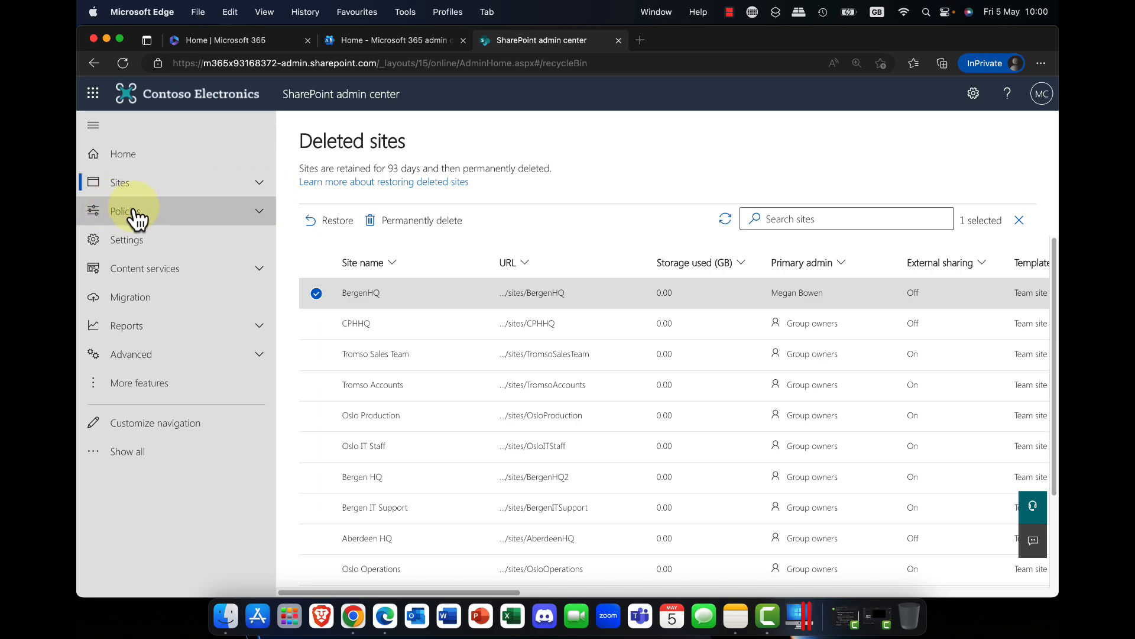
left_click(143, 188)
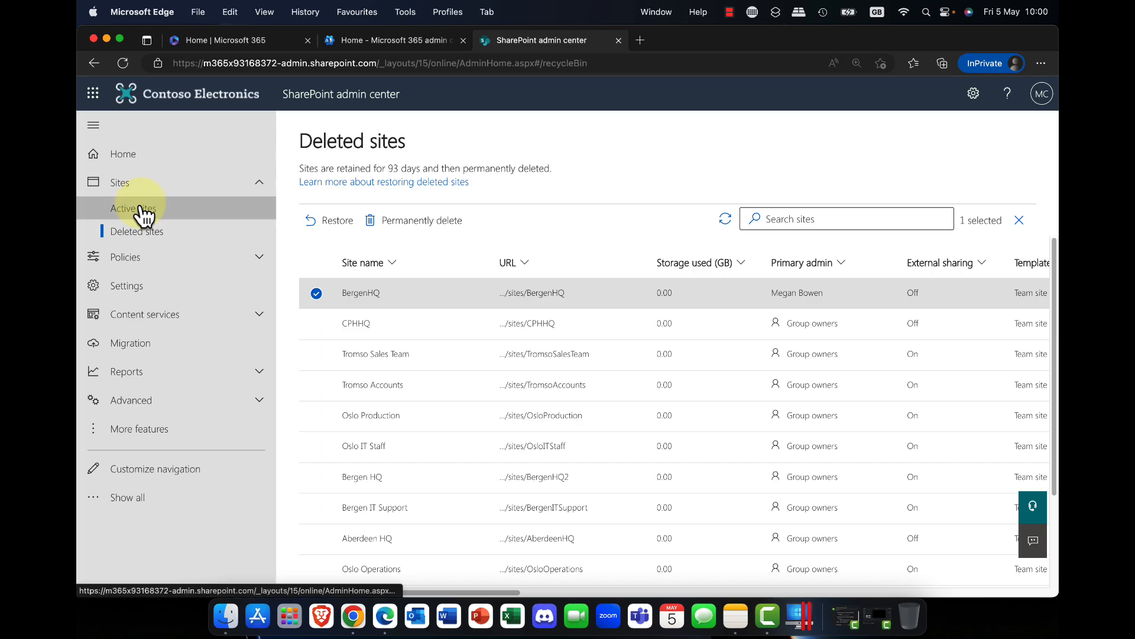
- Return to the active sites and look through the list for StirlingHQSite and the sites connected to Teams
left_click(142, 208)
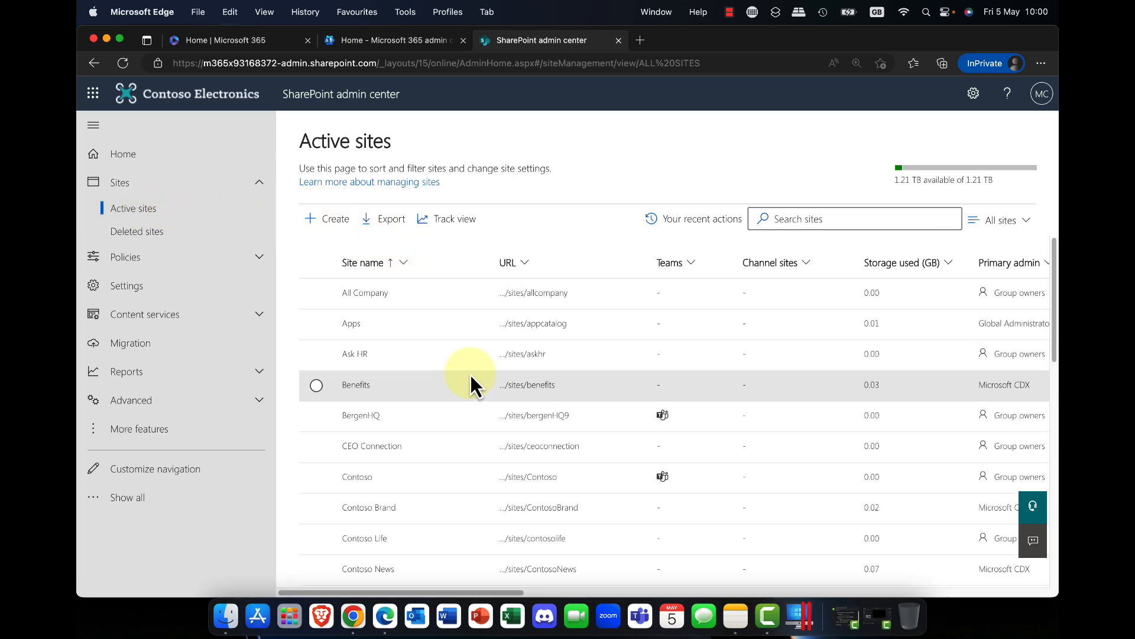
scroll(470, 372, "down", 5)
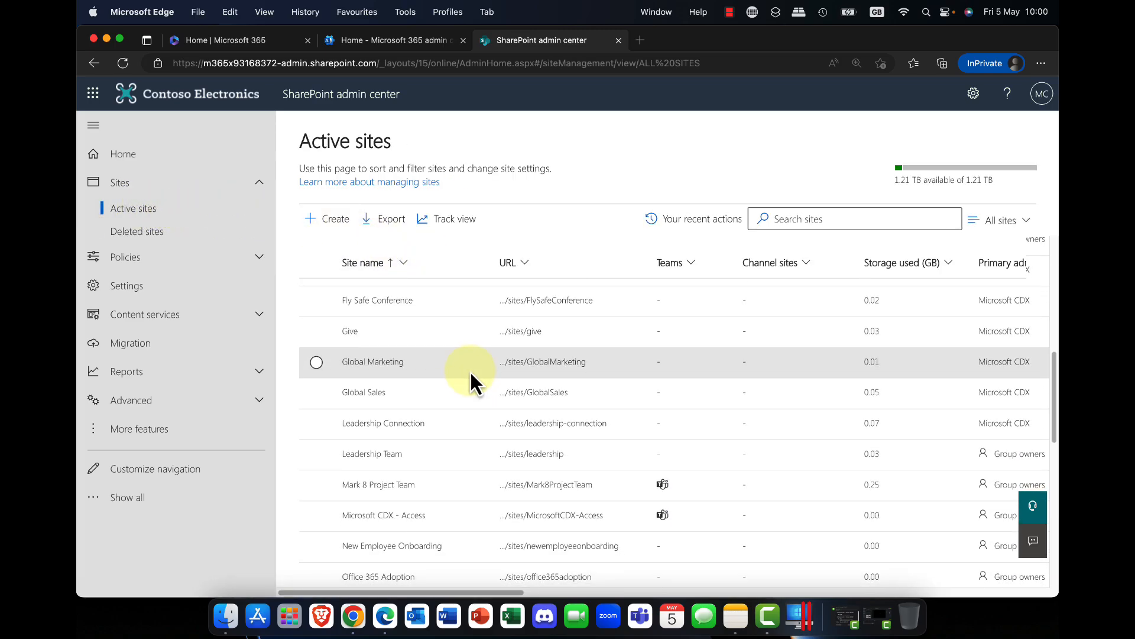
scroll(470, 373, "down", 8)
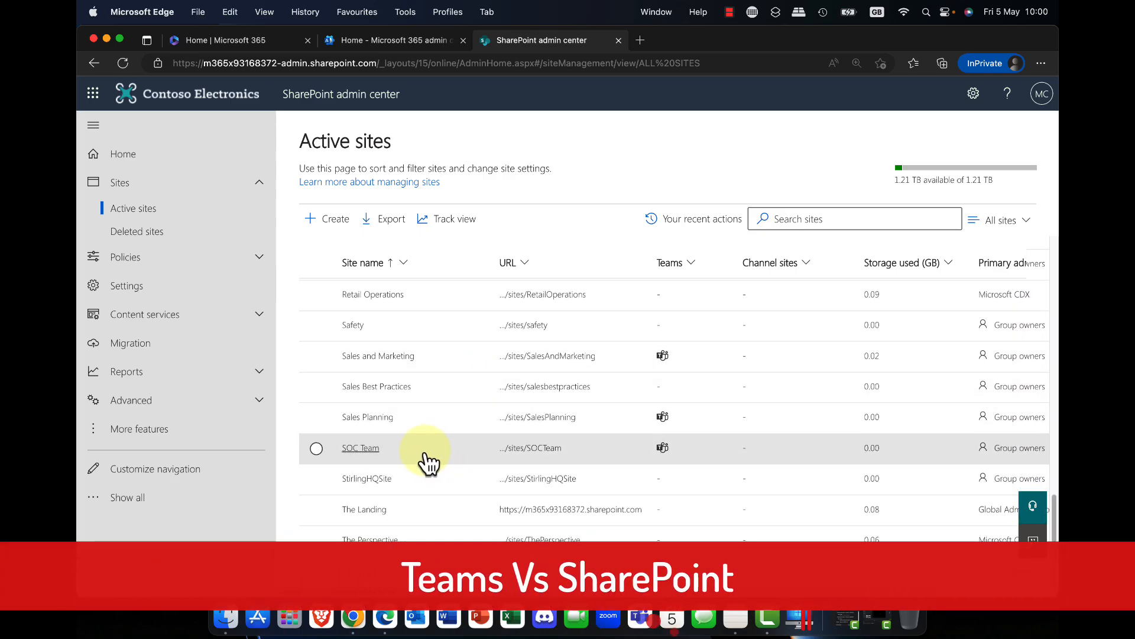
scroll(403, 430, "up", 4)
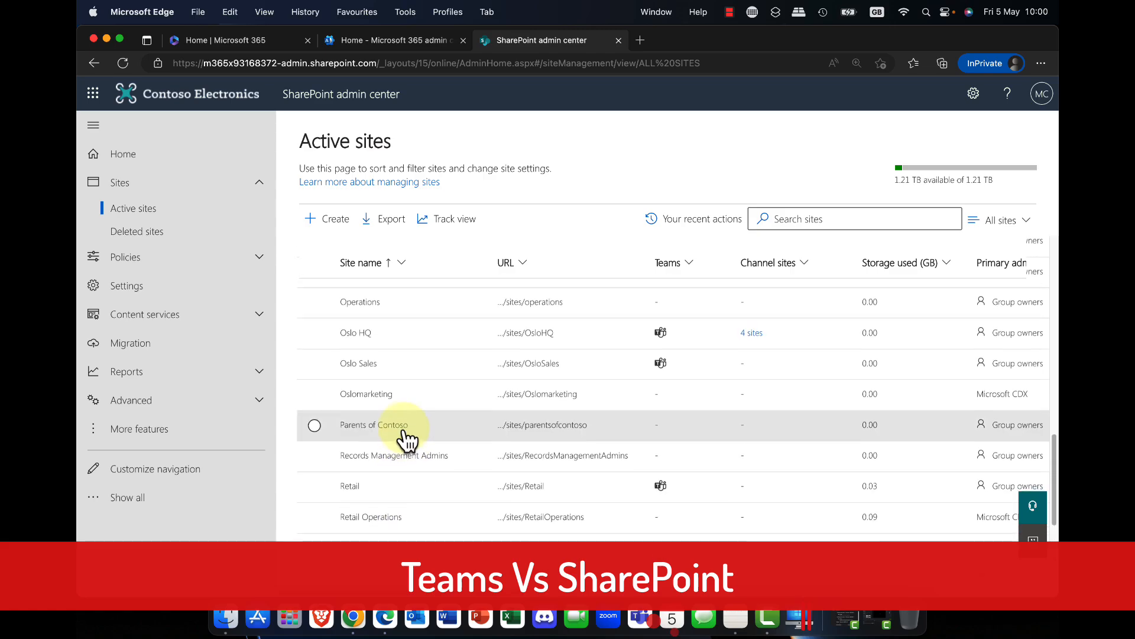
- Locate the Teams-connected Oslo HQ site, switch to Microsoft Teams, and view the team's Oslo Sales project and Accounts channels
scroll(404, 429, "up", 1)
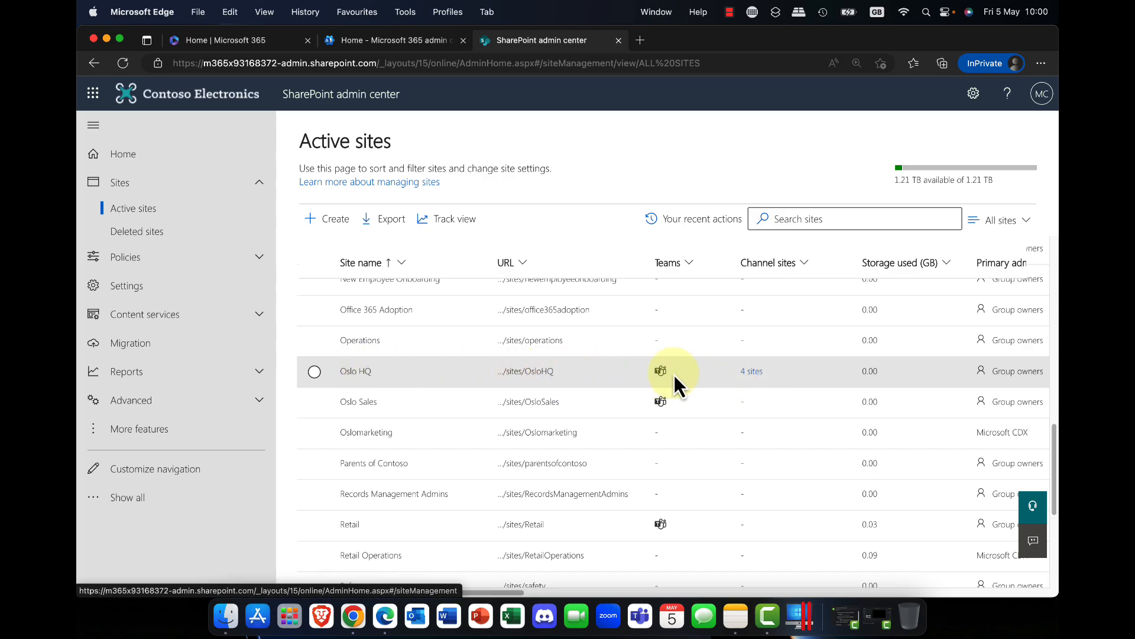
mouse_move(660, 383)
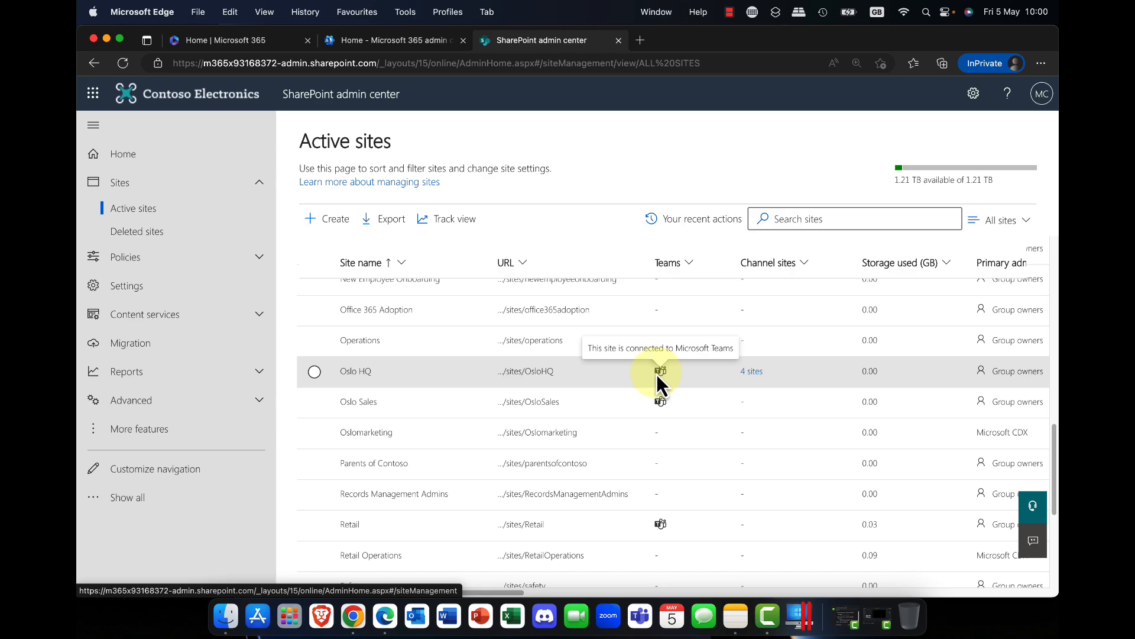
left_click(372, 38)
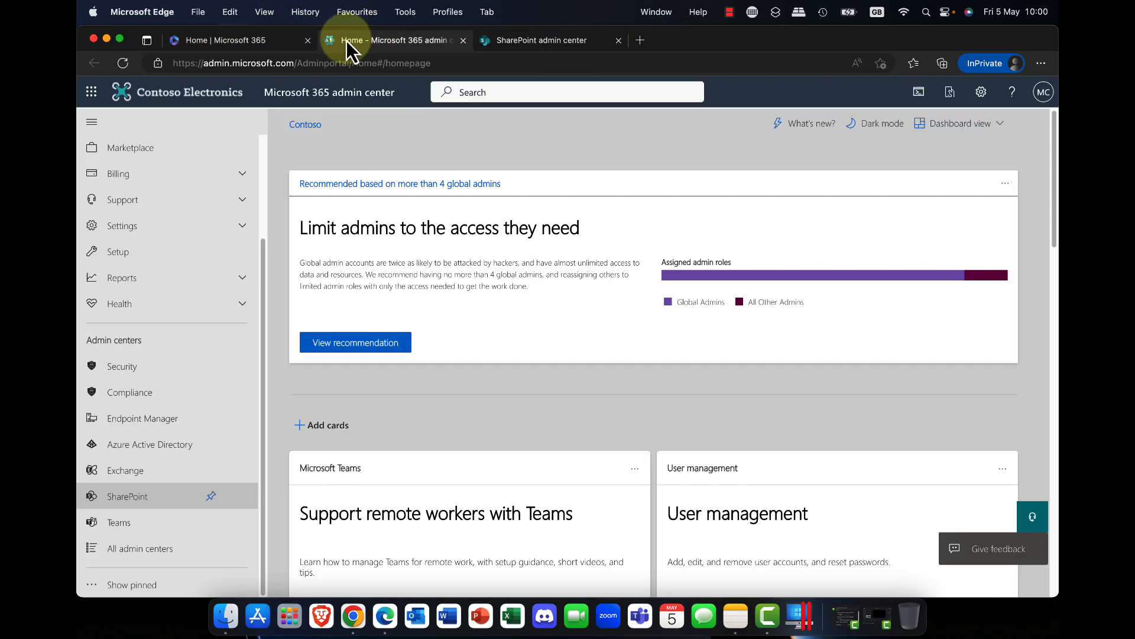
left_click(249, 40)
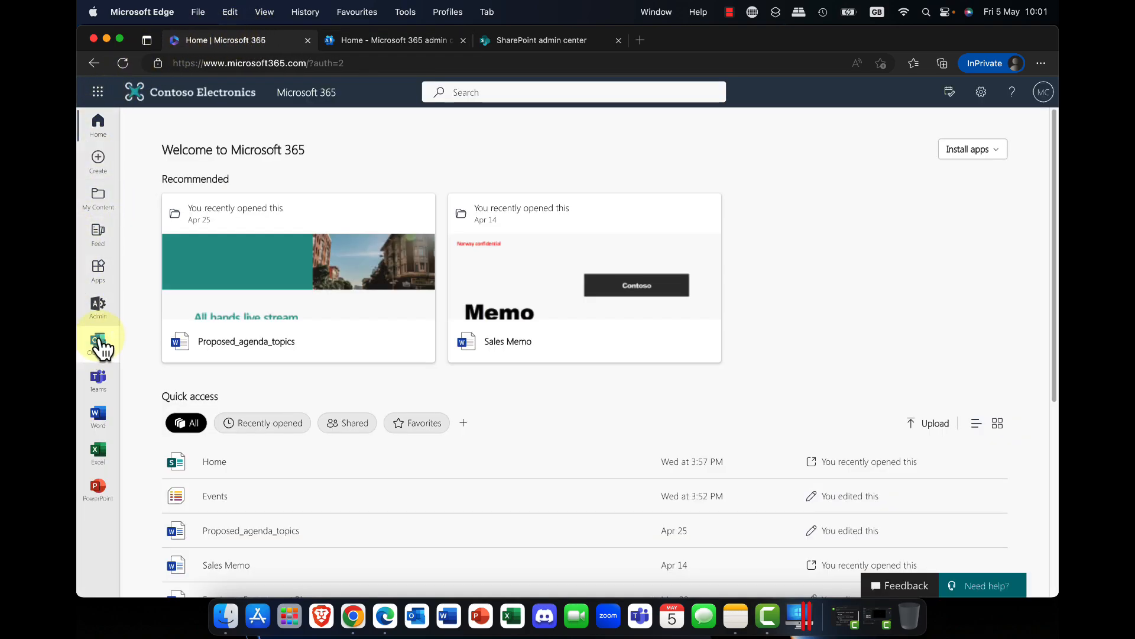
left_click(98, 379)
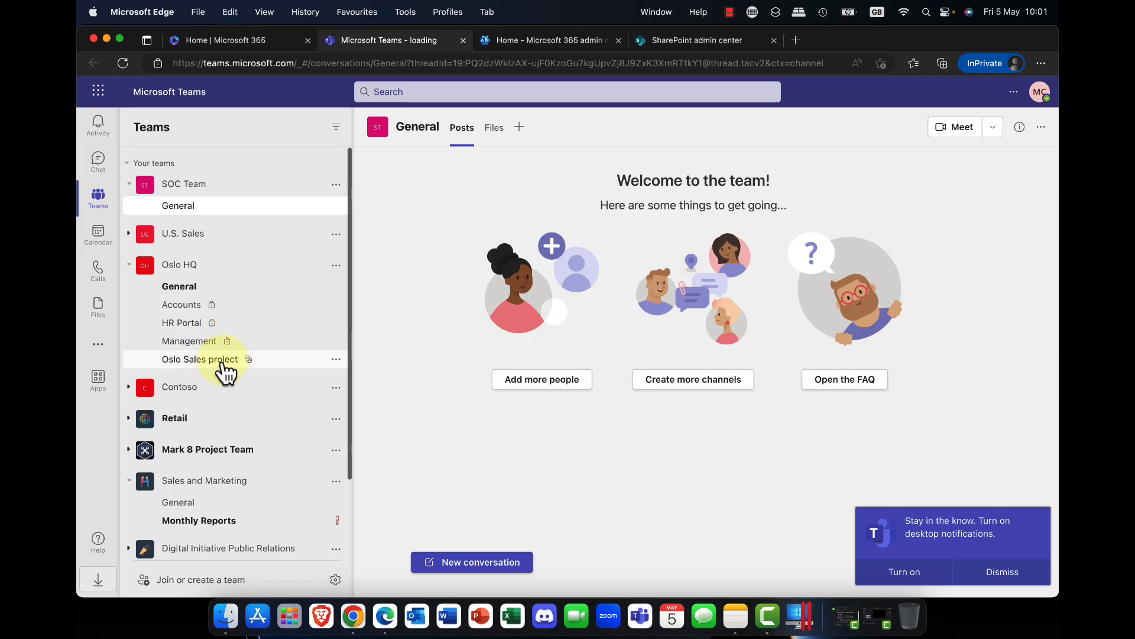
left_click(225, 372)
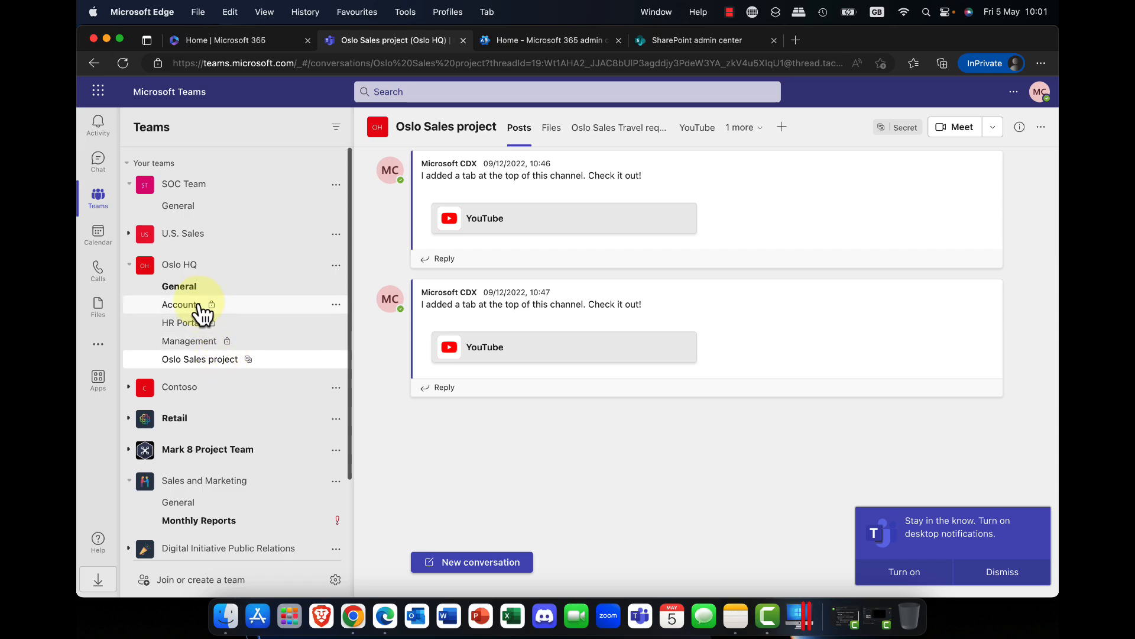
left_click(201, 312)
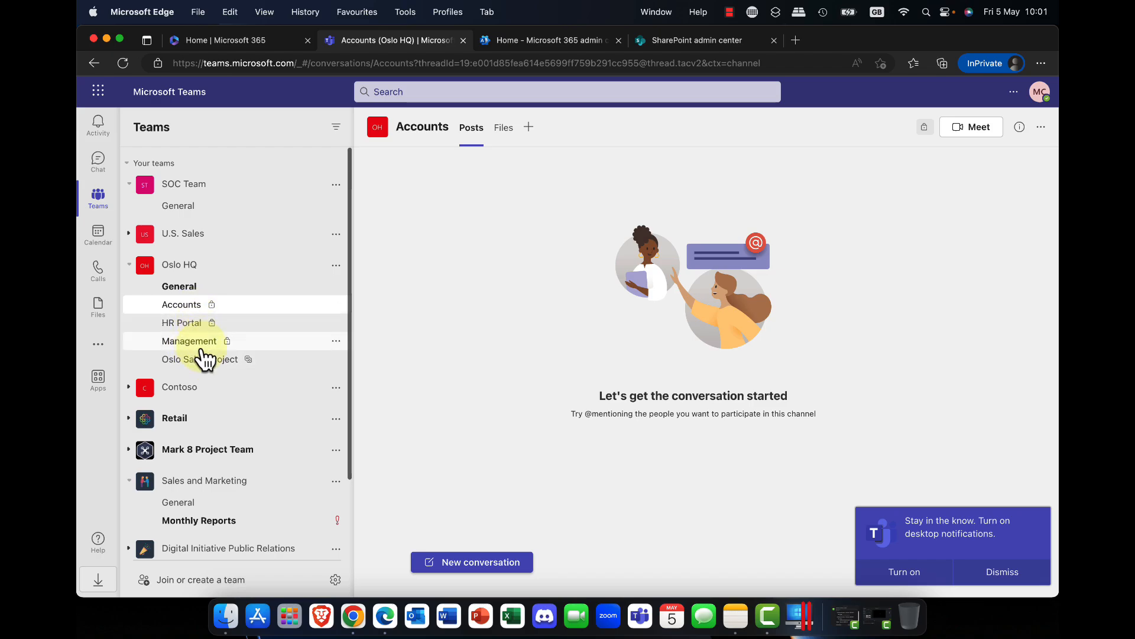
- Switch back to the SharePoint admin center, review Oslo HQ's channel sites, and return to Oslo HQ in the active sites
left_click(698, 40)
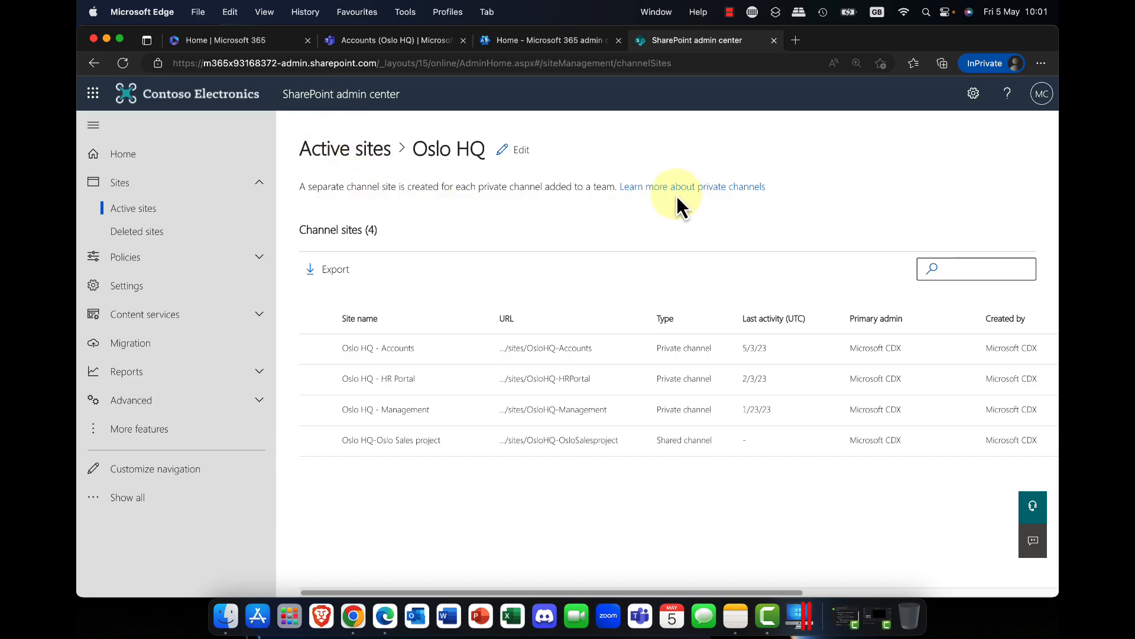
left_click(92, 63)
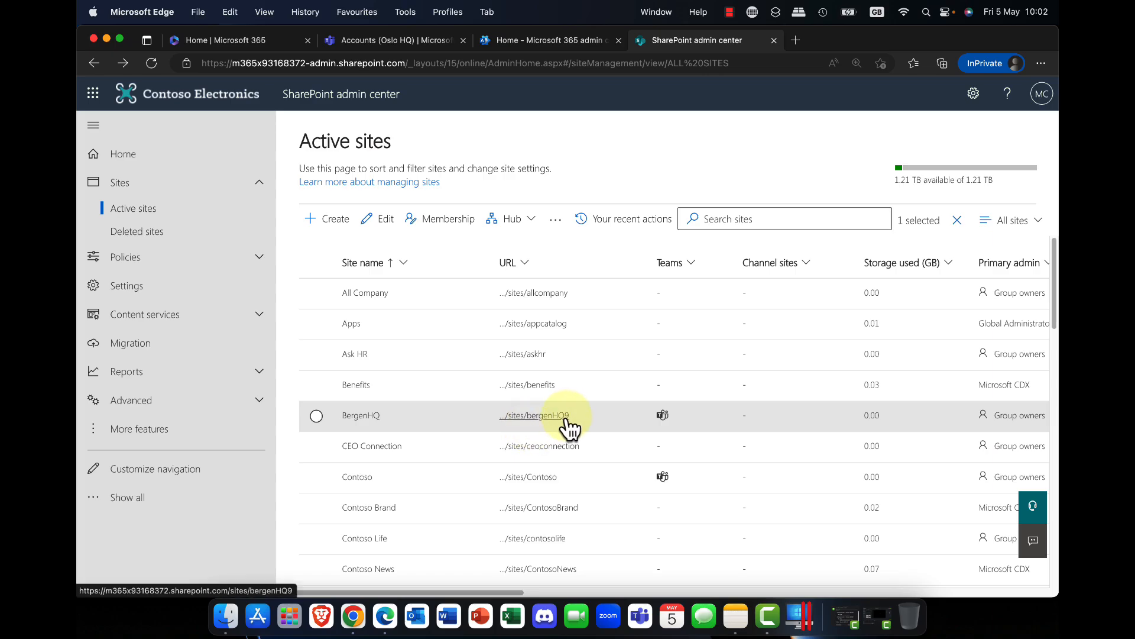
scroll(566, 420, "down", 5)
scroll(566, 418, "down", 10)
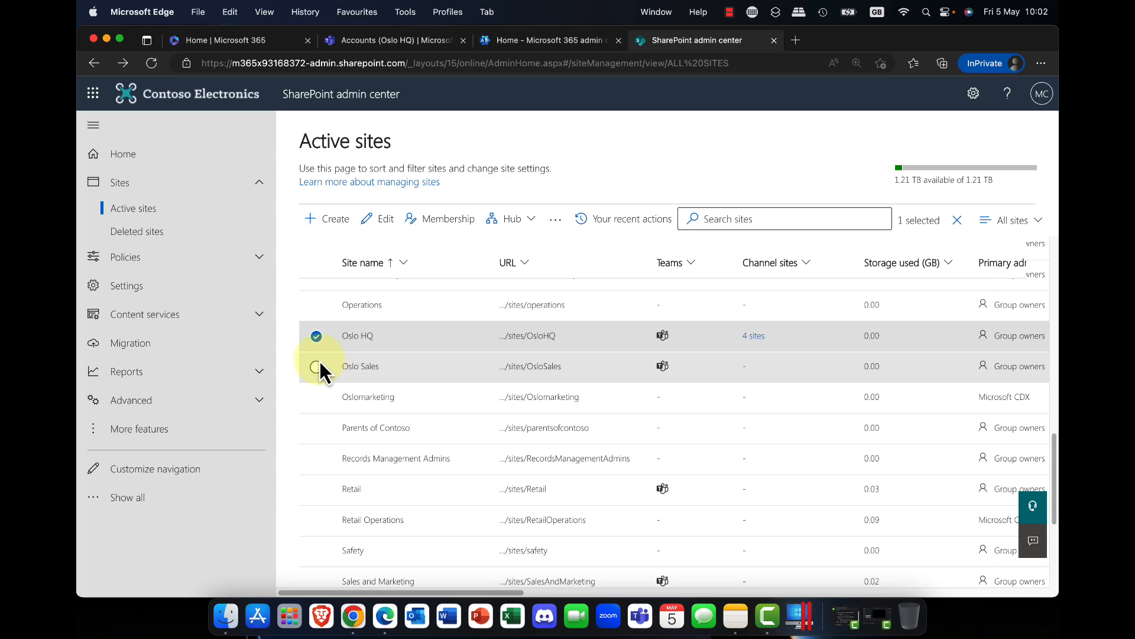
- Open the Oslo HQ site's details and review its general information and site activity
left_click(356, 338)
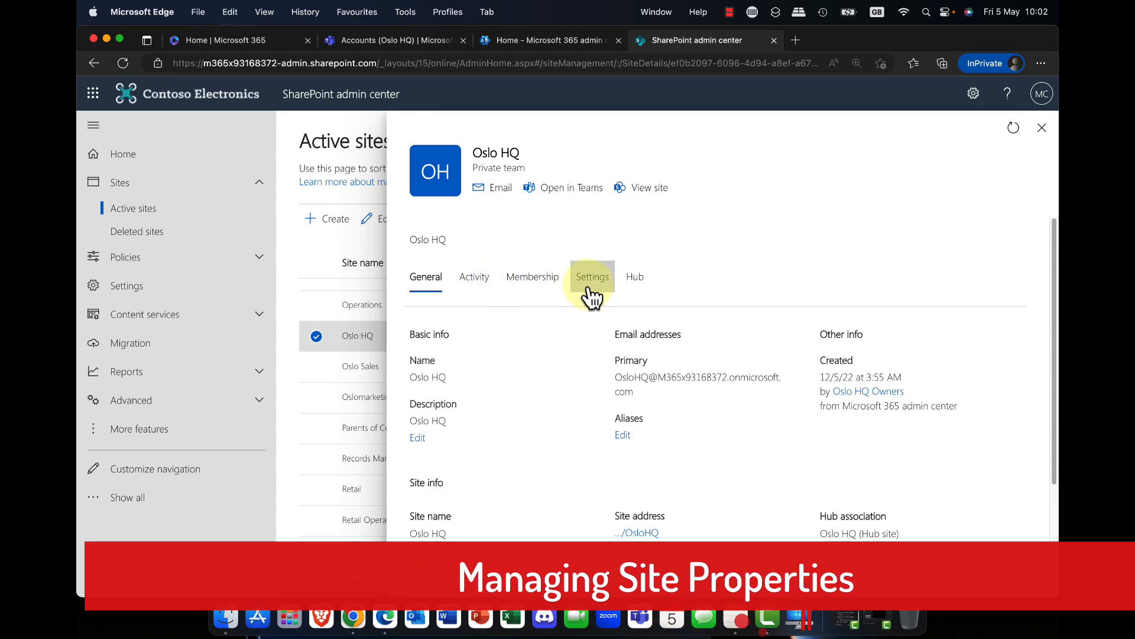
scroll(528, 368, "down", 4)
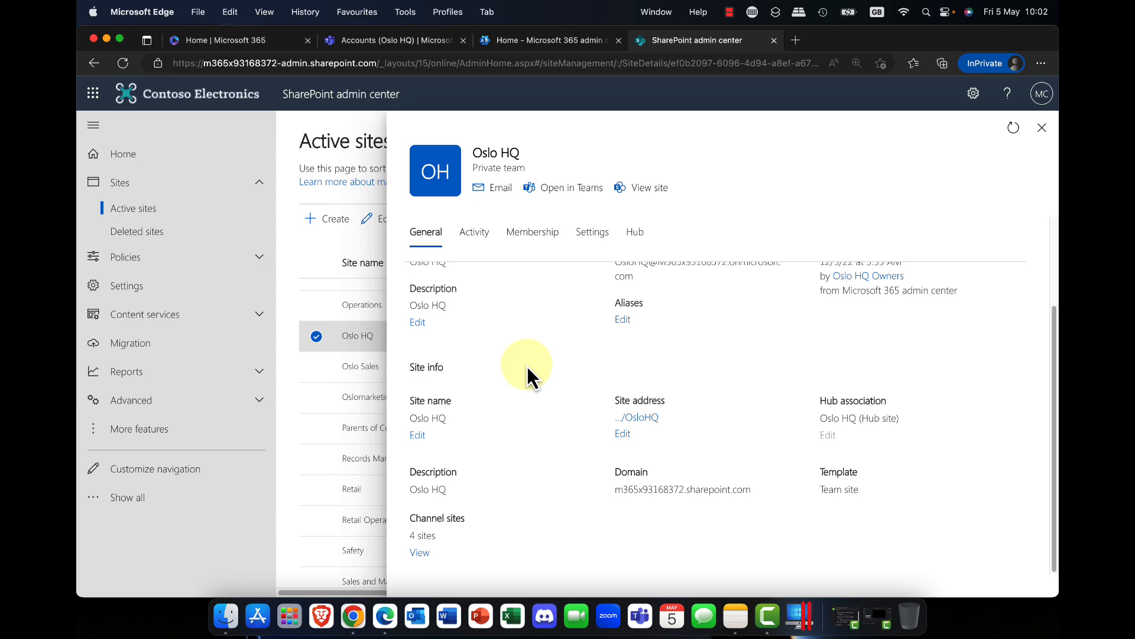
scroll(527, 366, "up", 4)
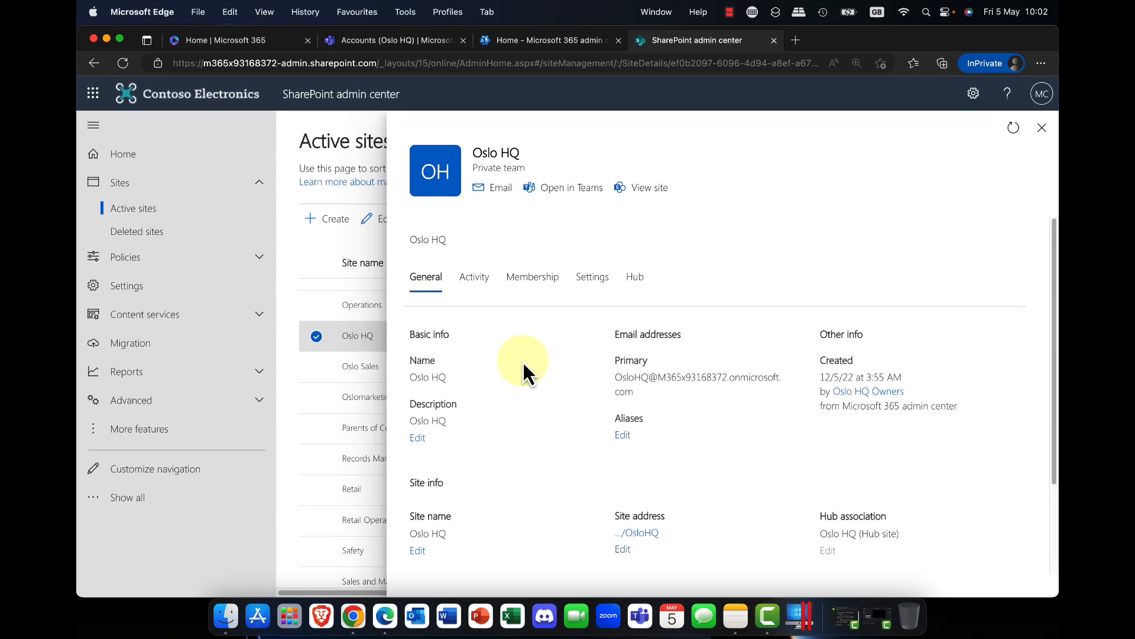
left_click(476, 278)
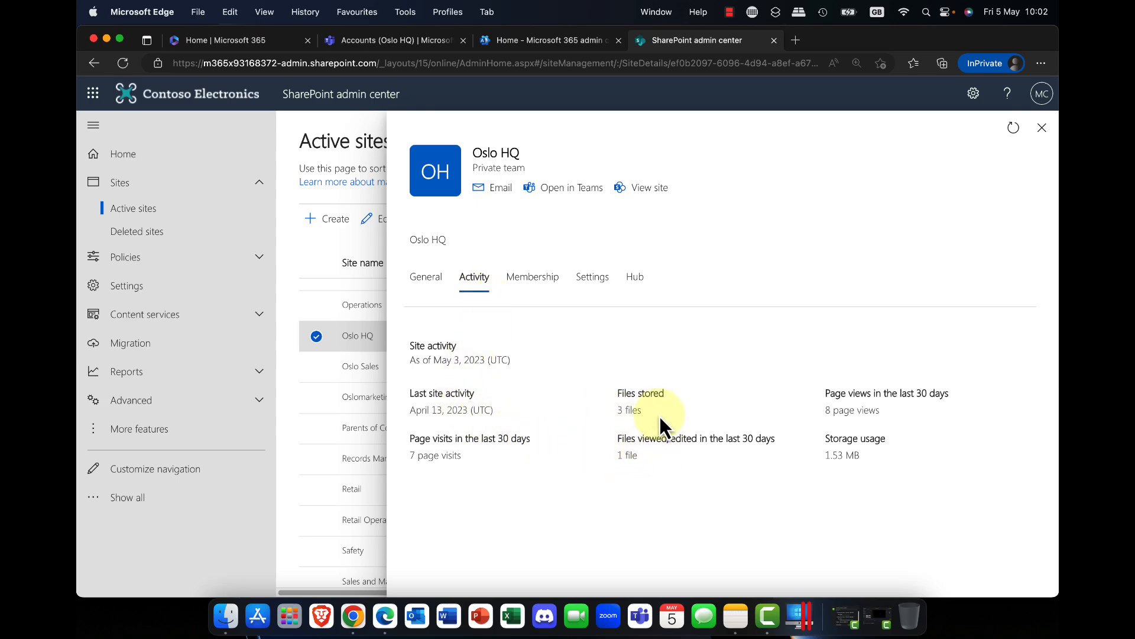
- Review the Oslo HQ site's membership, including its owners and the other membership roles
left_click(553, 283)
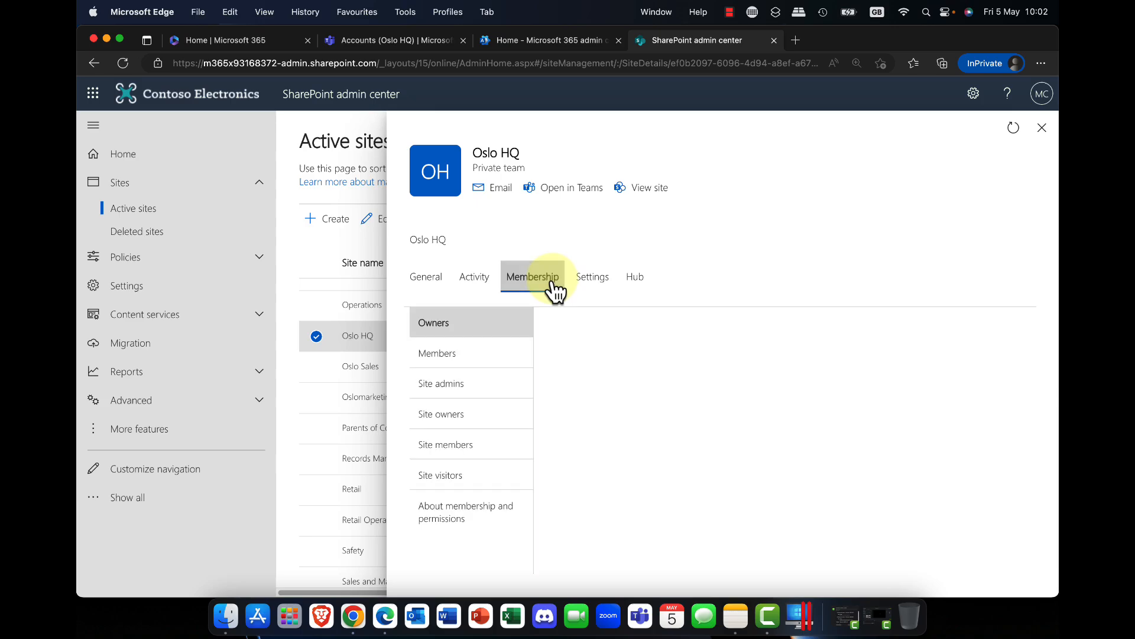
left_click(552, 340)
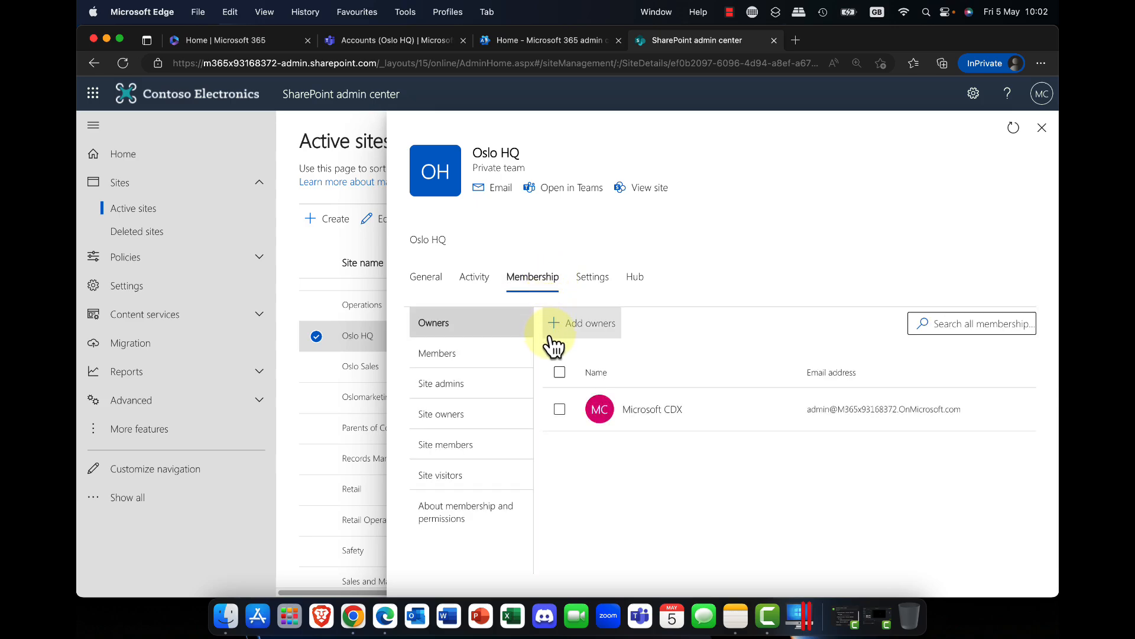
left_click(497, 354)
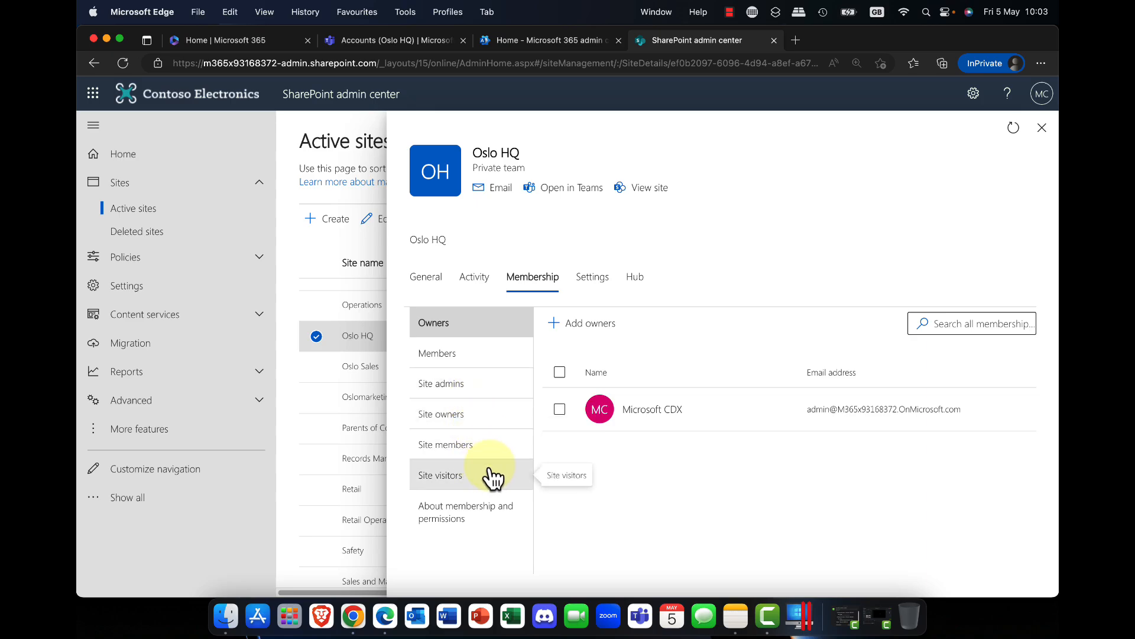
- Review Oslo HQ's email and privacy settings, switching the option for outside people to email the team off and on again
left_click(596, 286)
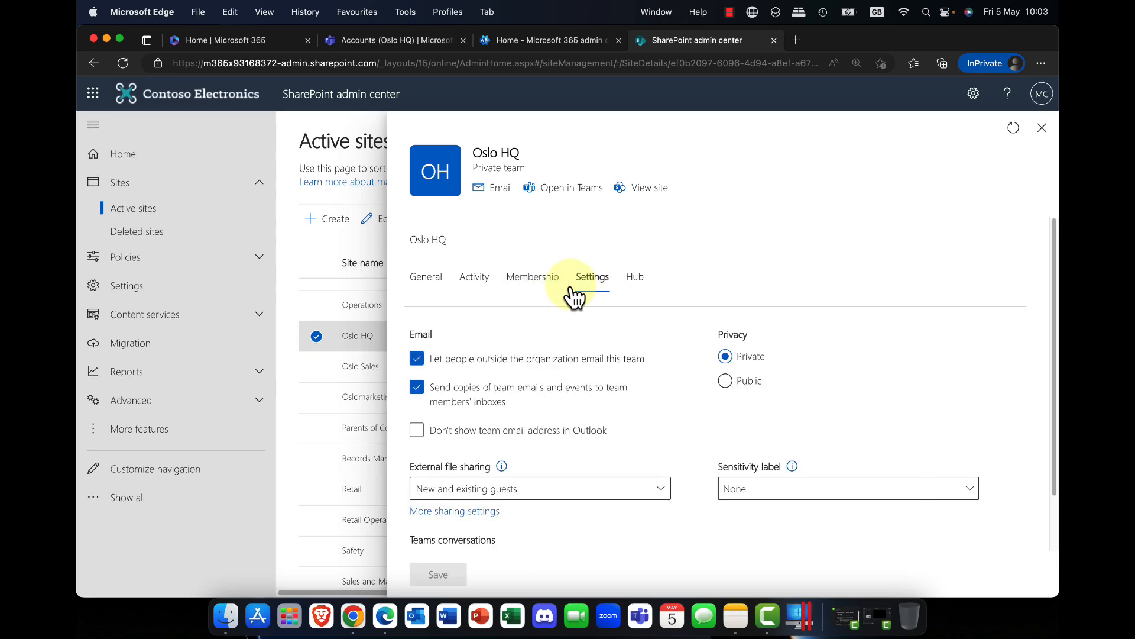
scroll(578, 297, "down", 2)
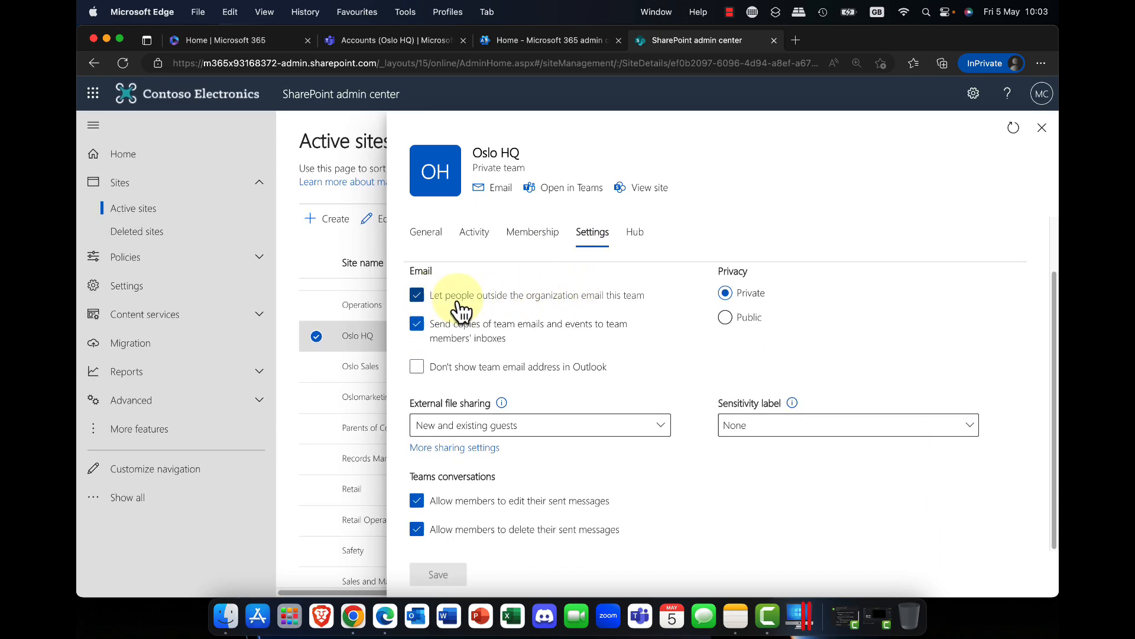
left_click(418, 296)
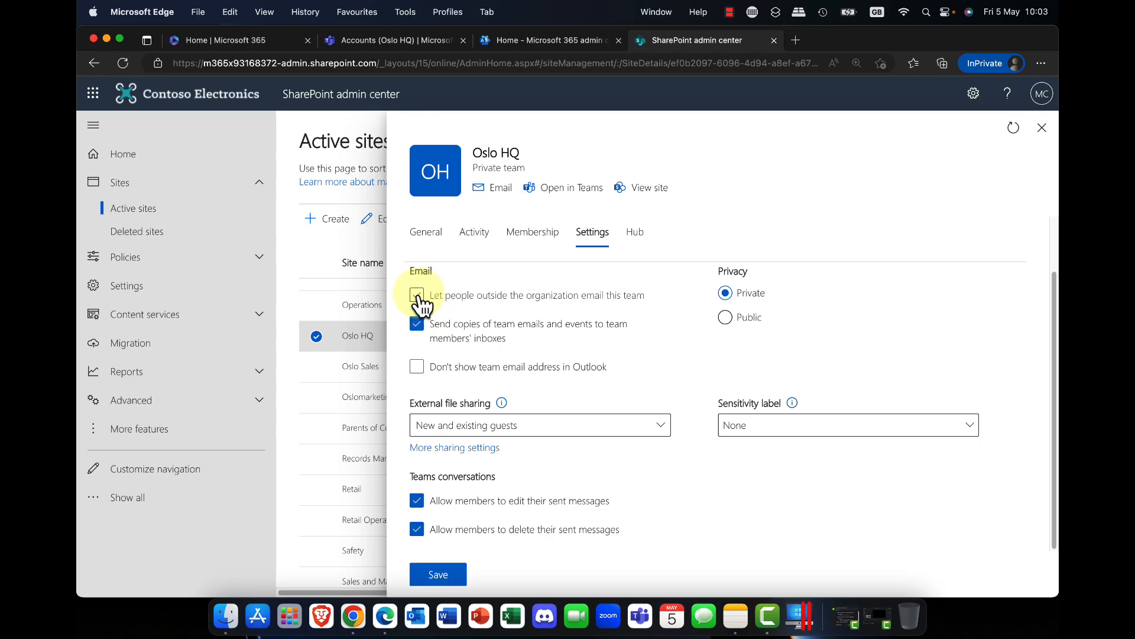
left_click(421, 298)
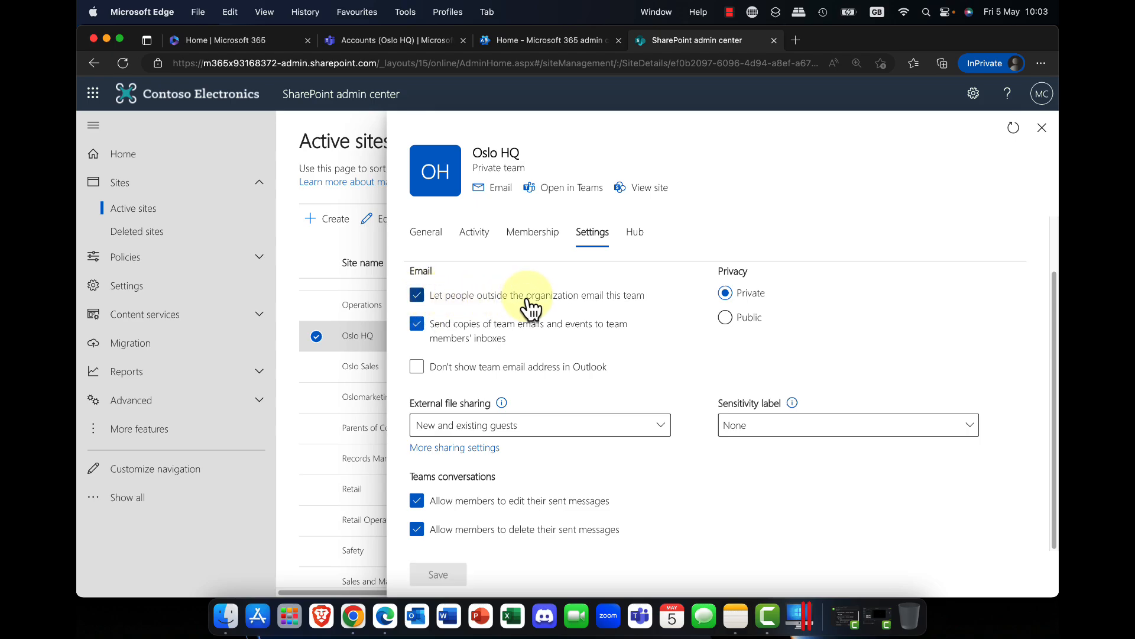
scroll(529, 301, "up", 1)
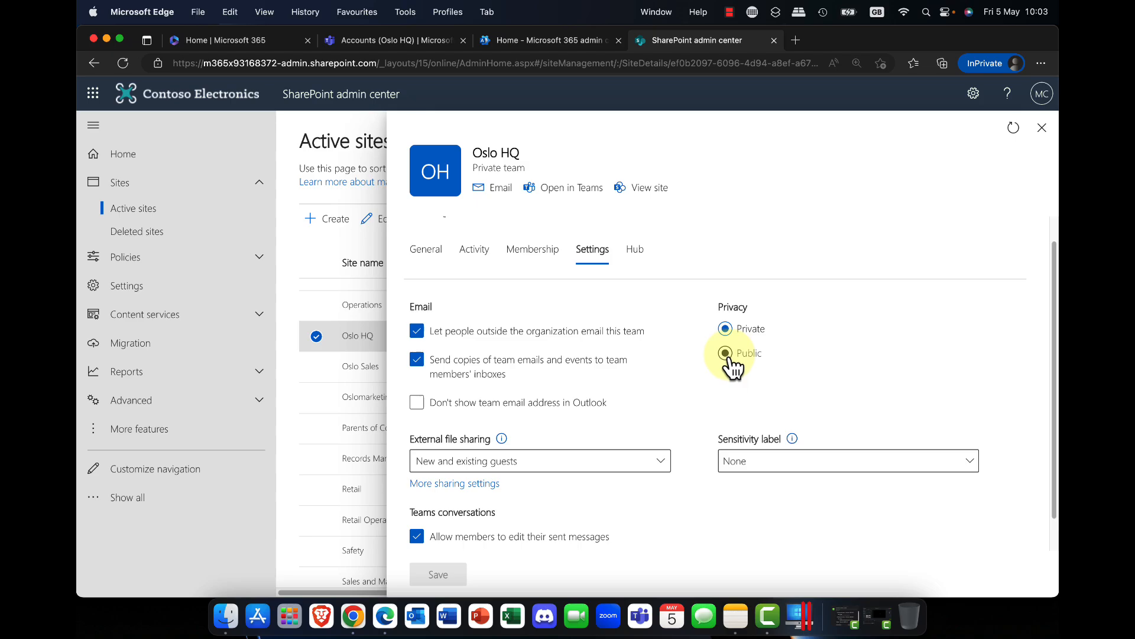
scroll(729, 356, "down", 1)
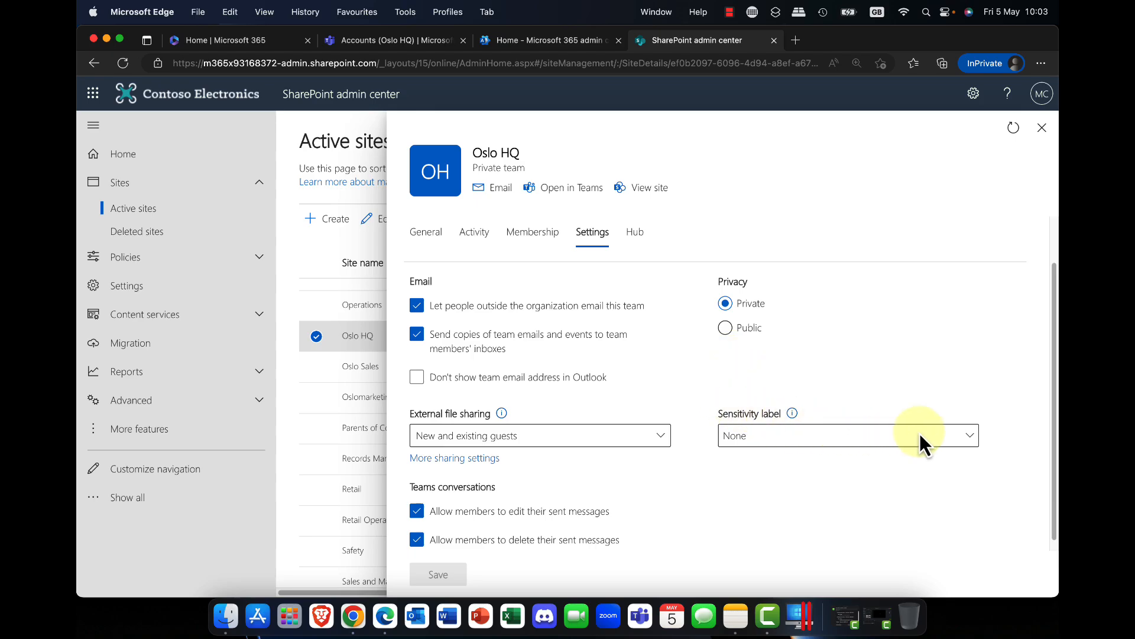
- View the sensitivity labels available for Oslo HQ without choosing one, and close the site's details
left_click(965, 442)
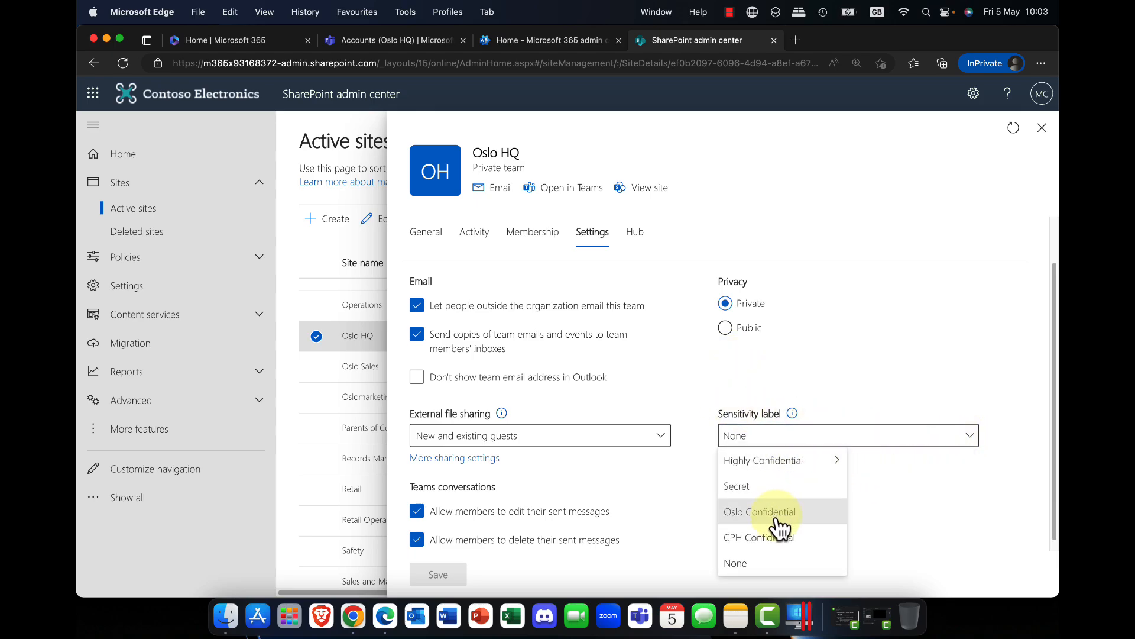
left_click(850, 388)
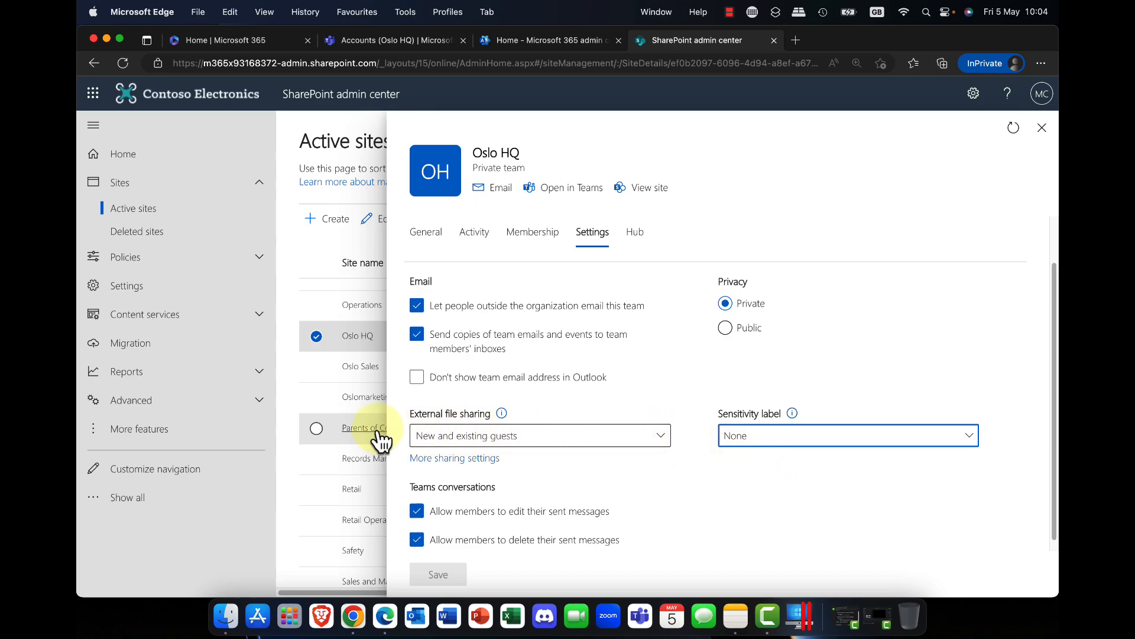
scroll(544, 437, "down", 1)
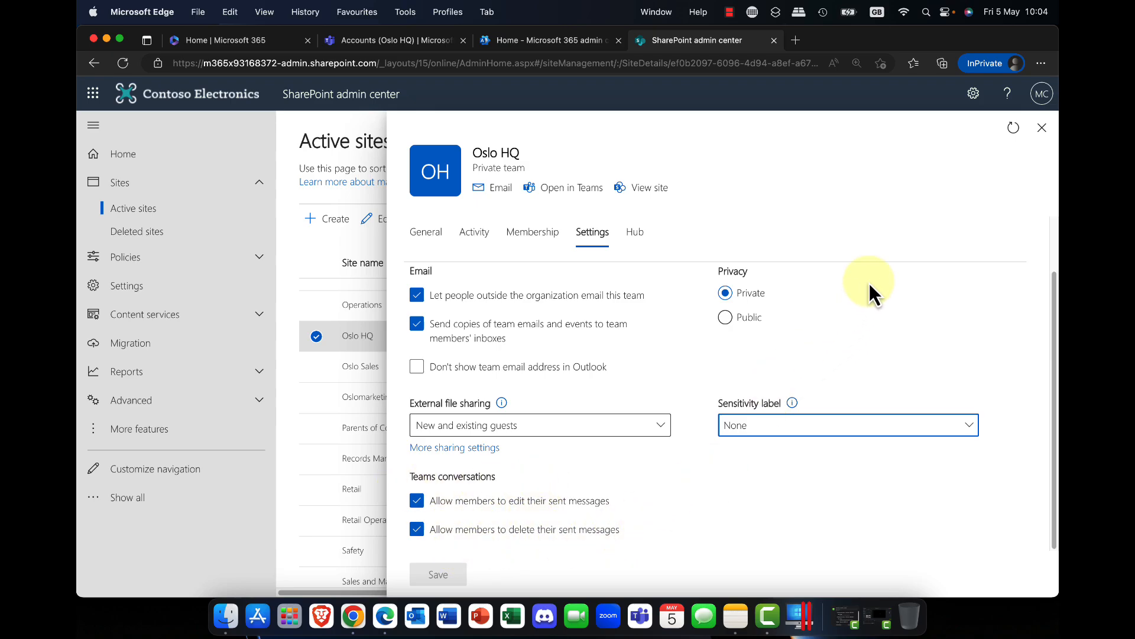
left_click(1042, 128)
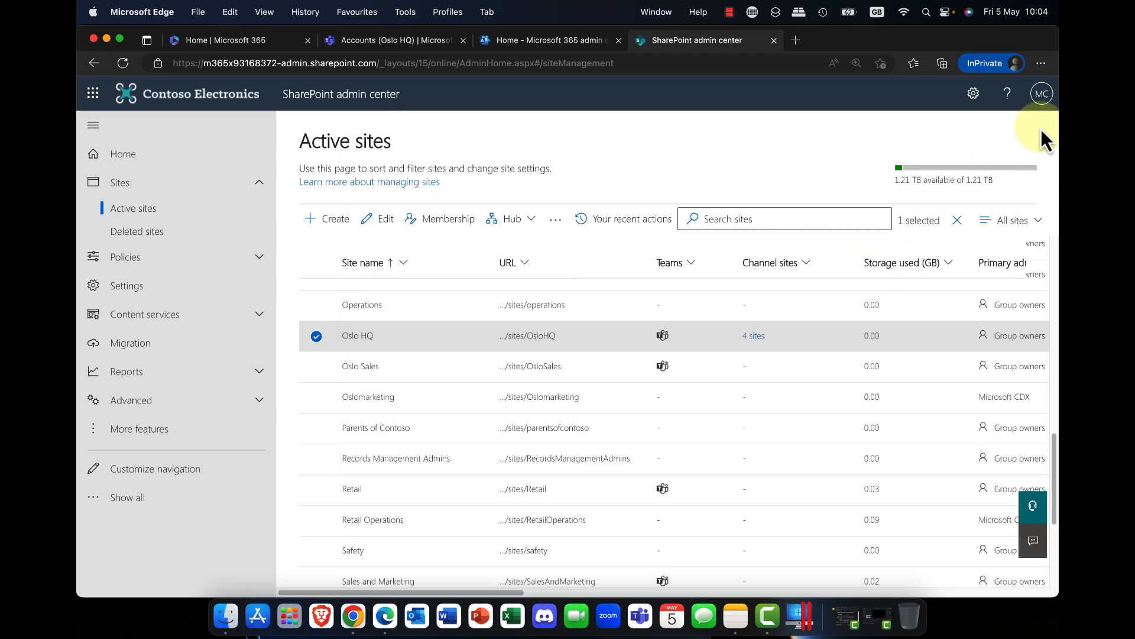
- Reopen the Oslo HQ site's details, check its hub registration, and close the details
left_click(343, 336)
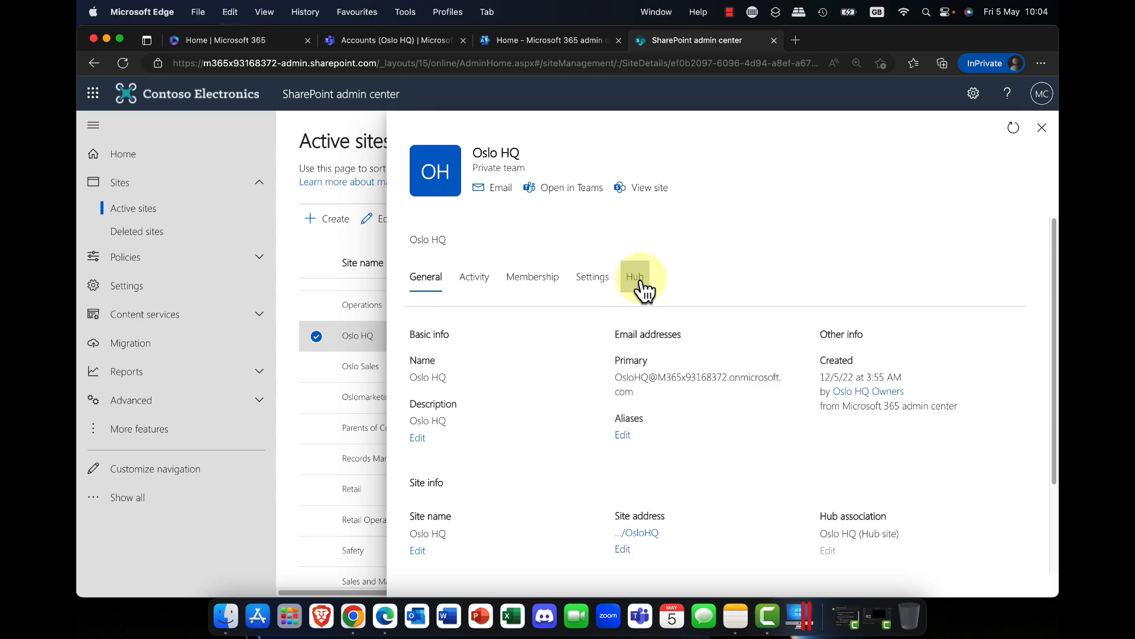
left_click(636, 277)
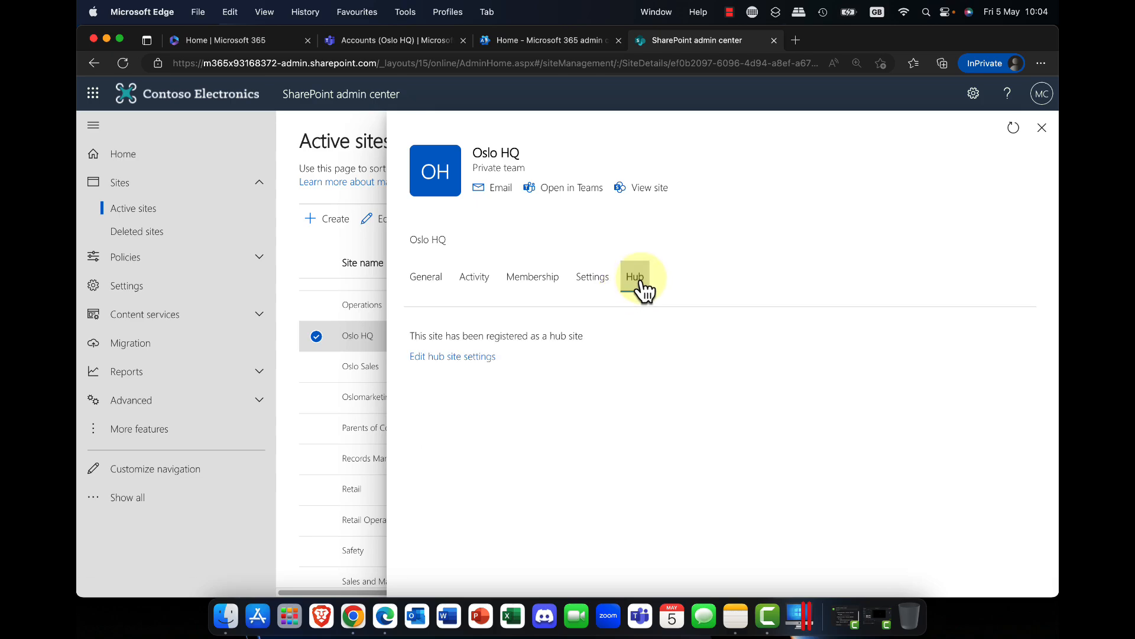
left_click(1043, 128)
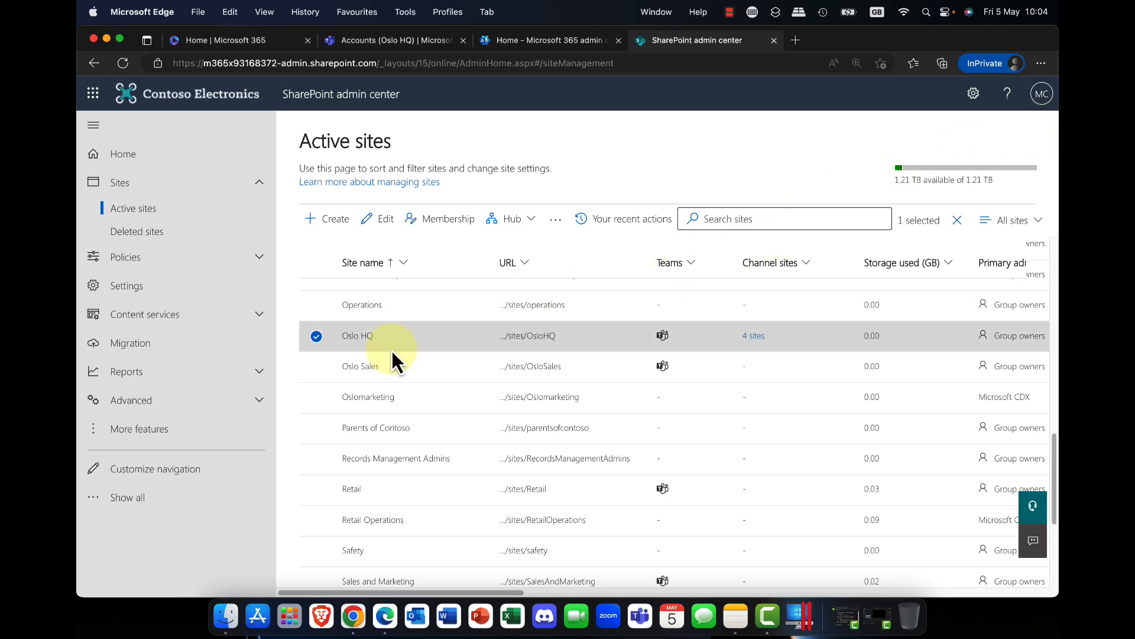
- View the Oslo HQ site through the site address in its details, and return to check the hub information before closing the details
left_click(361, 337)
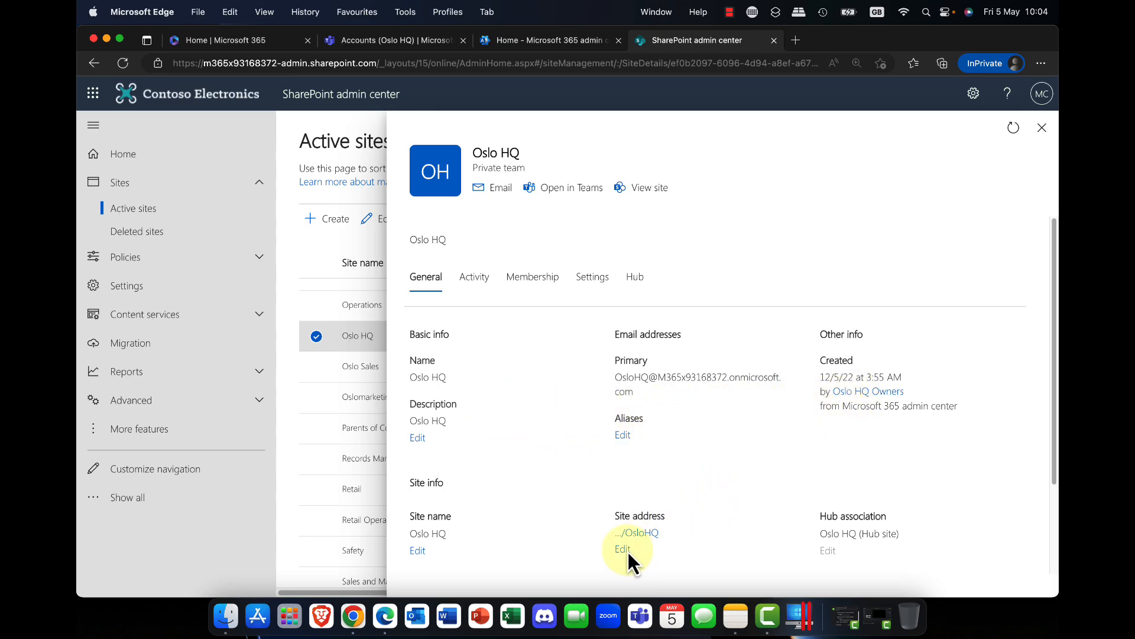
left_click(644, 532)
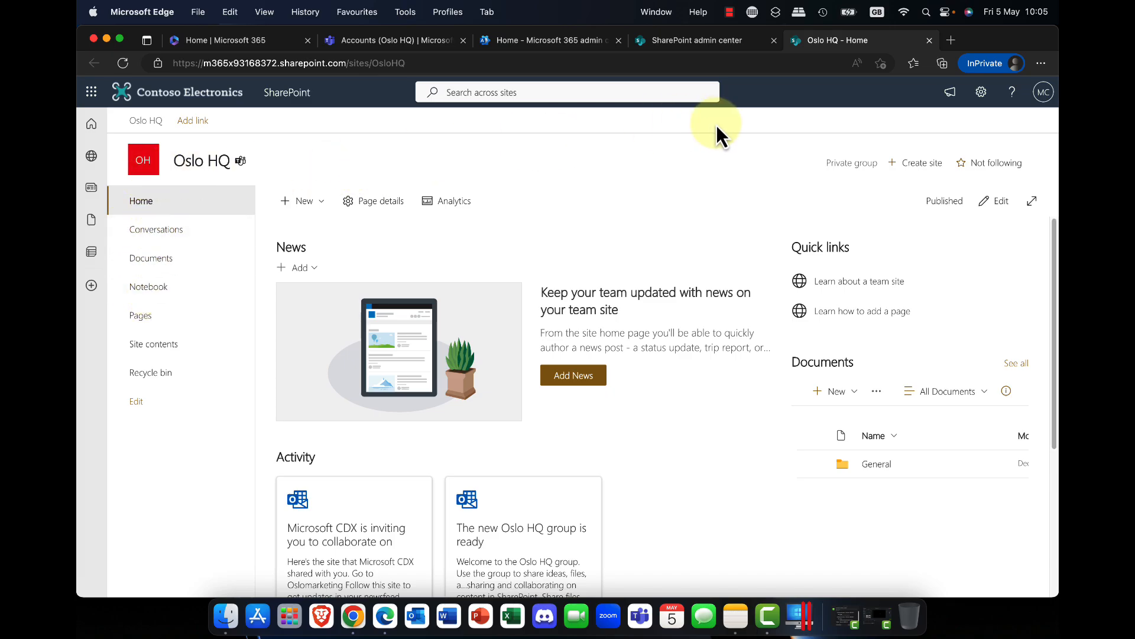
left_click(930, 41)
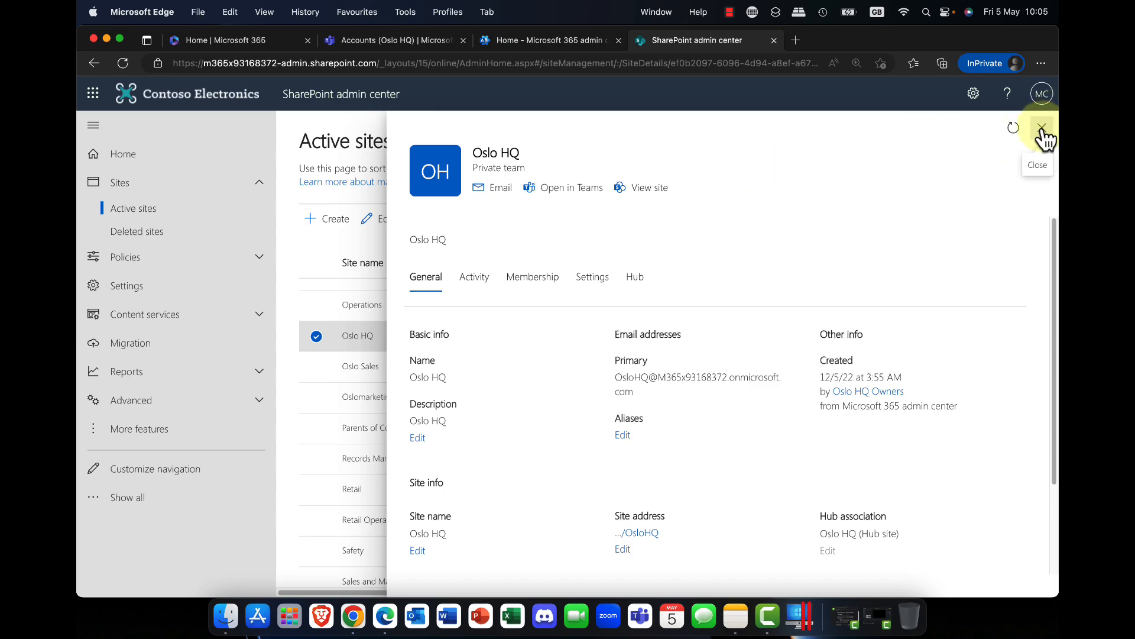
left_click(634, 282)
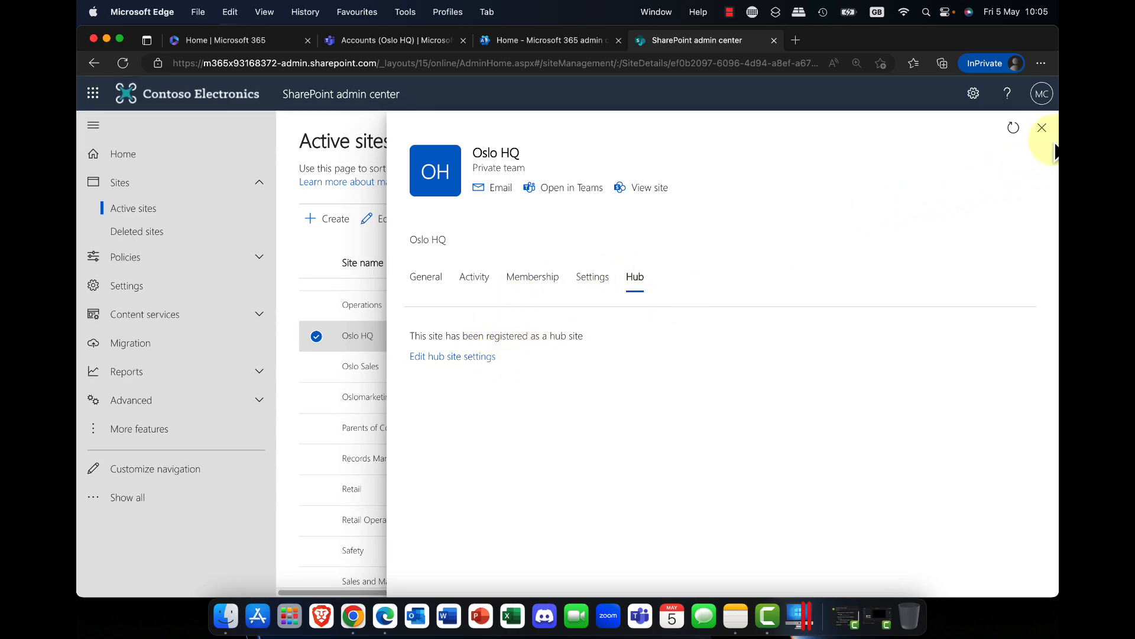
left_click(1042, 128)
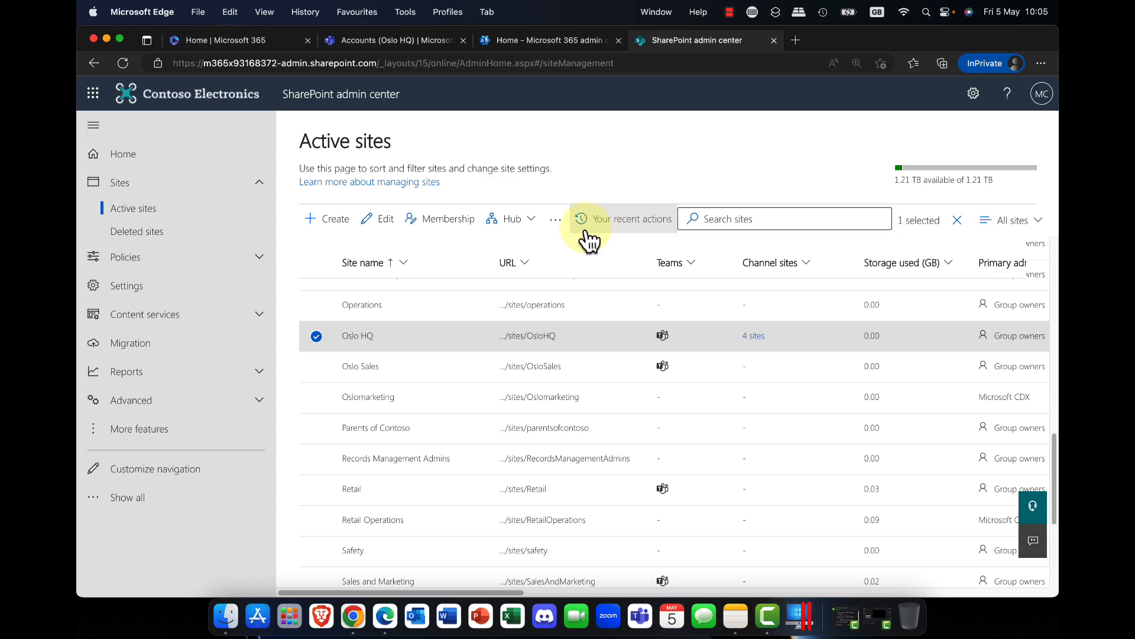
- Review Oslo HQ's hub site settings and its parent hub association options, close them without changes, and deselect the site
left_click(524, 221)
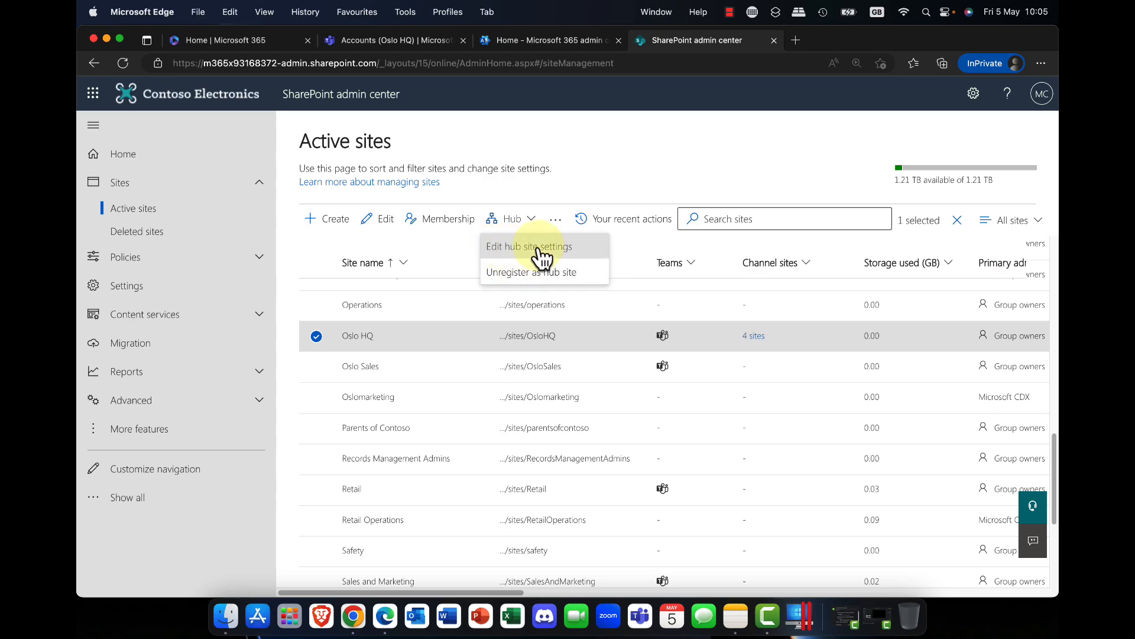
left_click(538, 247)
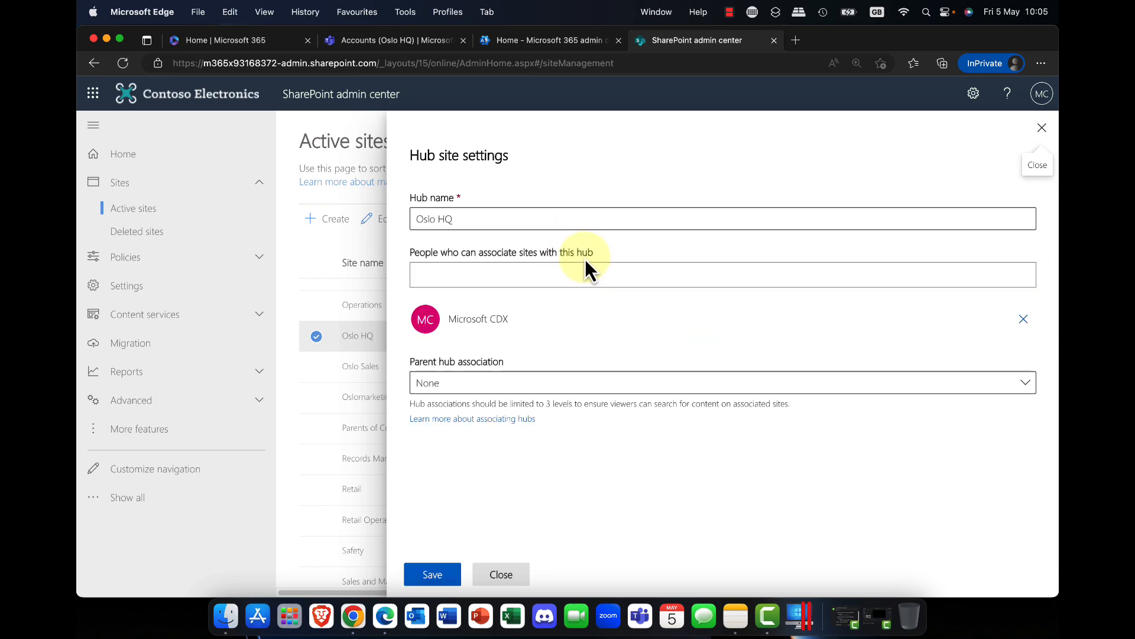
left_click(653, 385)
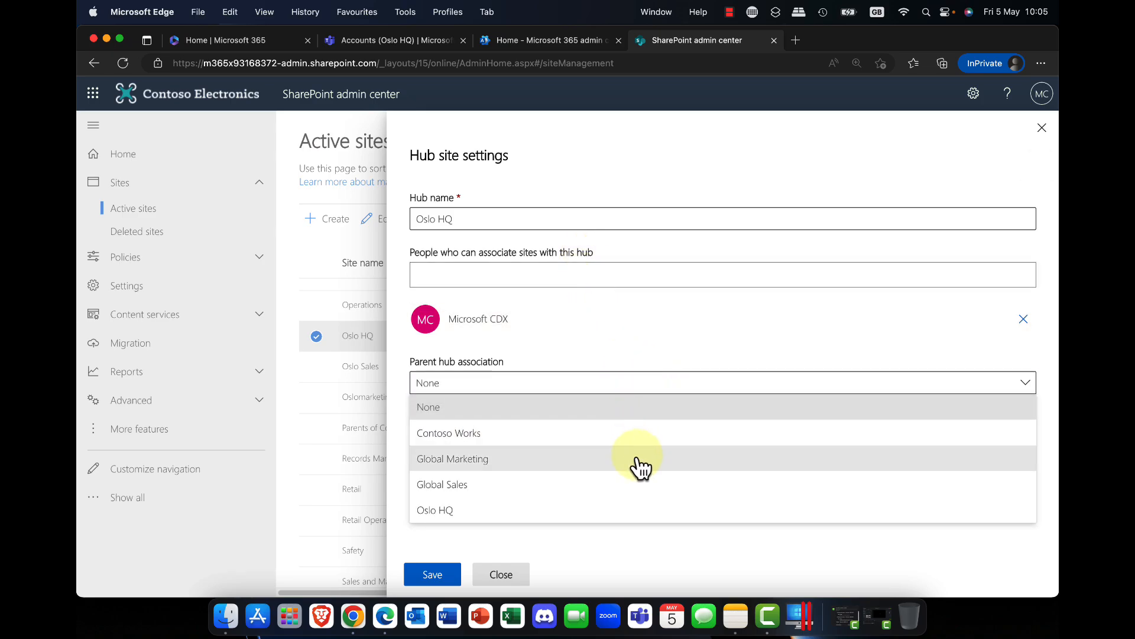
left_click(654, 331)
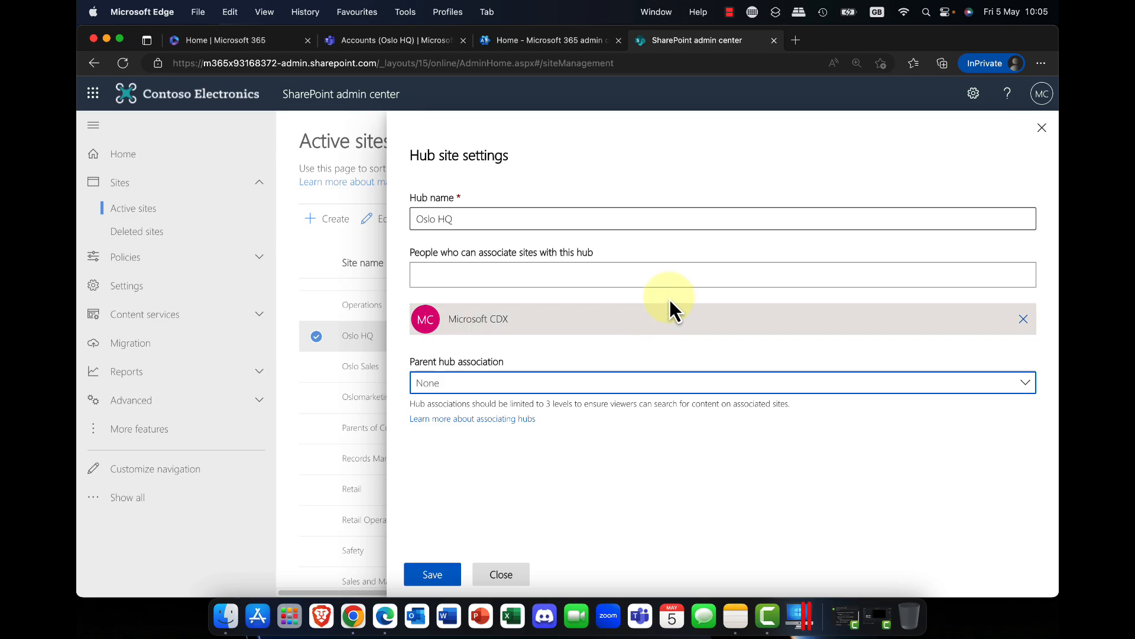
left_click(499, 575)
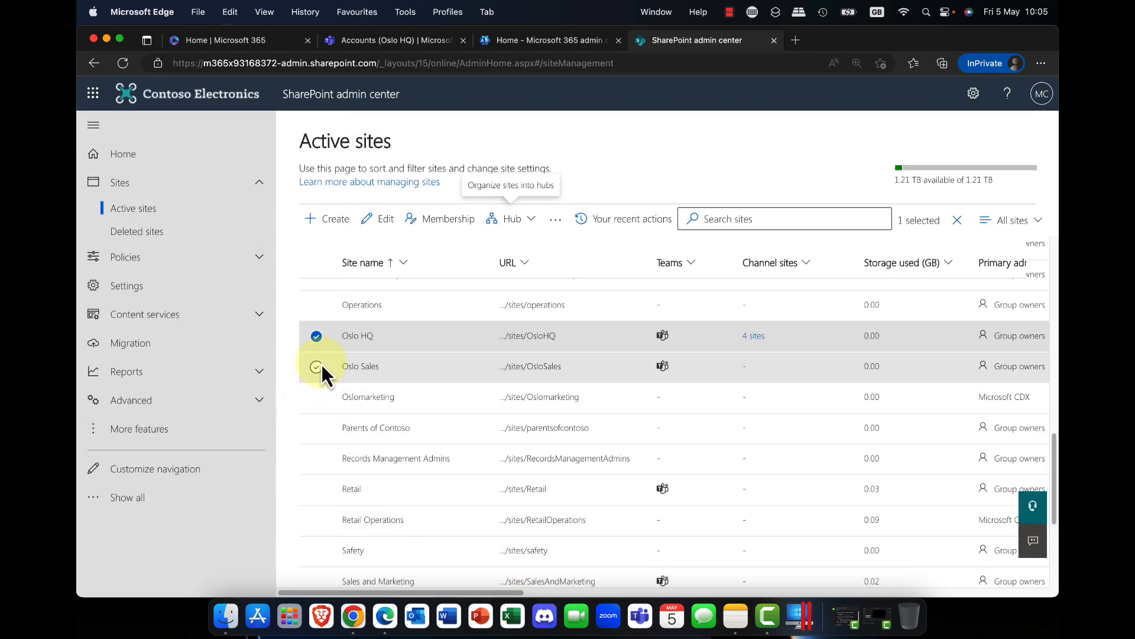
left_click(316, 336)
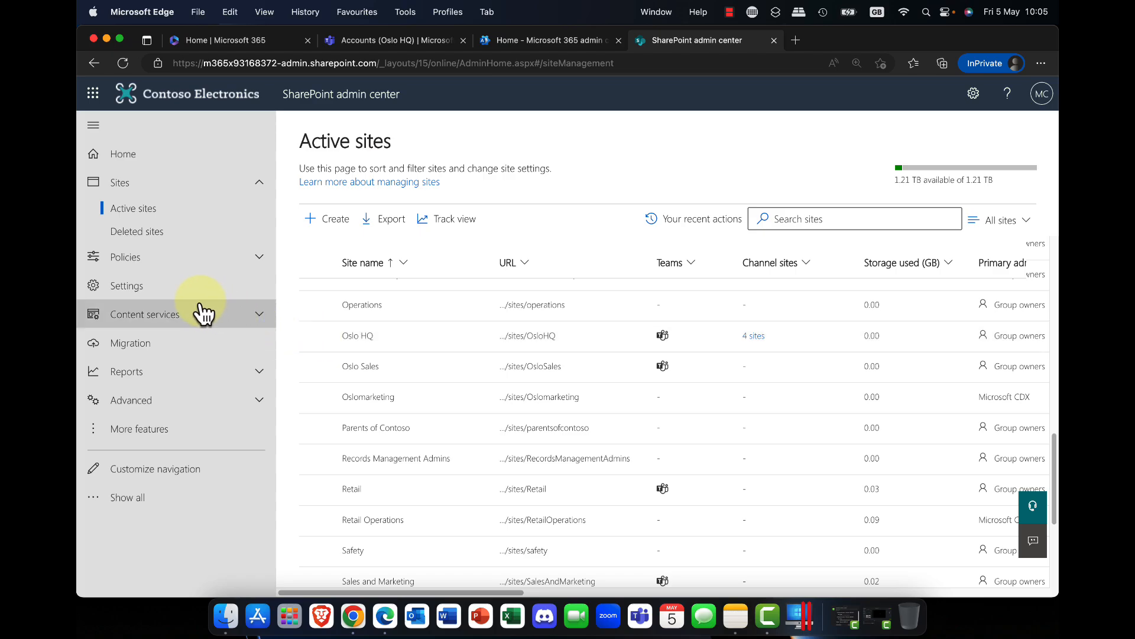
- Open the organization's sharing policies, set SharePoint and OneDrive external sharing to Anyone, and return both to New and existing guests
left_click(143, 268)
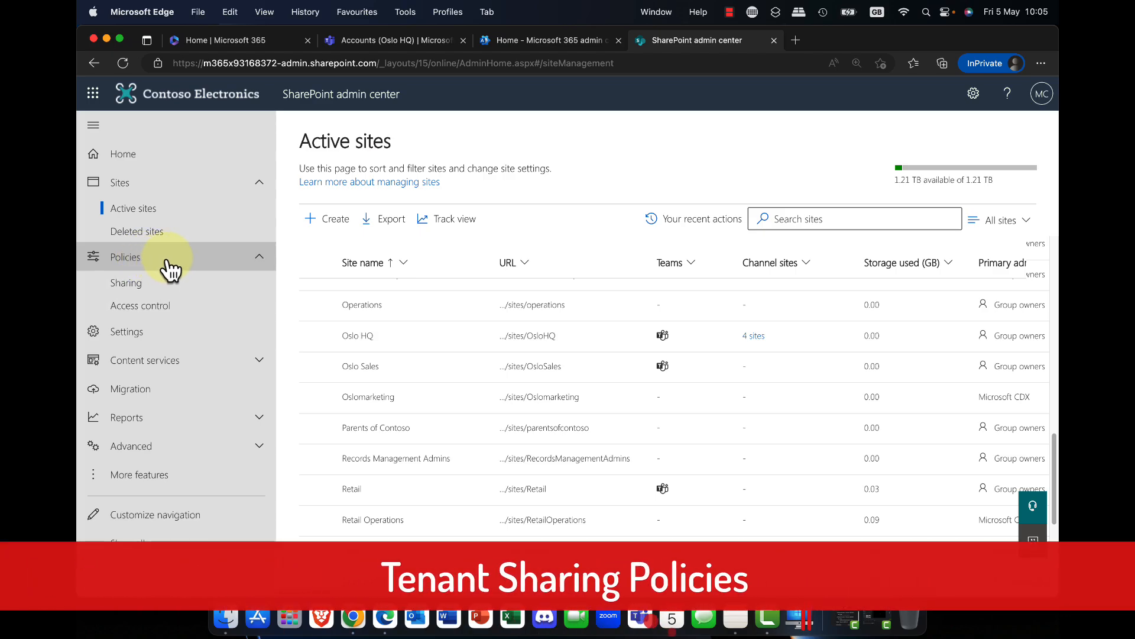
left_click(149, 292)
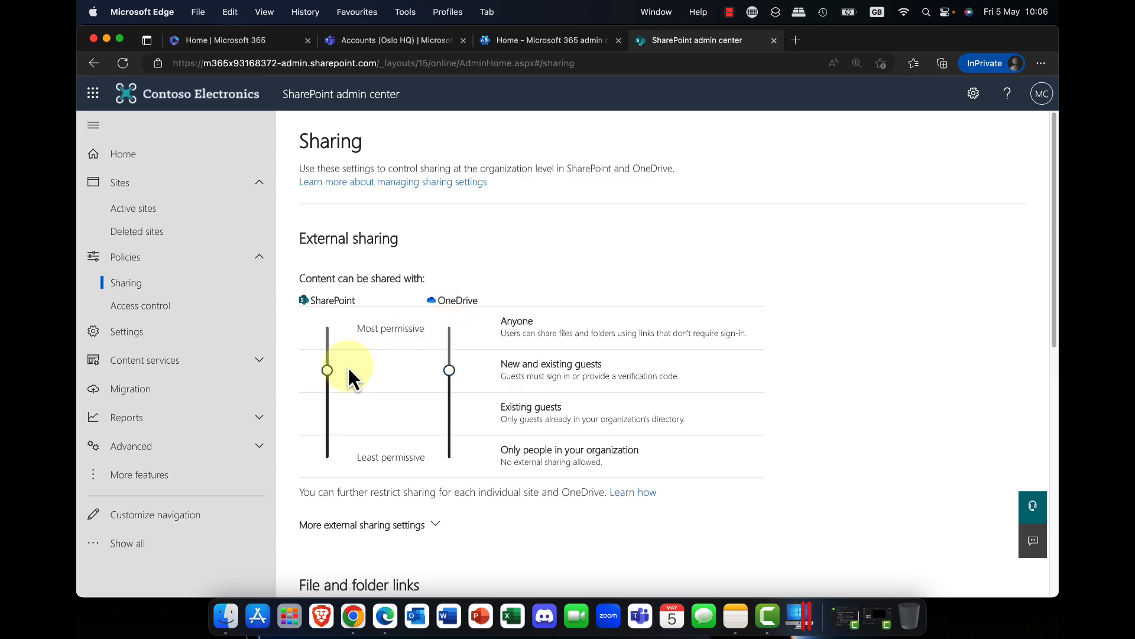
left_click_drag(327, 370, 329, 325)
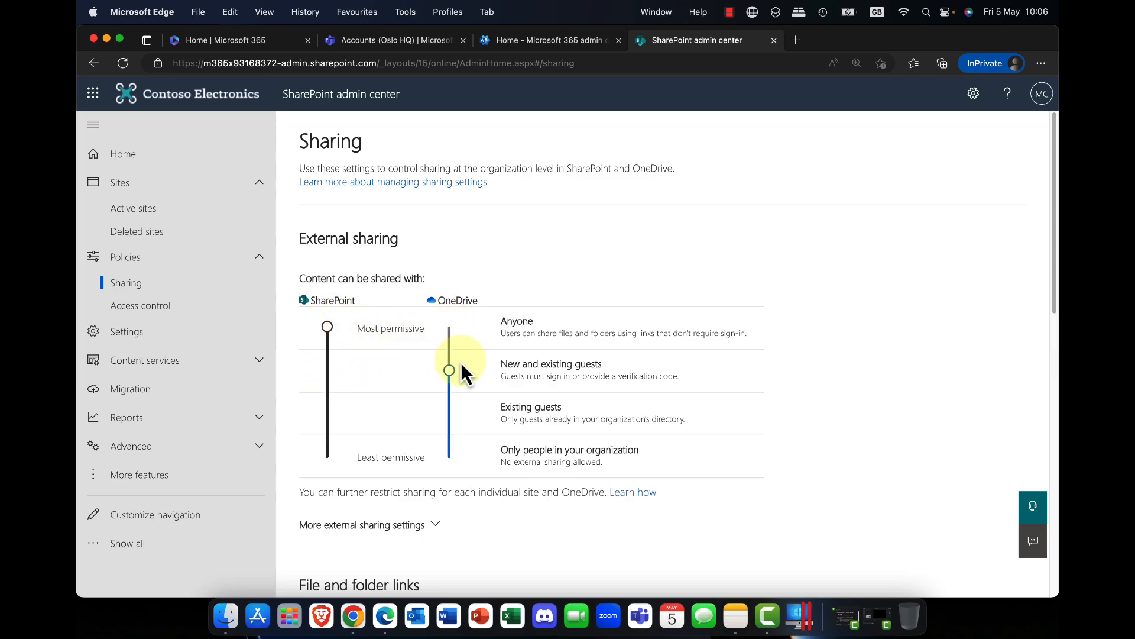
left_click_drag(450, 371, 450, 332)
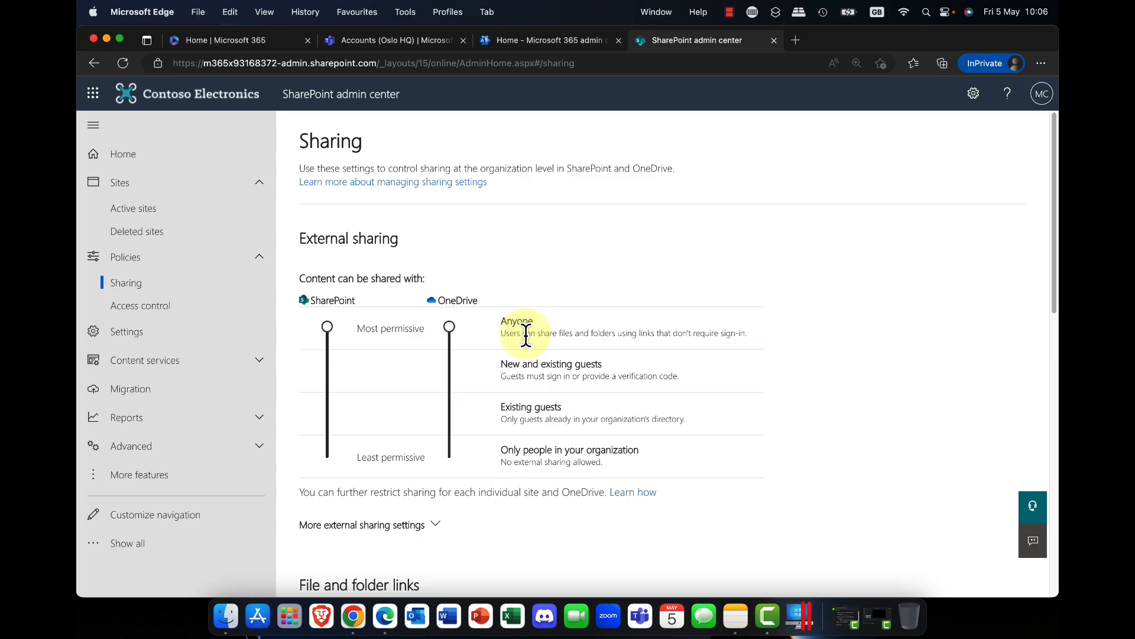
left_click(448, 355)
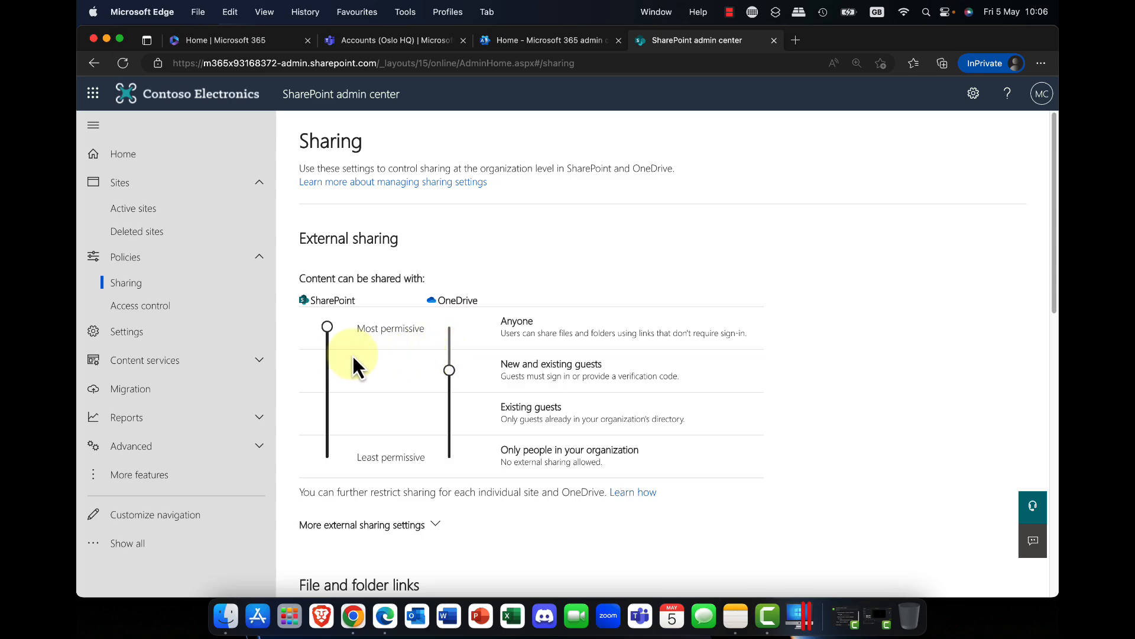
left_click(322, 363)
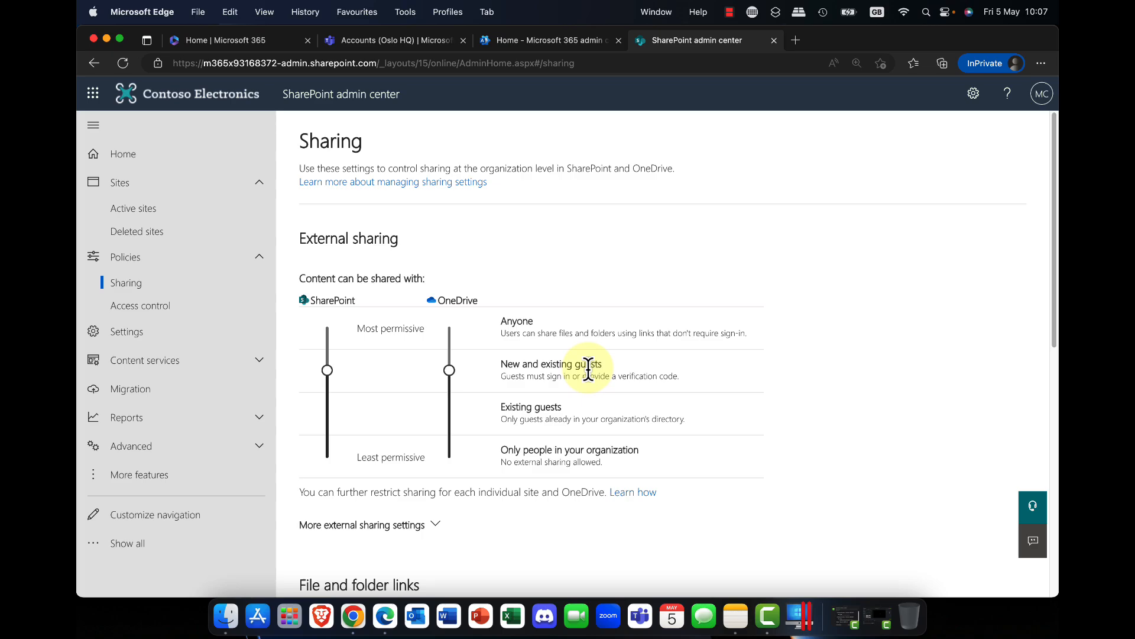
- Lower OneDrive and SharePoint external sharing to Existing guests and further to Only people in your organization
left_click(449, 413)
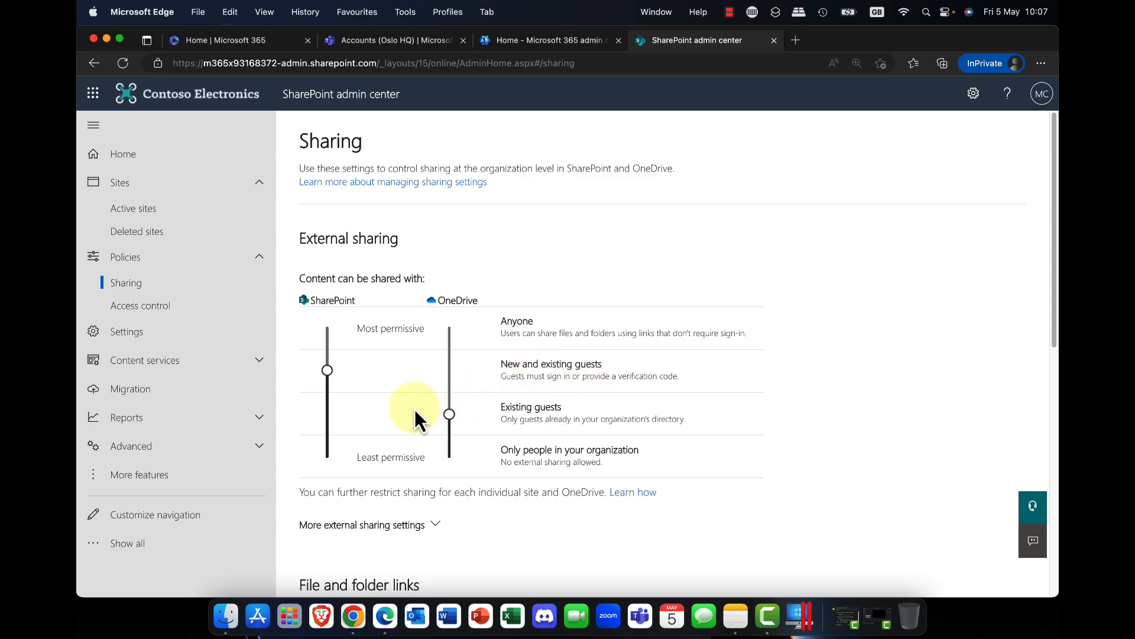
left_click(325, 412)
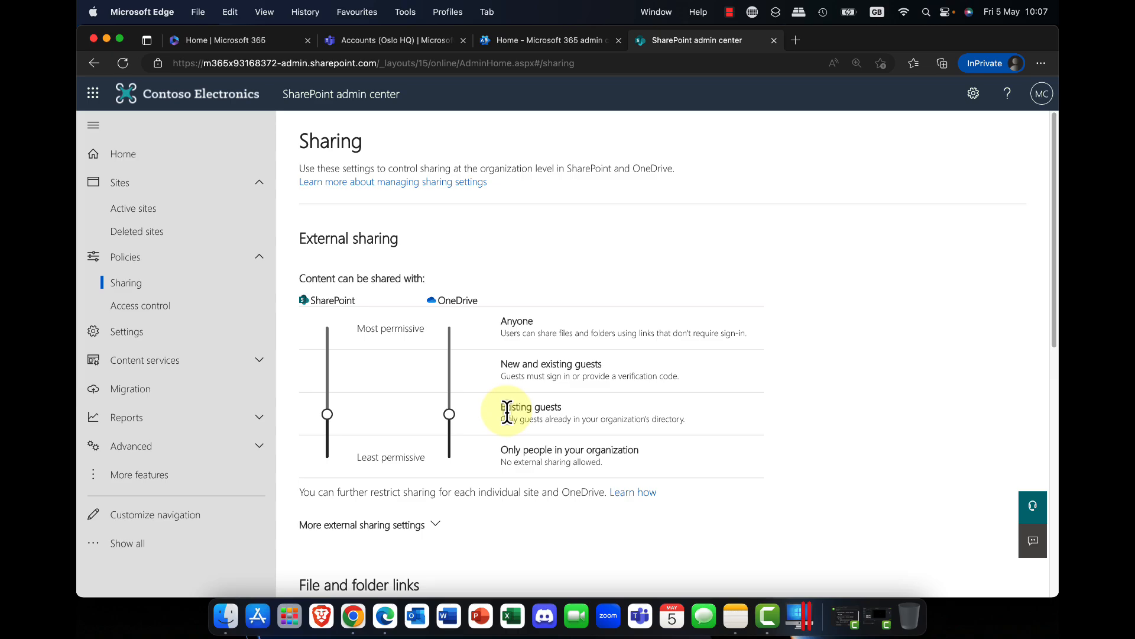
left_click(451, 457)
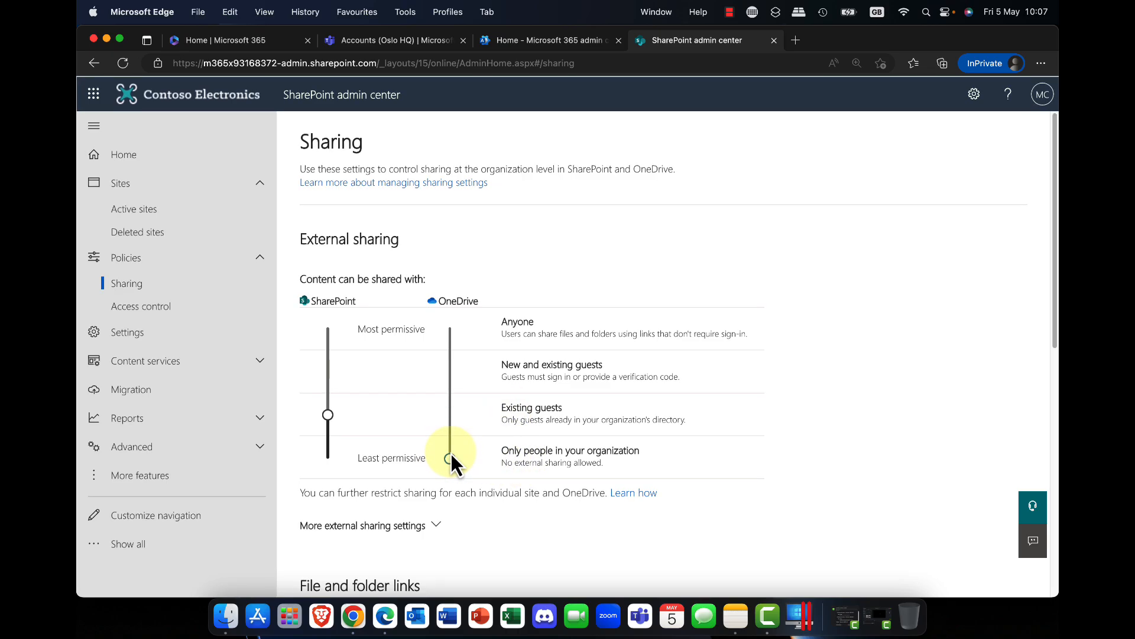
left_click(327, 456)
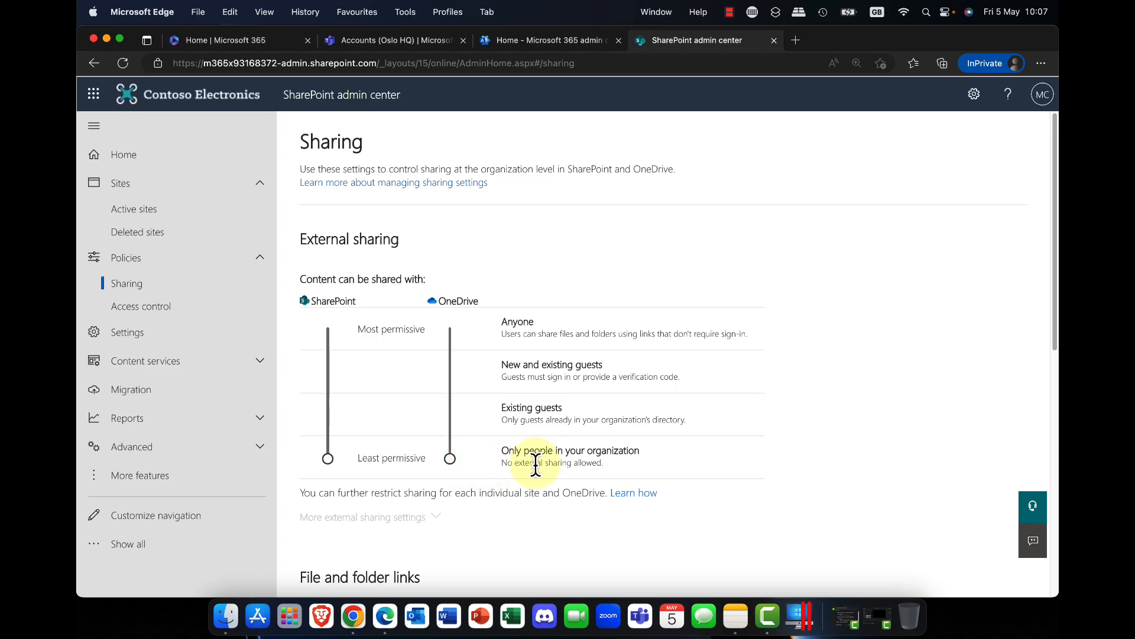
- Review the default file and folder link settings, keep Edit as the default link permission, and save the sharing policies
scroll(553, 463, "down", 2)
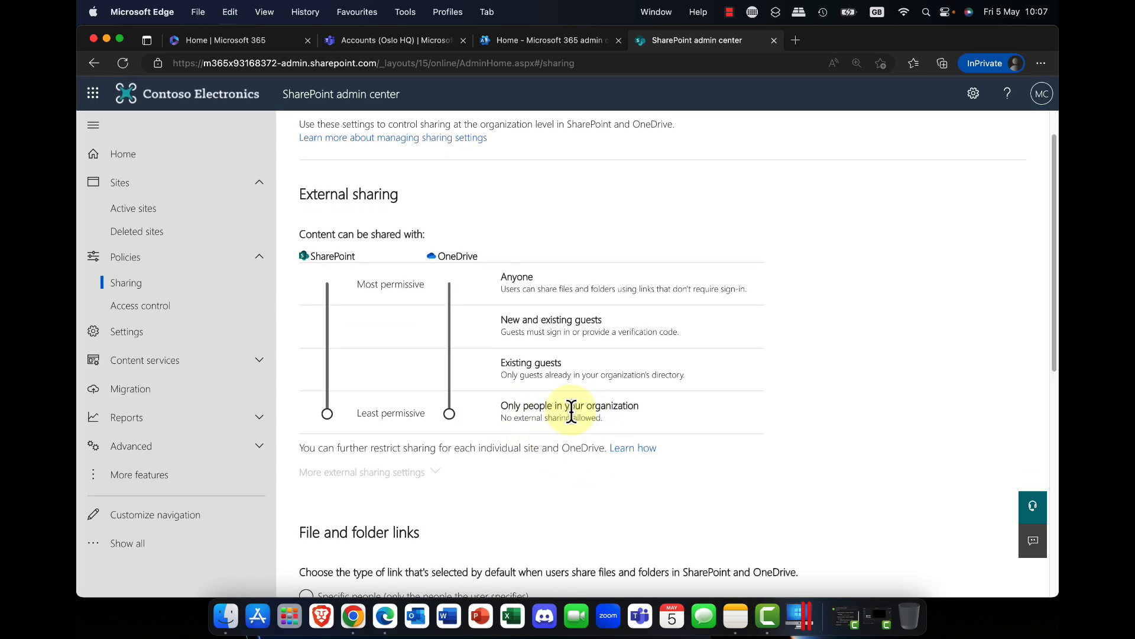
scroll(572, 409, "down", 5)
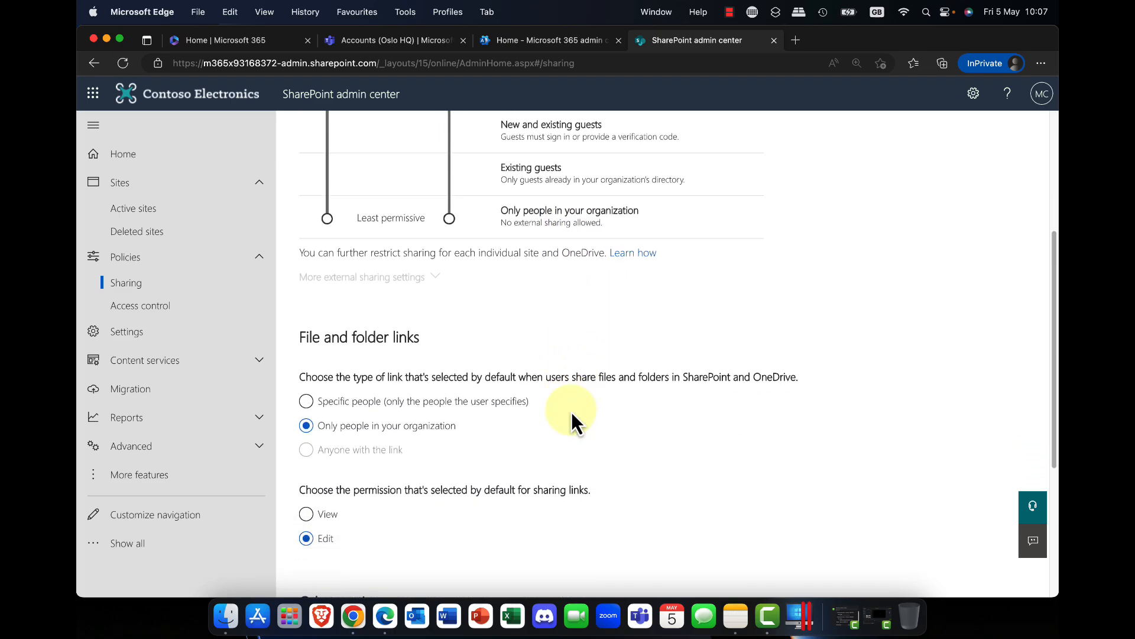
scroll(567, 411, "down", 2)
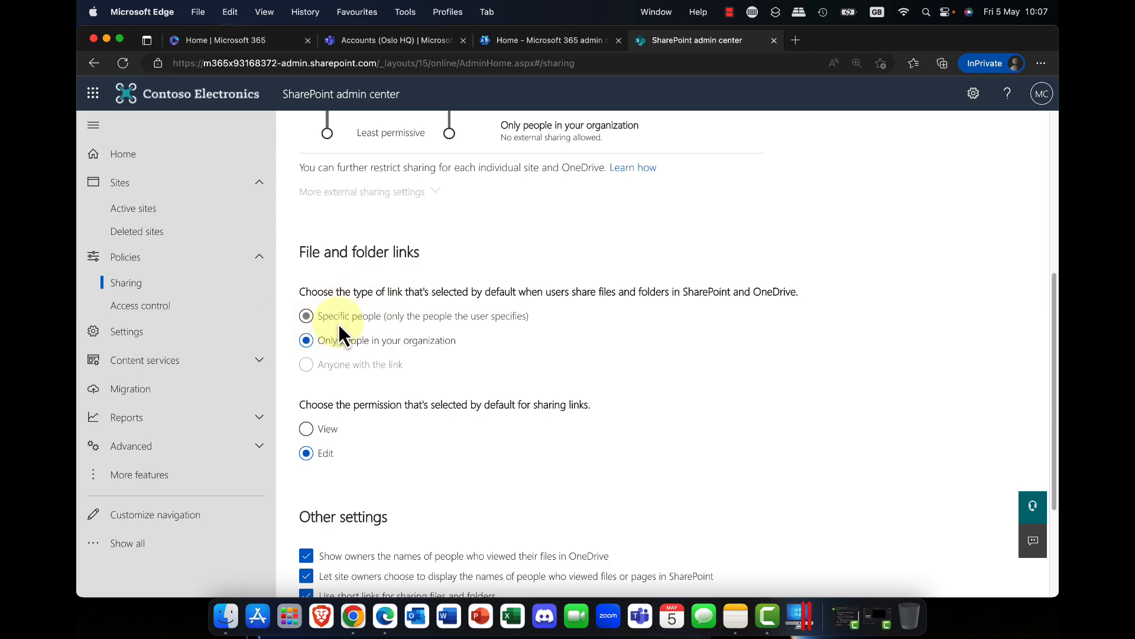
left_click(322, 435)
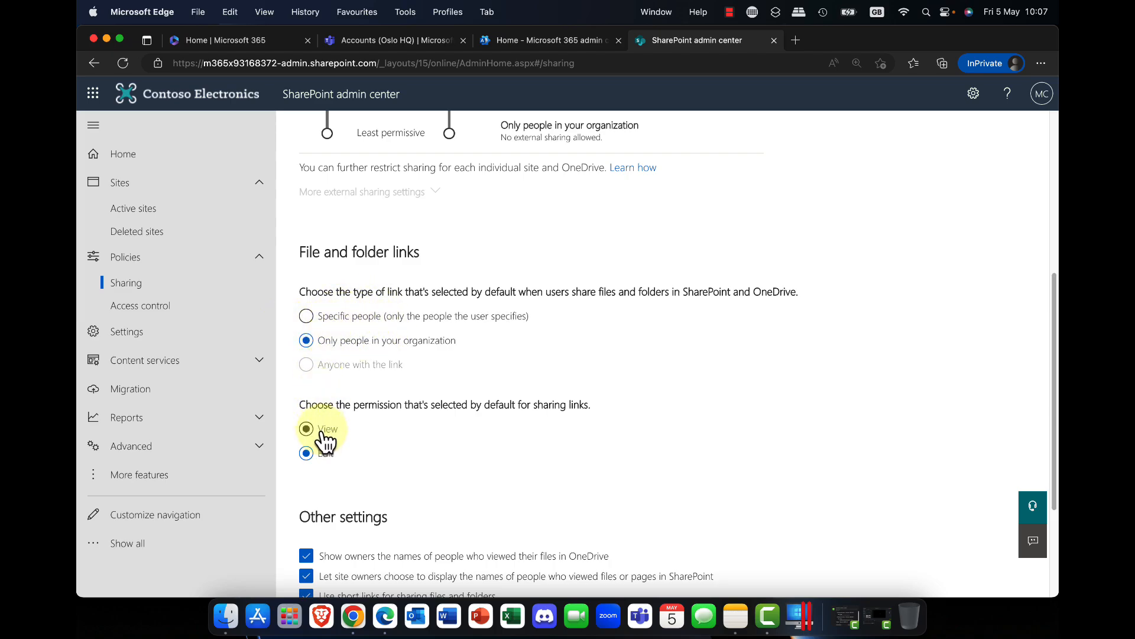
left_click(324, 455)
scroll(342, 453, "down", 2)
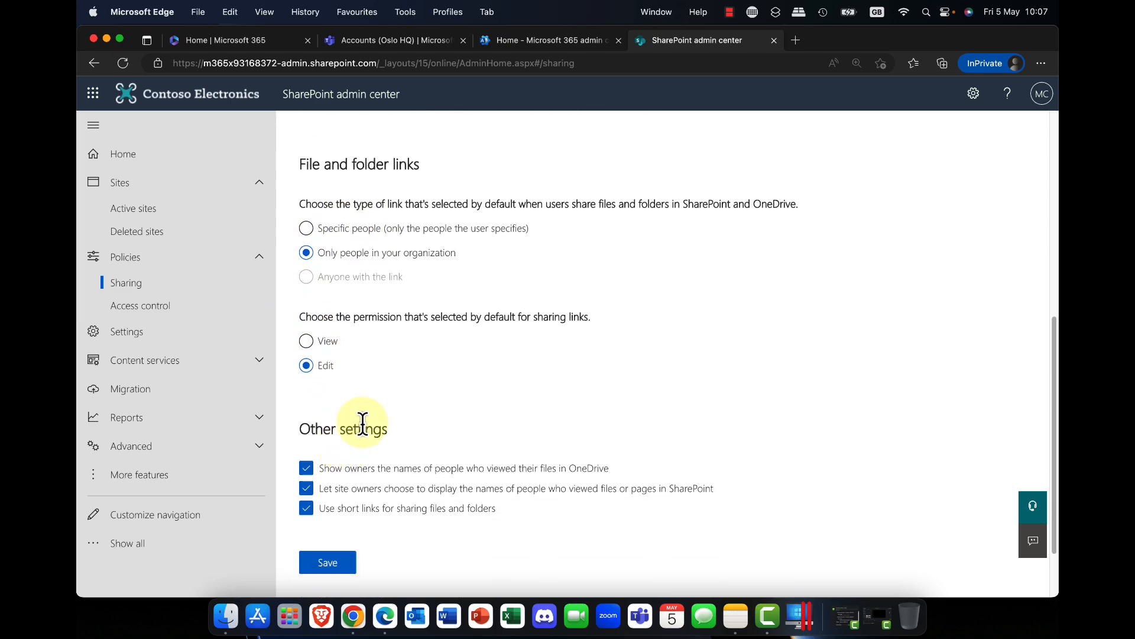
left_click(336, 563)
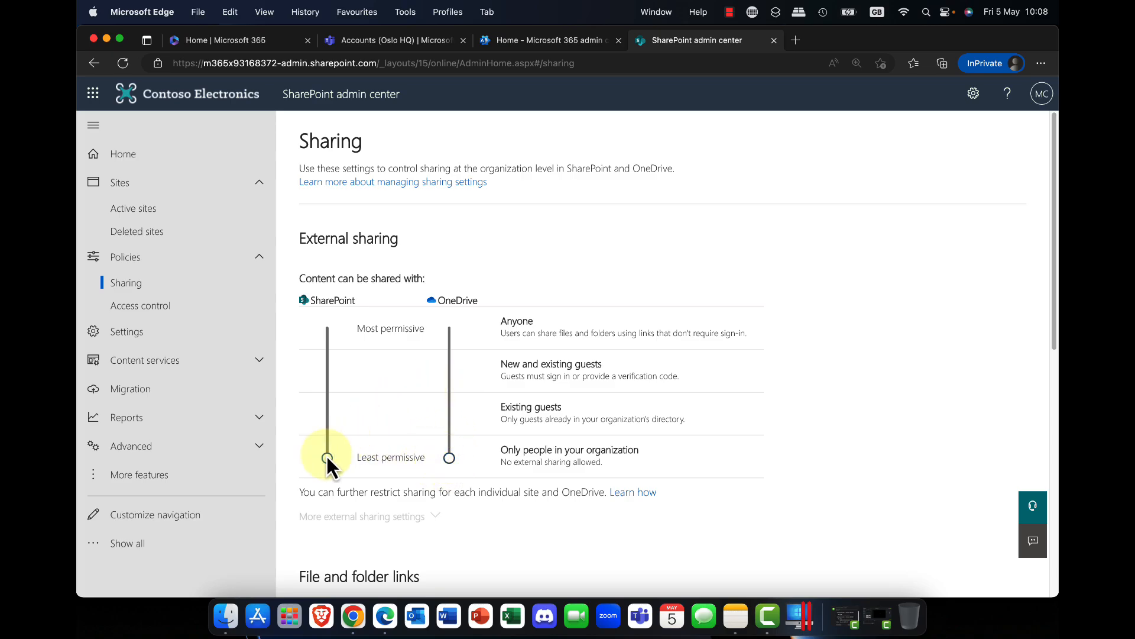
- Set external sharing for SharePoint and OneDrive to New and existing guests and save the sharing policies
left_click_drag(325, 459, 332, 370)
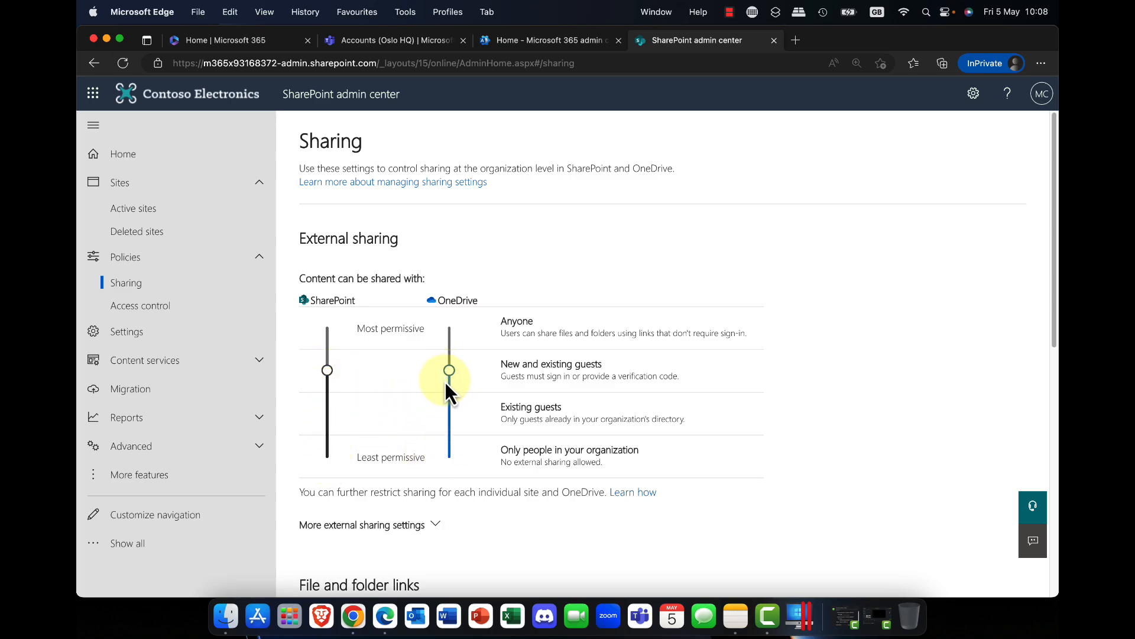
scroll(465, 392, "down", 5)
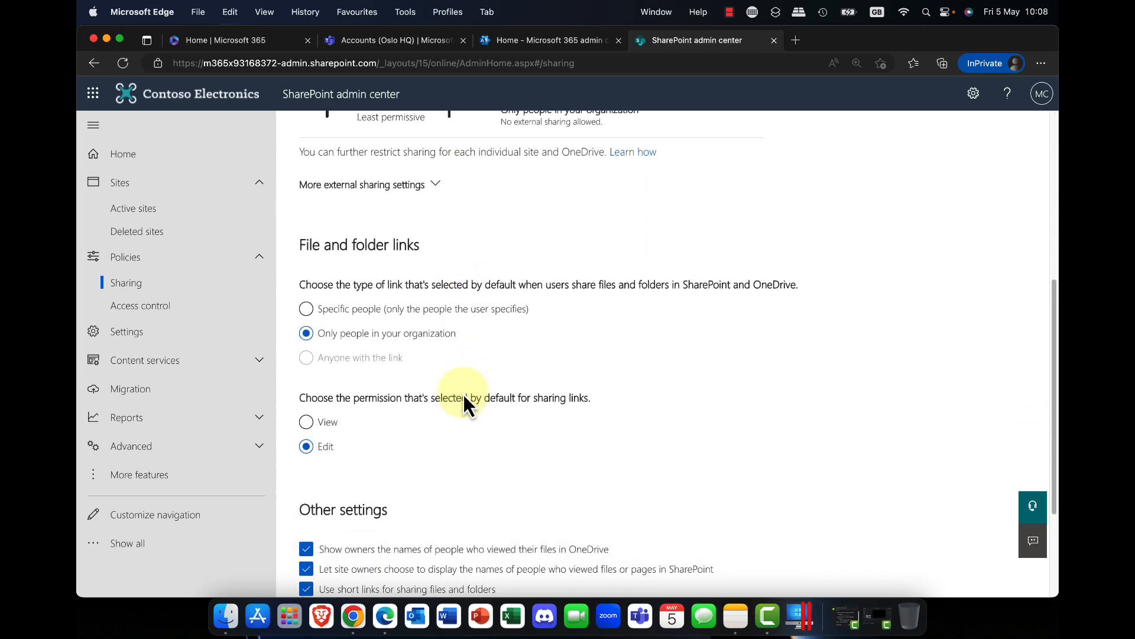
scroll(463, 393, "down", 3)
left_click(327, 483)
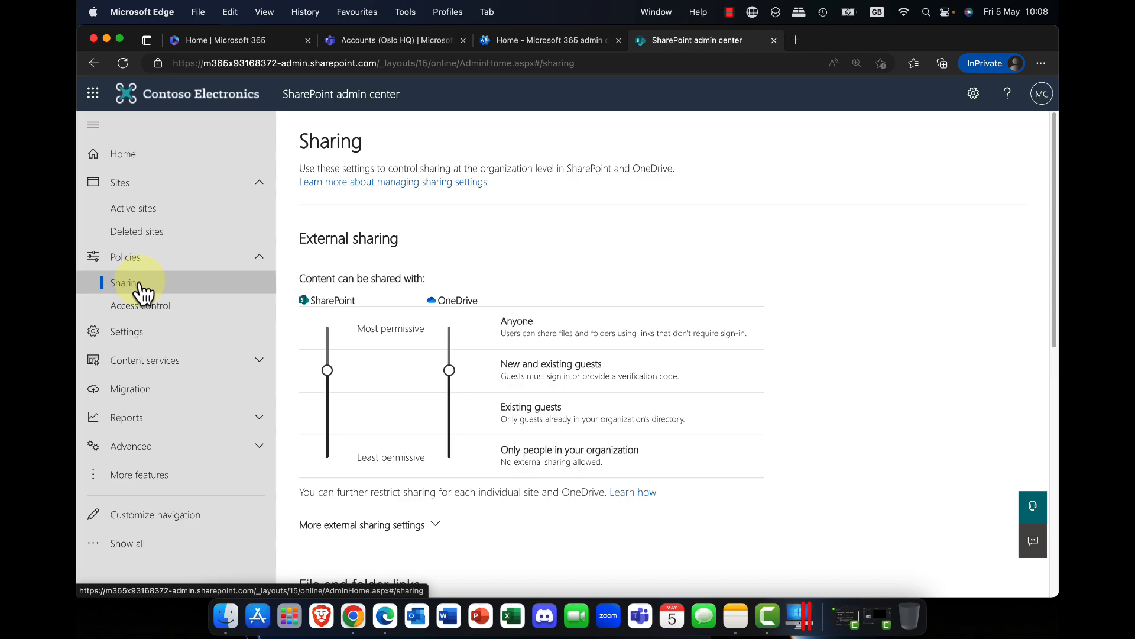
- View the external file sharing options in the BergenHQ site's settings without changing them, close its details, and deselect the site
left_click(137, 219)
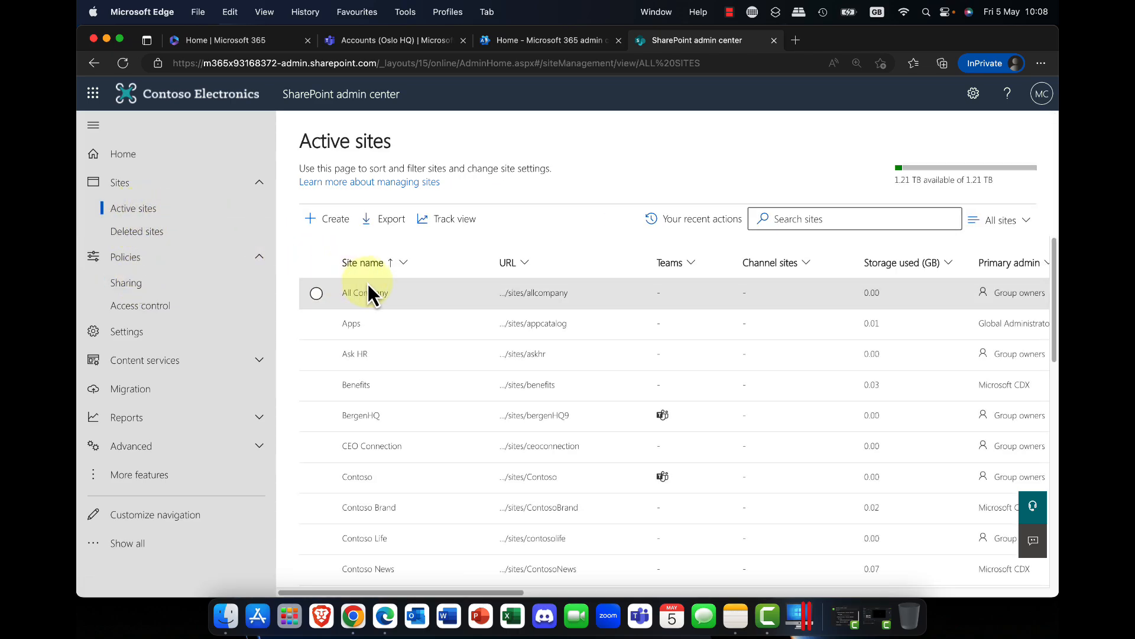
left_click(374, 420)
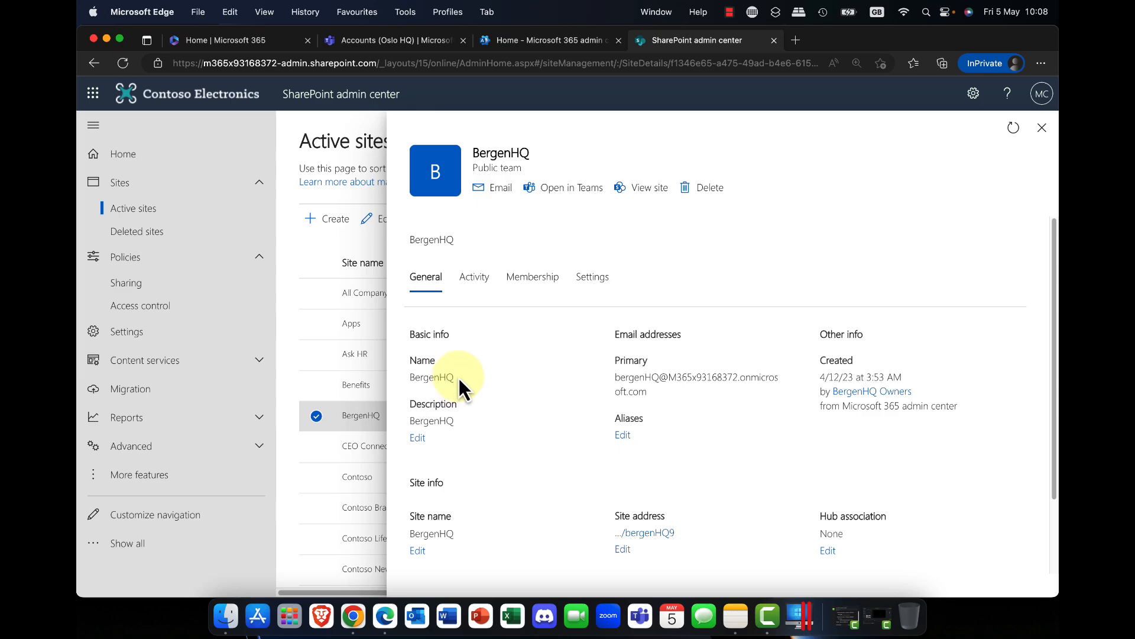
left_click(591, 278)
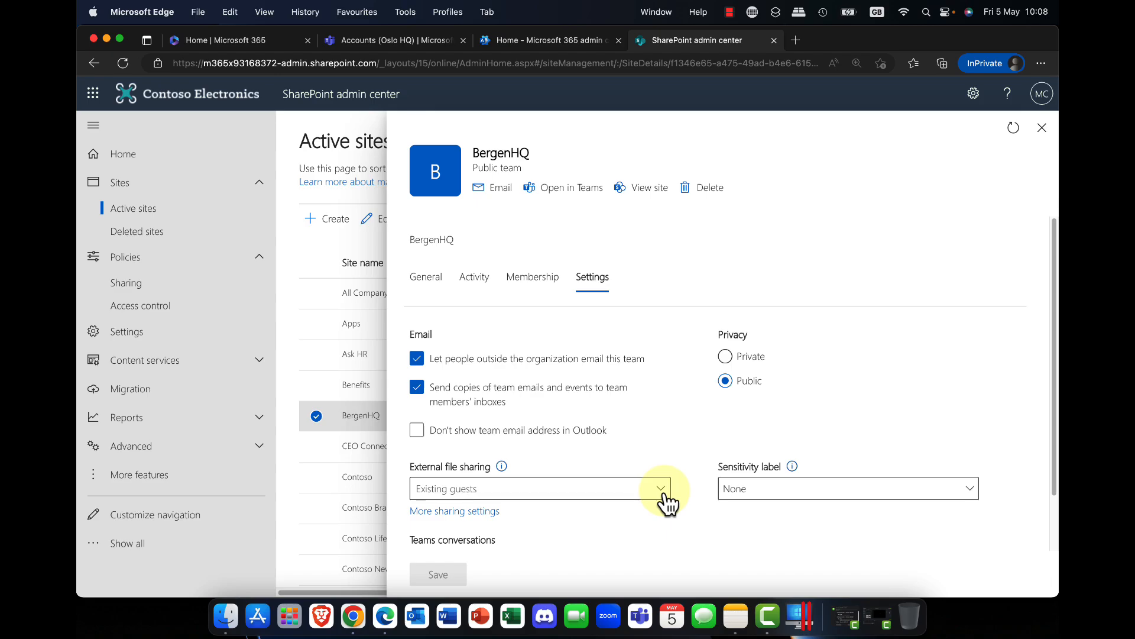
scroll(664, 496, "down", 1)
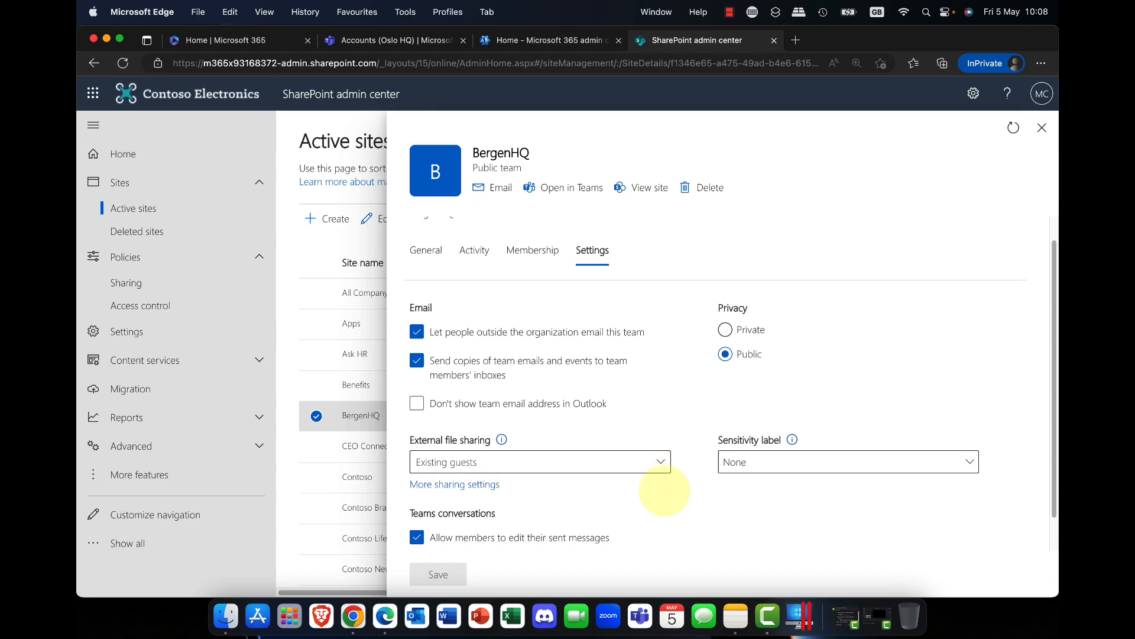
left_click(662, 469)
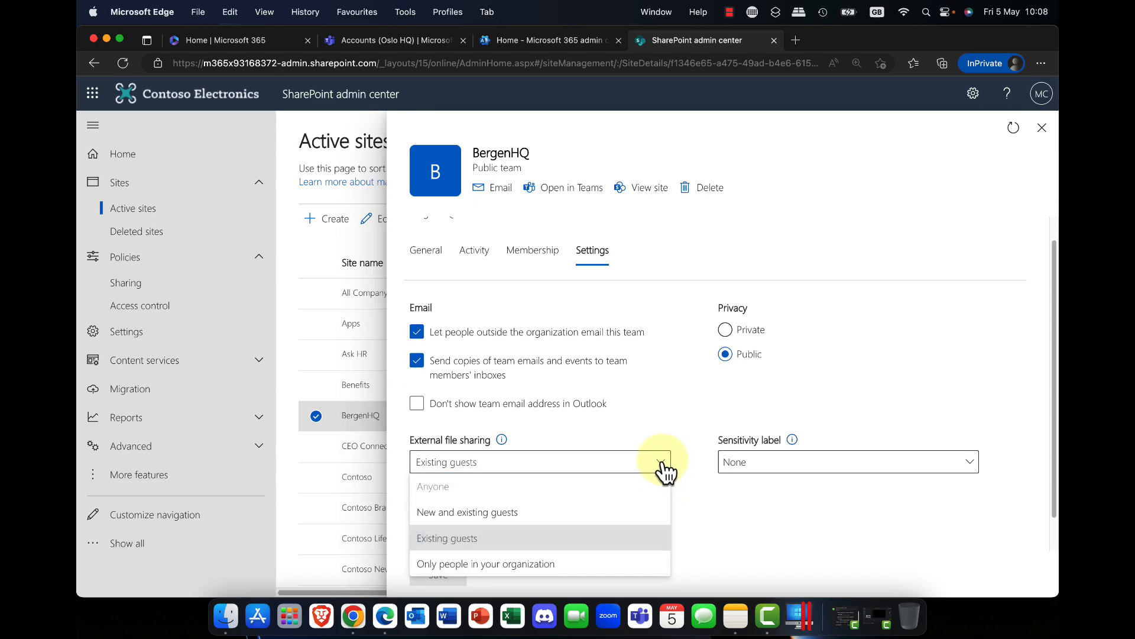
scroll(662, 473, "down", 1)
scroll(658, 467, "down", 1)
left_click(662, 438)
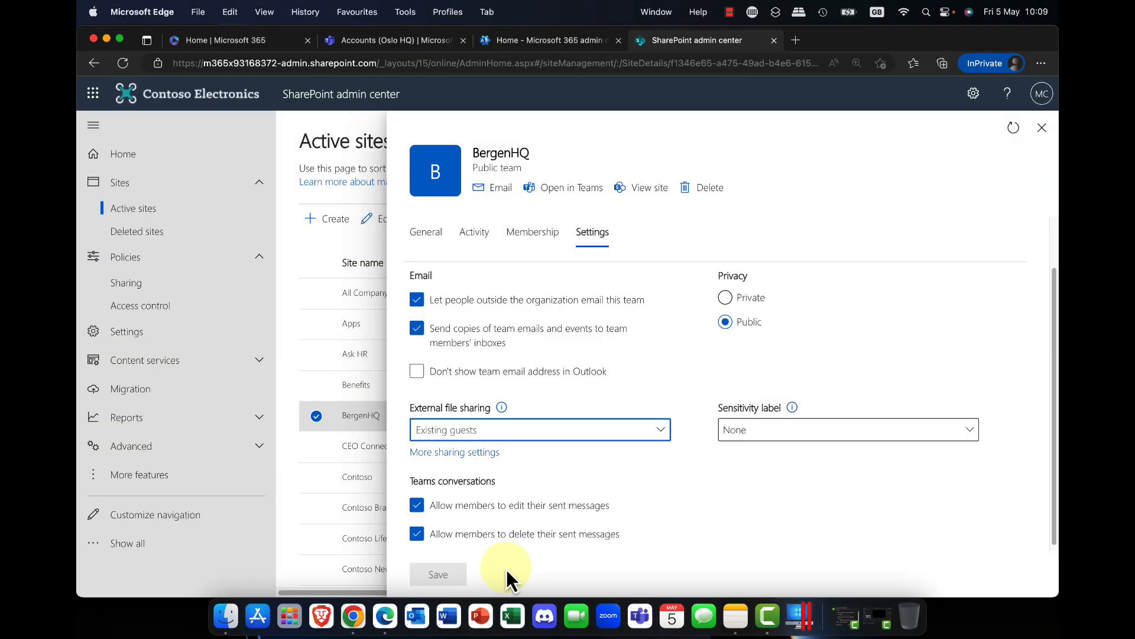
left_click(1043, 127)
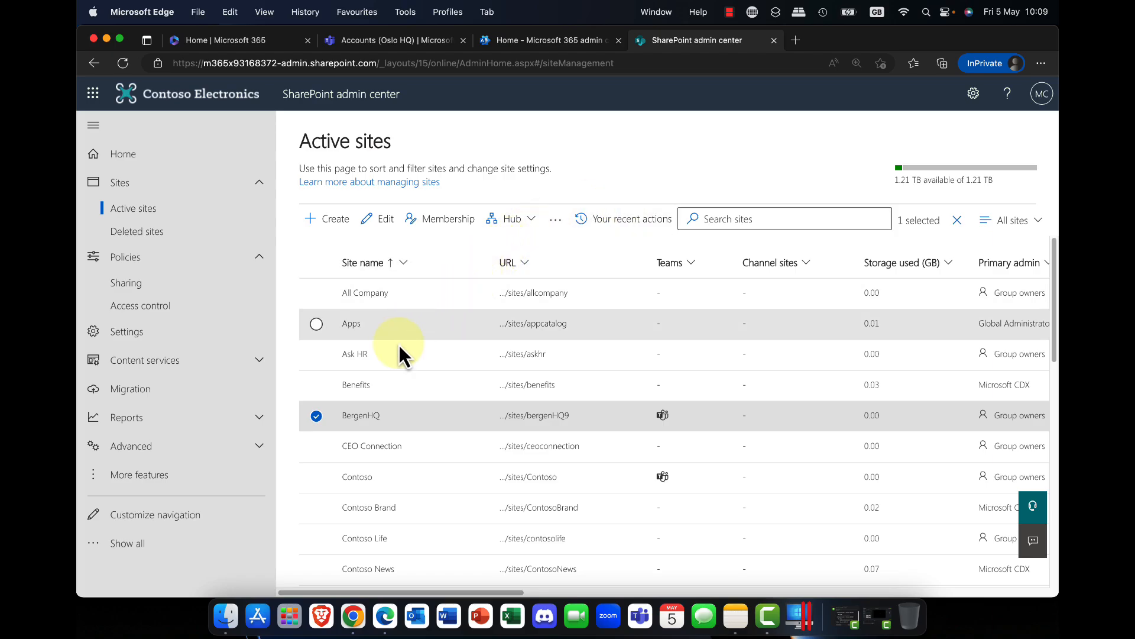
left_click(316, 416)
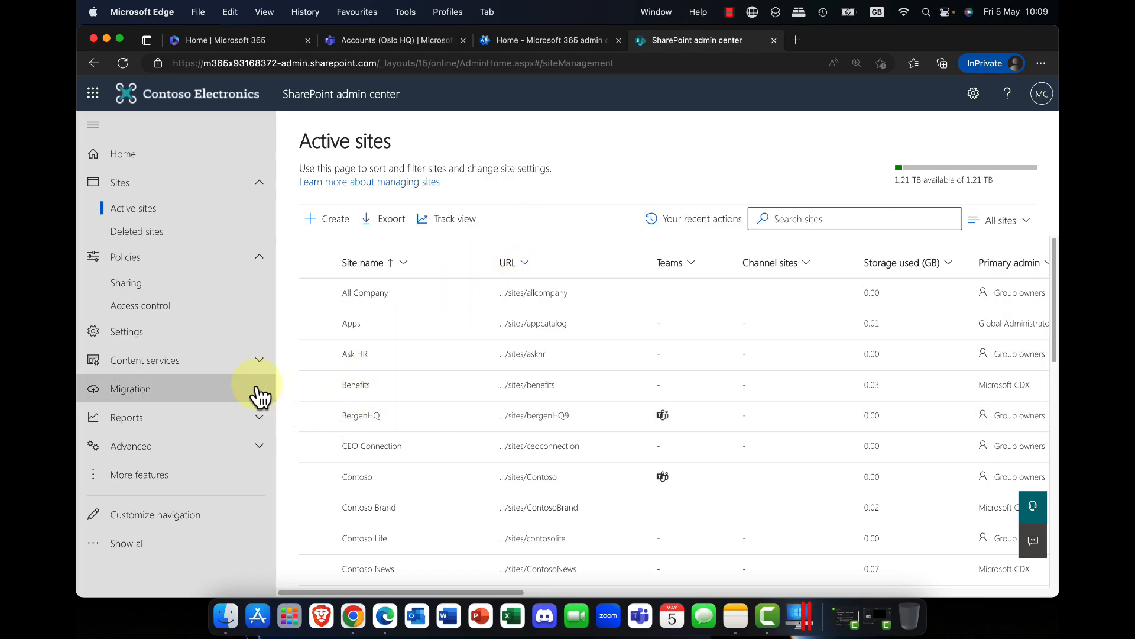
- Review the Unmanaged devices options in the access control policies and close them without saving any change
left_click(137, 313)
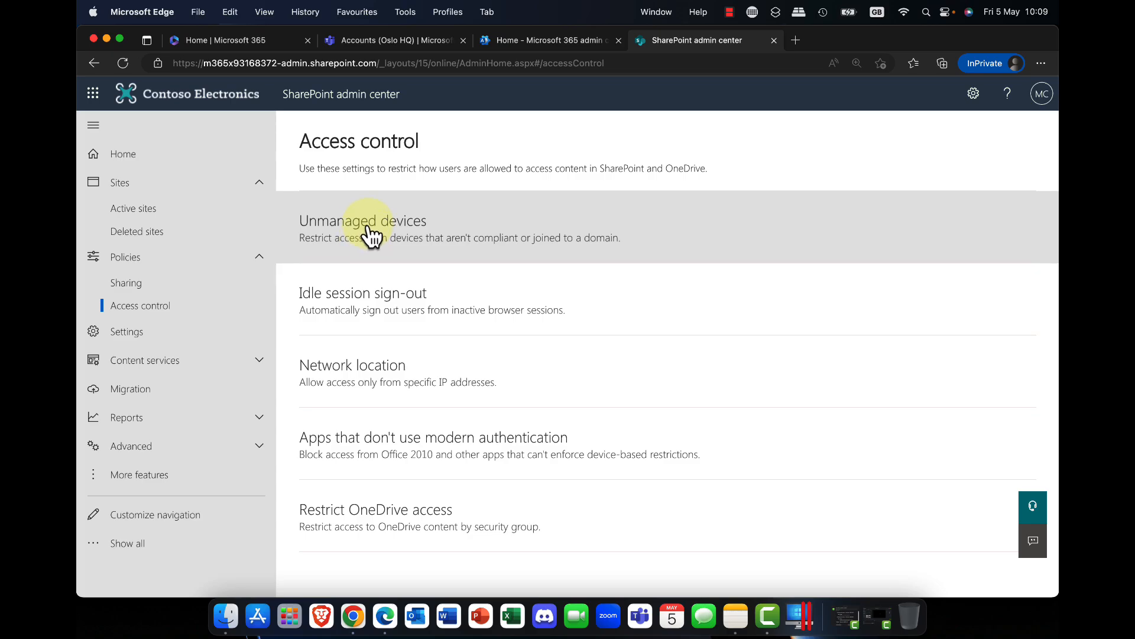
left_click(371, 236)
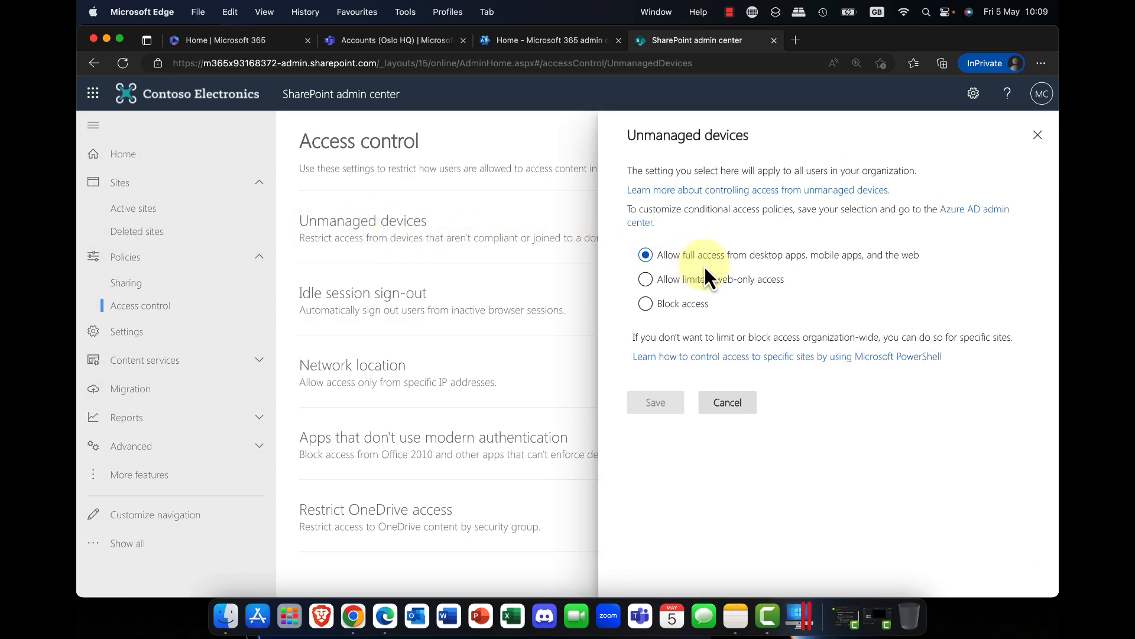
left_click(659, 305)
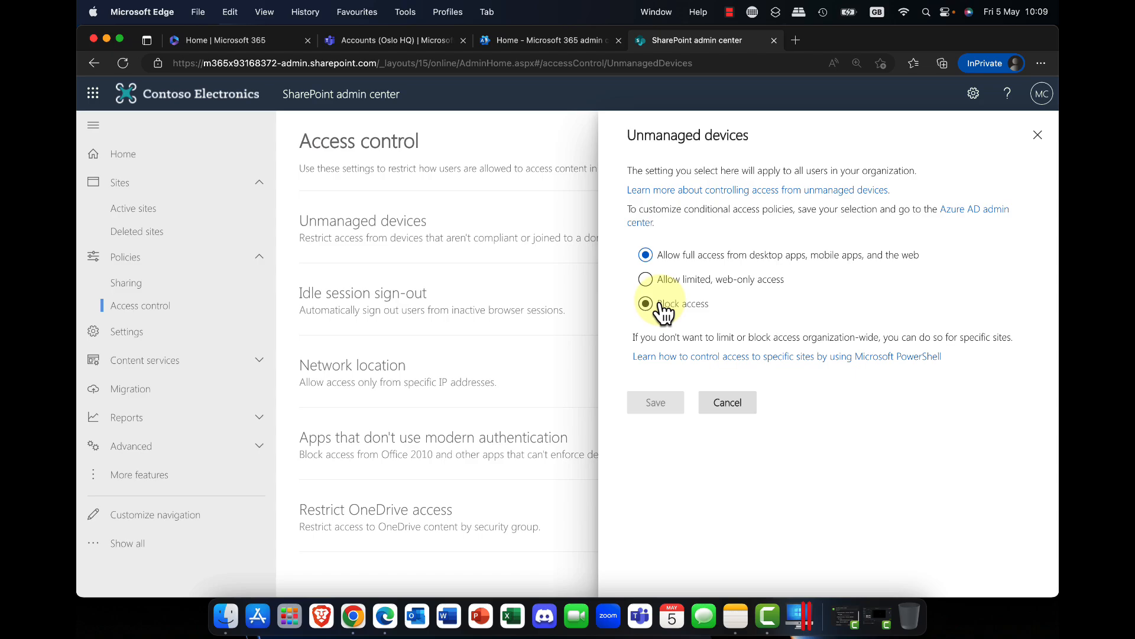
left_click(669, 319)
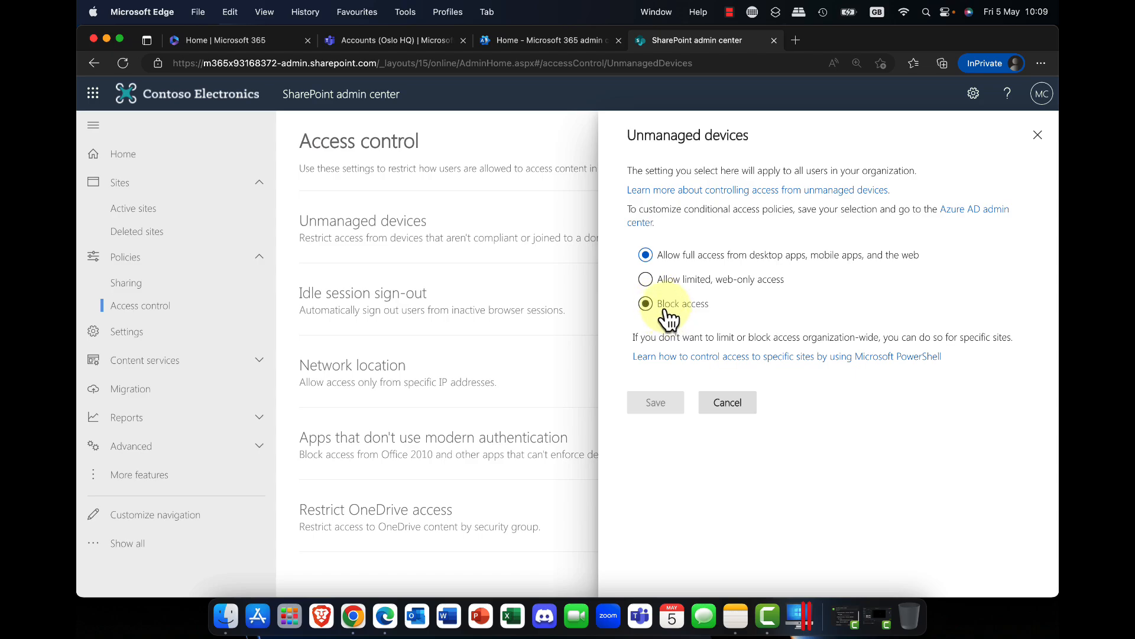
left_click(722, 407)
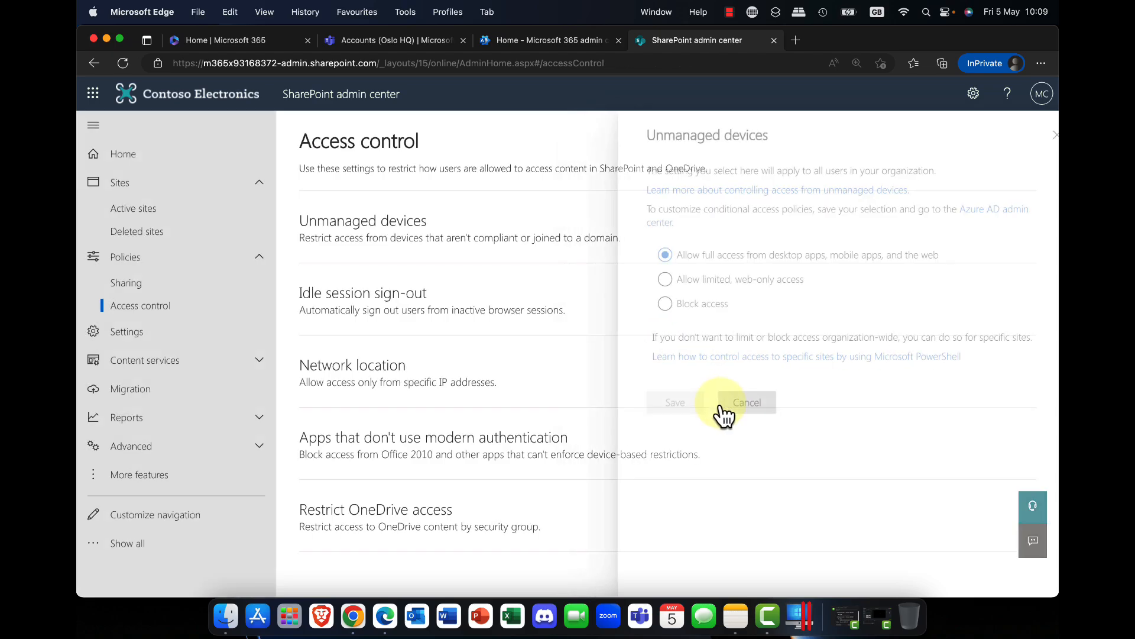
- Preview the idle session sign-out options with automatic sign-out of inactive users turned on, and discard the change
left_click(431, 308)
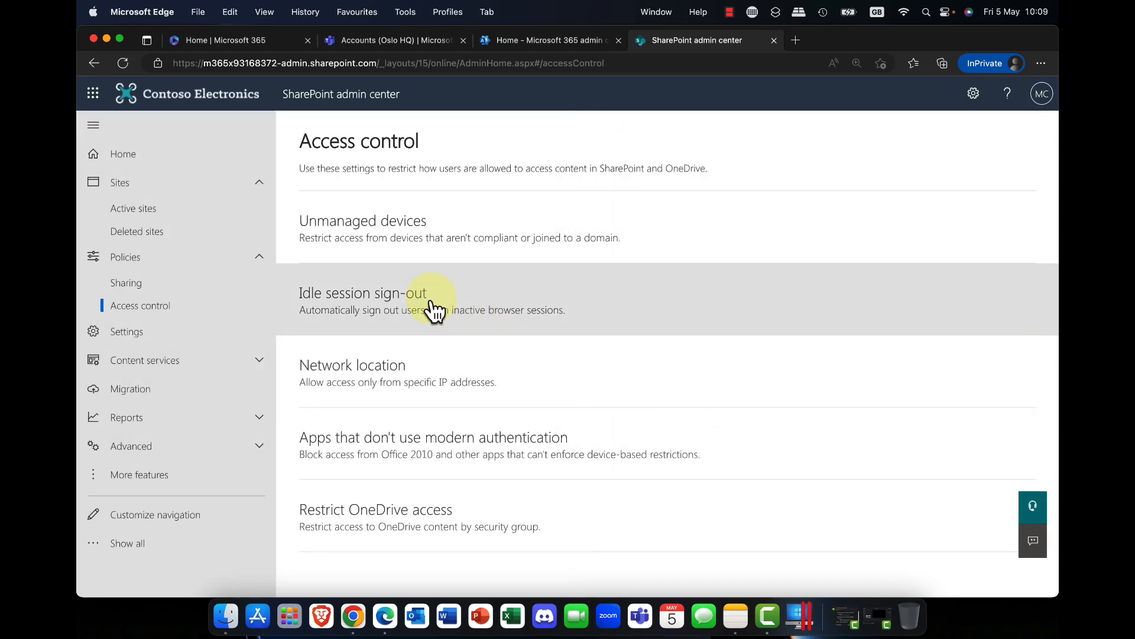
left_click(640, 251)
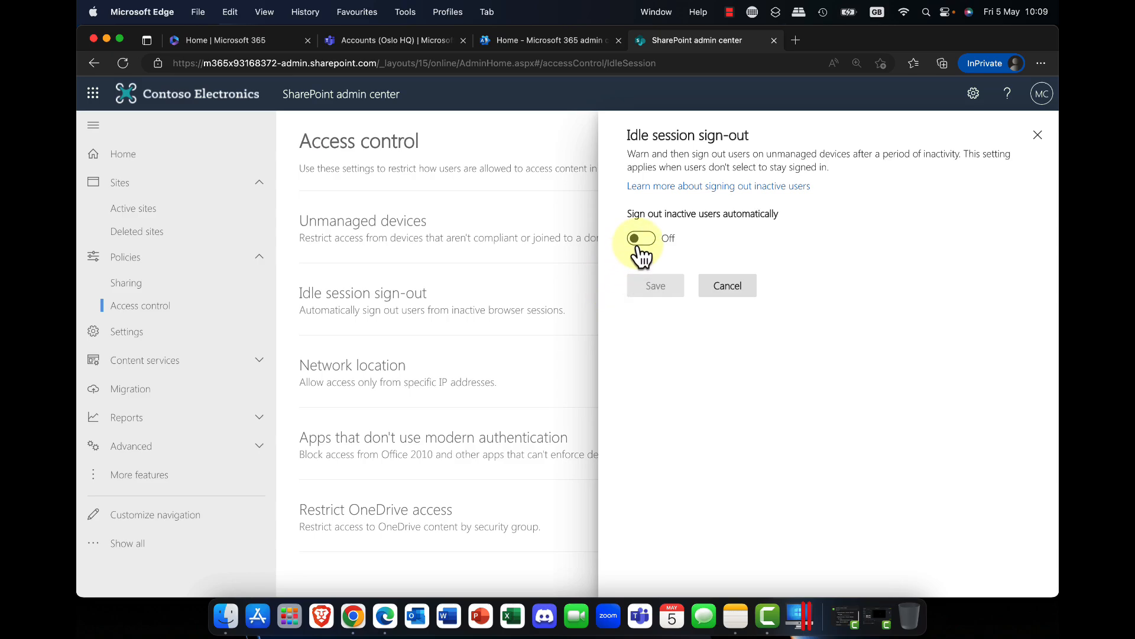
left_click(640, 244)
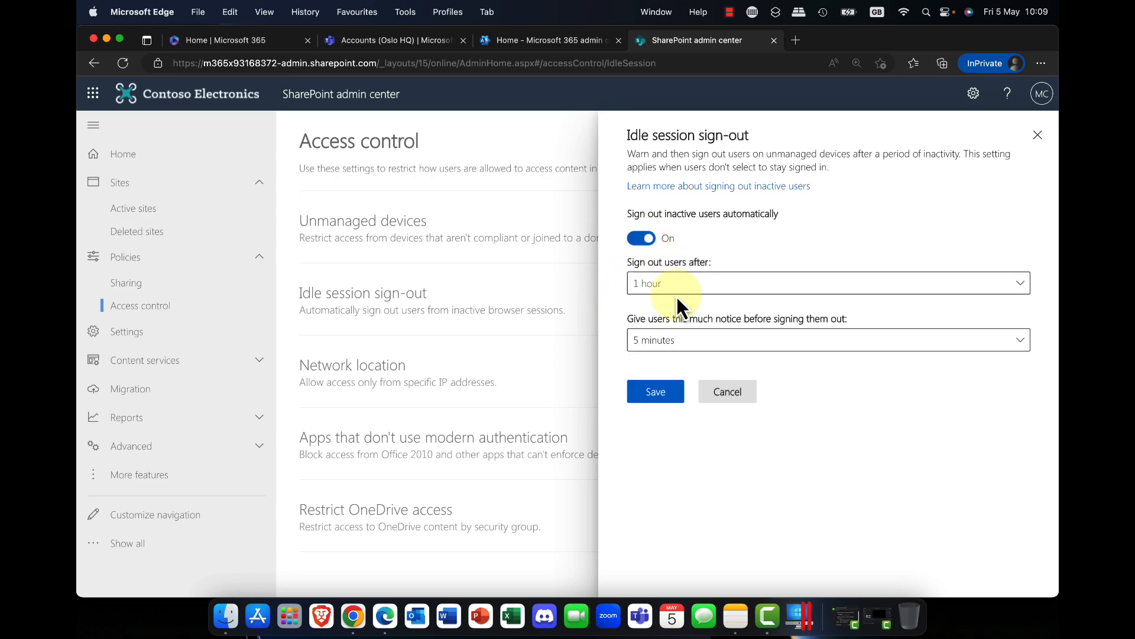
left_click(723, 391)
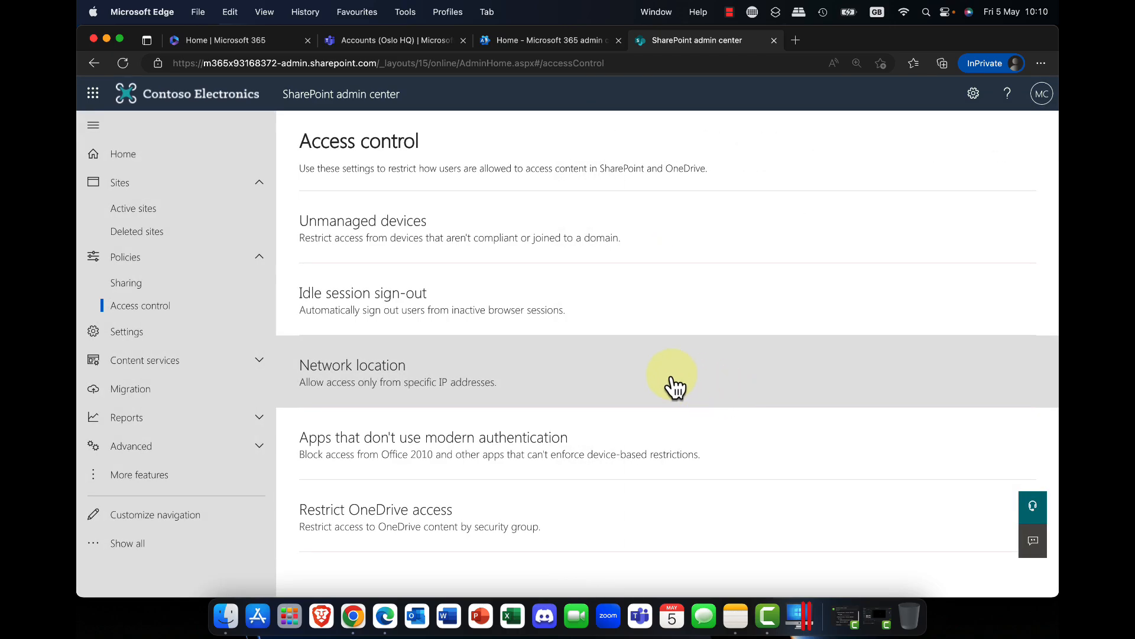
- Review the Network location IP range restriction and the setting for apps that don't use modern authentication, without saving changes
left_click(404, 373)
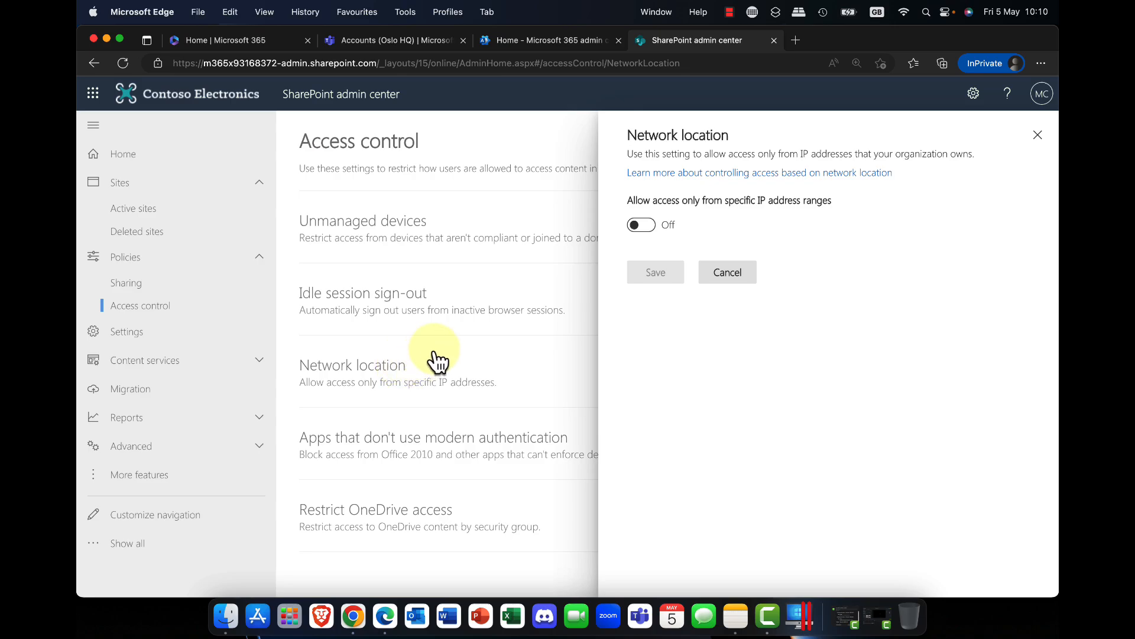
left_click(641, 225)
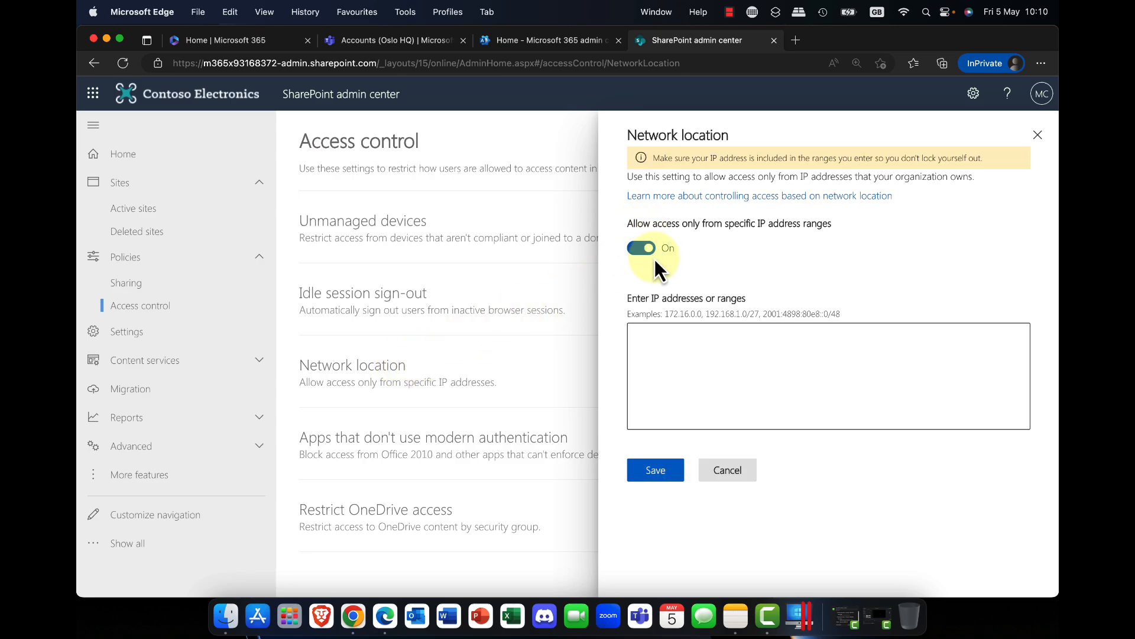
left_click(660, 339)
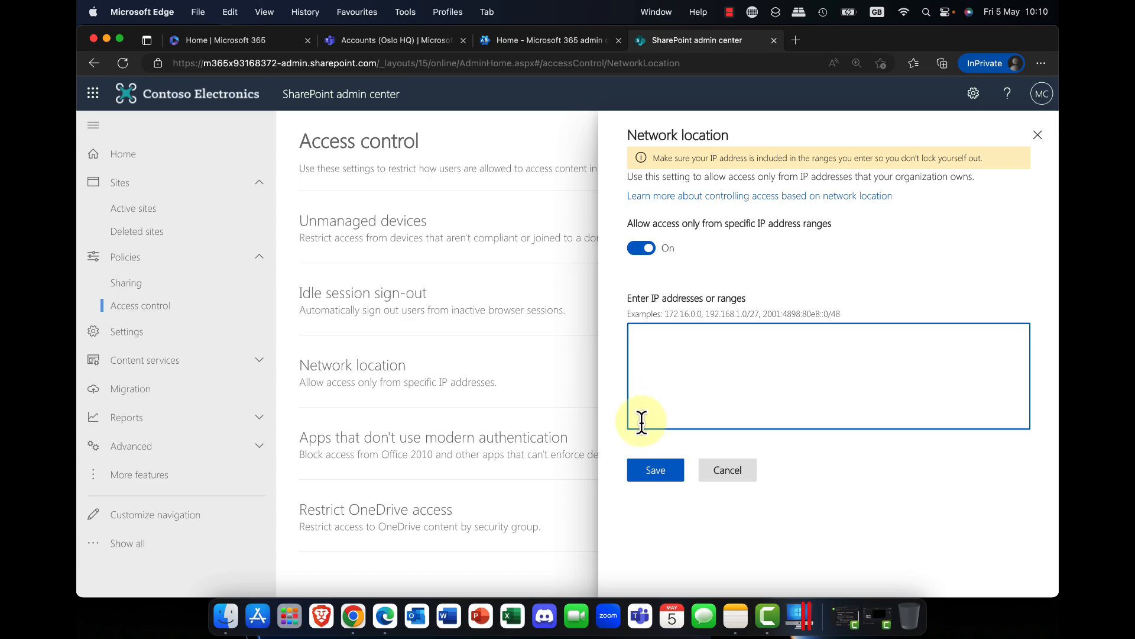
left_click(643, 247)
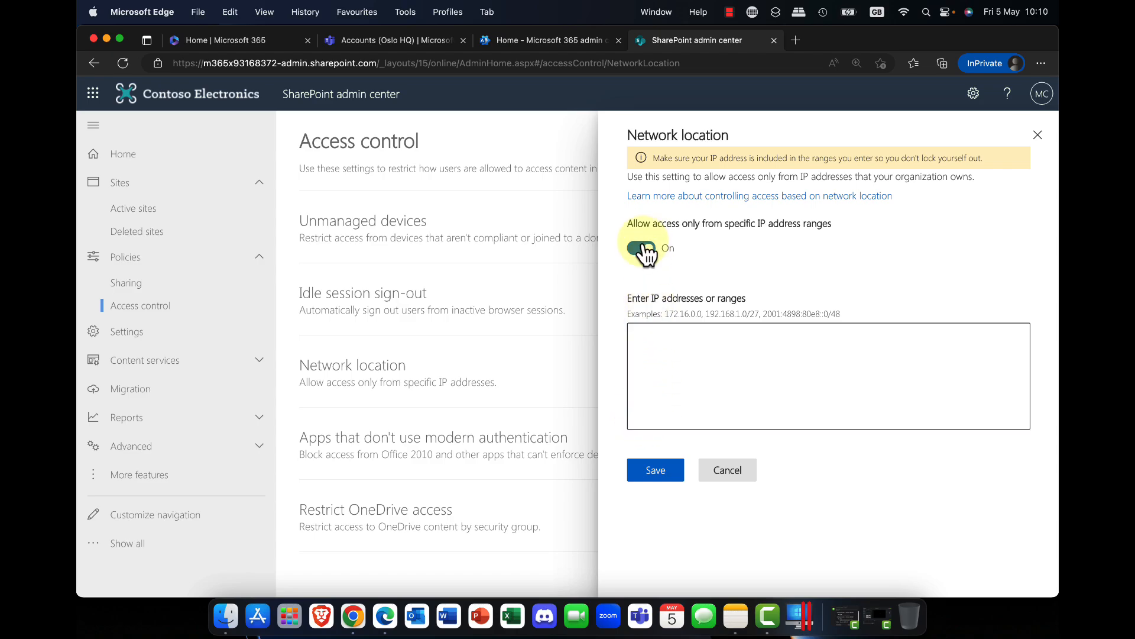
left_click(732, 278)
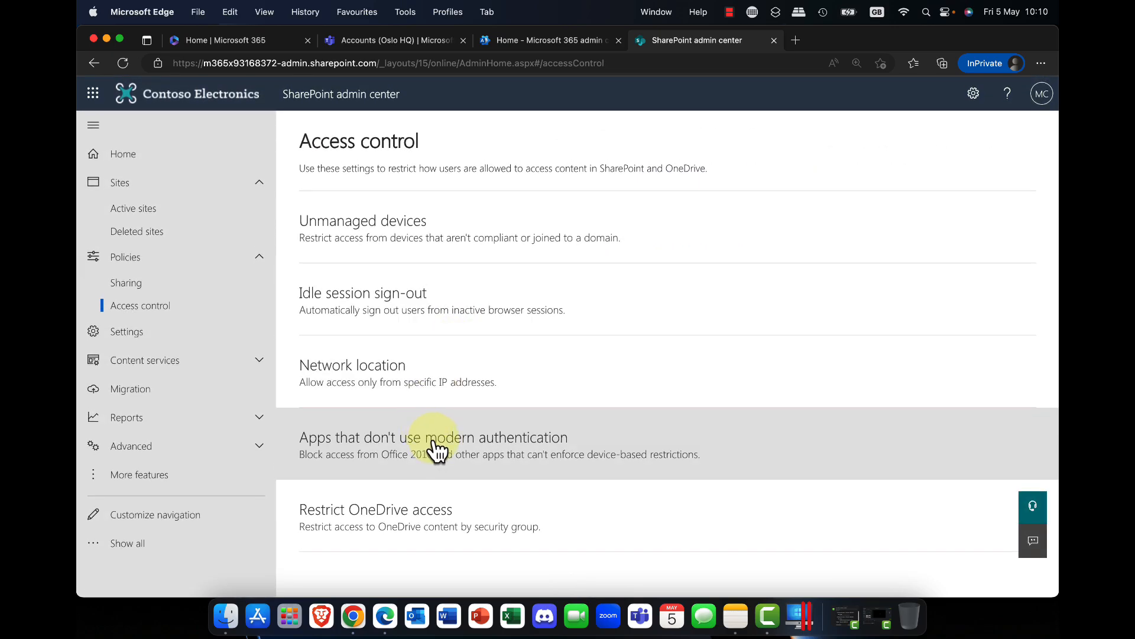
left_click(437, 453)
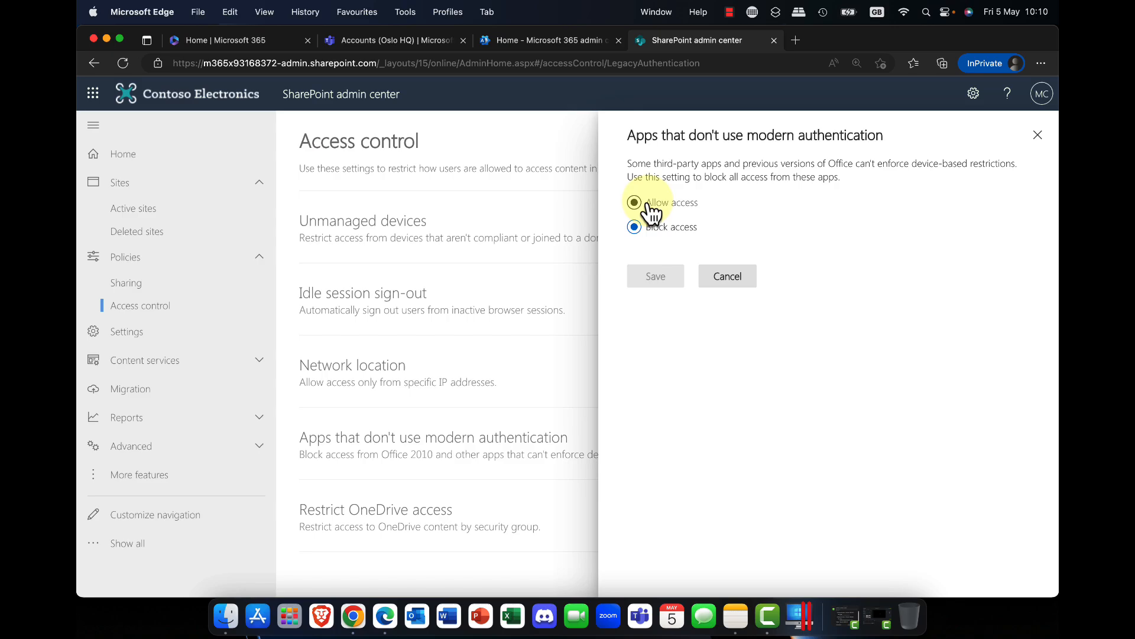
left_click(719, 290)
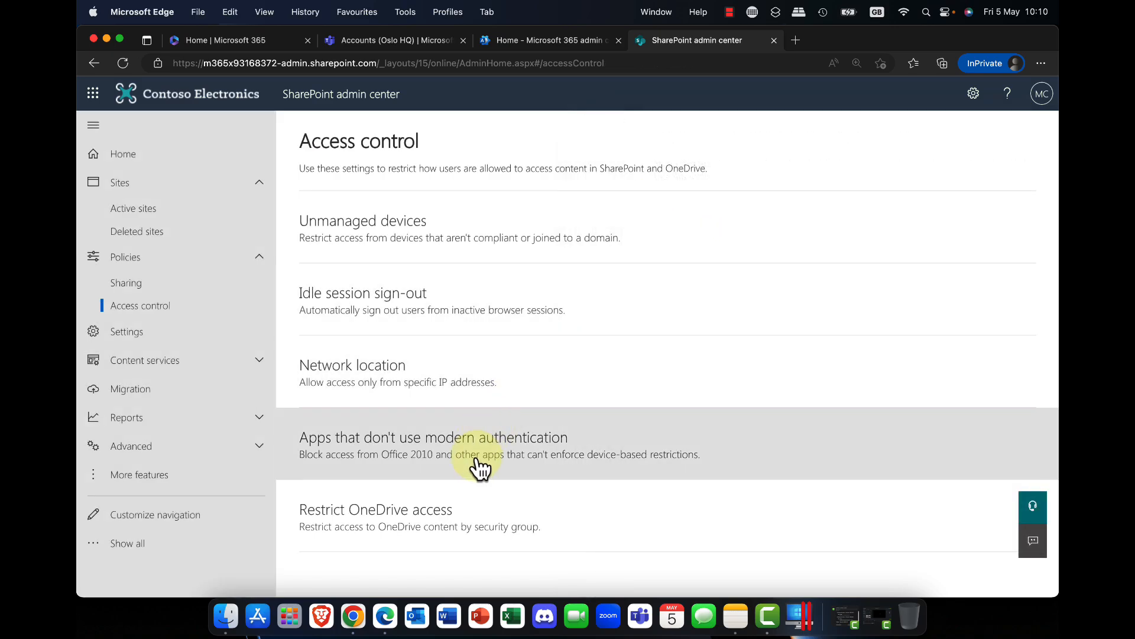
- Preview restricting OneDrive access to specified security groups, browse the available groups, and cancel without adding any
left_click(459, 537)
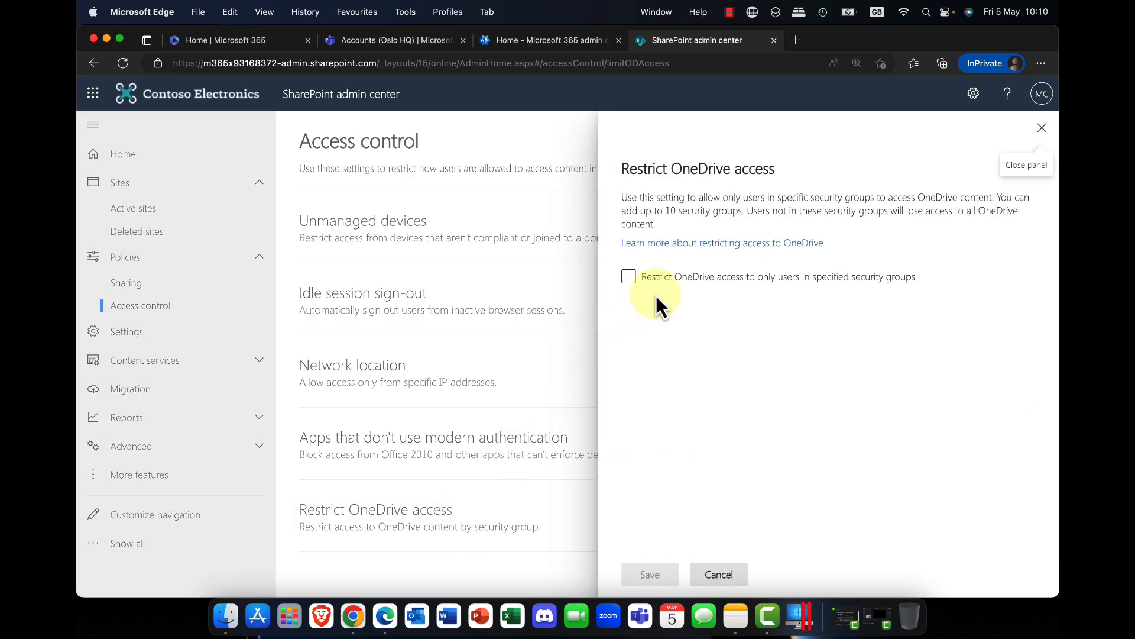
left_click(750, 286)
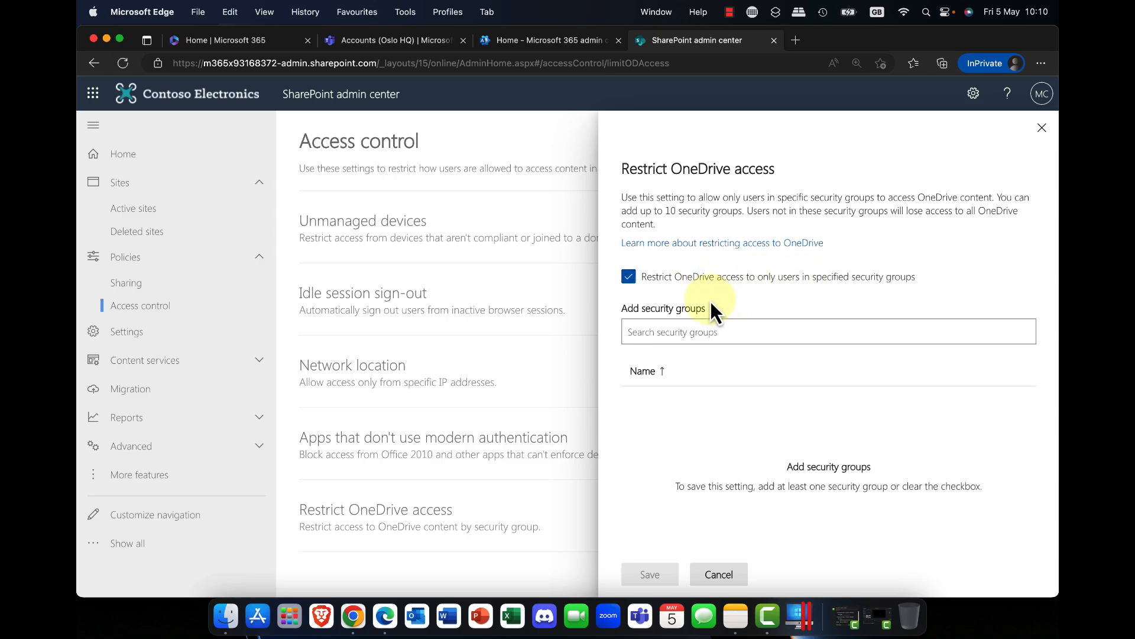
left_click(672, 331)
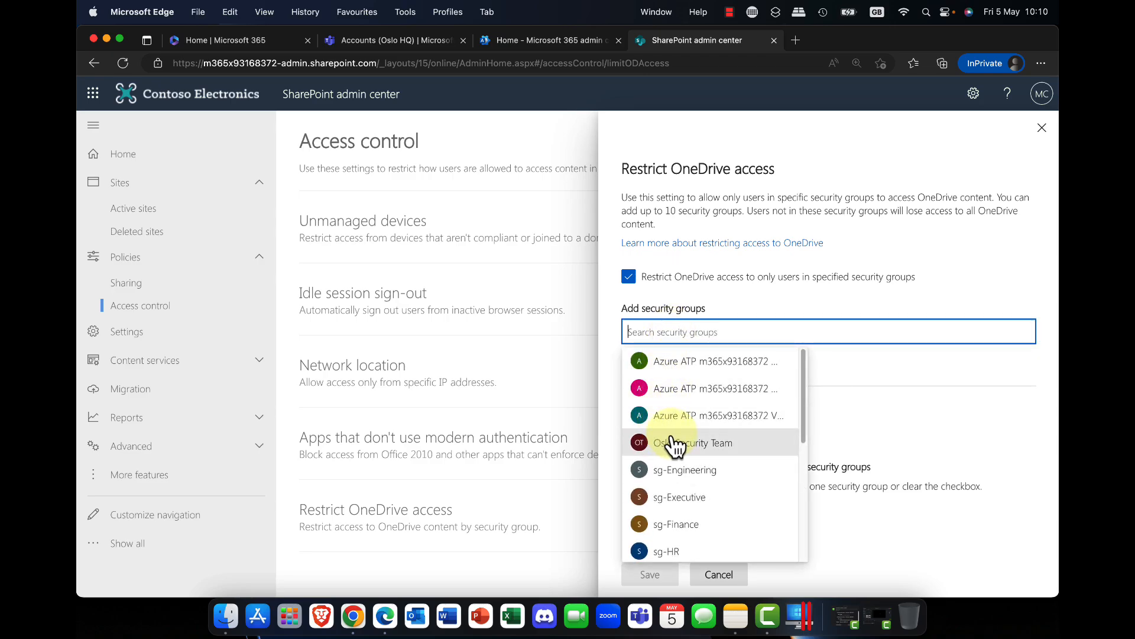
left_click(928, 297)
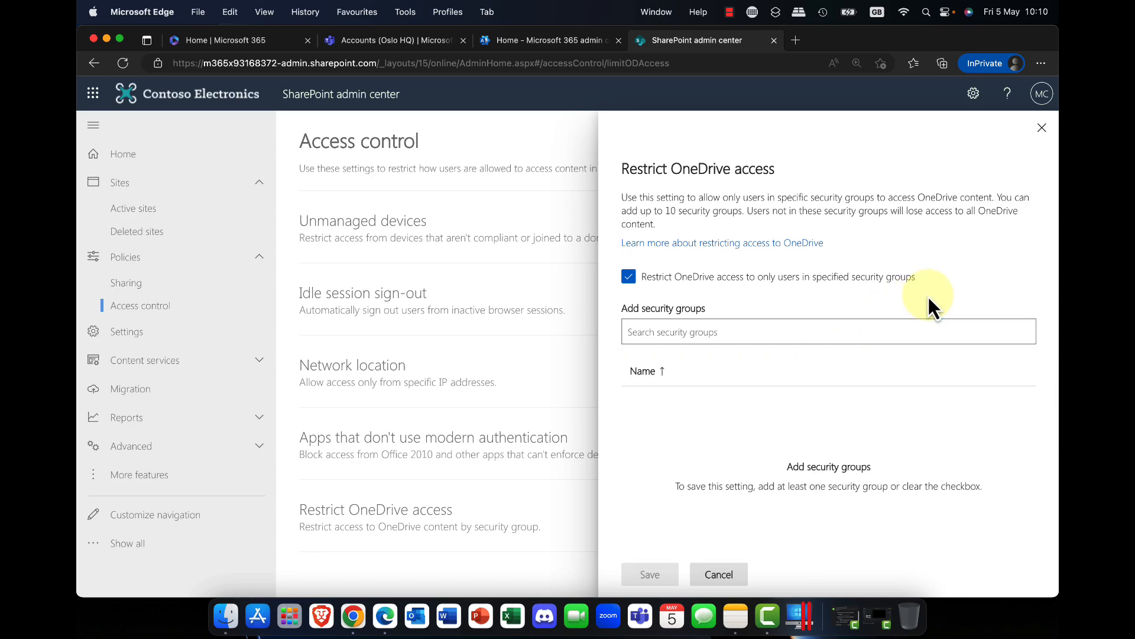
left_click(714, 577)
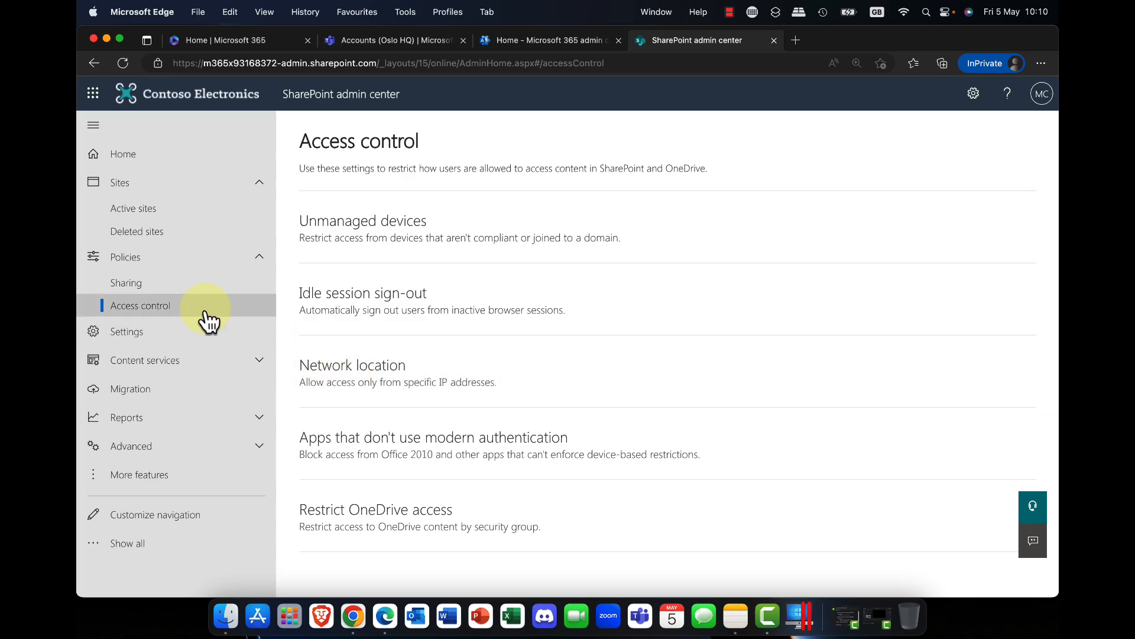
- Review the Automatic and Manual site storage limit options in Settings and the OneDrive notifications setting, leaving both unchanged
left_click(260, 257)
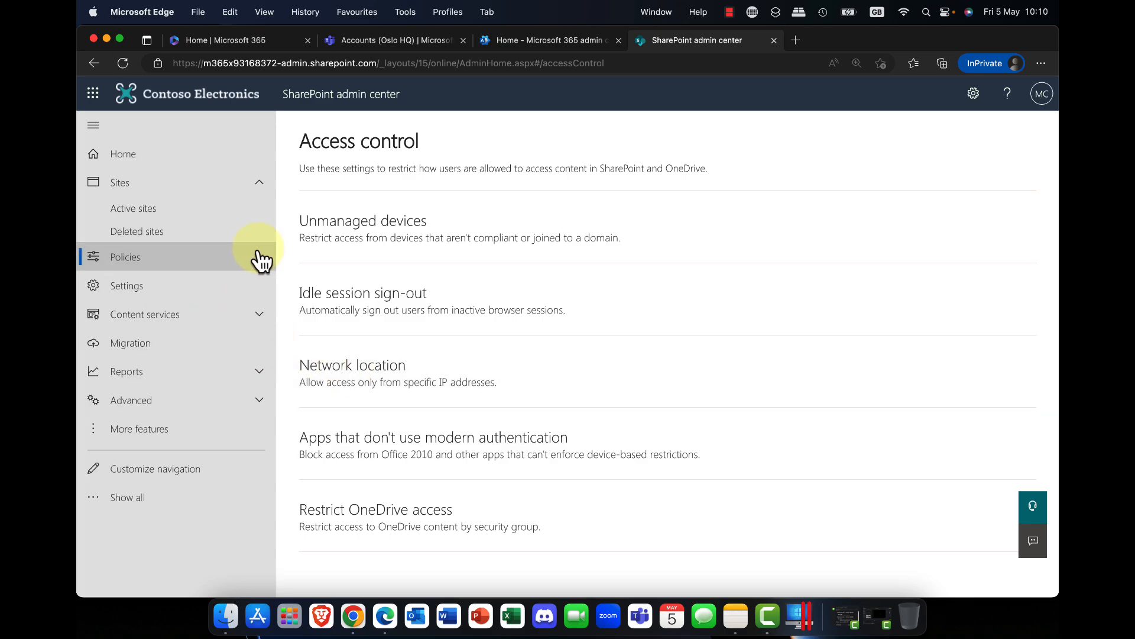
left_click(125, 286)
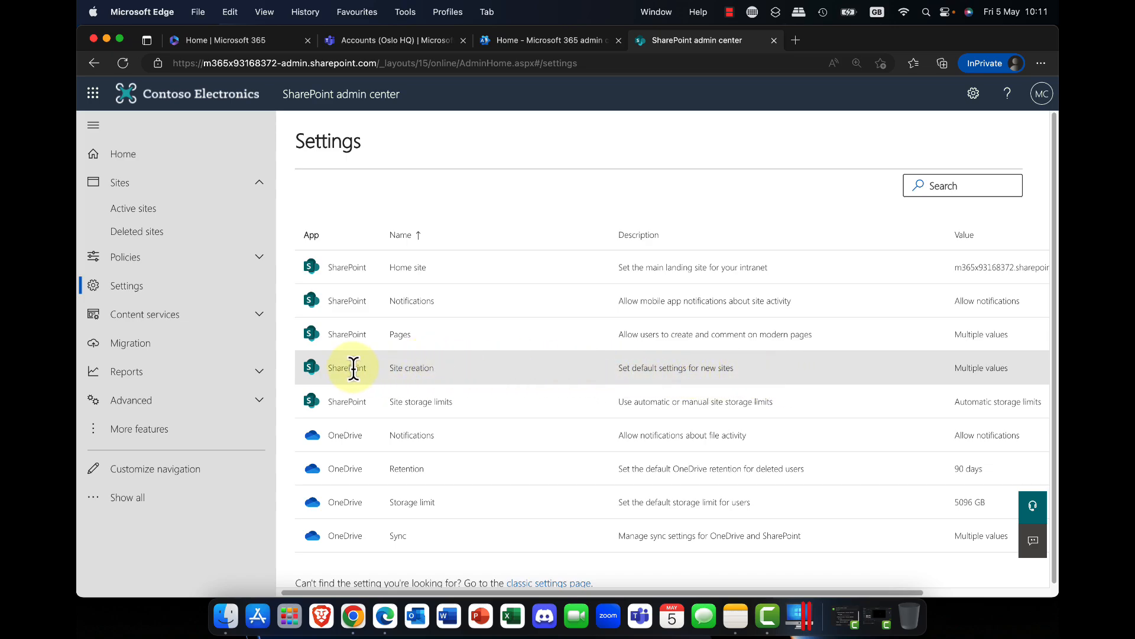
left_click(353, 407)
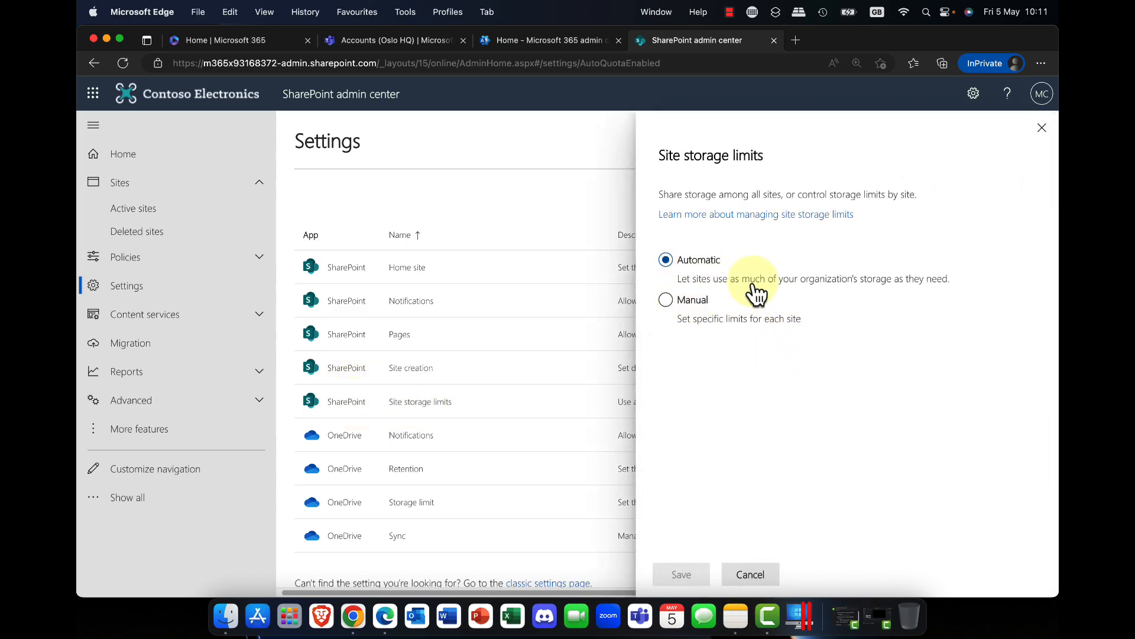
left_click(683, 302)
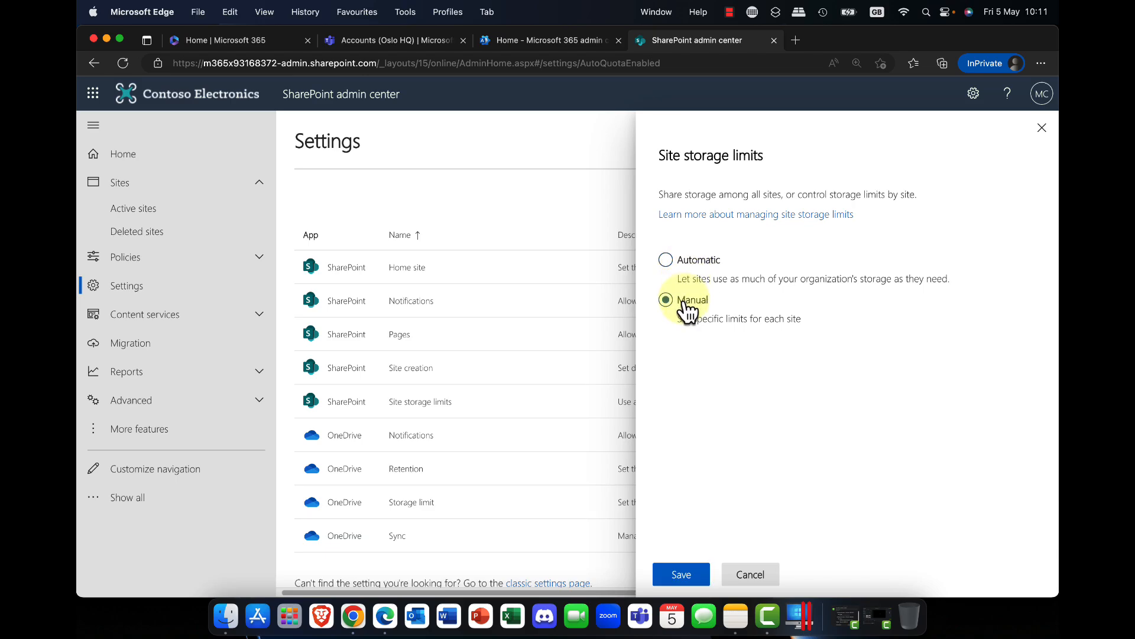
left_click(663, 261)
left_click(751, 579)
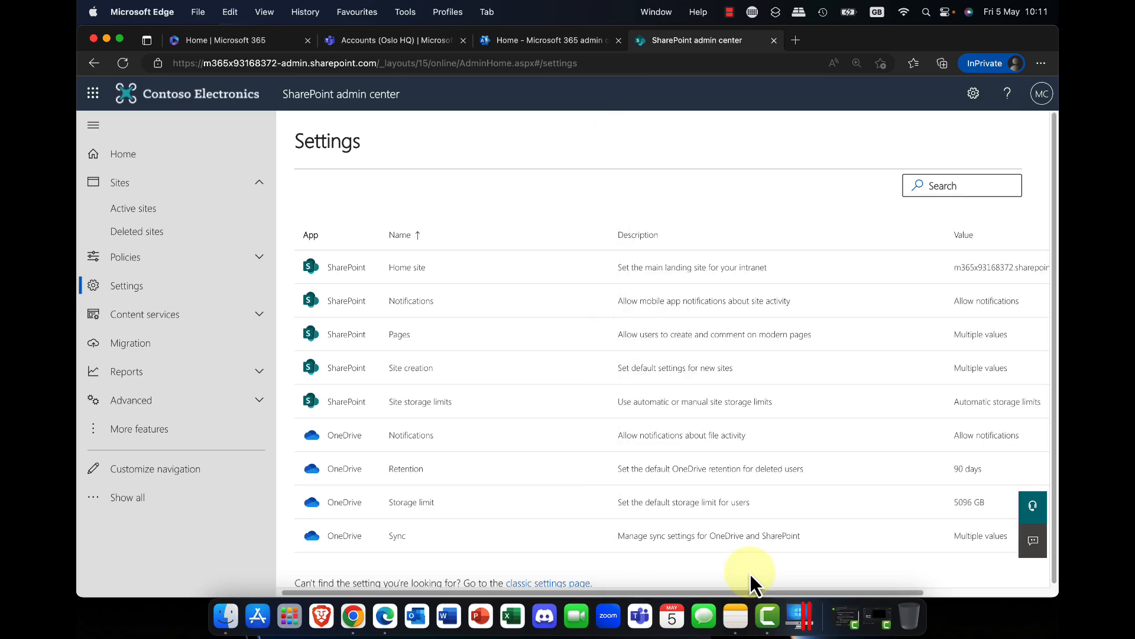
left_click(351, 436)
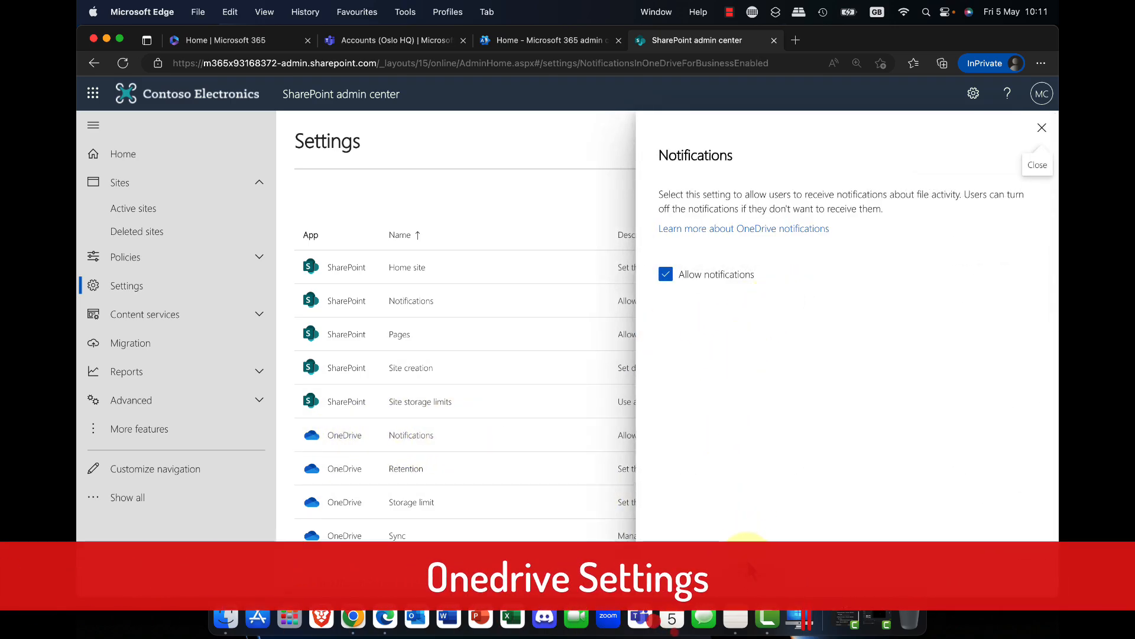
left_click(751, 579)
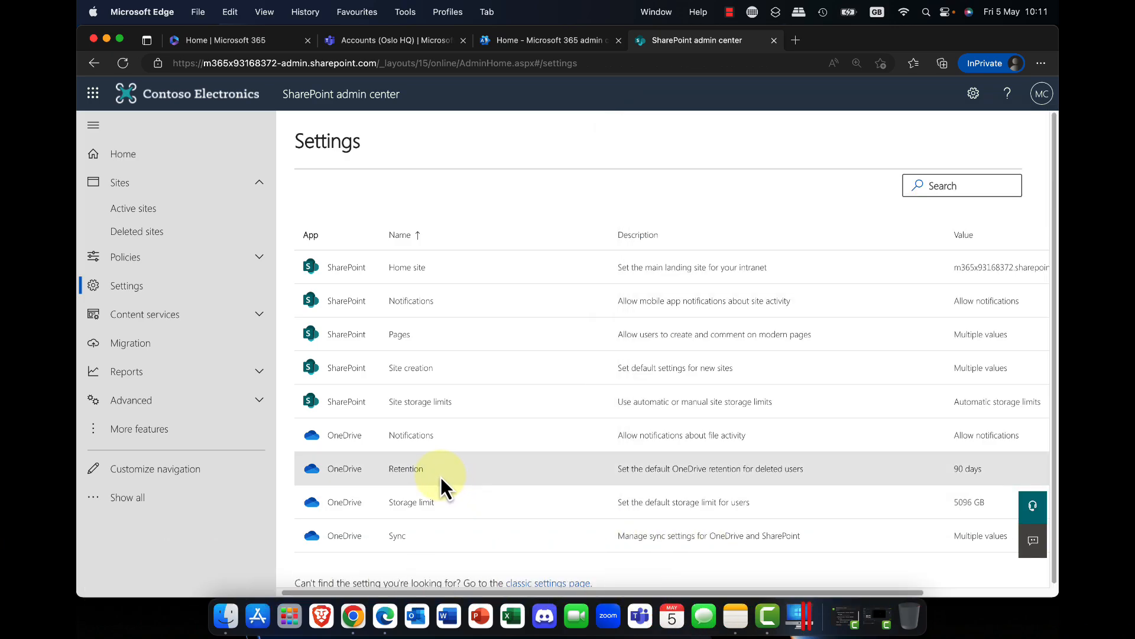
- Try a 30-day OneDrive retention period for deleted users, restore it to 90 days, and cancel without saving
left_click(351, 467)
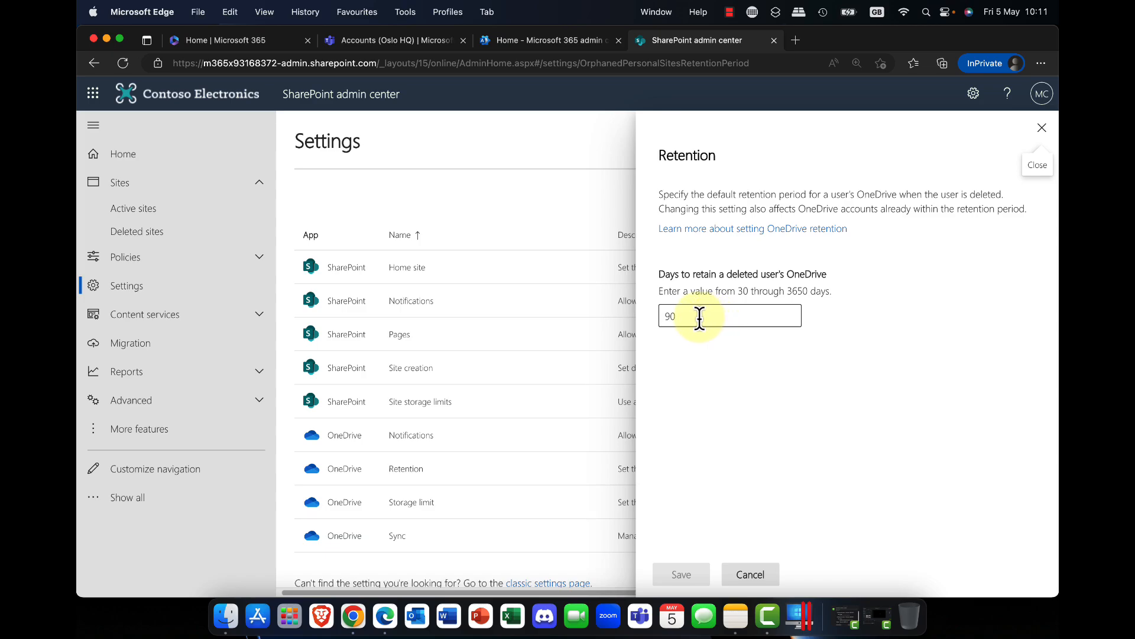
left_click_drag(700, 317, 651, 319)
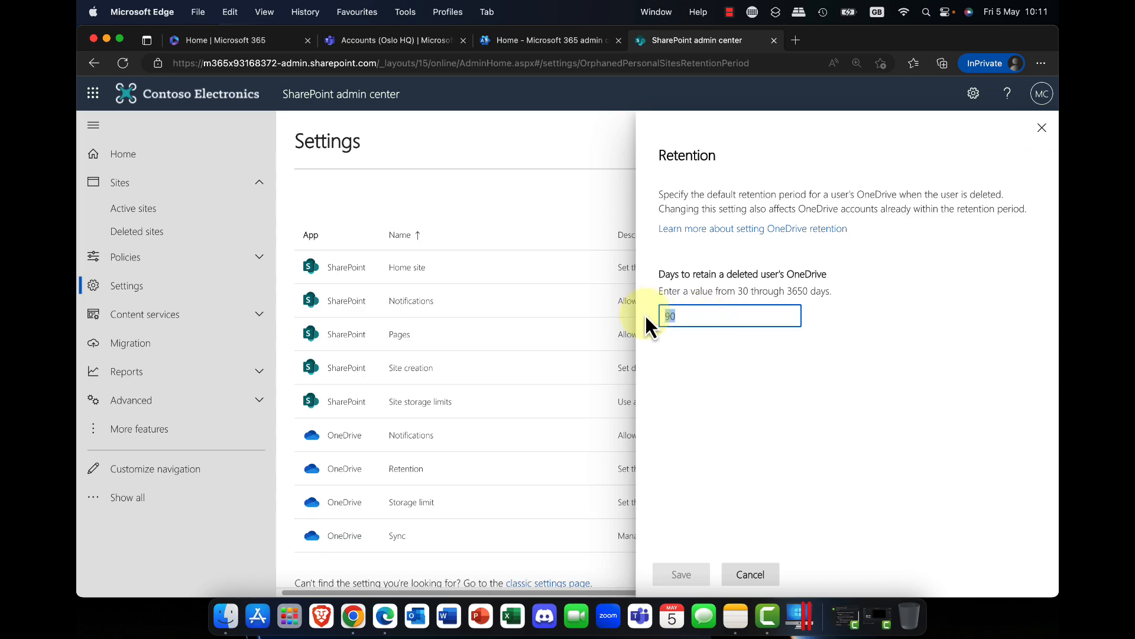
type("30")
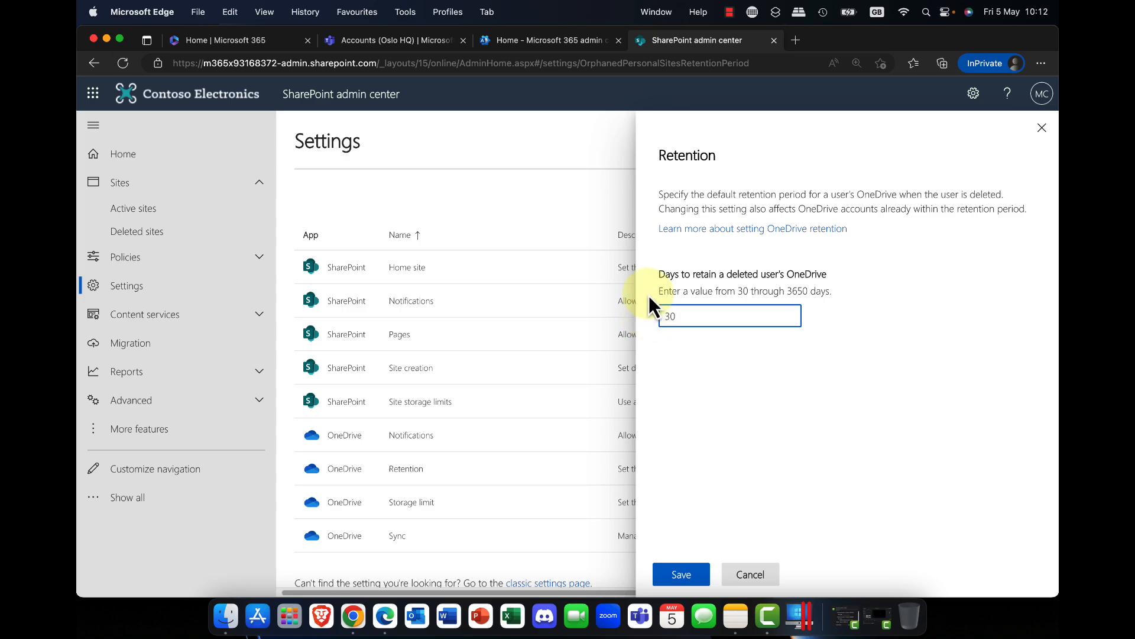
double_click(670, 316)
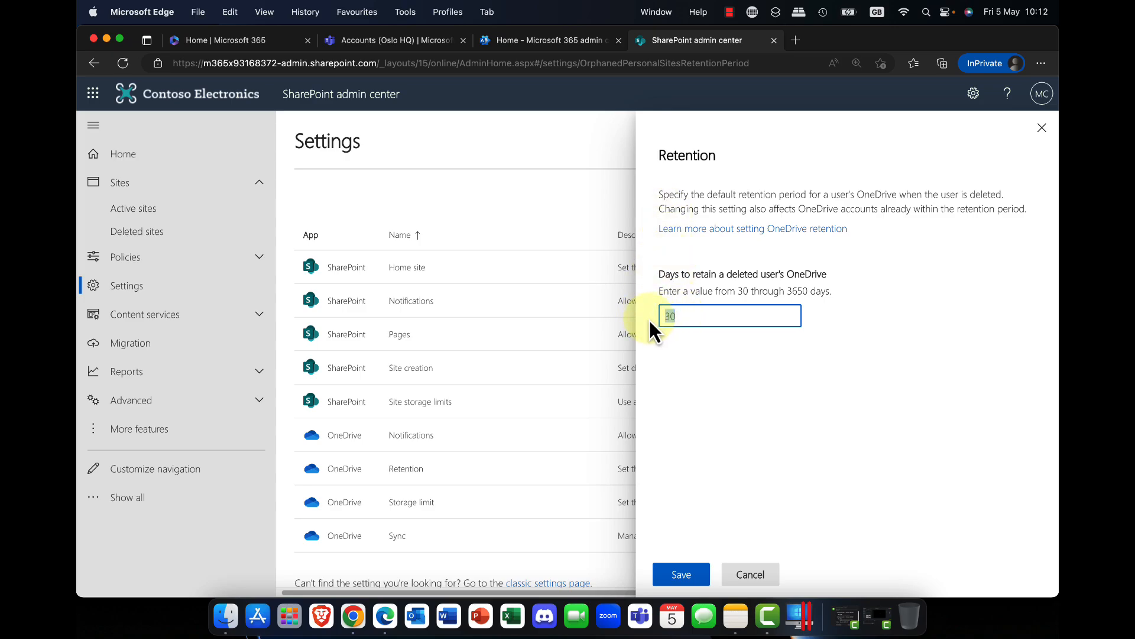
type("90")
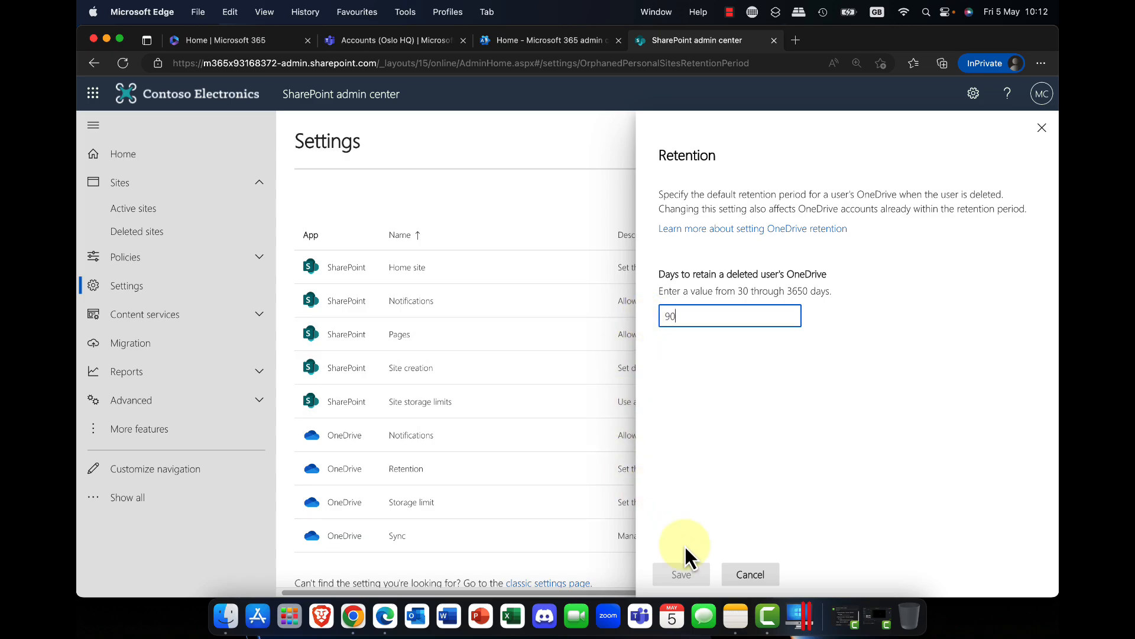
left_click(759, 582)
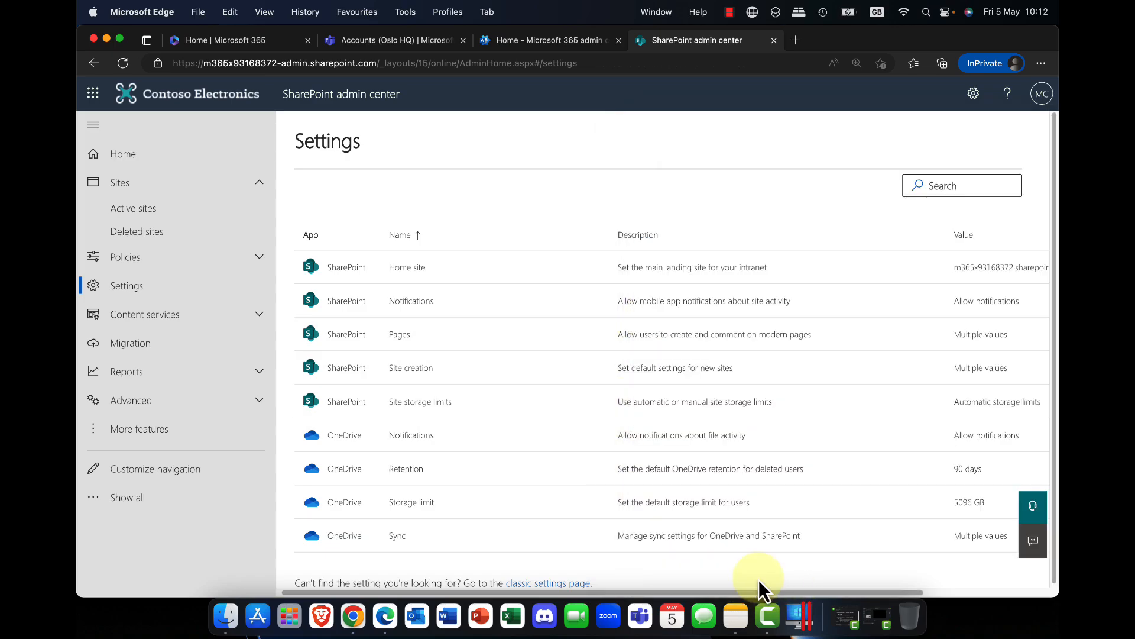
- Try a default OneDrive storage limit of 1024 GB, restore it to 5096 GB, and cancel without saving
left_click(347, 510)
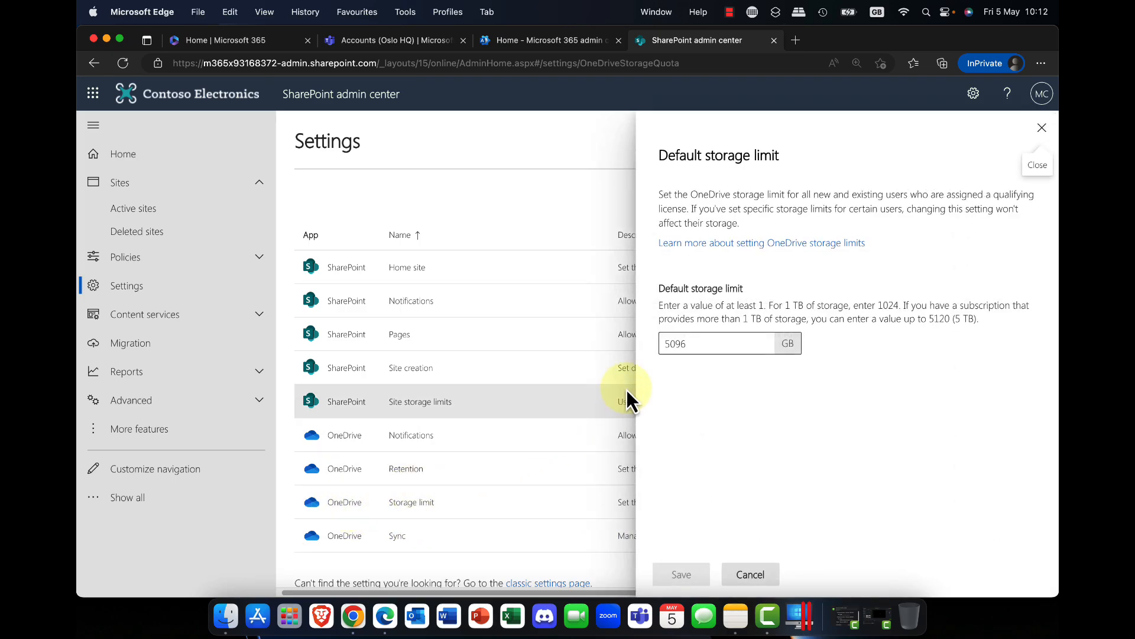
left_click_drag(695, 343, 662, 343)
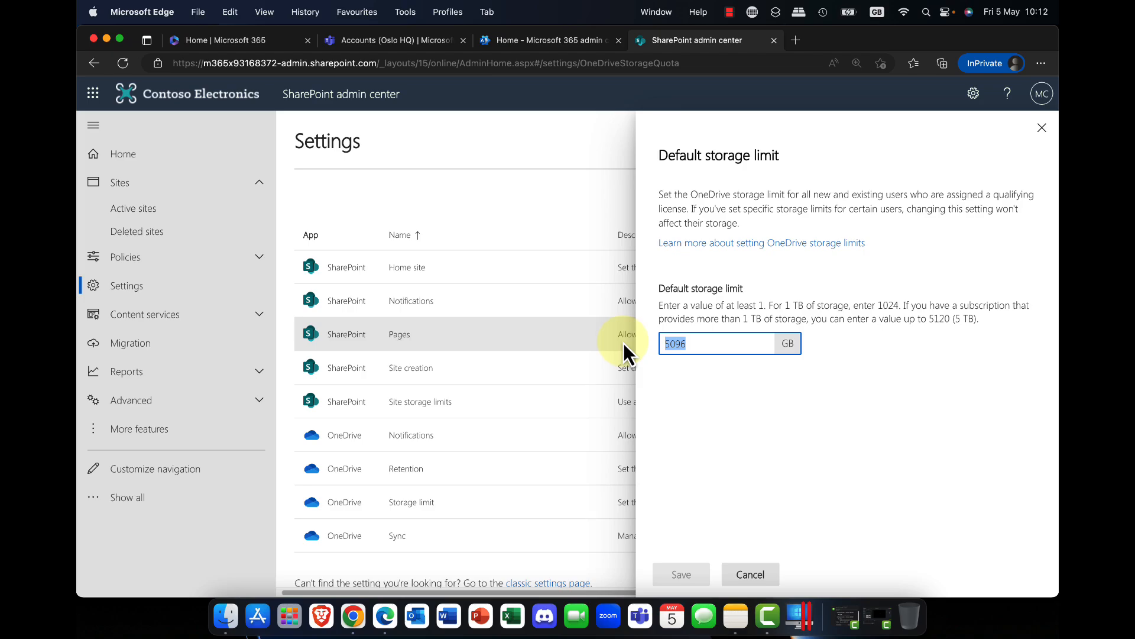
type("1024")
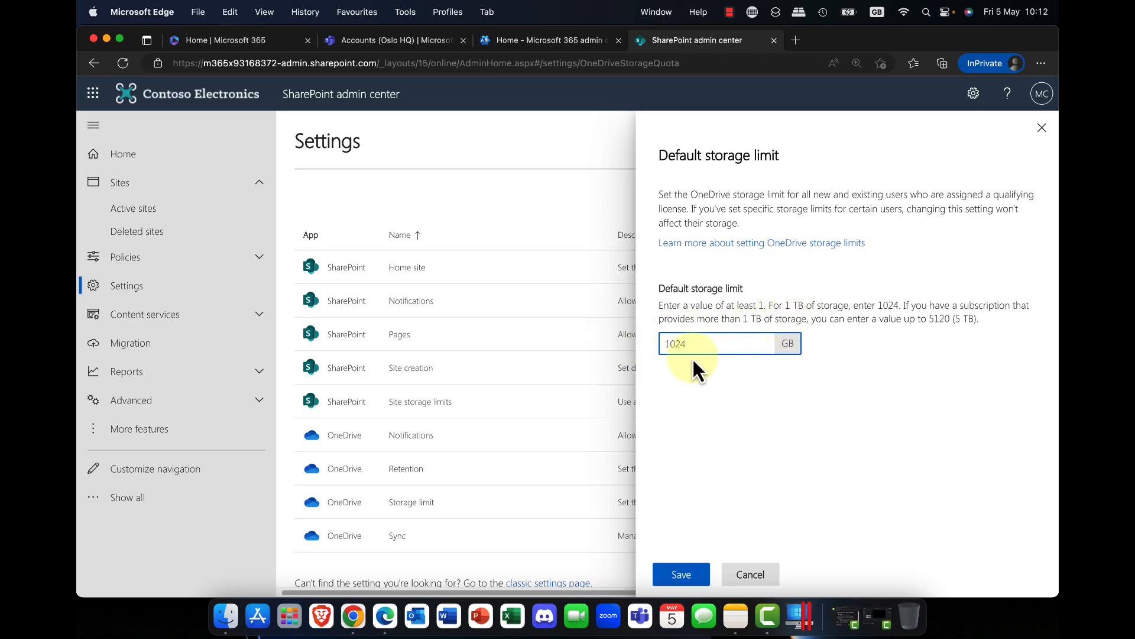
left_click_drag(695, 344, 662, 343)
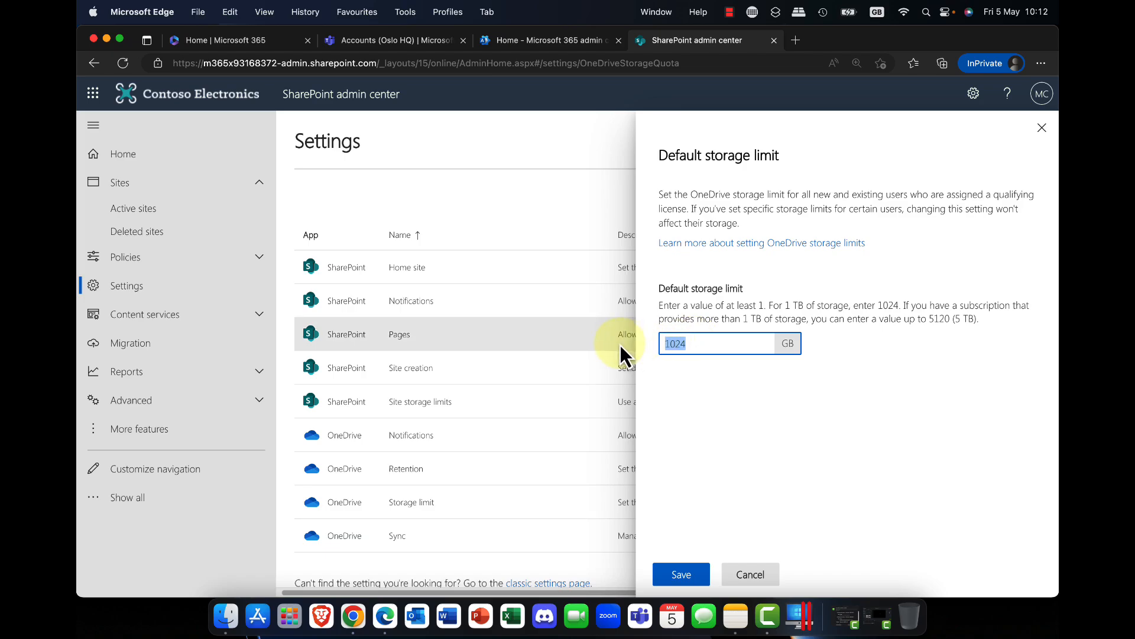
type("5096")
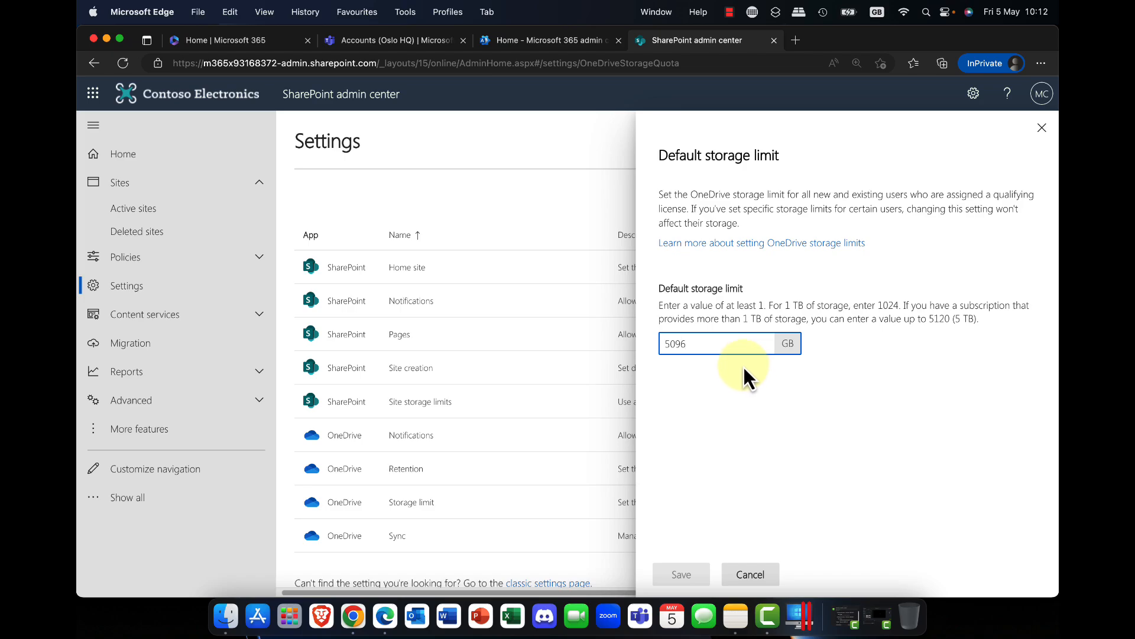
left_click(762, 575)
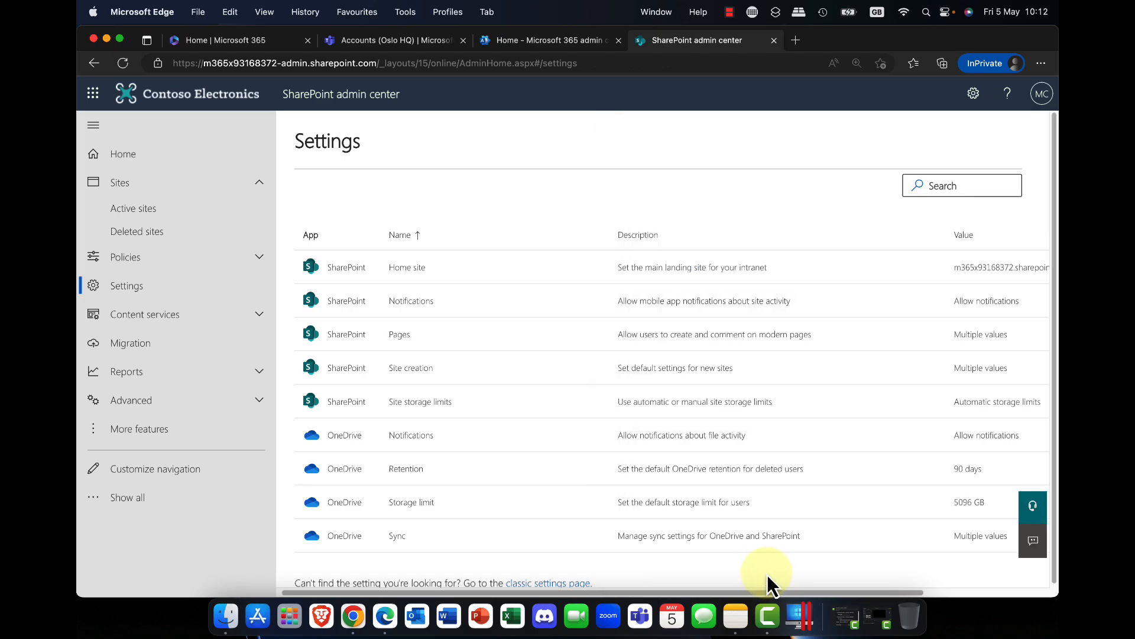
- Preview the Sync settings for the OneDrive Sync button, domain-restricted syncing and blocked file types, clear them, and cancel without saving
left_click(349, 535)
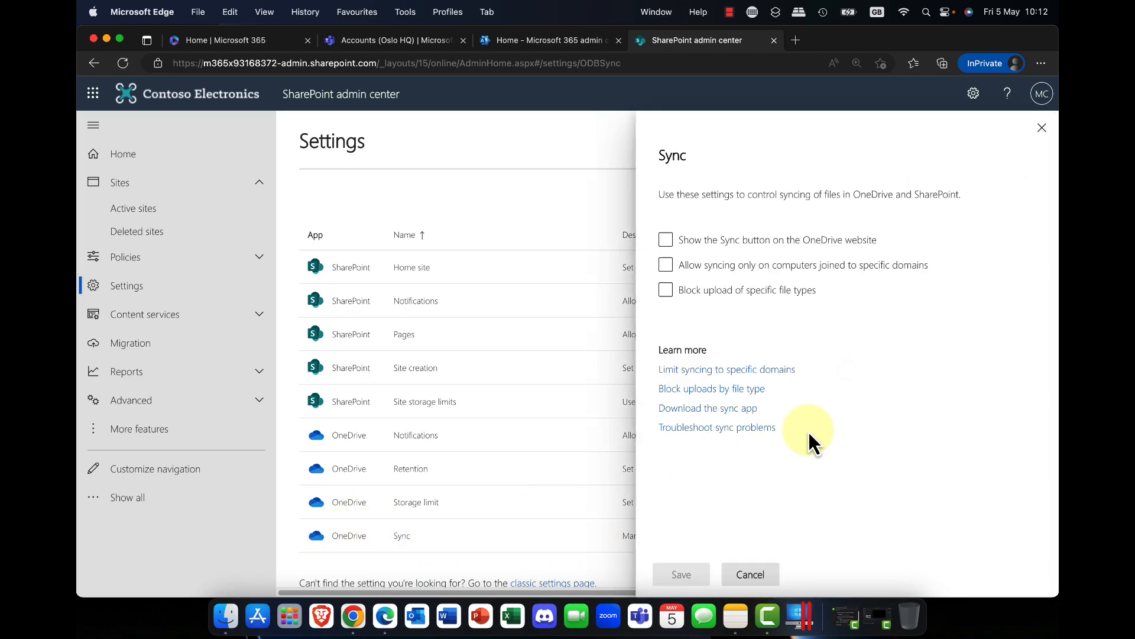
left_click(666, 240)
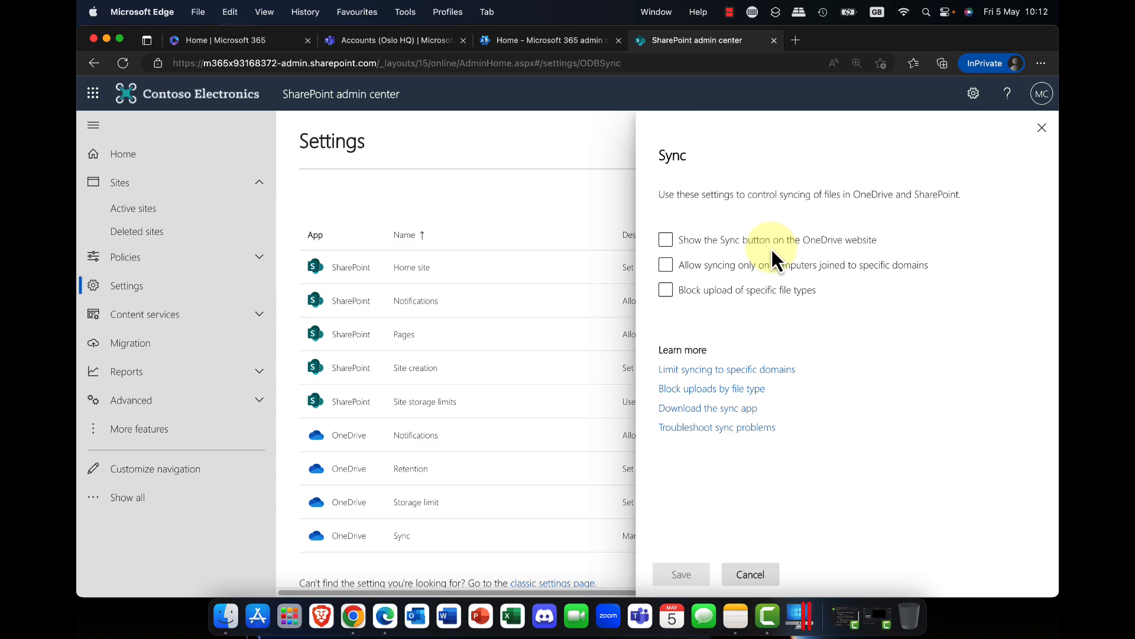
left_click(668, 244)
left_click(667, 266)
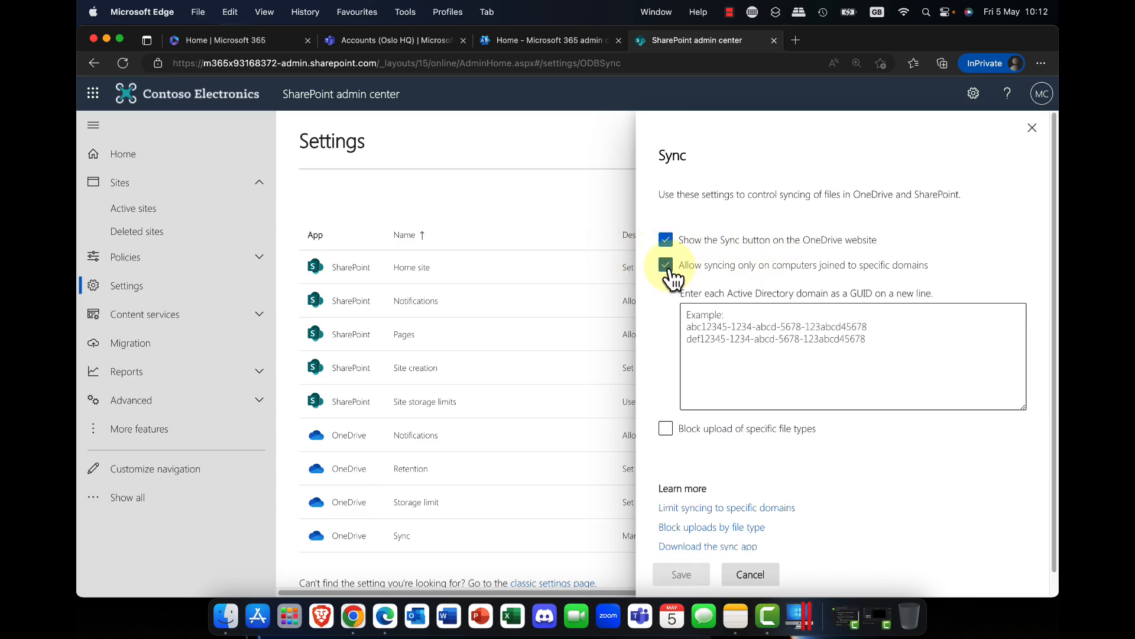
left_click(667, 267)
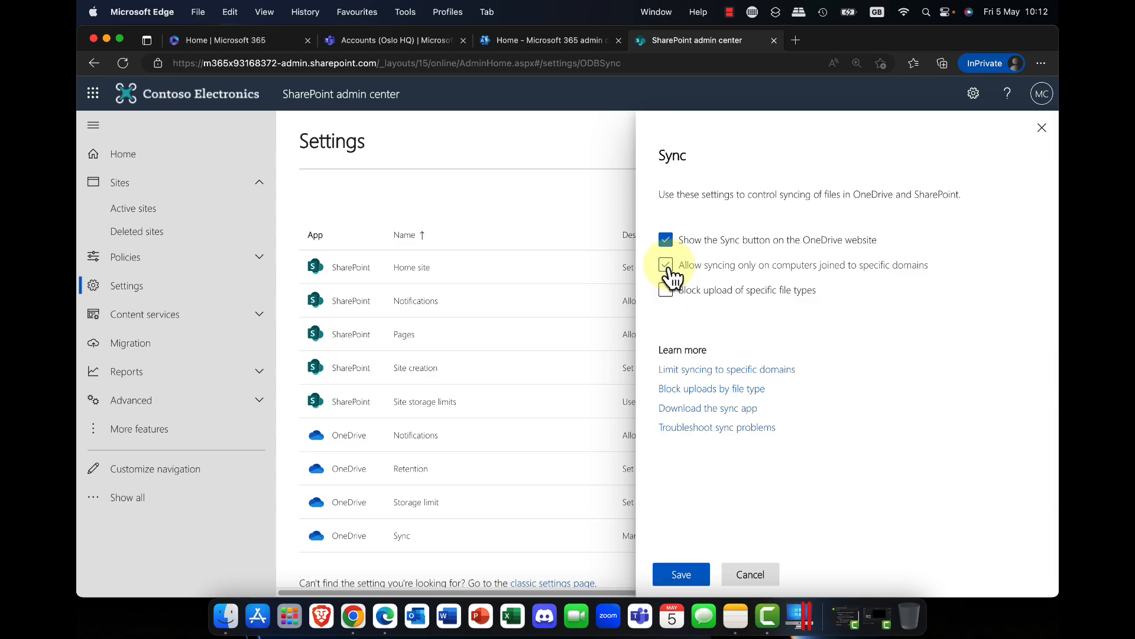
left_click(668, 293)
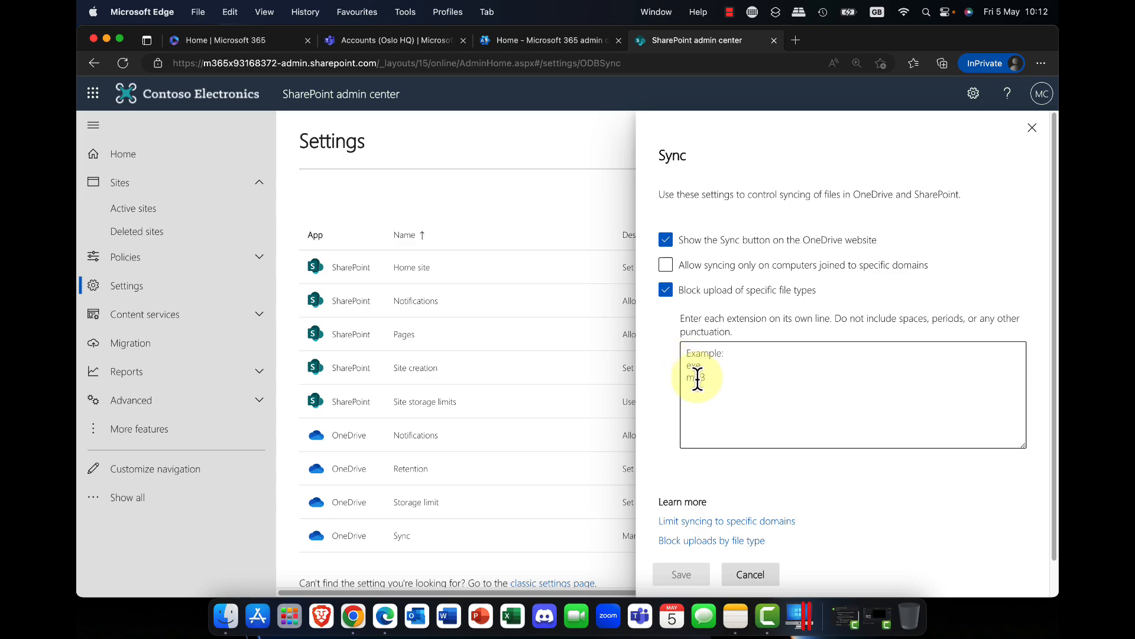
left_click(666, 292)
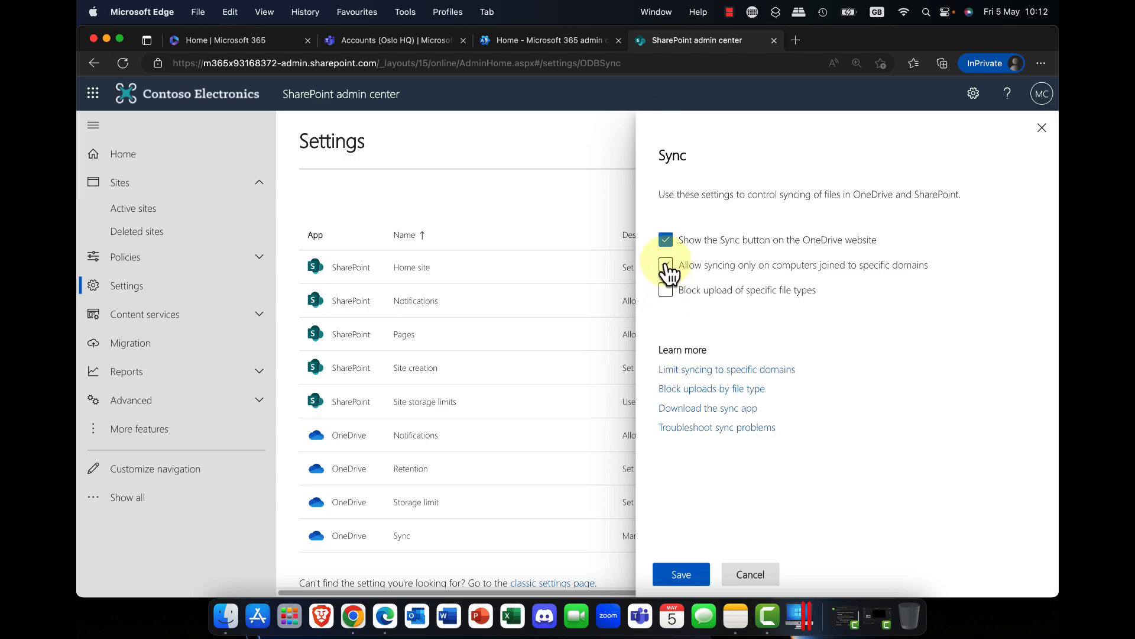
left_click(667, 266)
left_click(666, 266)
left_click(665, 240)
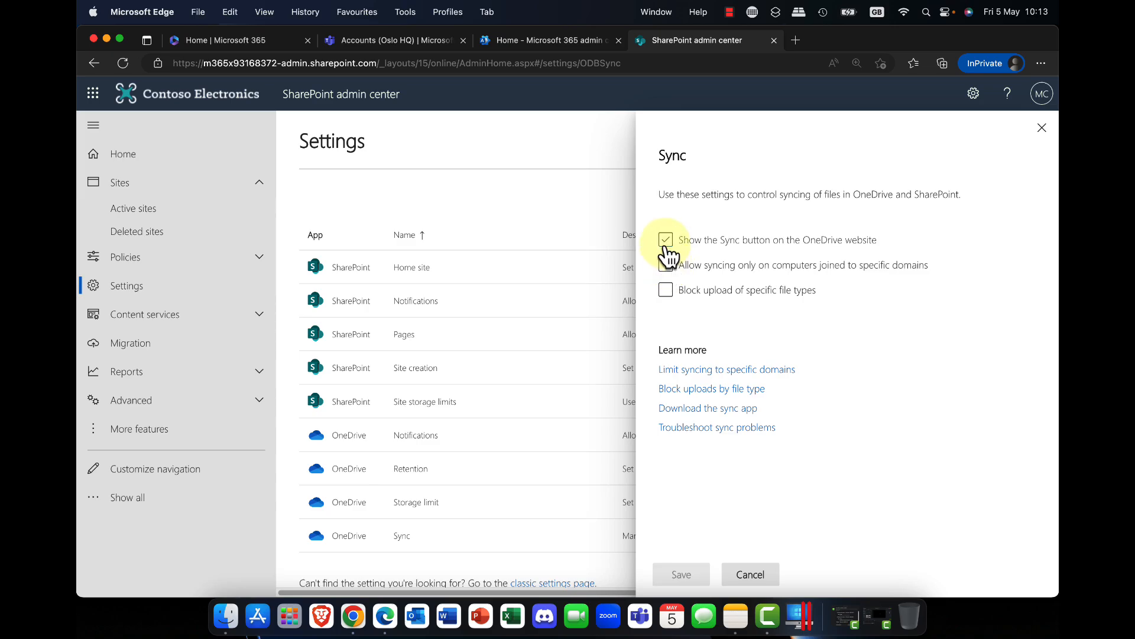
left_click(666, 240)
left_click(757, 574)
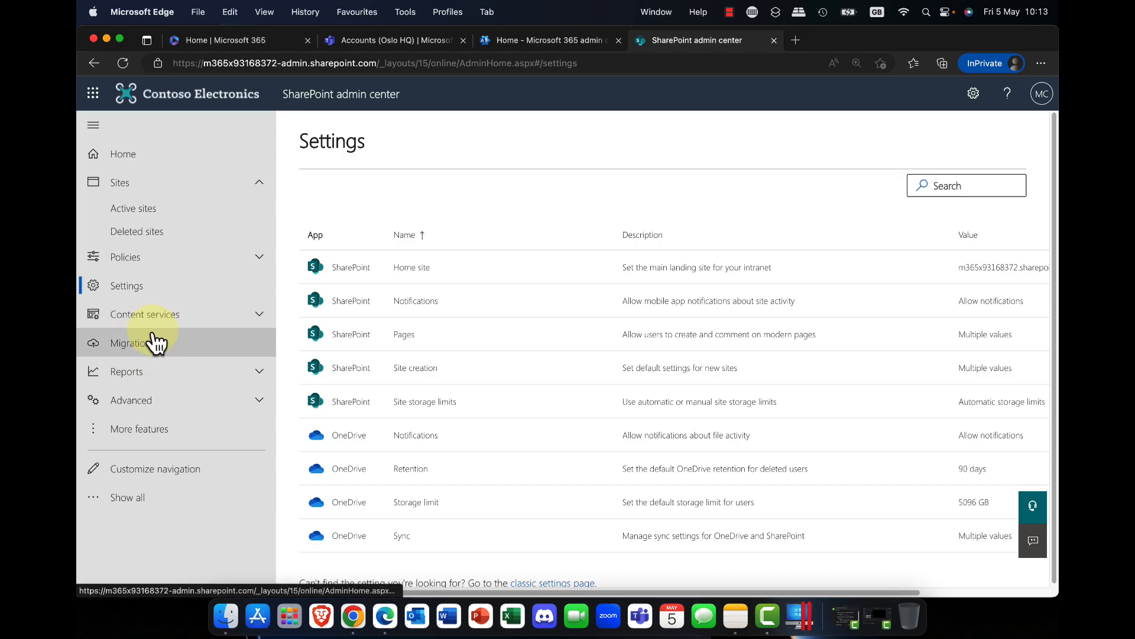
- Check the Content services entries and review the Migration page's content sources and the SharePoint Server migration solution
left_click(265, 315)
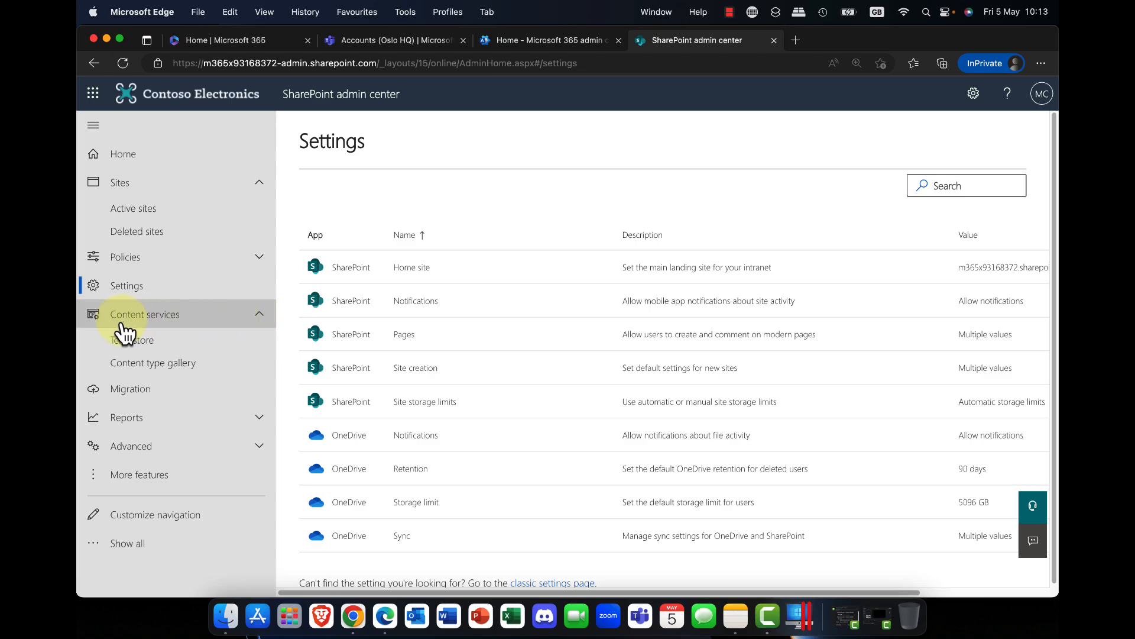
left_click(265, 318)
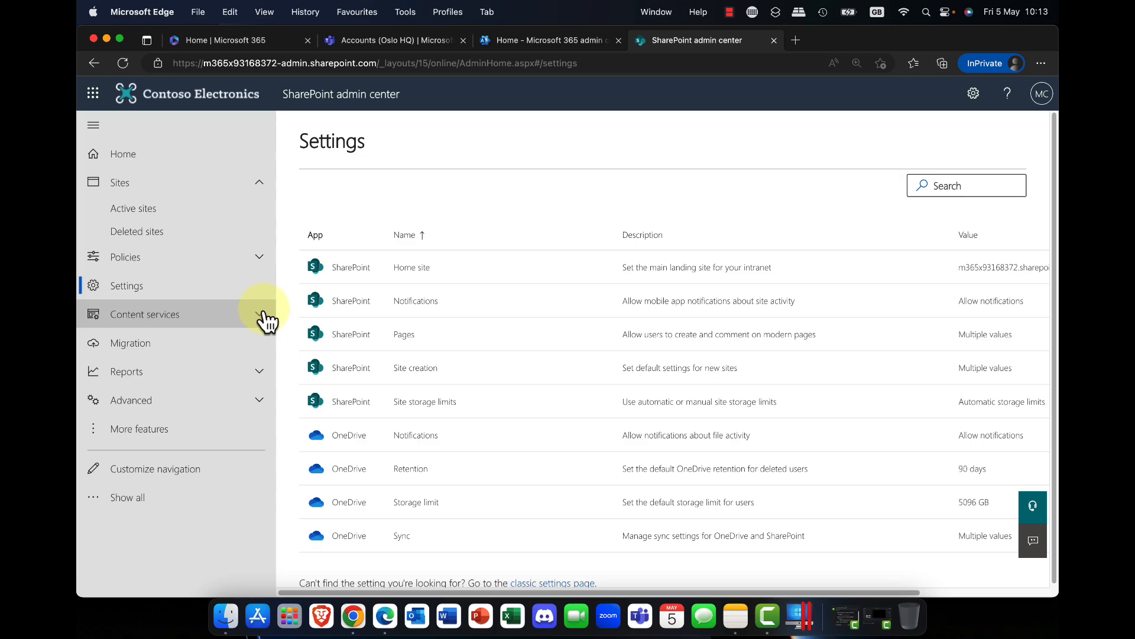
left_click(126, 348)
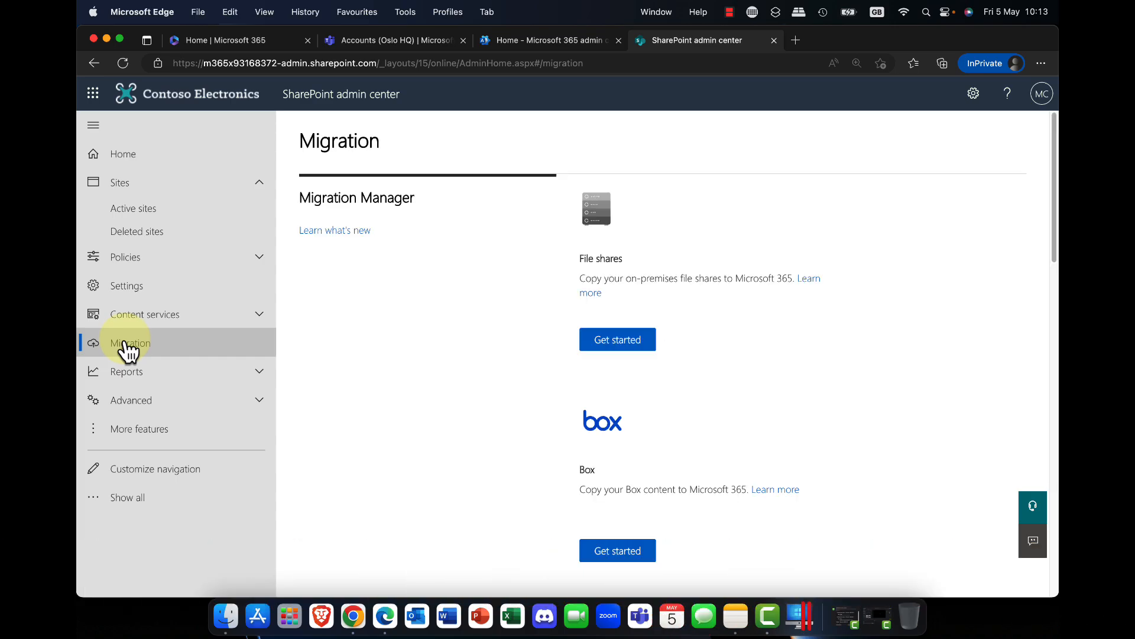
scroll(481, 327, "down", 3)
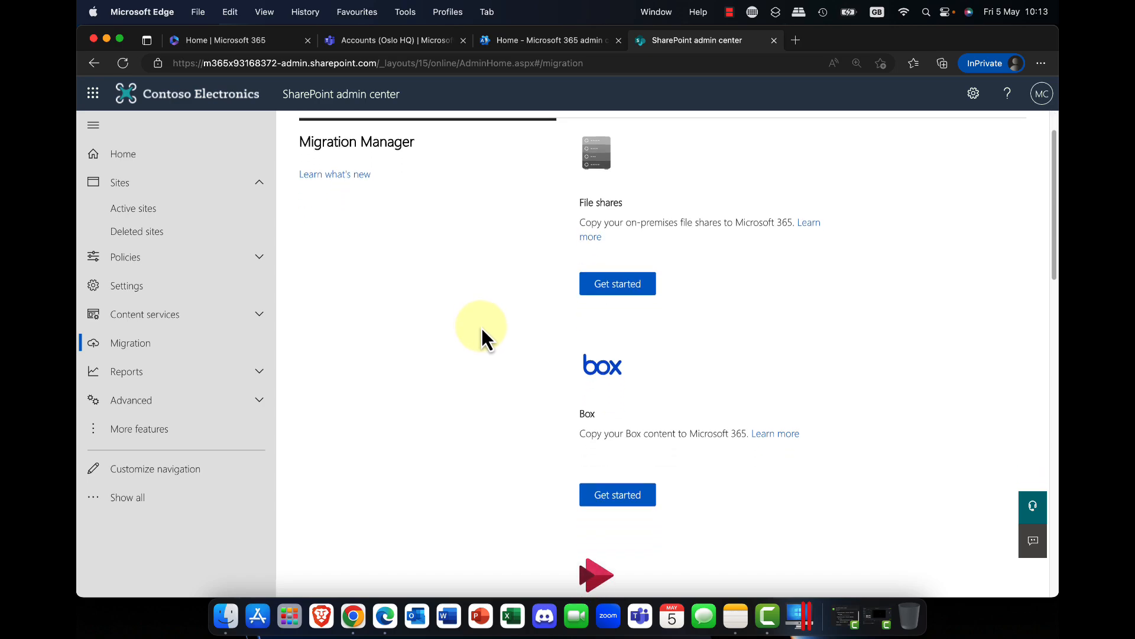
scroll(481, 328, "down", 3)
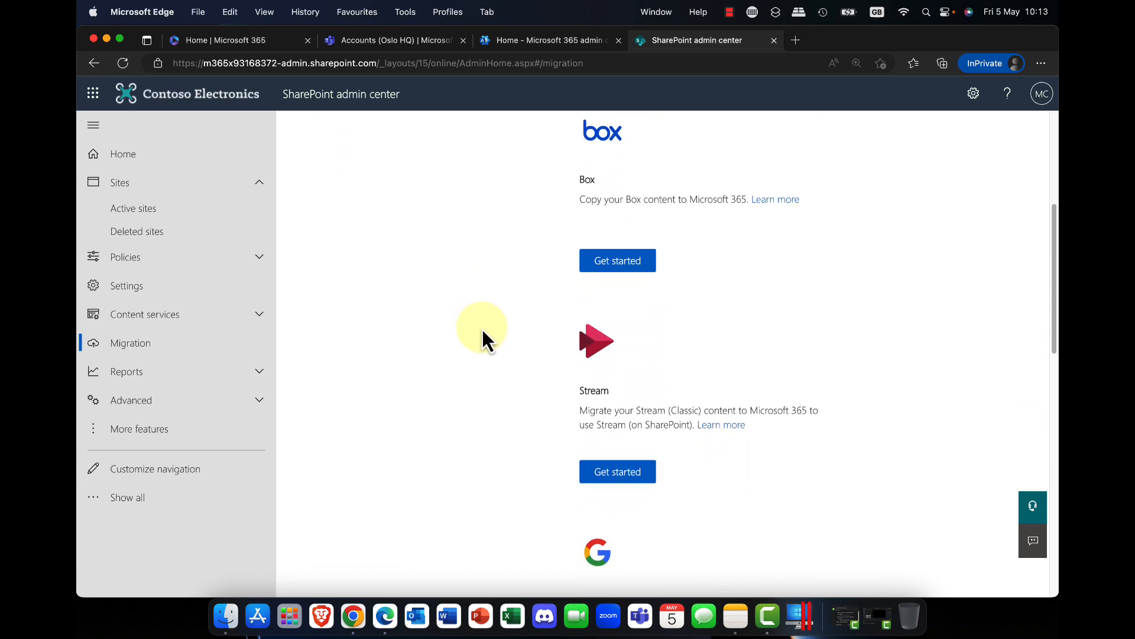
scroll(482, 328, "down", 3)
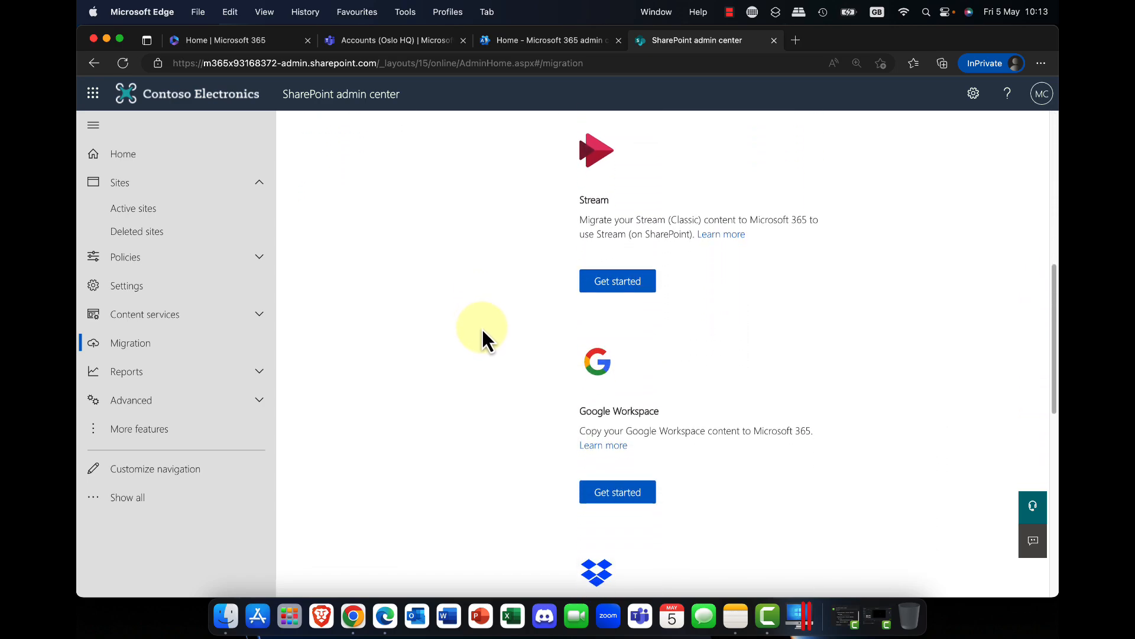
scroll(482, 328, "down", 3)
scroll(481, 328, "down", 4)
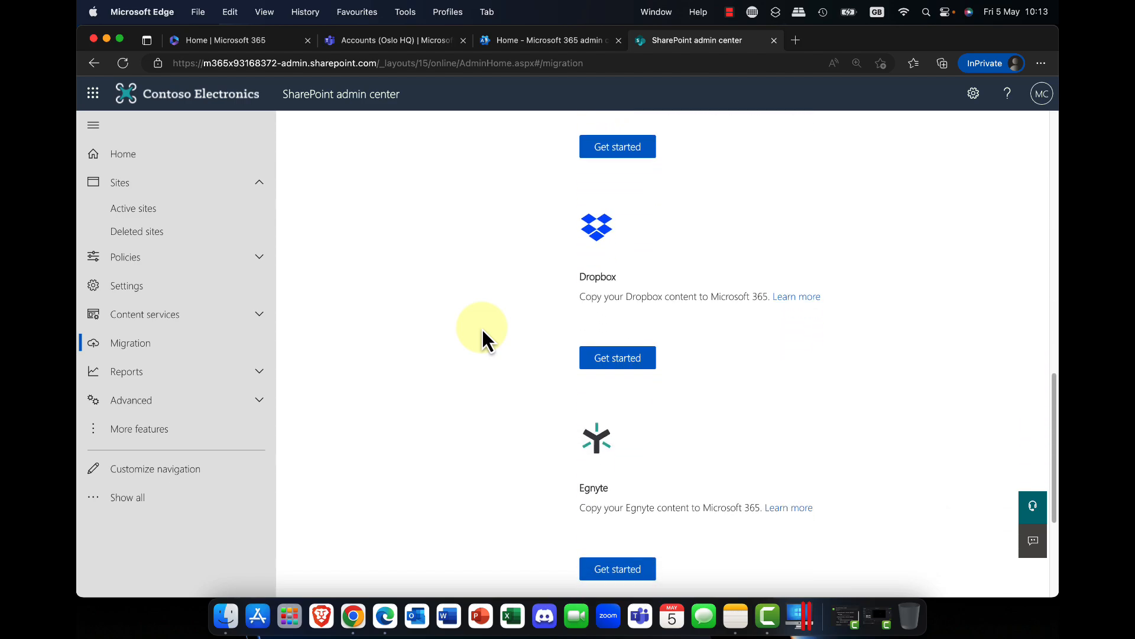
scroll(481, 328, "down", 4)
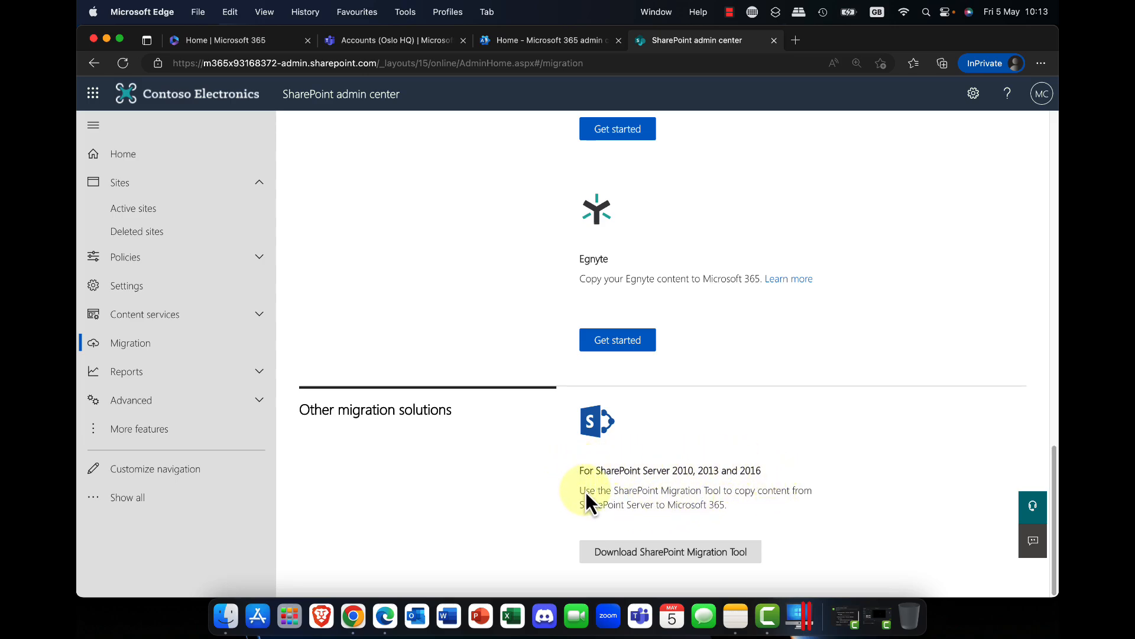
scroll(655, 474, "up", 5)
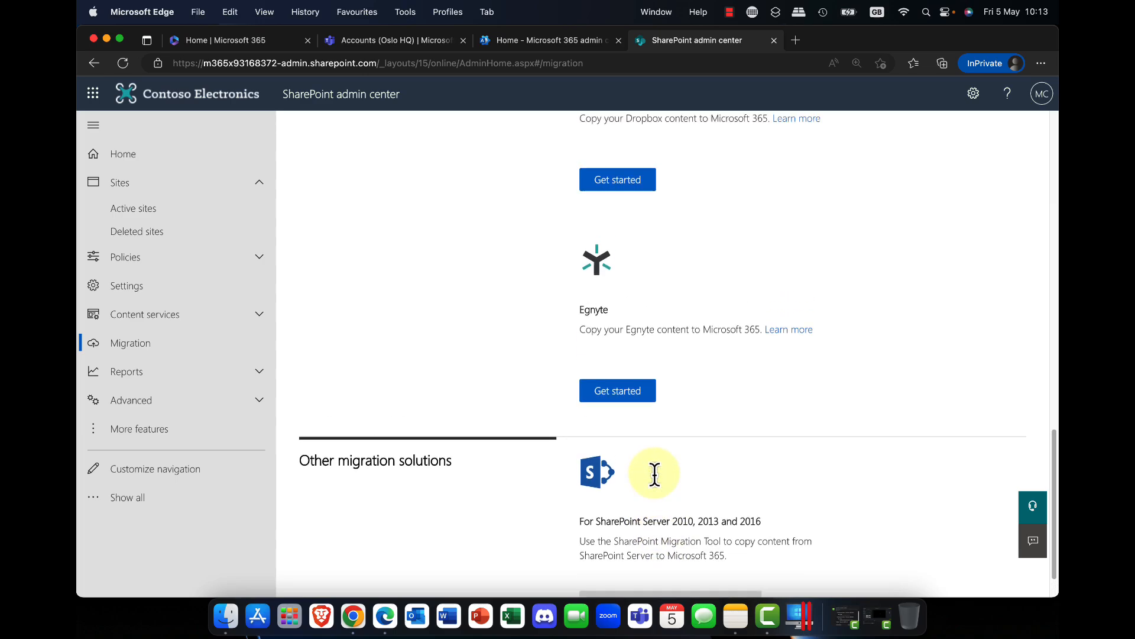
scroll(654, 473, "up", 2)
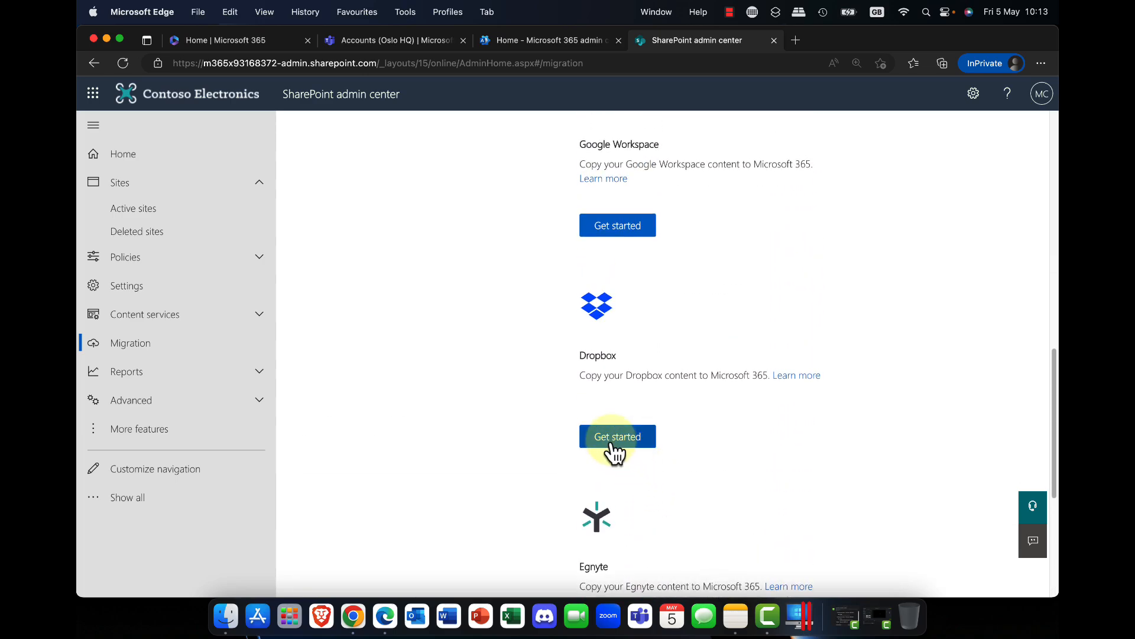
scroll(608, 449, "up", 1)
scroll(608, 448, "up", 3)
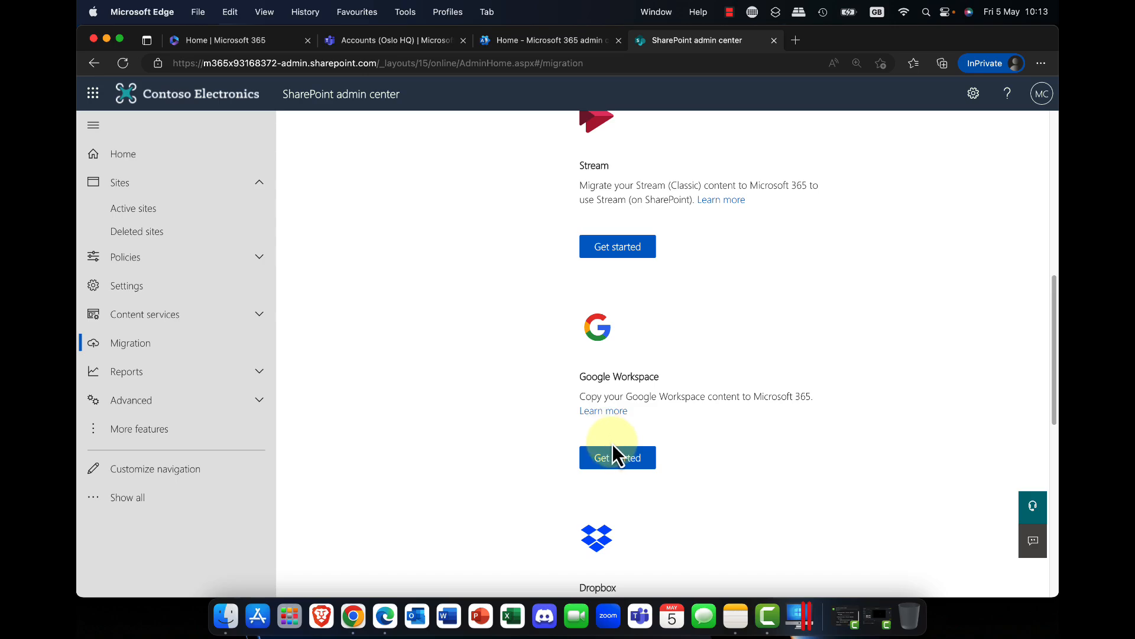
scroll(614, 450, "up", 3)
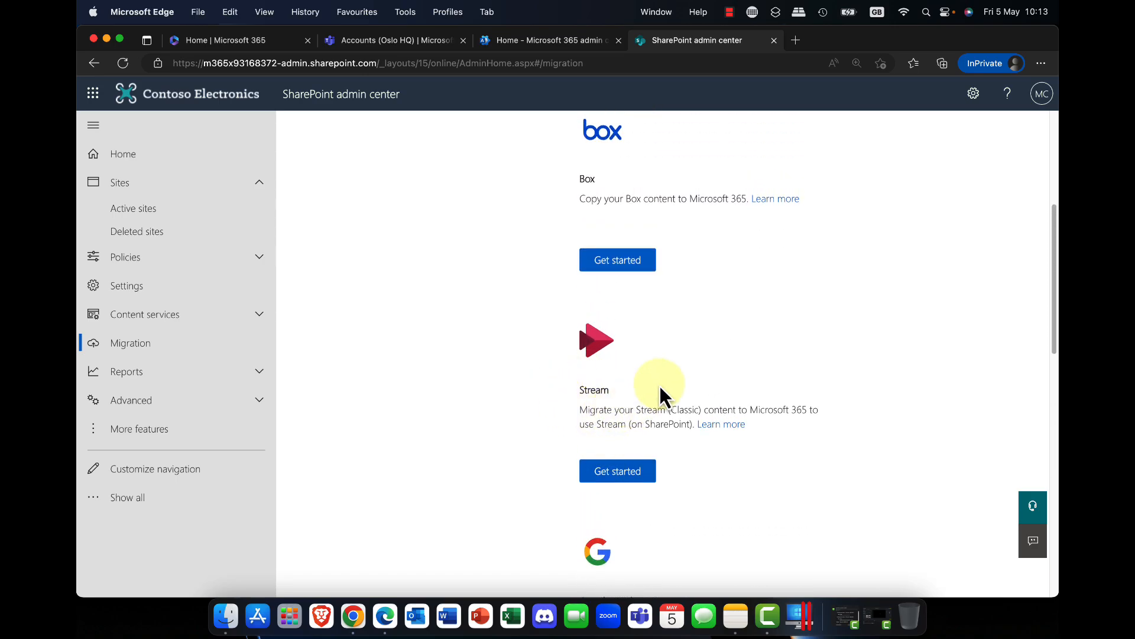
scroll(601, 382, "up", 4)
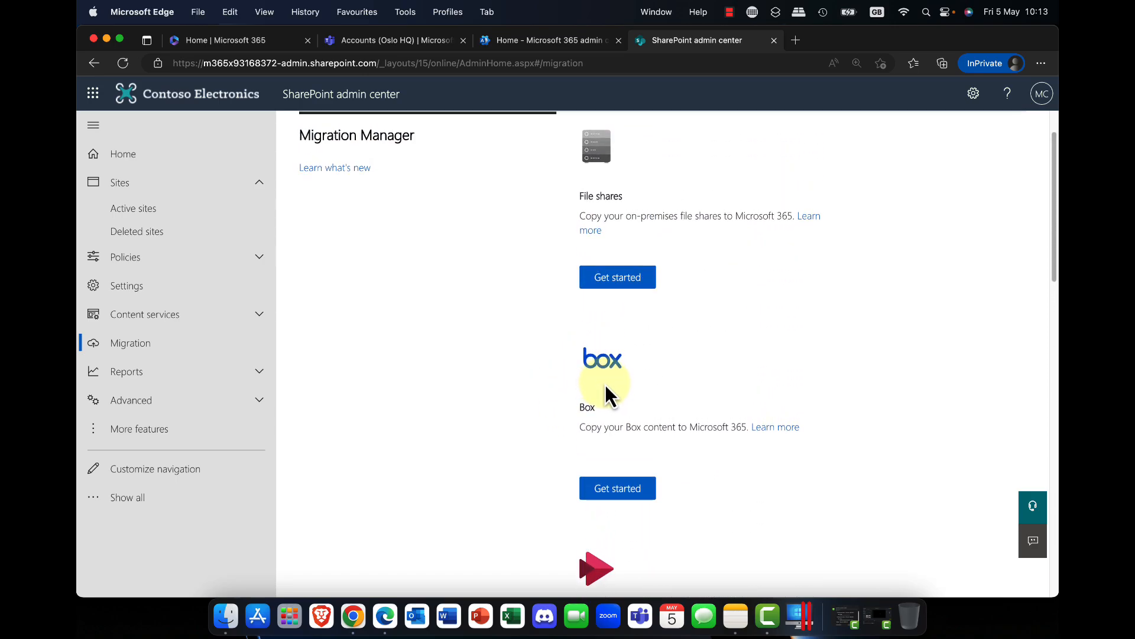
scroll(605, 378, "up", 2)
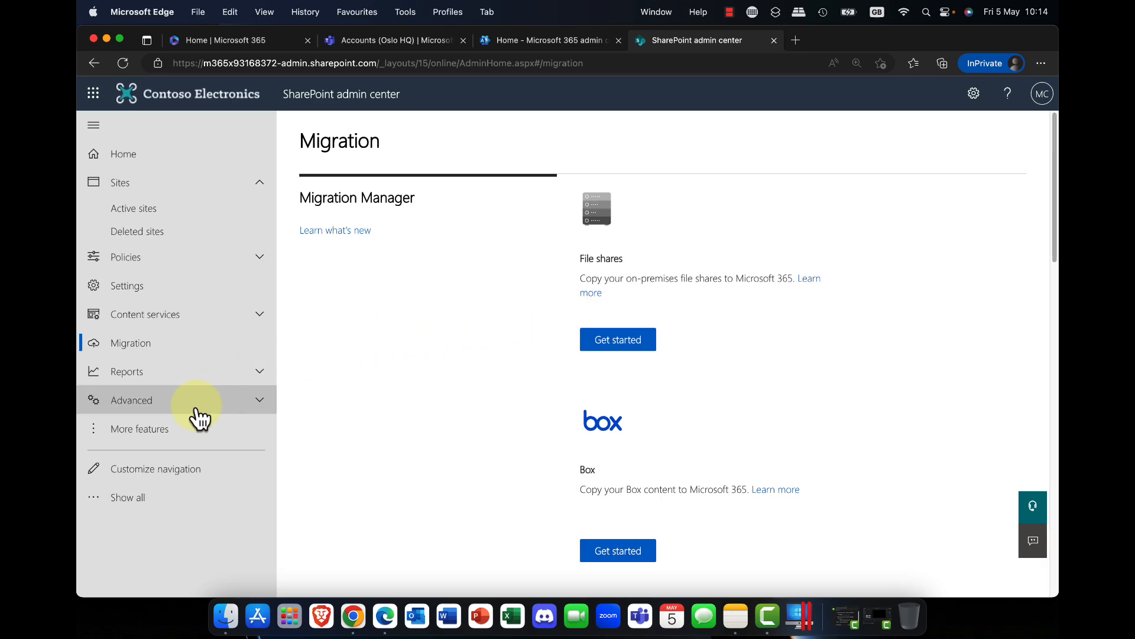
- Review the Content services reports on term store operations, composition, open and closed term sets, and terms without synonyms
left_click(241, 380)
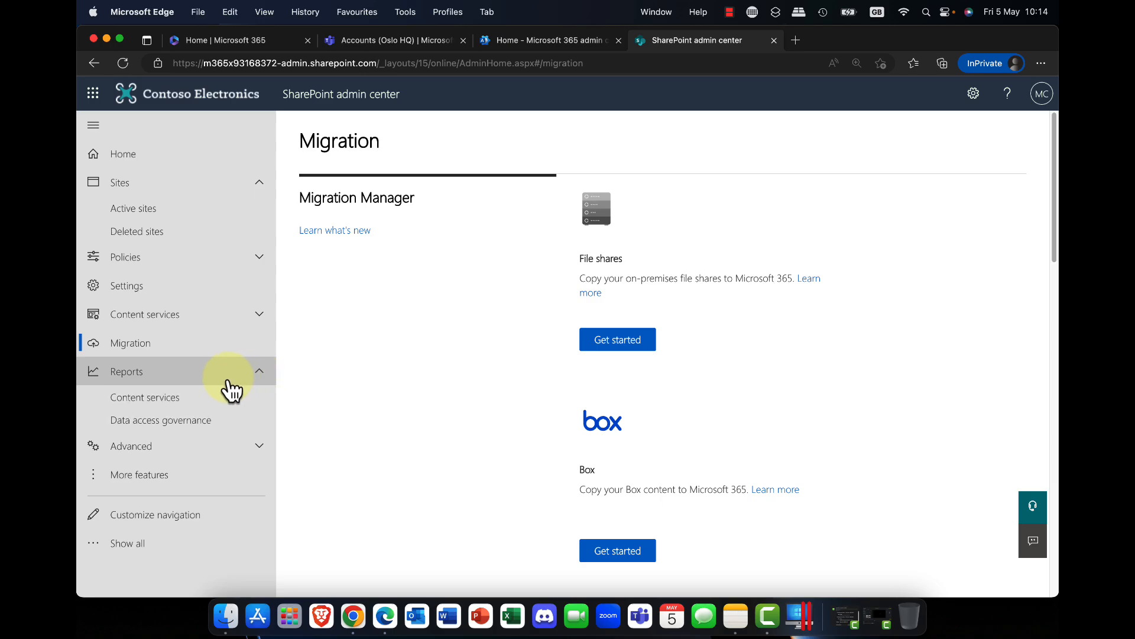
left_click(179, 399)
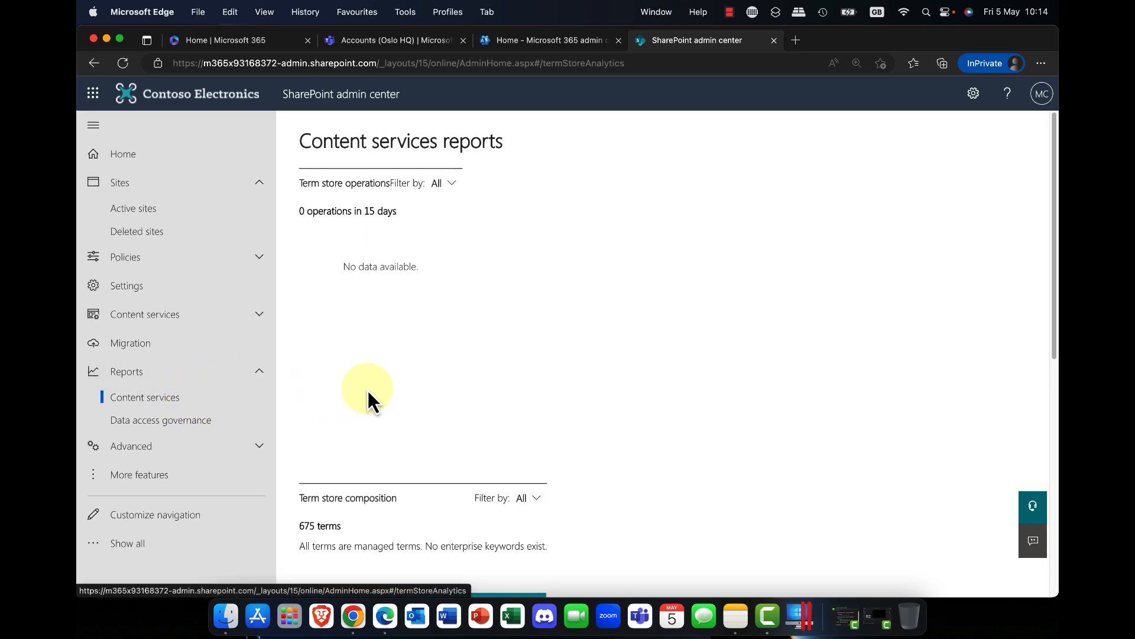
scroll(378, 385, "down", 3)
scroll(380, 386, "down", 3)
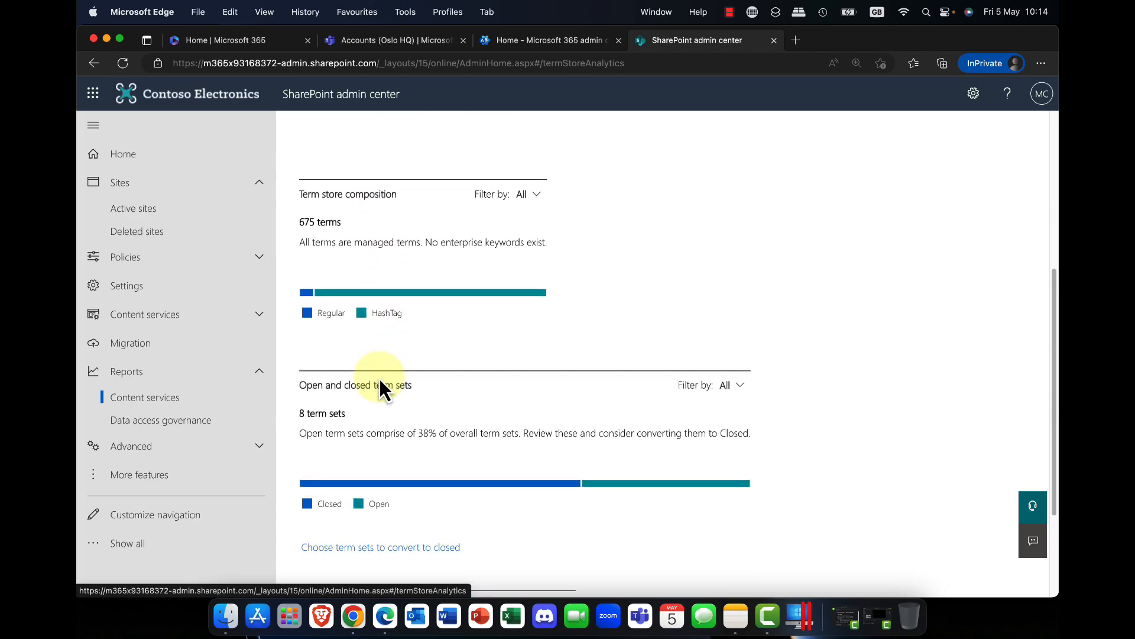
scroll(380, 386, "down", 3)
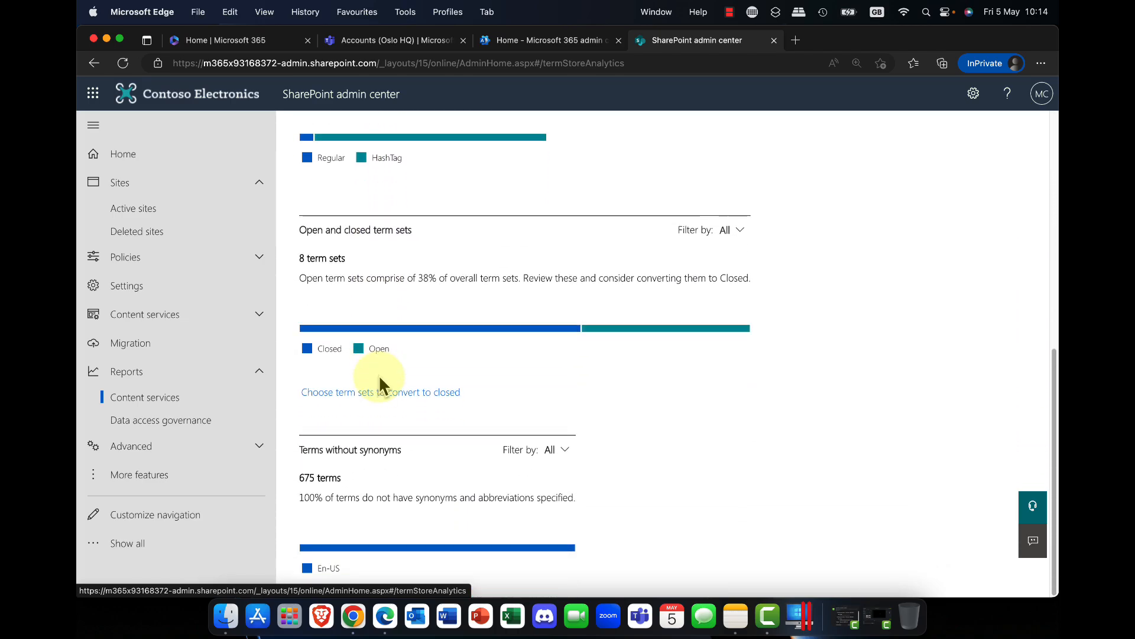
scroll(381, 378, "up", 3)
scroll(388, 402, "up", 6)
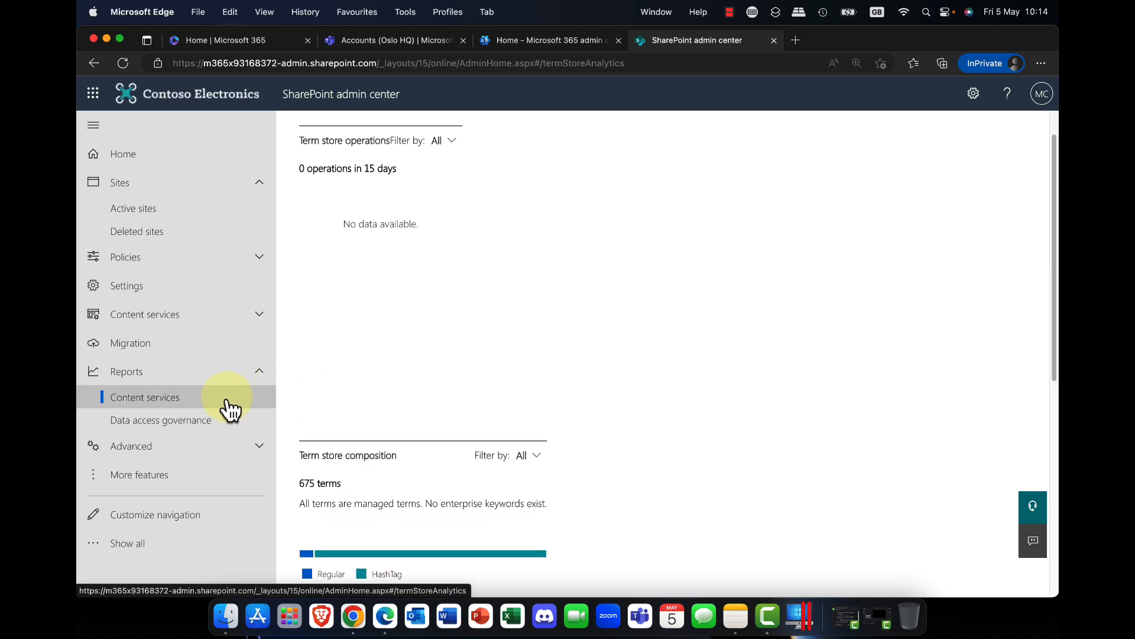
- Review the Data access governance report categories and reveal the Advanced section's entries
left_click(173, 420)
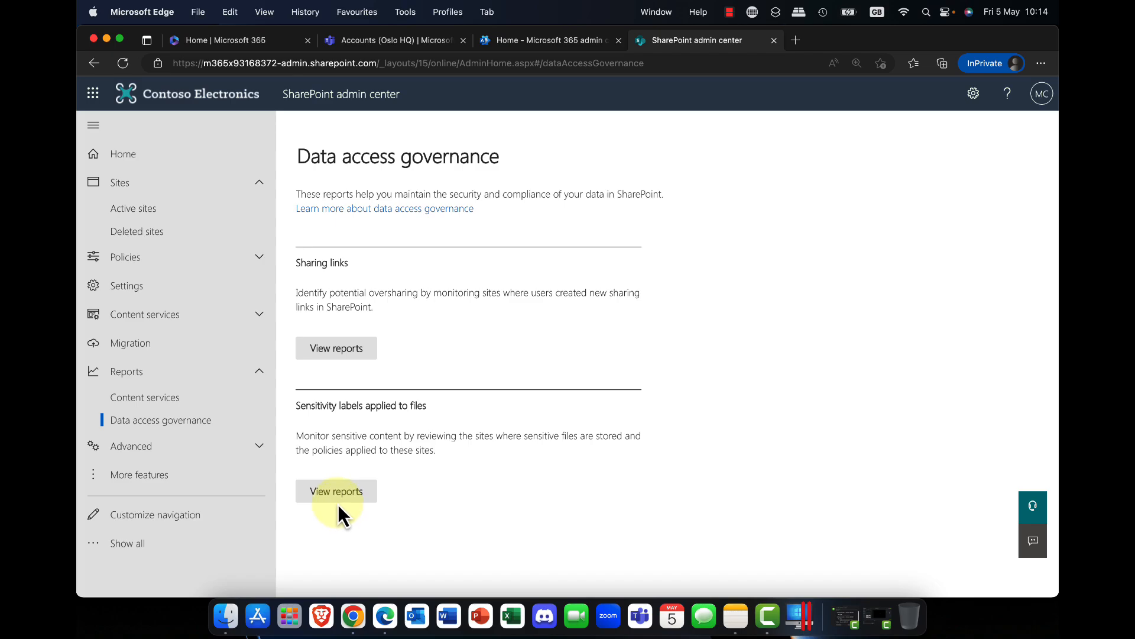
left_click(172, 444)
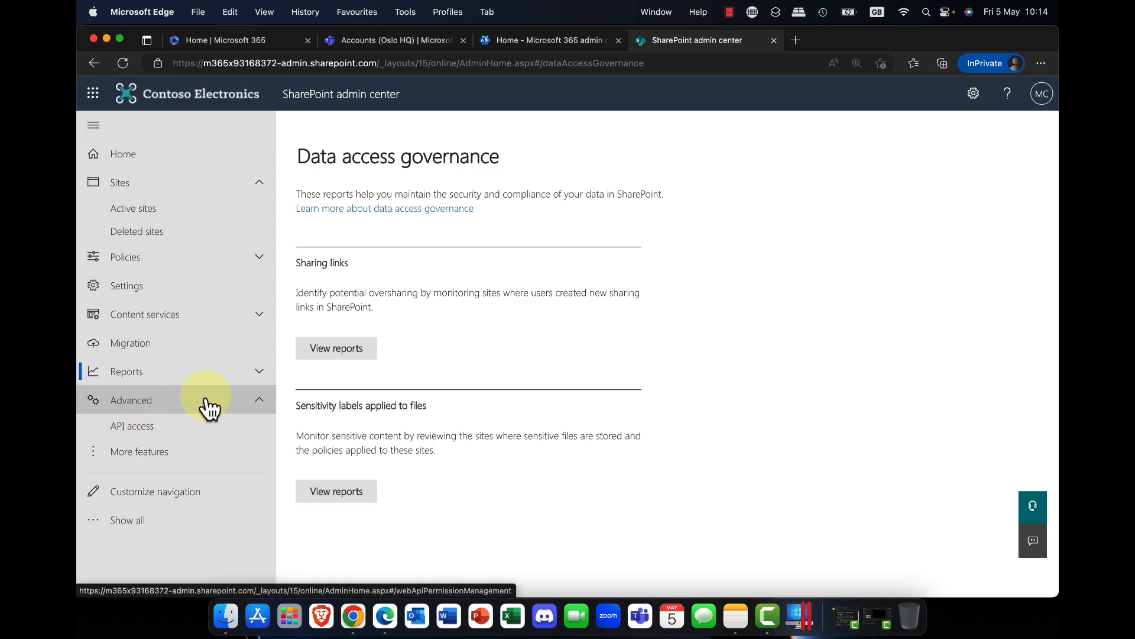
- Collapse the Advanced section, review the classic features listed on the More features page, and return to the admin center's Home page
left_click(255, 406)
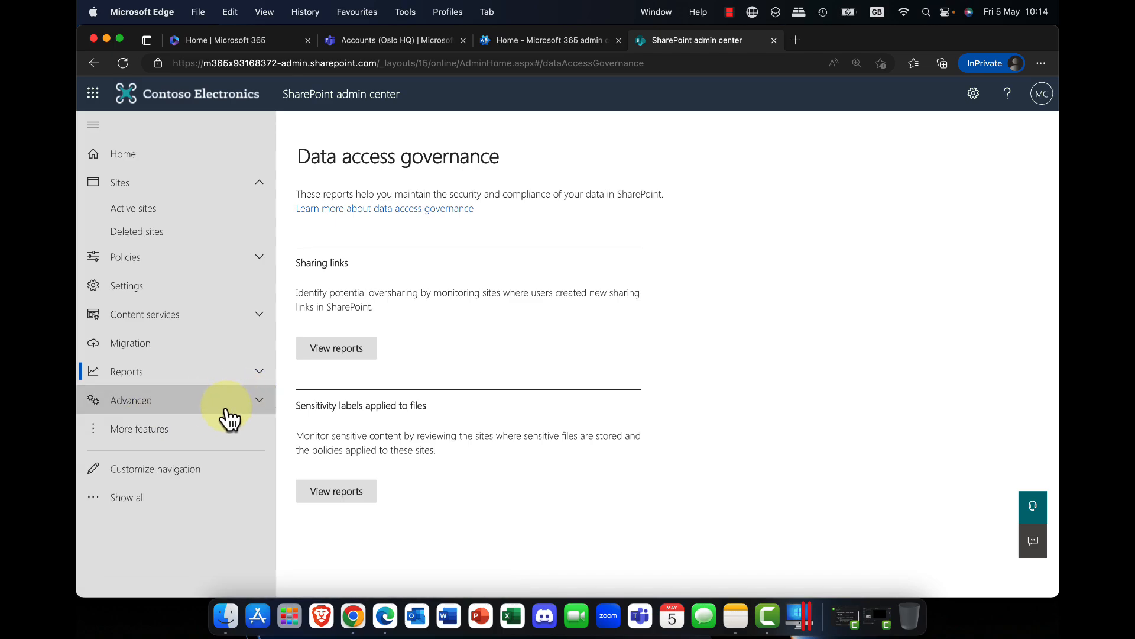
left_click(163, 437)
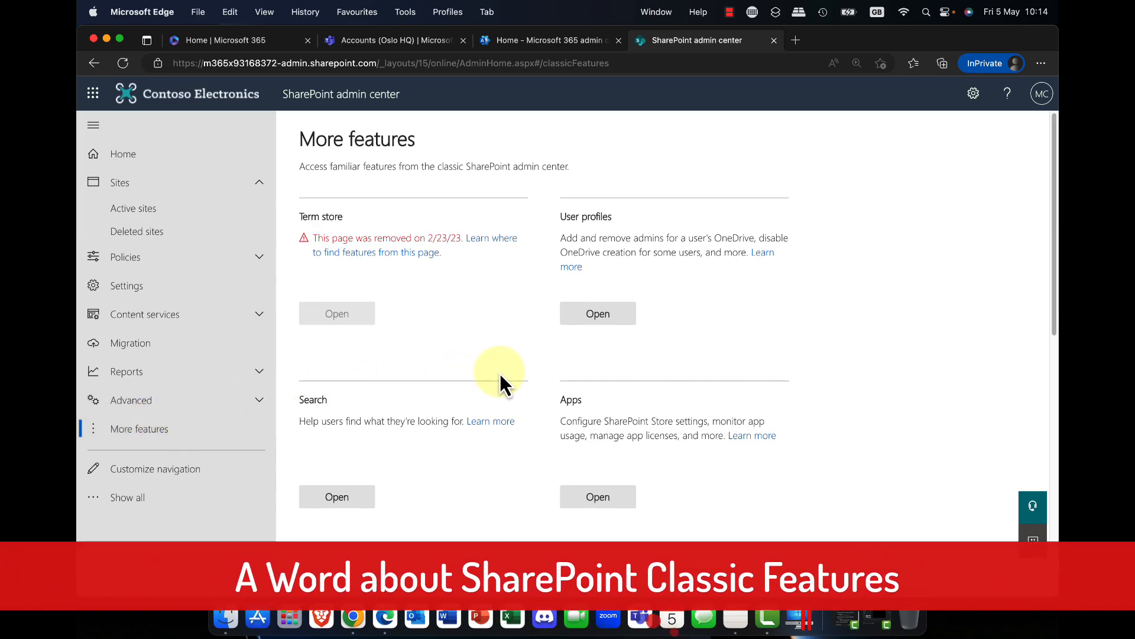
scroll(502, 383, "down", 3)
scroll(500, 384, "down", 4)
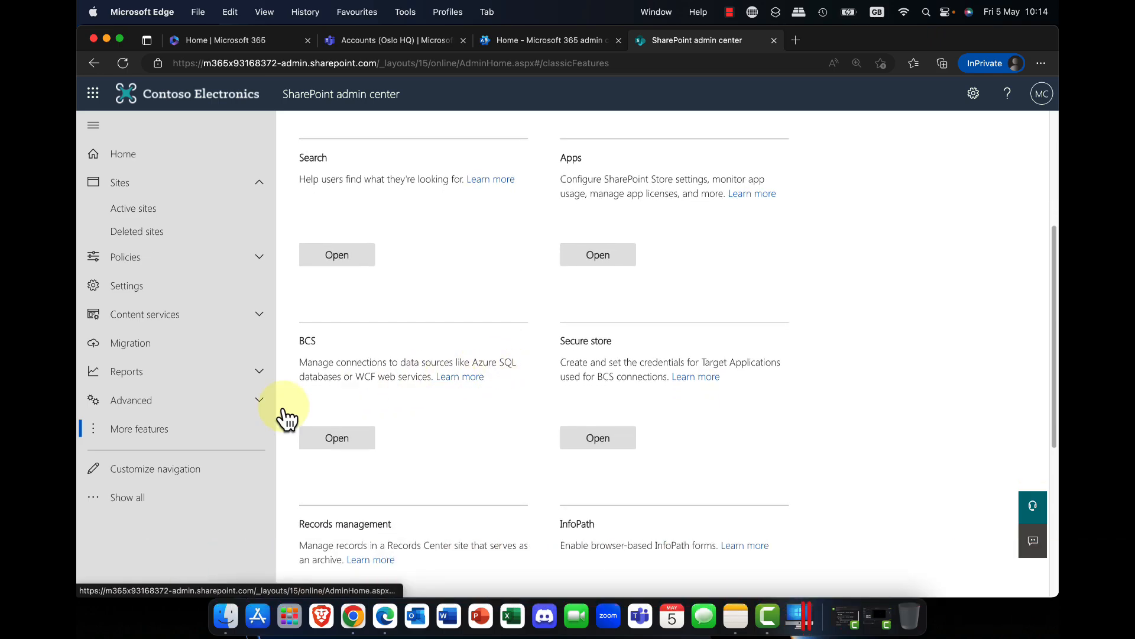
scroll(453, 431, "down", 4)
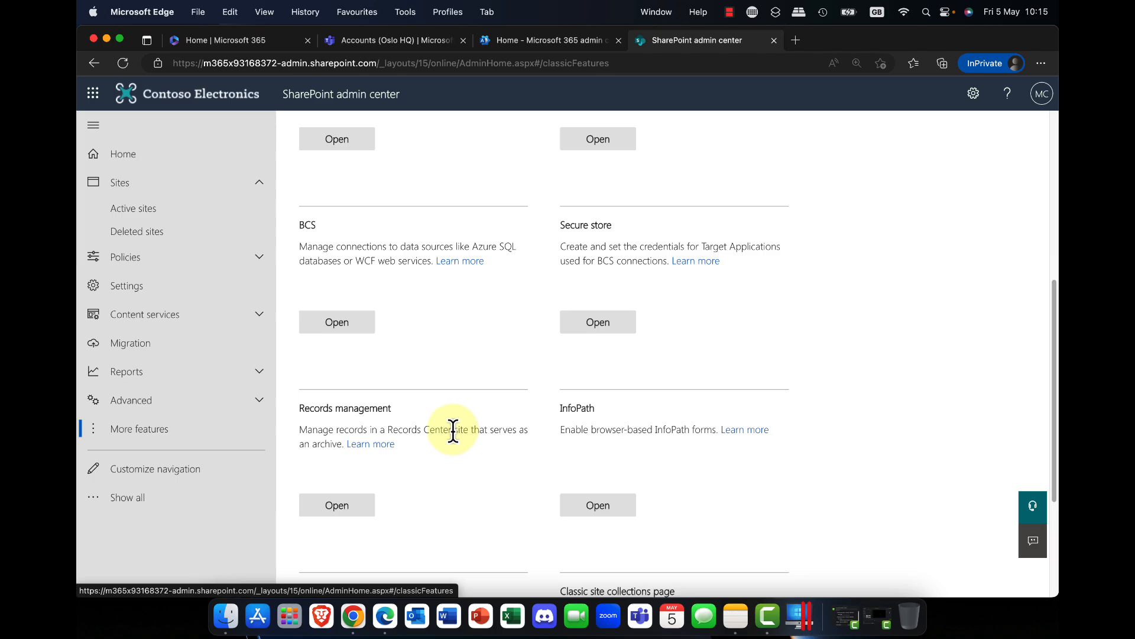
scroll(453, 431, "down", 6)
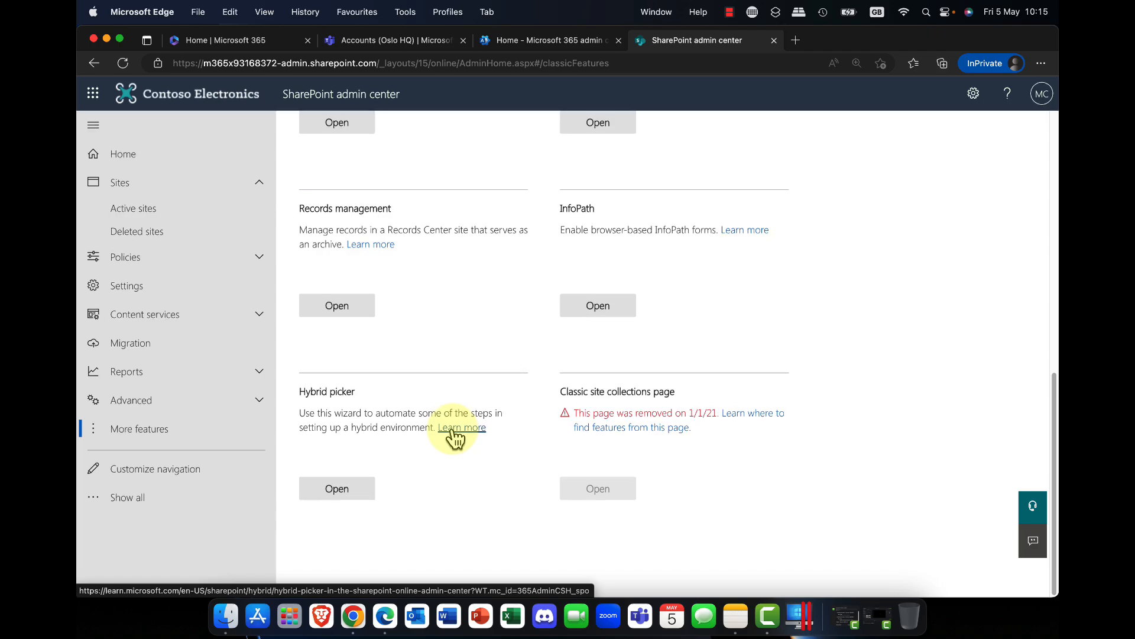
scroll(453, 430, "up", 8)
scroll(539, 530, "down", 8)
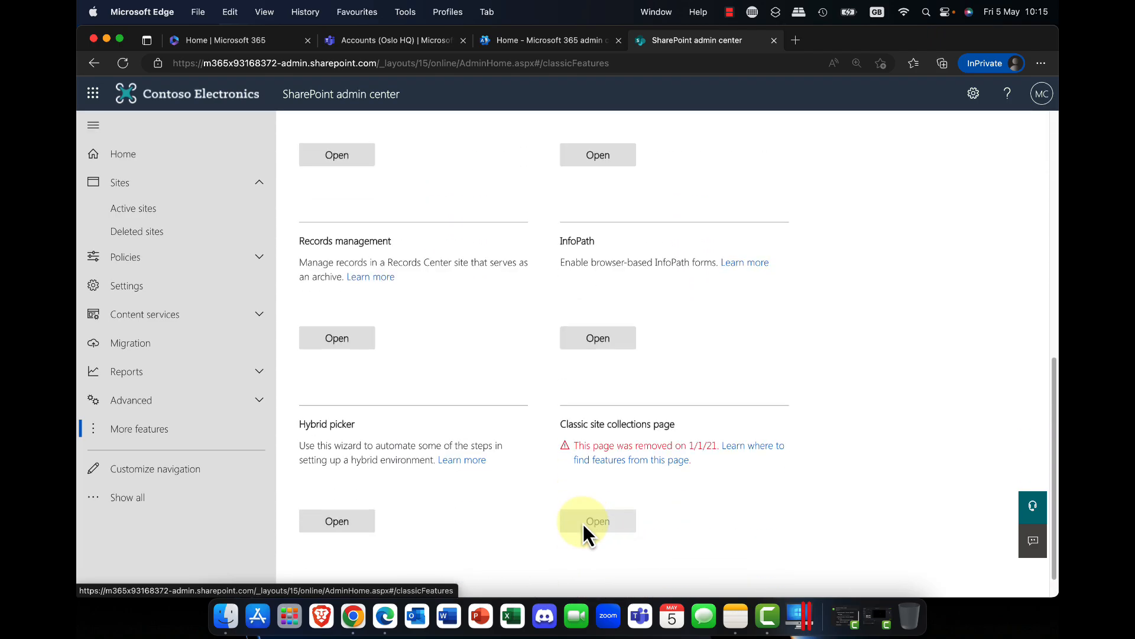
scroll(495, 405, "up", 10)
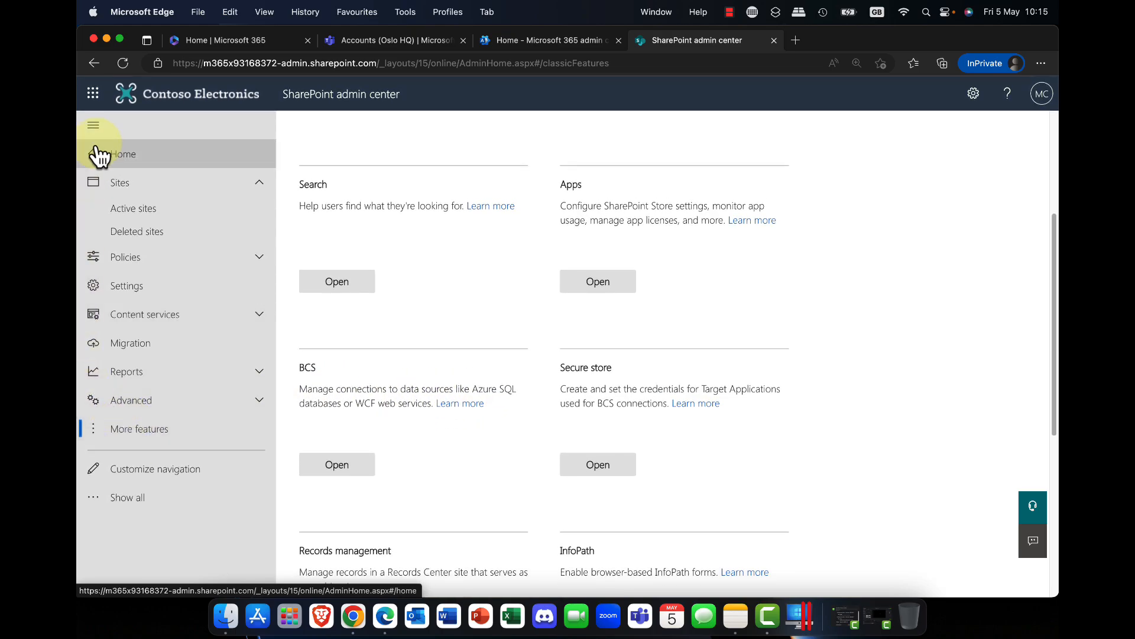
left_click(147, 161)
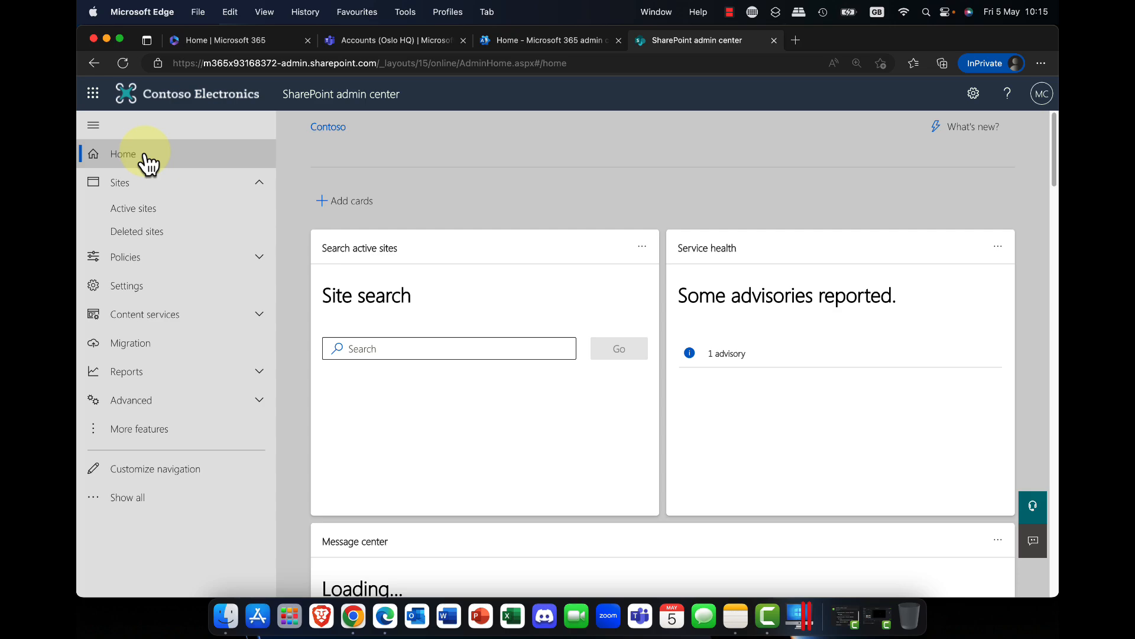